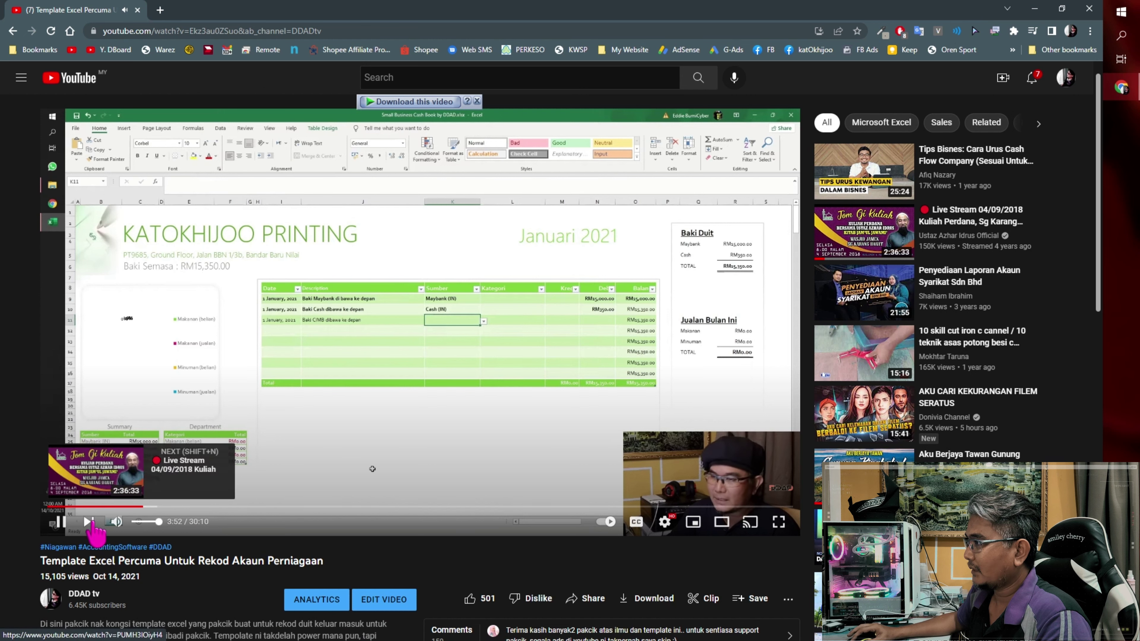
Step: Mute the tutorial video and scroll down to its description
{"action": "left_click", "coordinate": [116, 521]}
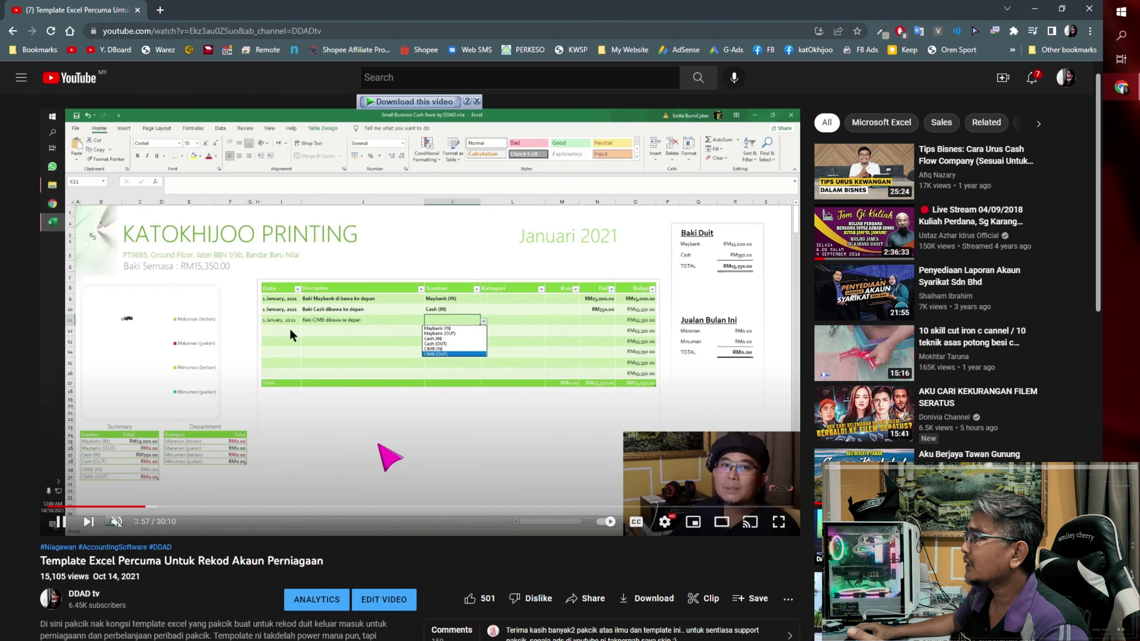
{"action": "scroll", "coordinate": [380, 446], "scroll_direction": "down", "scroll_amount": 2}
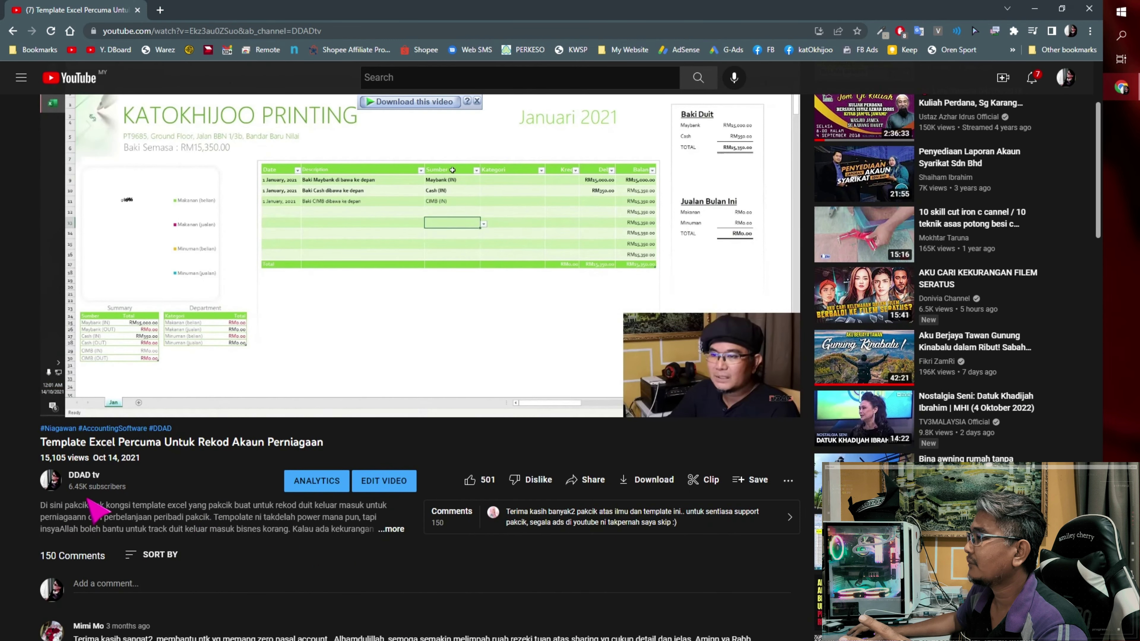
{"action": "scroll", "coordinate": [43, 537], "scroll_direction": "up", "scroll_amount": 2}
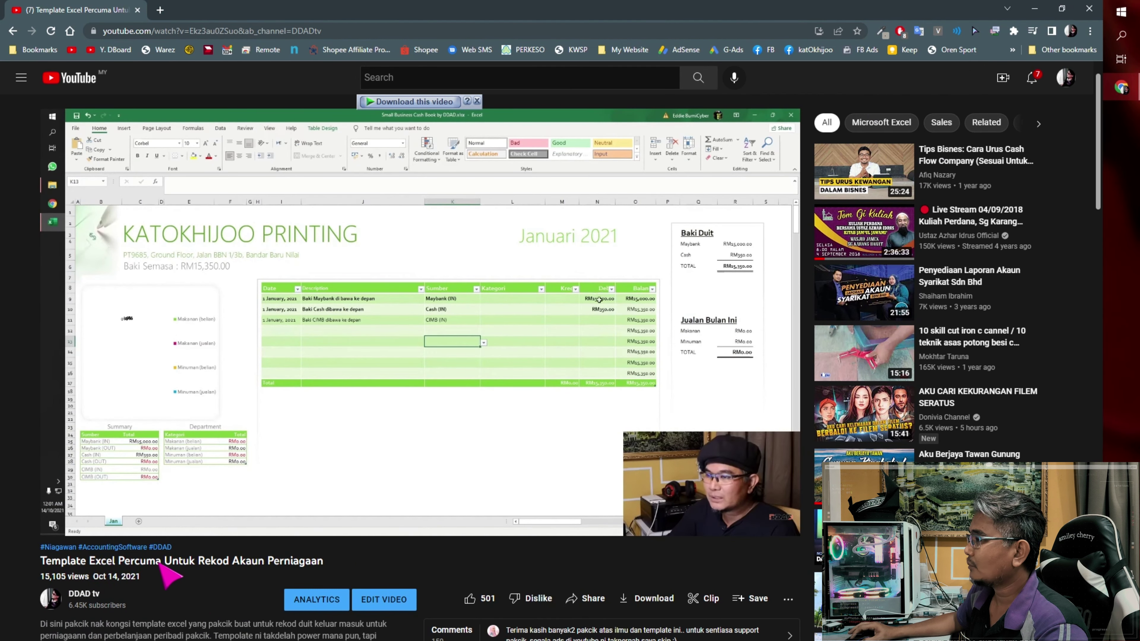
{"action": "scroll", "coordinate": [371, 580], "scroll_direction": "down", "scroll_amount": 3}
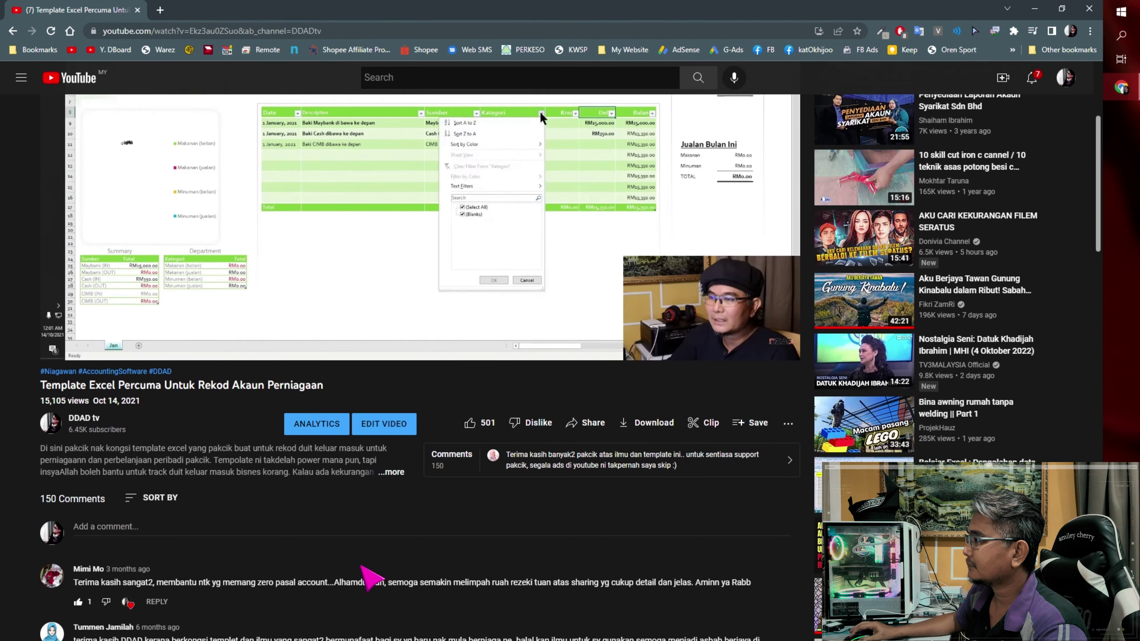
Step: Expand the video description and follow the cash book's Google Drive link
{"action": "left_click", "coordinate": [394, 470]}
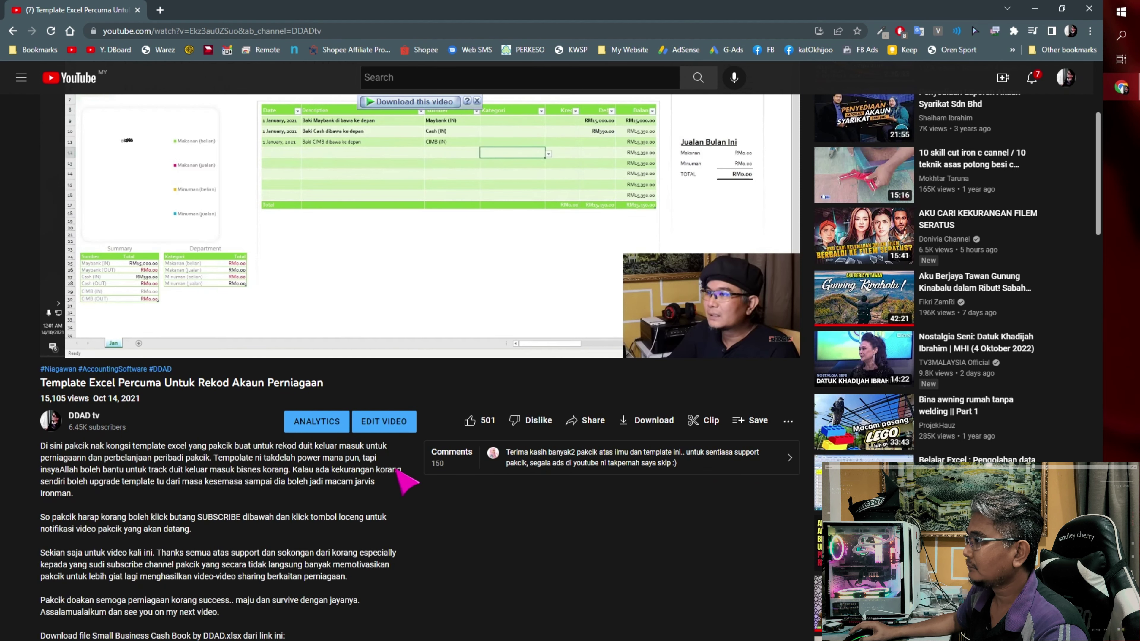
{"action": "scroll", "coordinate": [431, 519], "scroll_direction": "down", "scroll_amount": 4}
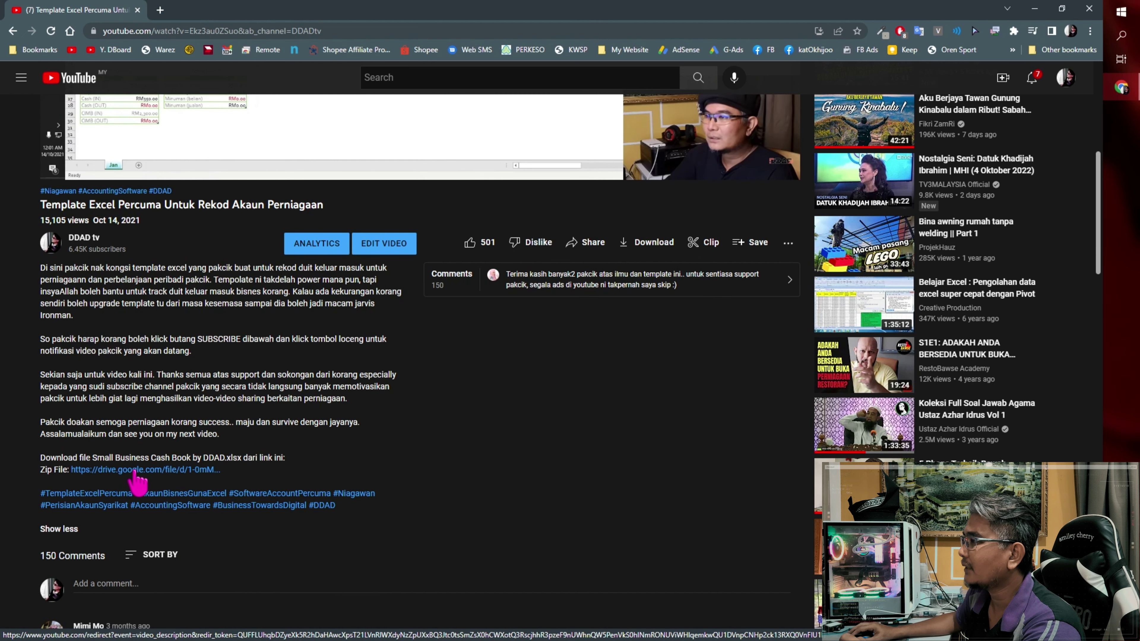
{"action": "left_click", "coordinate": [136, 471]}
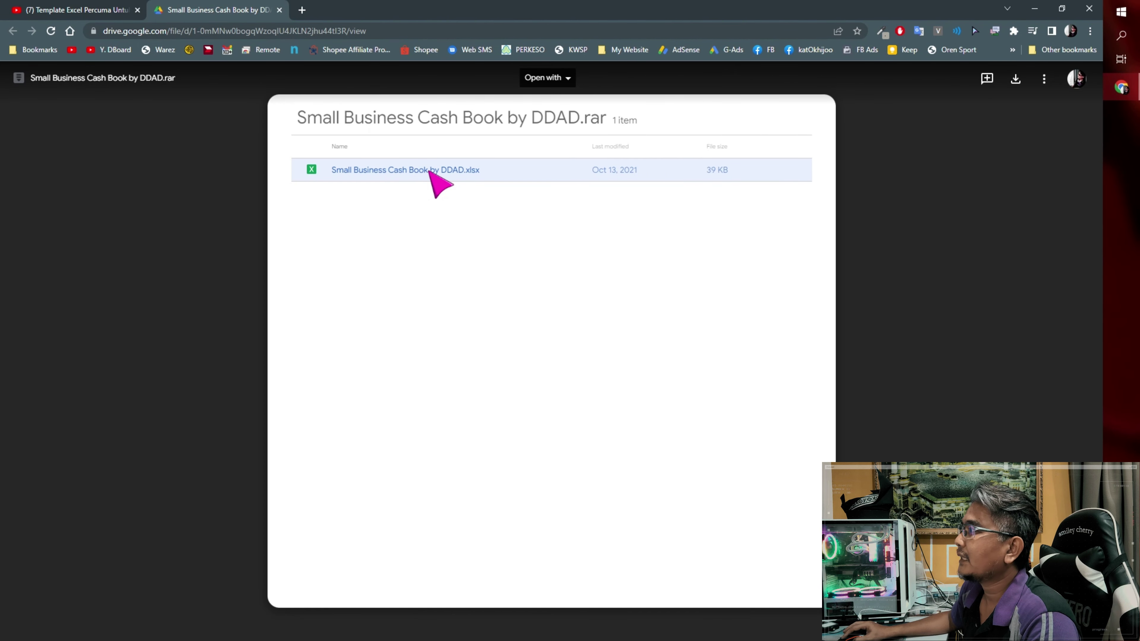
{"action": "right_click", "coordinate": [430, 171]}
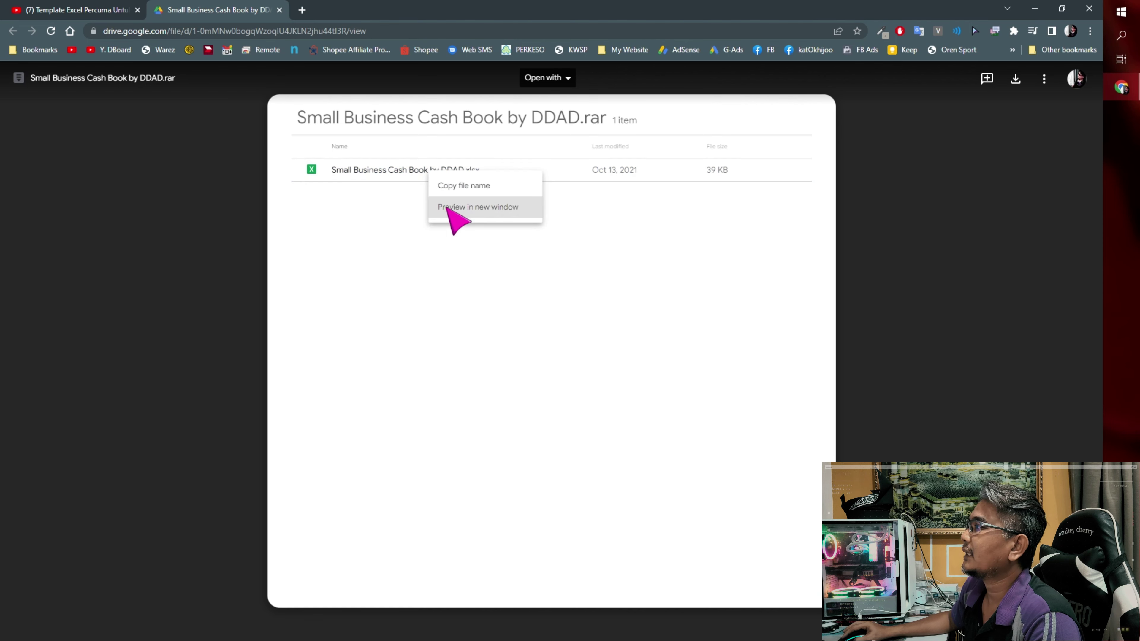
{"action": "left_click", "coordinate": [449, 207]}
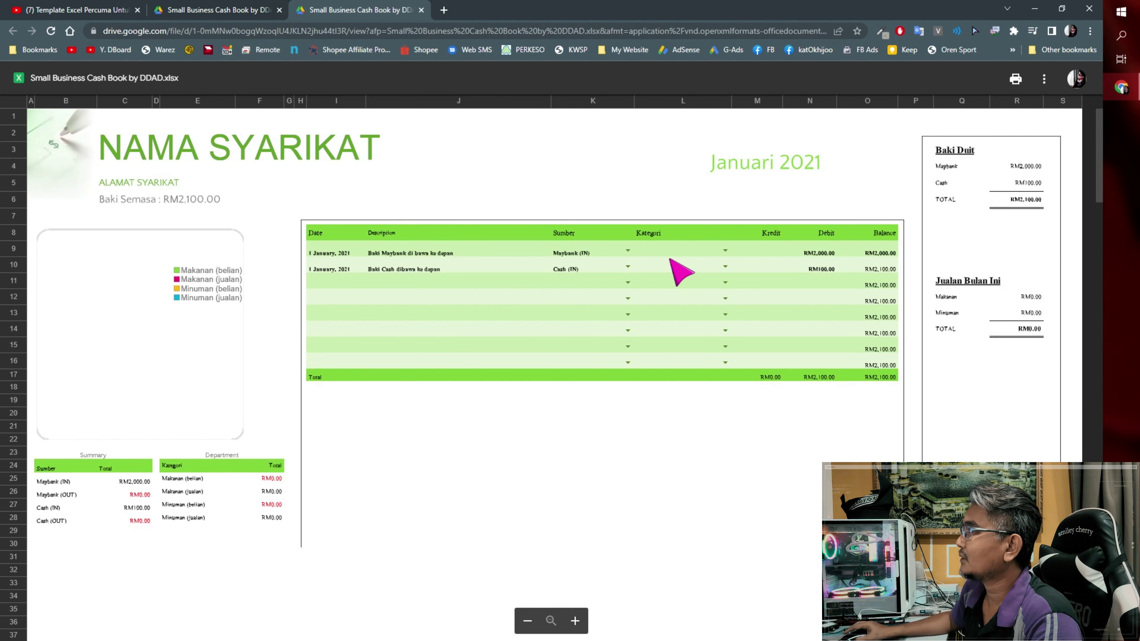
{"action": "left_click", "coordinate": [404, 313]}
{"action": "left_click_drag", "start_coordinate": [454, 327], "coordinate": [467, 345]}
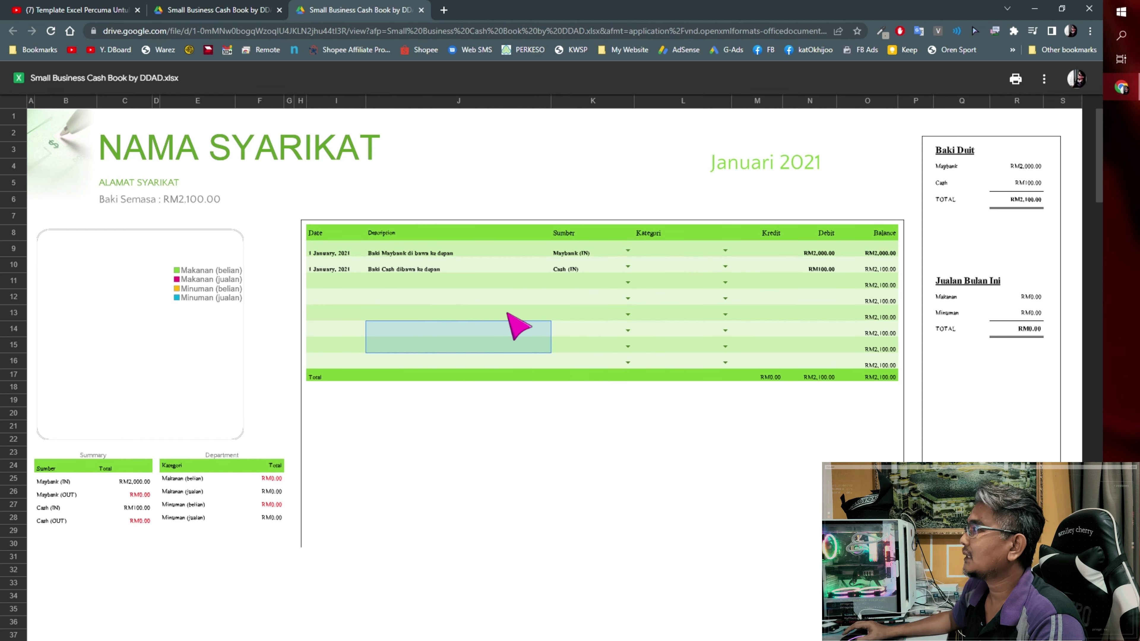
{"action": "left_click", "coordinate": [384, 311]}
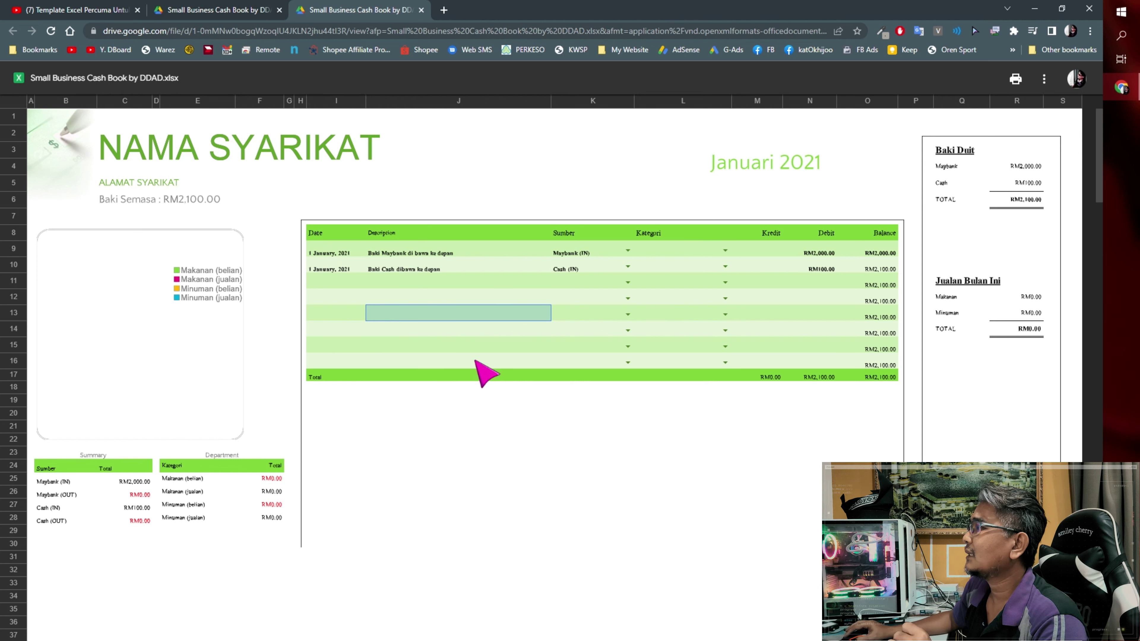
{"action": "left_click", "coordinate": [431, 334]}
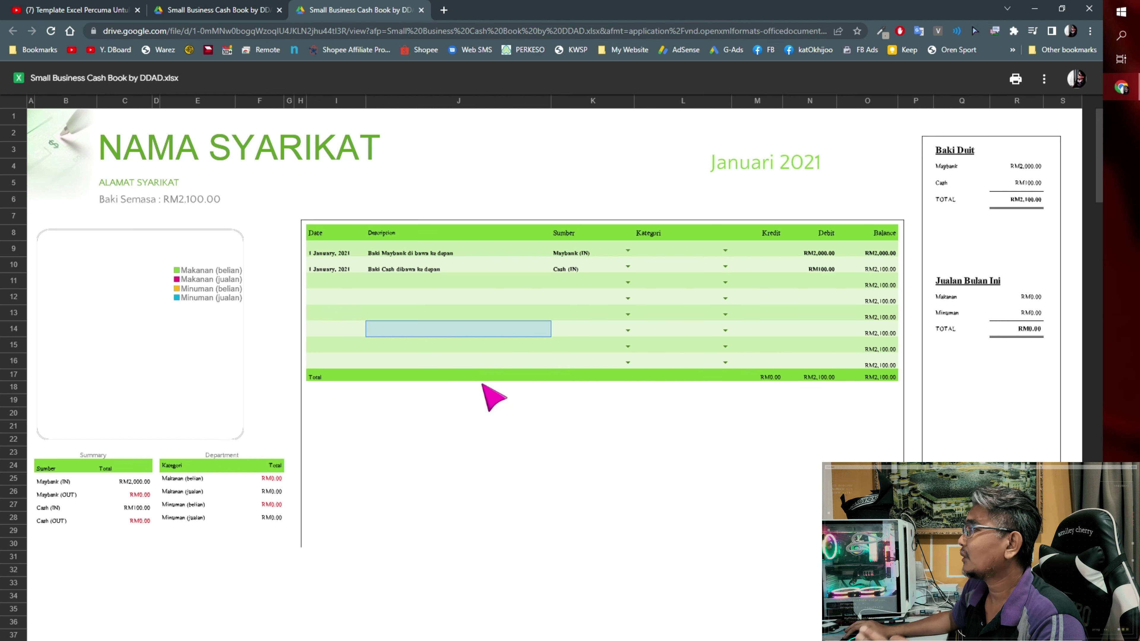
{"action": "key", "text": "ctrl+w"}
{"action": "key", "text": "ctrl+w"}
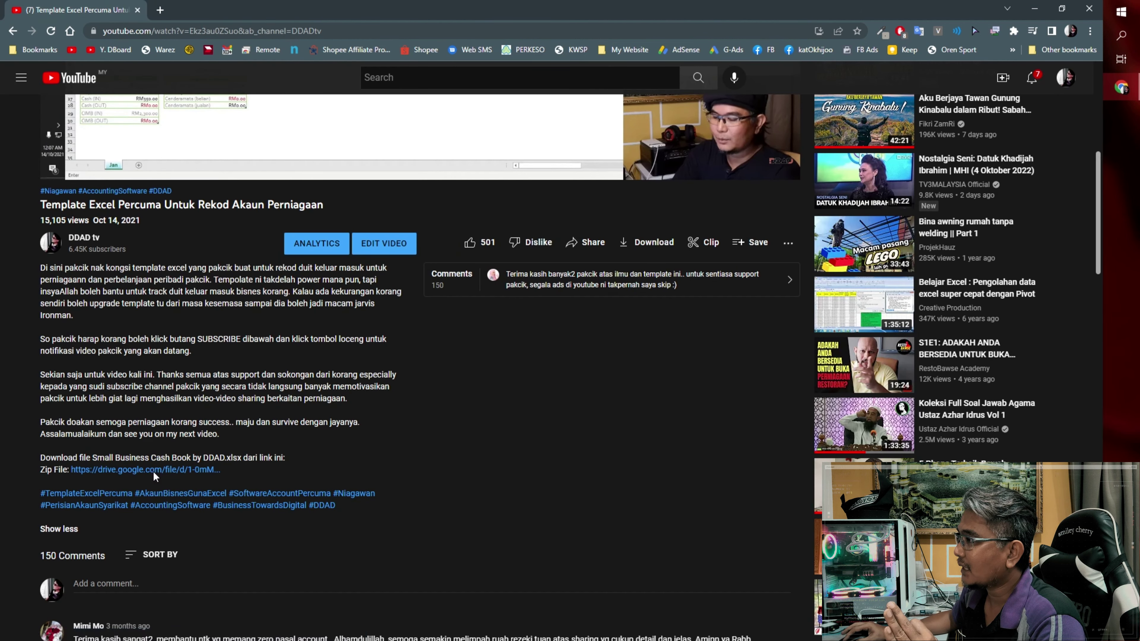
Step: Download Small Business Cash Book by DDAD.rar from Drive into Desktop > DDAD
{"action": "left_click", "coordinate": [155, 476]}
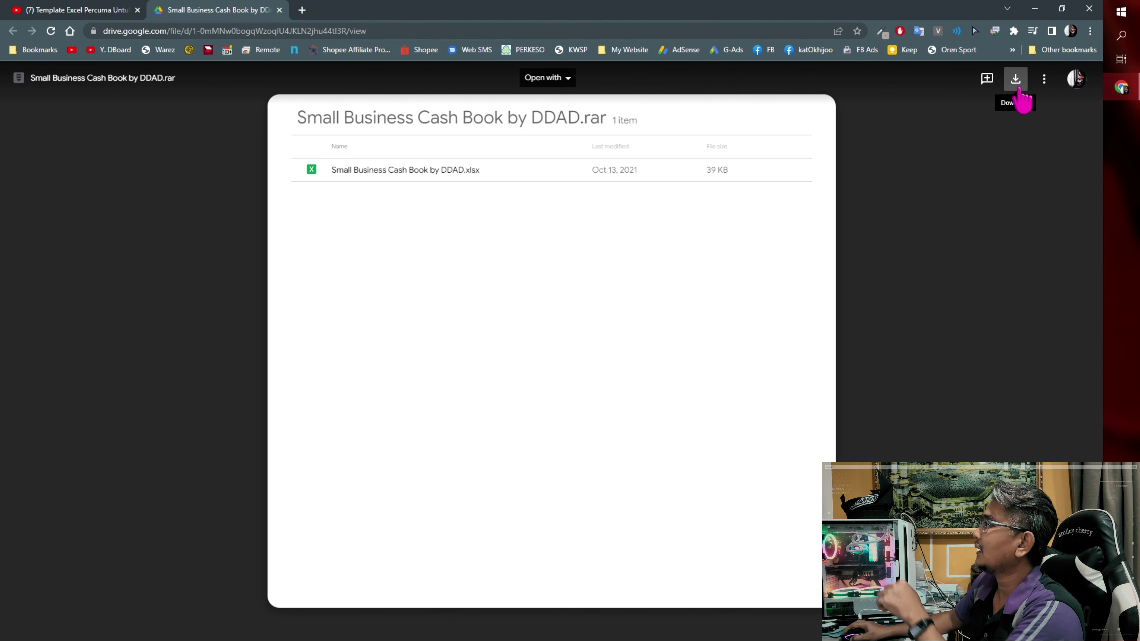
{"action": "left_click", "coordinate": [1015, 80]}
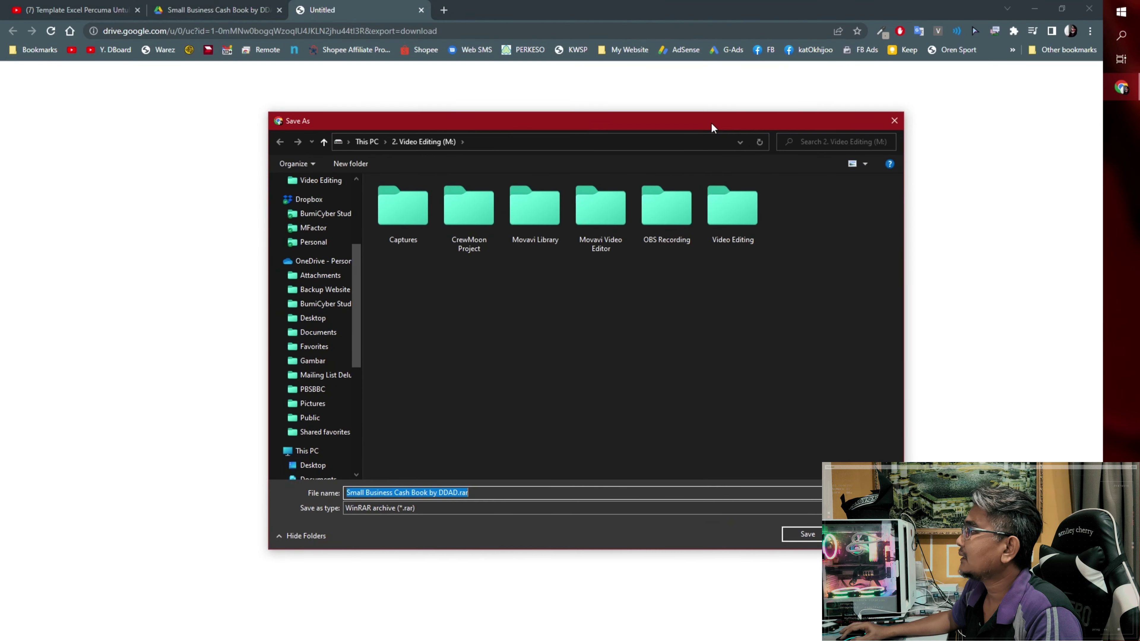
{"action": "left_click_drag", "start_coordinate": [329, 256], "coordinate": [329, 195]}
{"action": "left_click", "coordinate": [285, 210]}
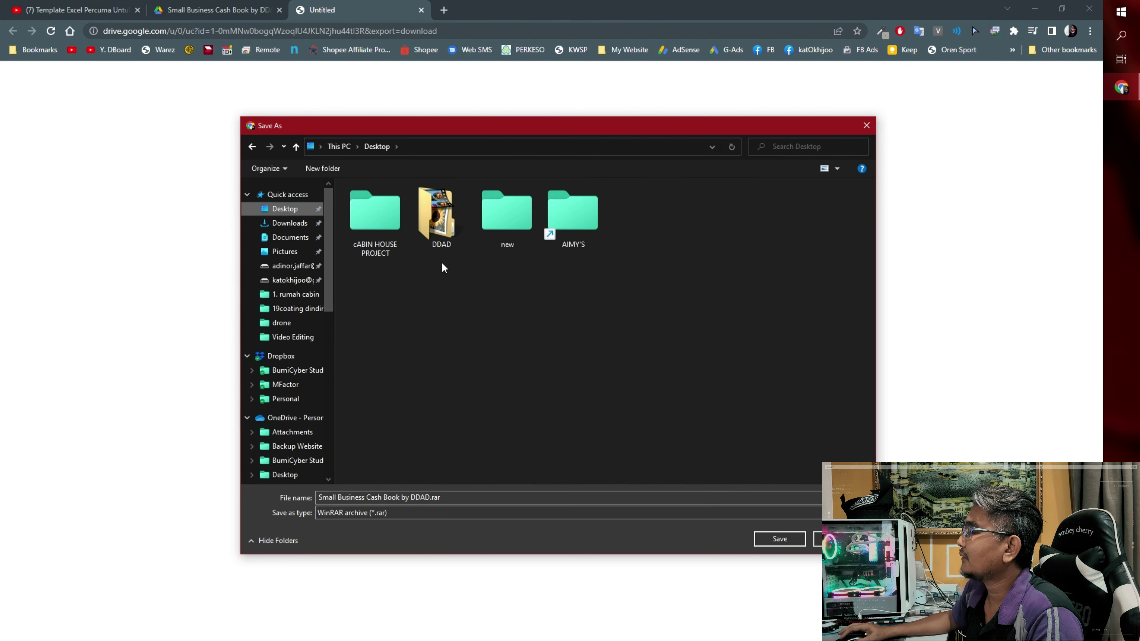
{"action": "double_click", "coordinate": [444, 239]}
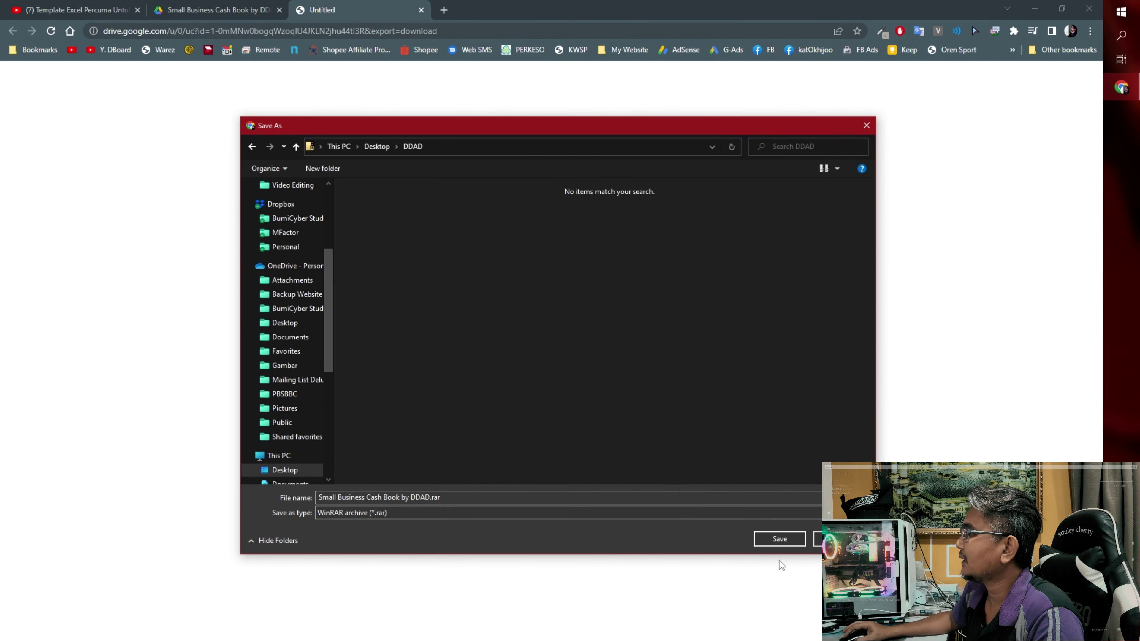
{"action": "left_click", "coordinate": [770, 544]}
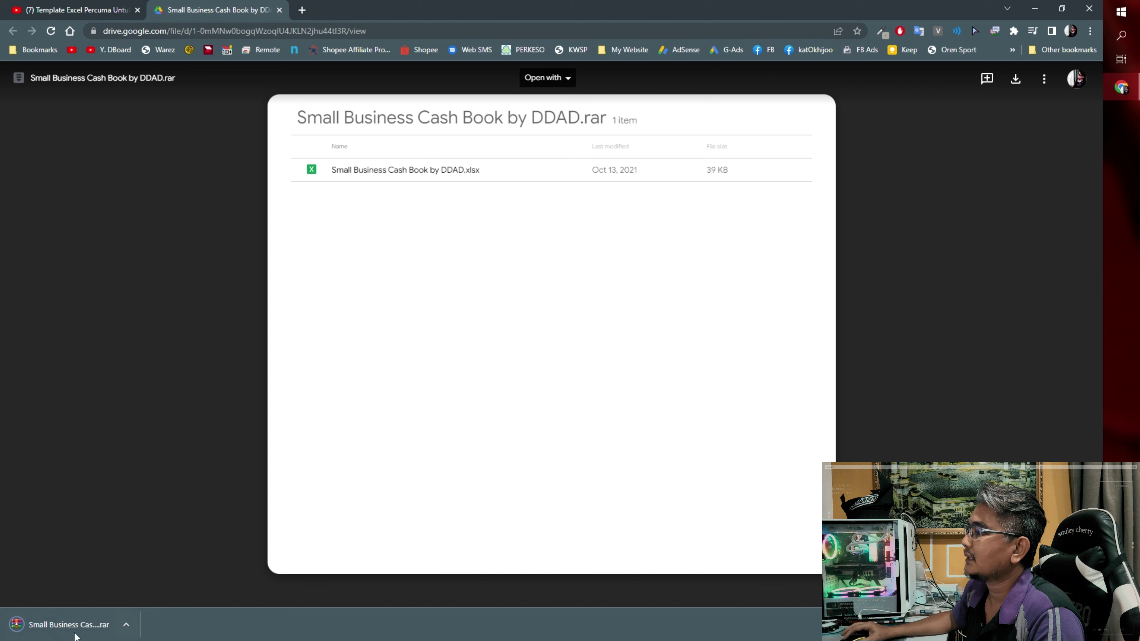
Step: Show the finished download in its folder and select the .rar archive
{"action": "right_click", "coordinate": [78, 628]}
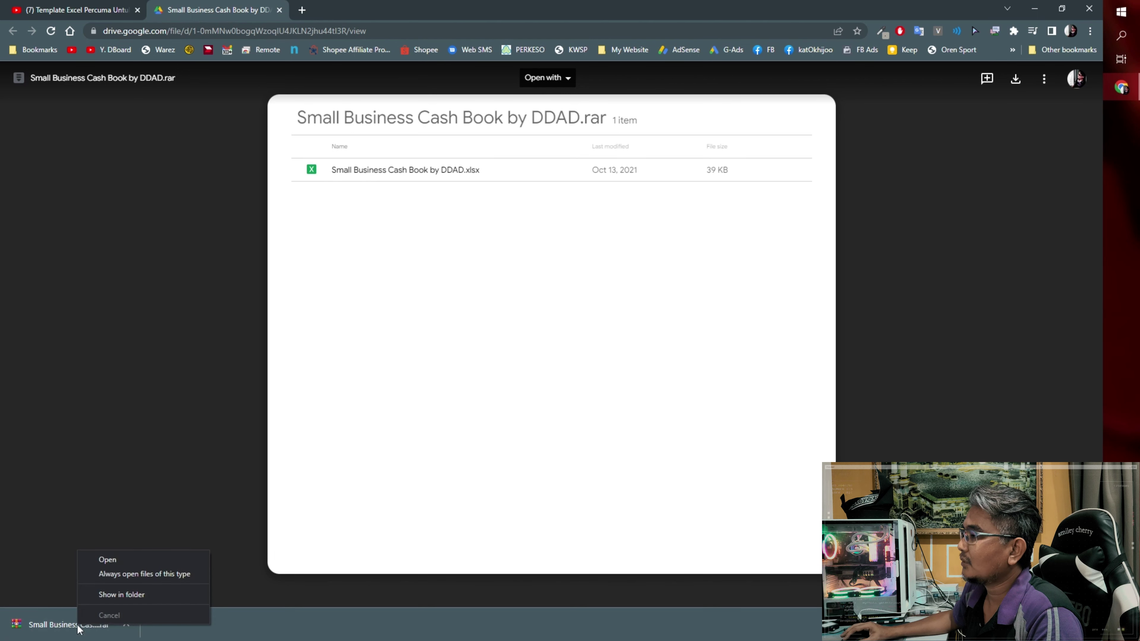
{"action": "left_click", "coordinate": [130, 595]}
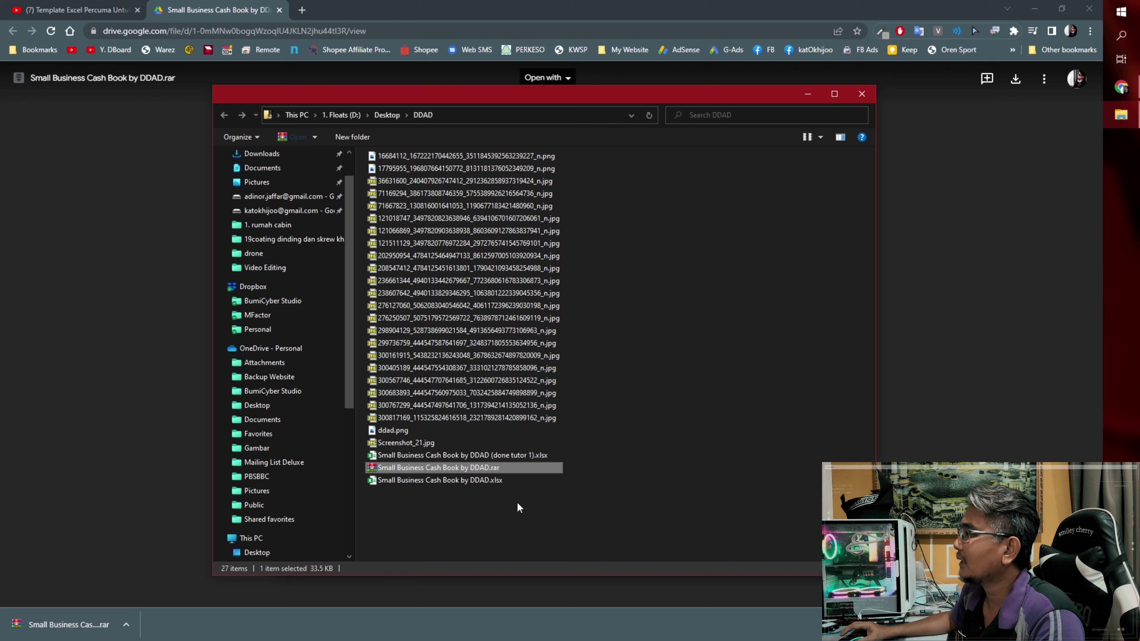
{"action": "left_click", "coordinate": [545, 517]}
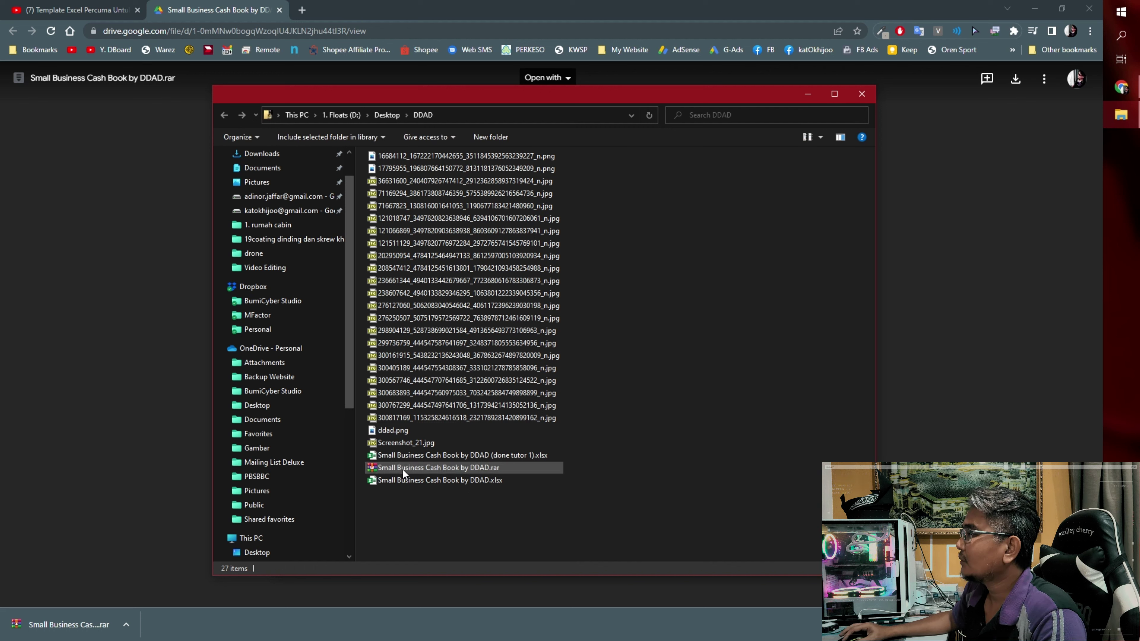
{"action": "left_click", "coordinate": [403, 469]}
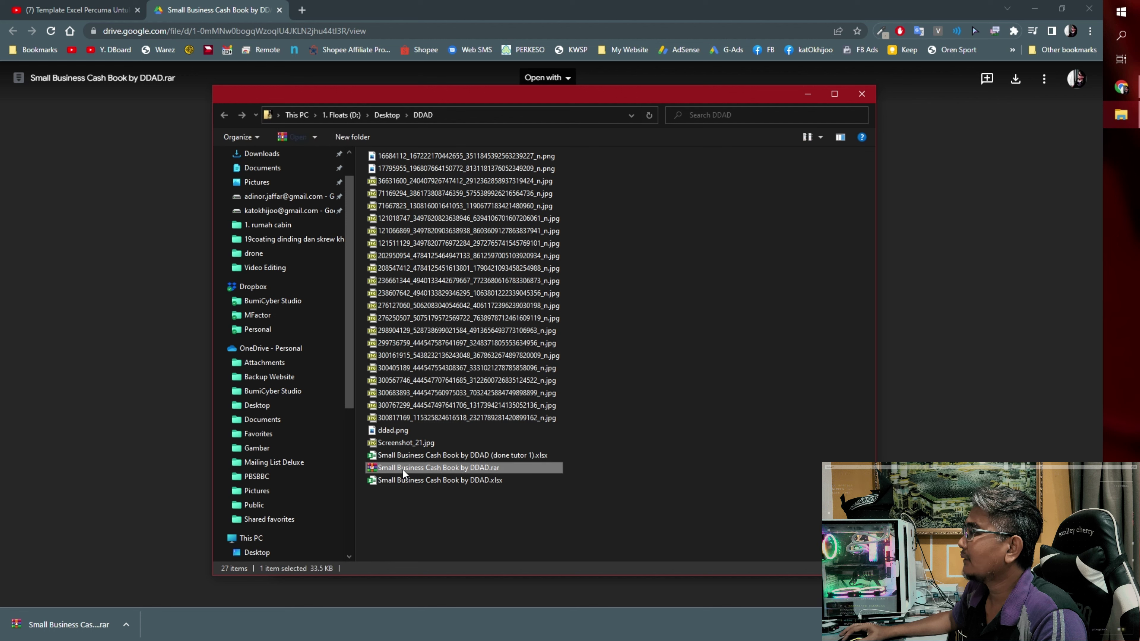
Step: Extract the archive to its own folder and open Small Business Cash Book by DDAD.xlsx
{"action": "right_click", "coordinate": [512, 467]}
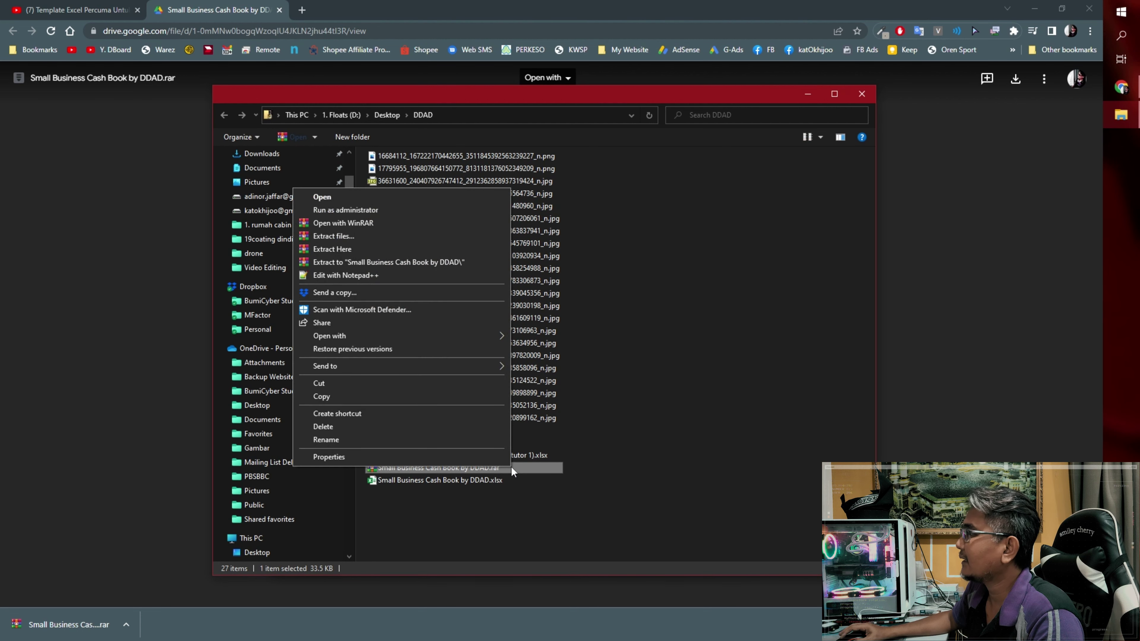
{"action": "left_click", "coordinate": [372, 263]}
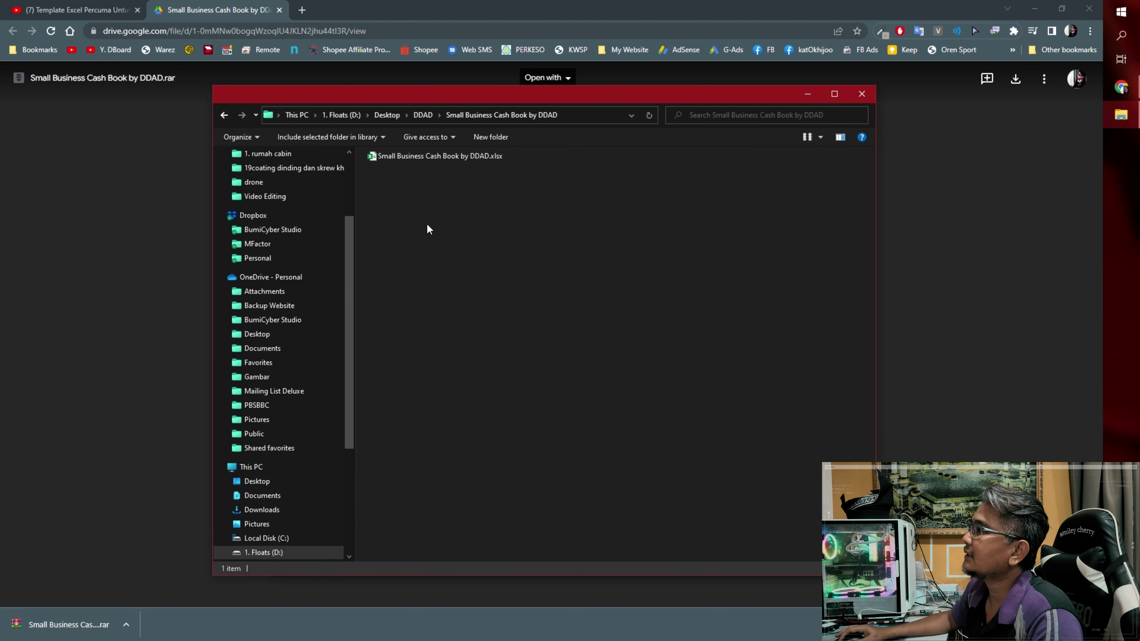
{"action": "double_click", "coordinate": [412, 158]}
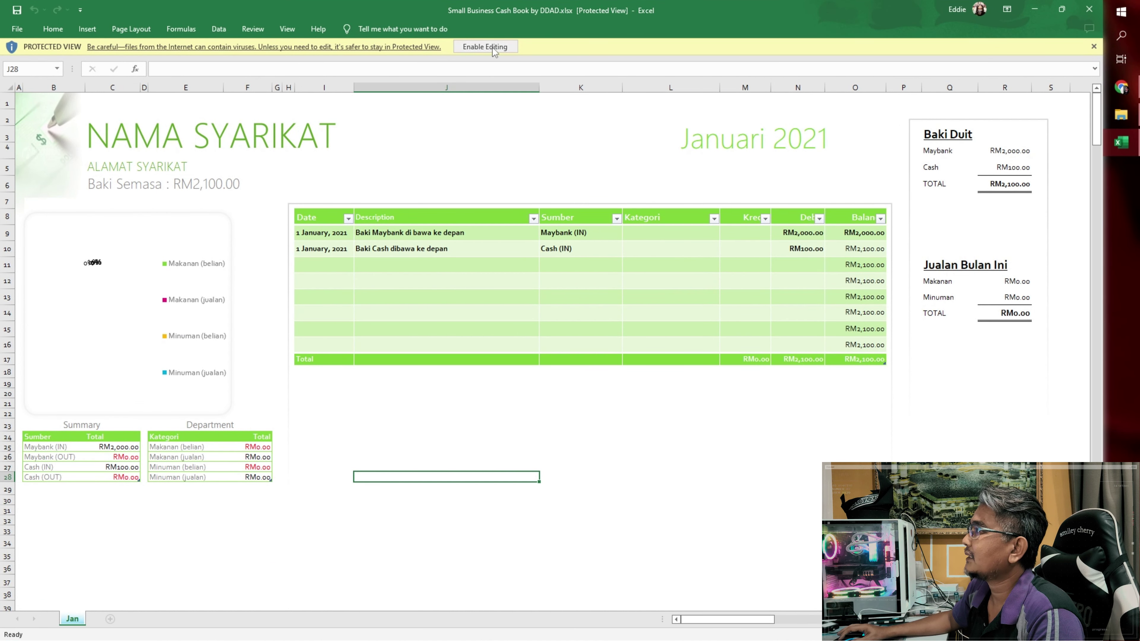
Step: Enable editing on the Protected View cash book workbook, then close it
{"action": "left_click", "coordinate": [482, 46]}
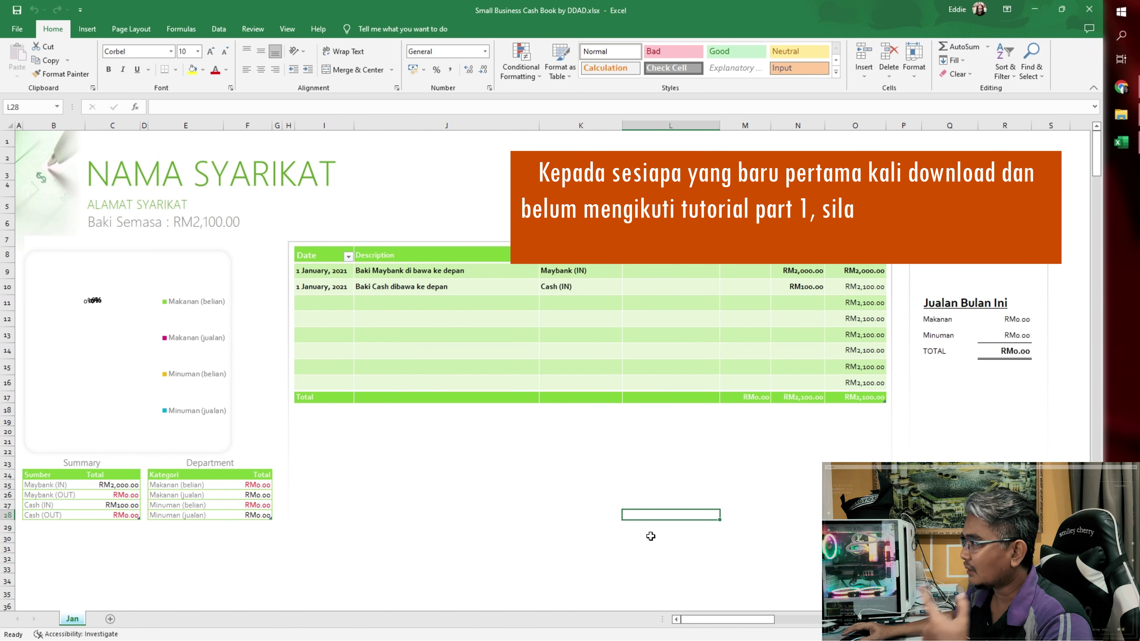
{"action": "left_click", "coordinate": [1091, 10]}
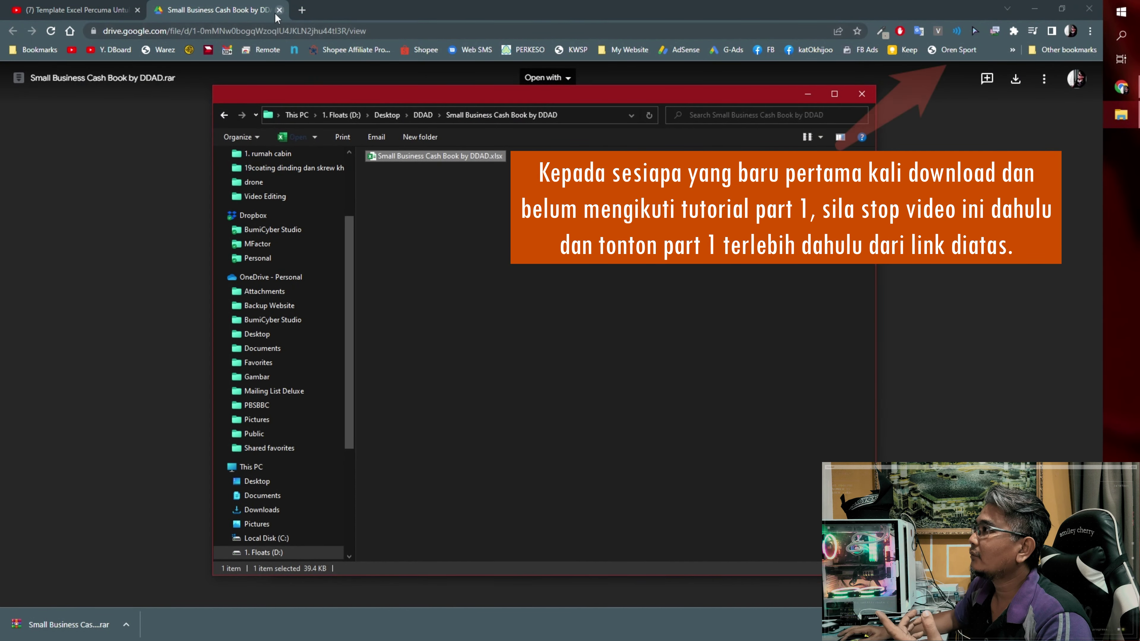
Step: Close the Google Drive tab in Chrome
{"action": "left_click", "coordinate": [279, 10]}
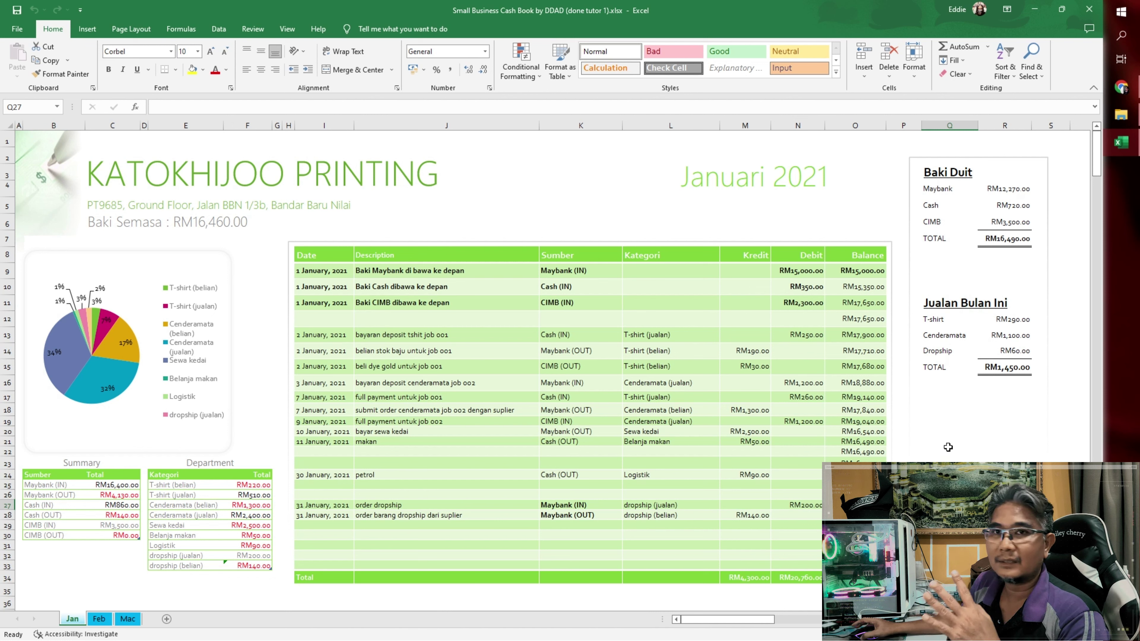
Step: Clear the balance formula in O15 and jump down the Balance column
{"action": "left_click", "coordinate": [850, 384]}
{"action": "left_click", "coordinate": [865, 368]}
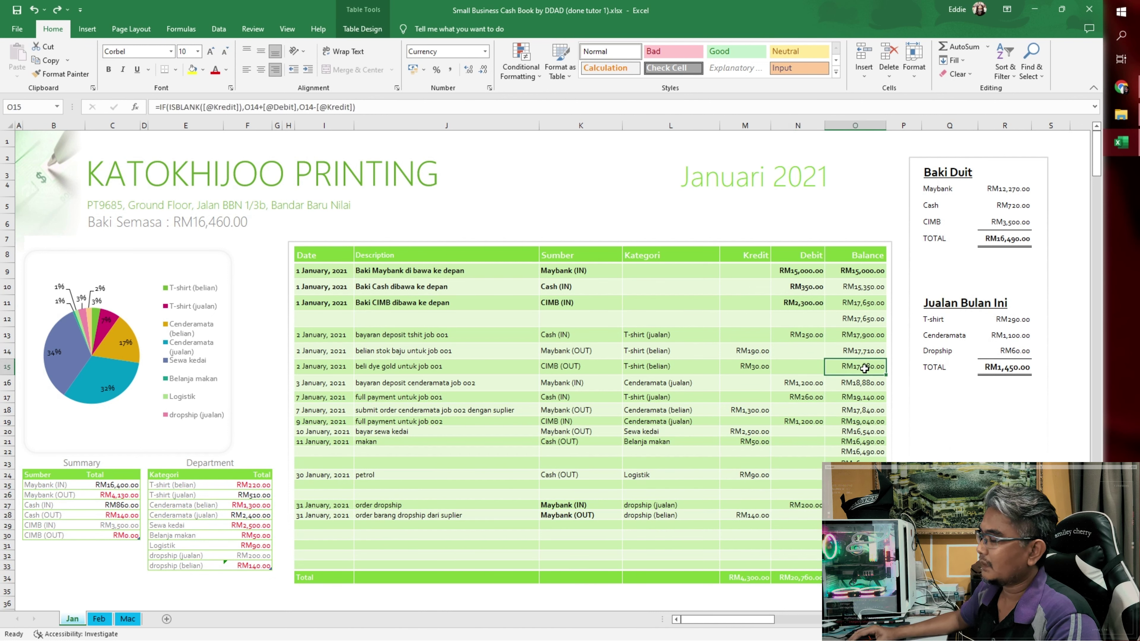
{"action": "key", "text": "BackSpace"}
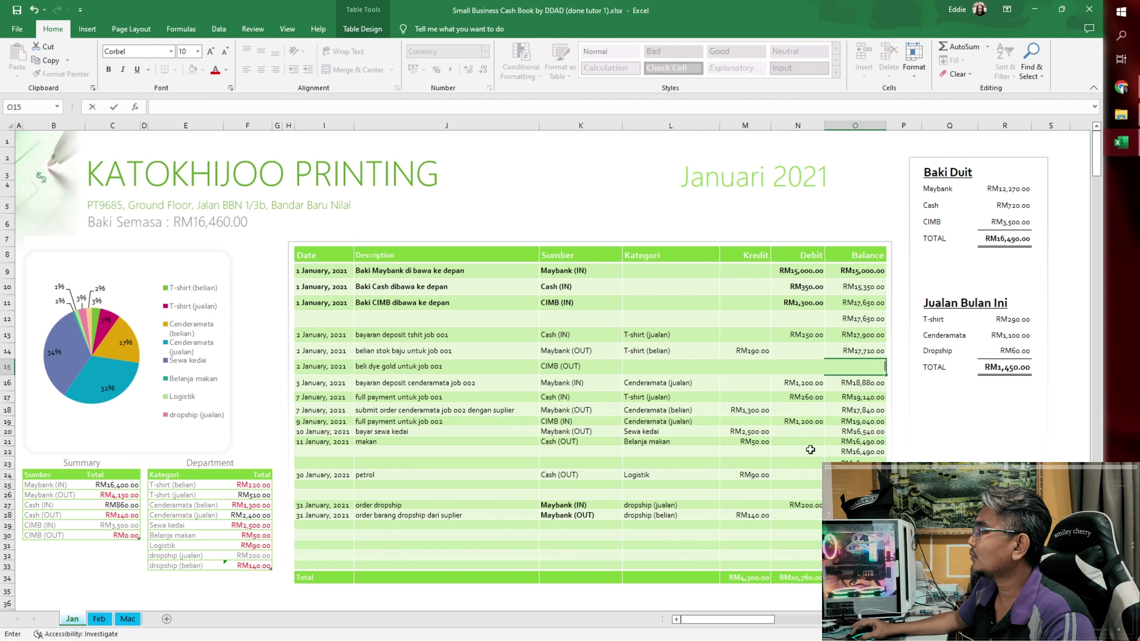
{"action": "key", "text": "Return"}
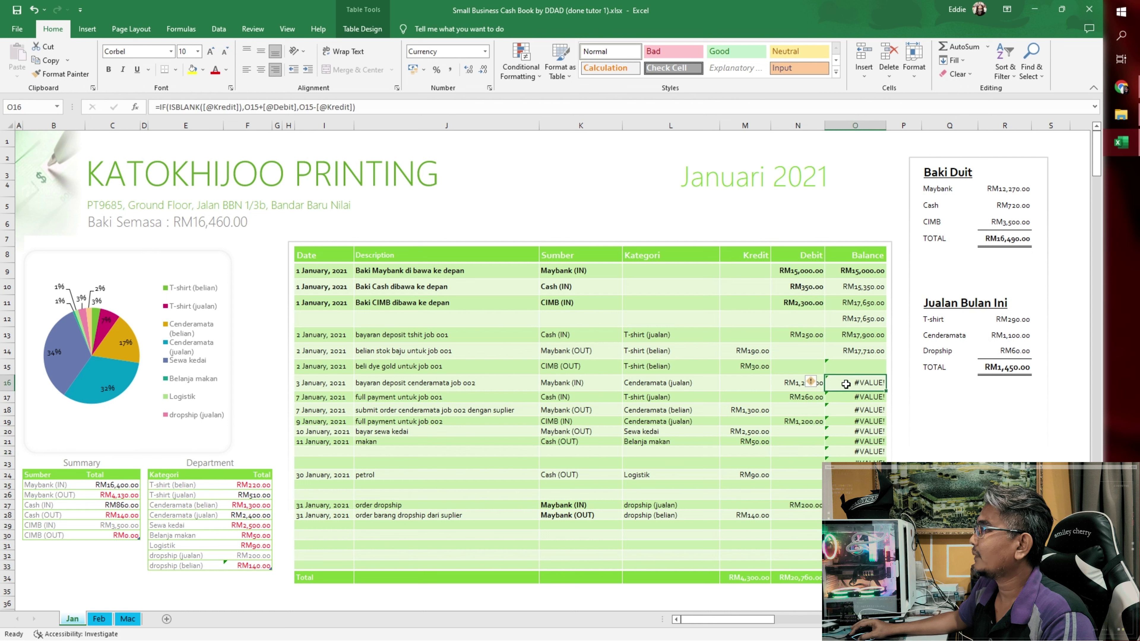
{"action": "key", "text": "ctrl+Down"}
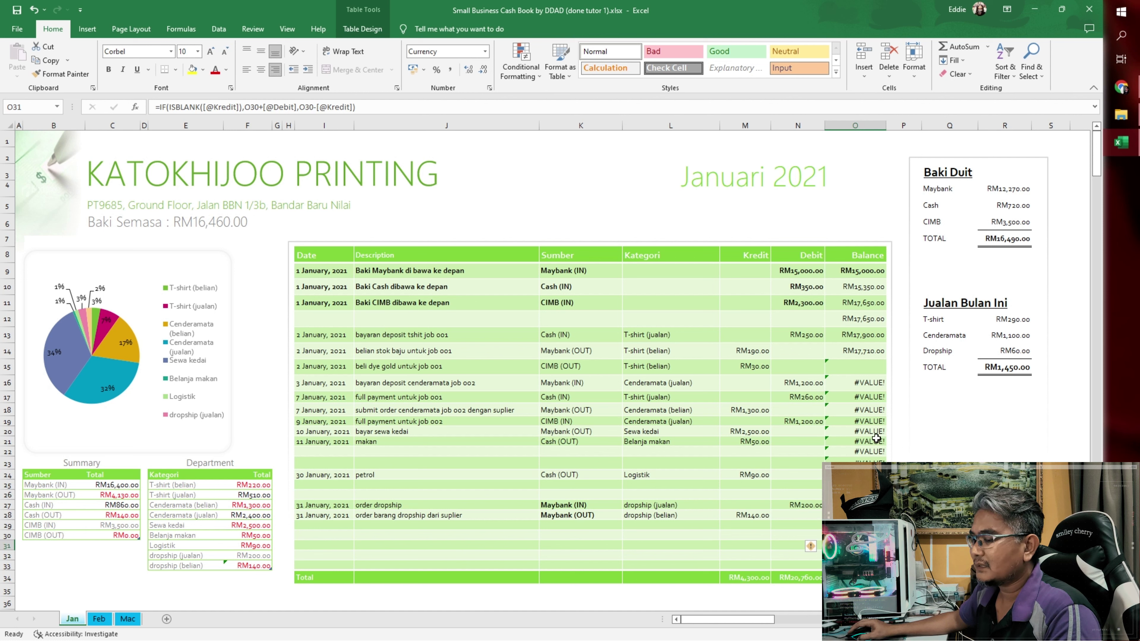
Step: Undo the O15 change so the Balance column shows running amounts again
{"action": "key", "text": "ctrl+z"}
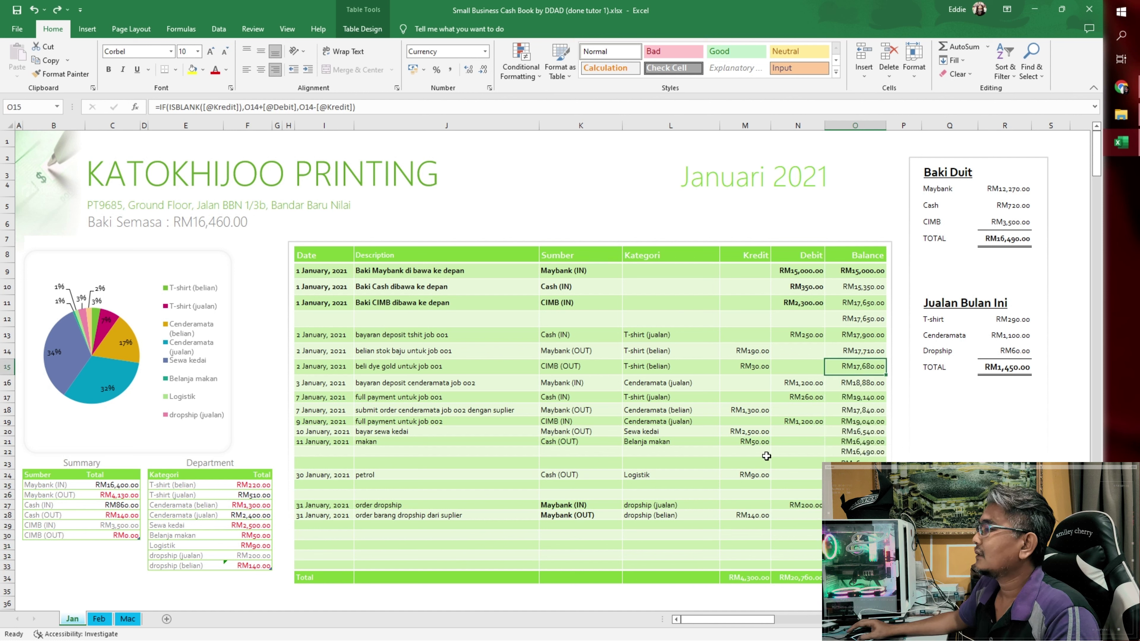
{"action": "left_click", "coordinate": [702, 545]}
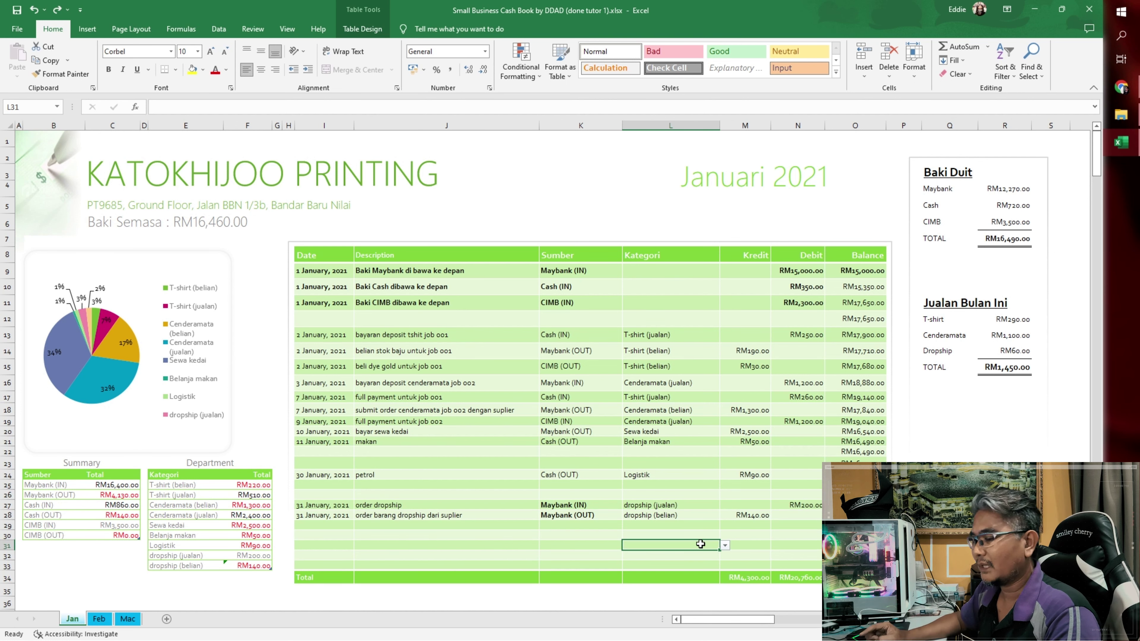
{"action": "key", "text": "ctrl+z"}
{"action": "key", "text": "ctrl+z"}
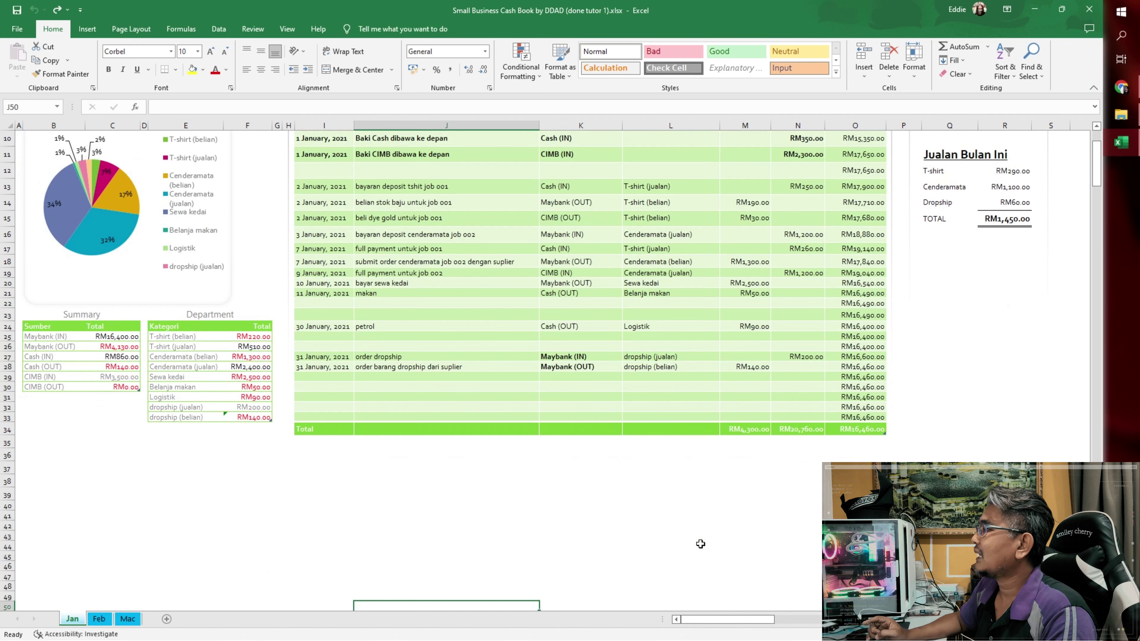
{"action": "scroll", "coordinate": [701, 544], "scroll_direction": "up", "scroll_amount": 3}
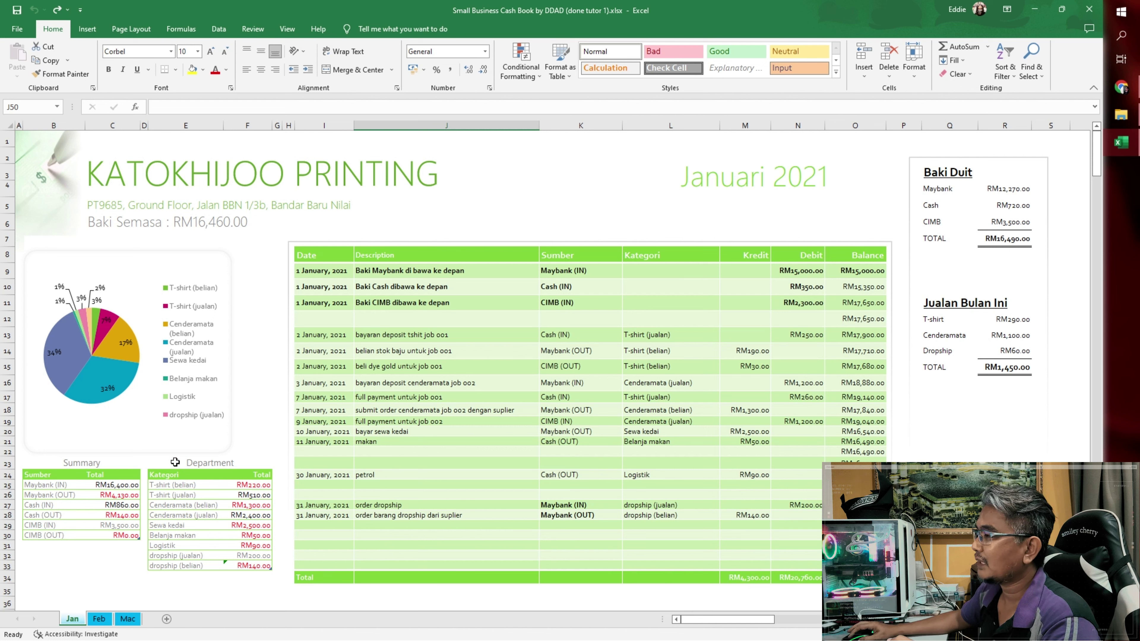
Step: Review the Department table range, then go to the Save As page
{"action": "left_click_drag", "start_coordinate": [211, 463], "coordinate": [259, 544]}
{"action": "key", "text": "ctrl+z"}
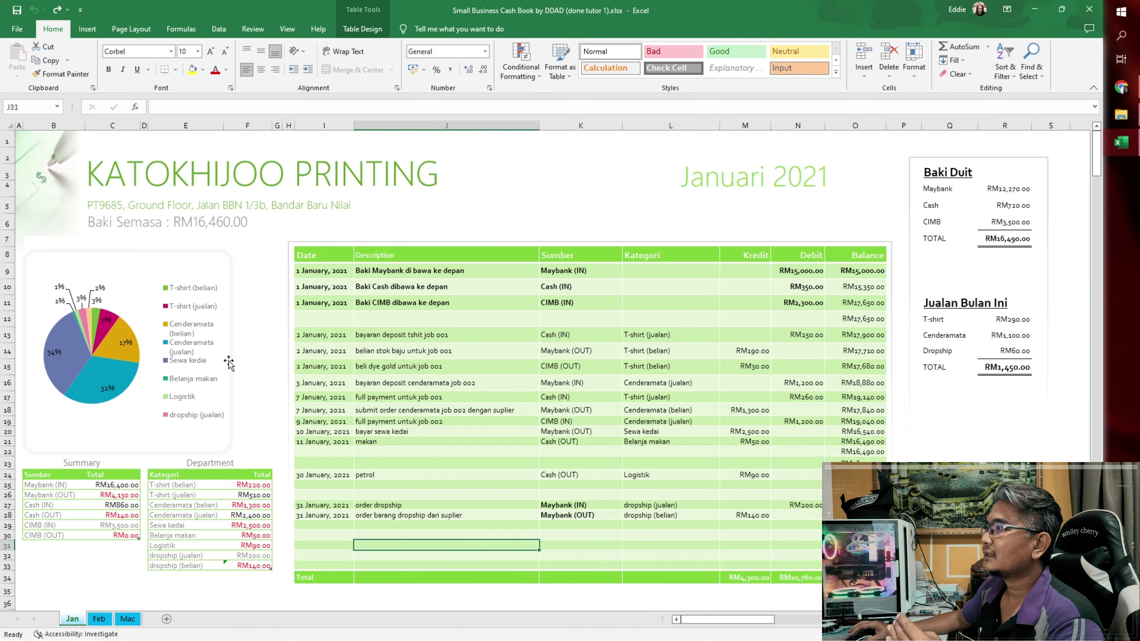
{"action": "left_click", "coordinate": [17, 29]}
{"action": "left_click", "coordinate": [38, 190]}
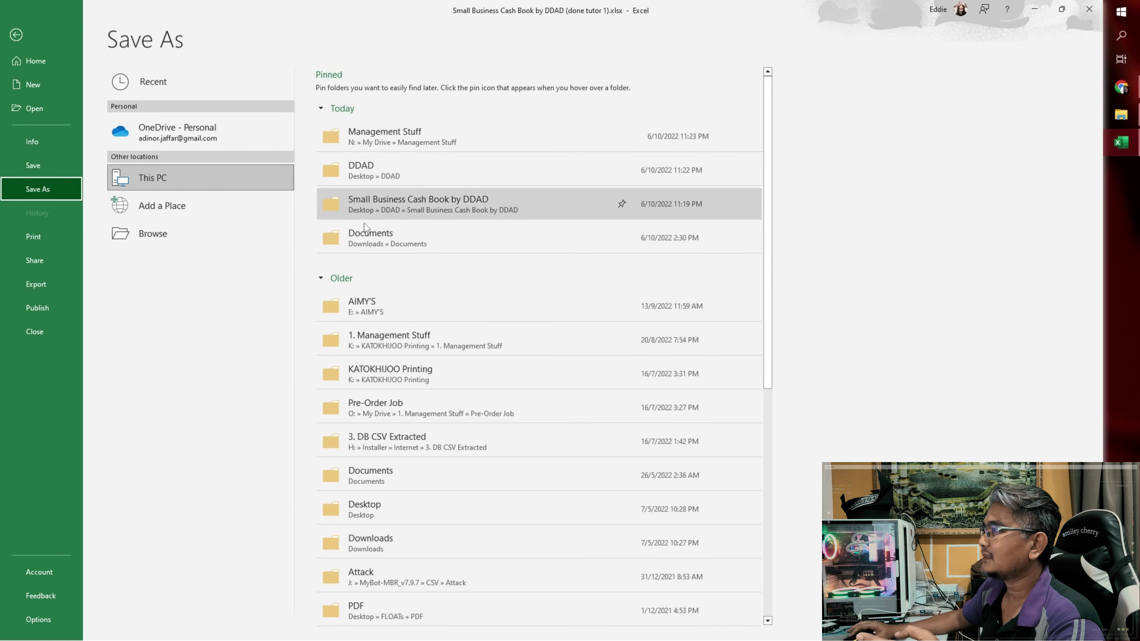
{"action": "left_click", "coordinate": [185, 234]}
{"action": "left_click", "coordinate": [237, 544]}
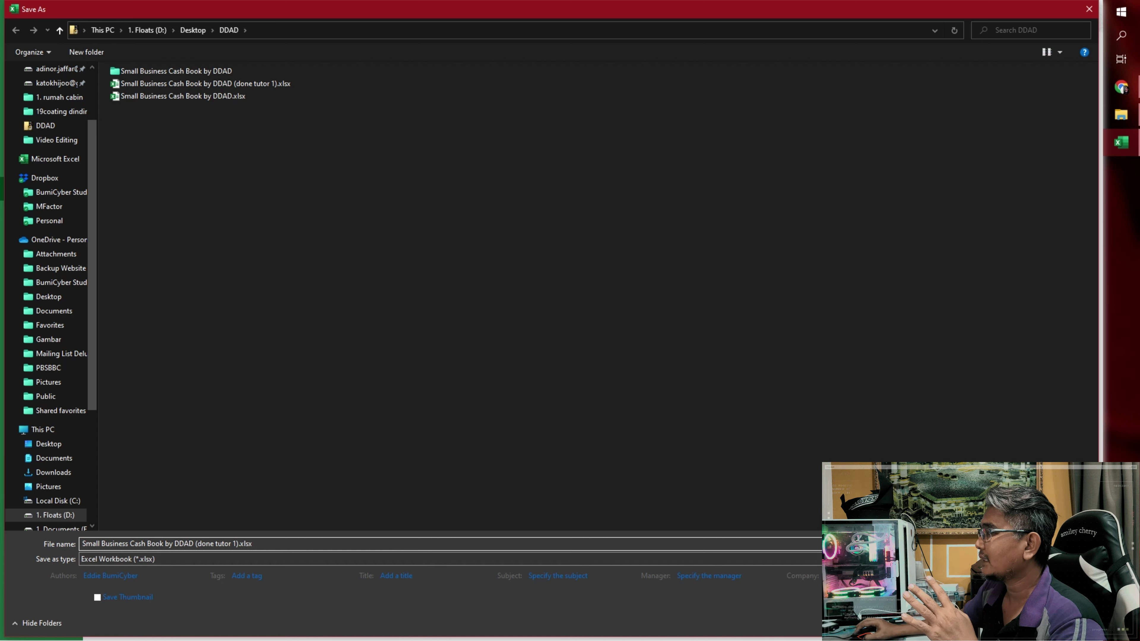
{"action": "key", "text": "Escape"}
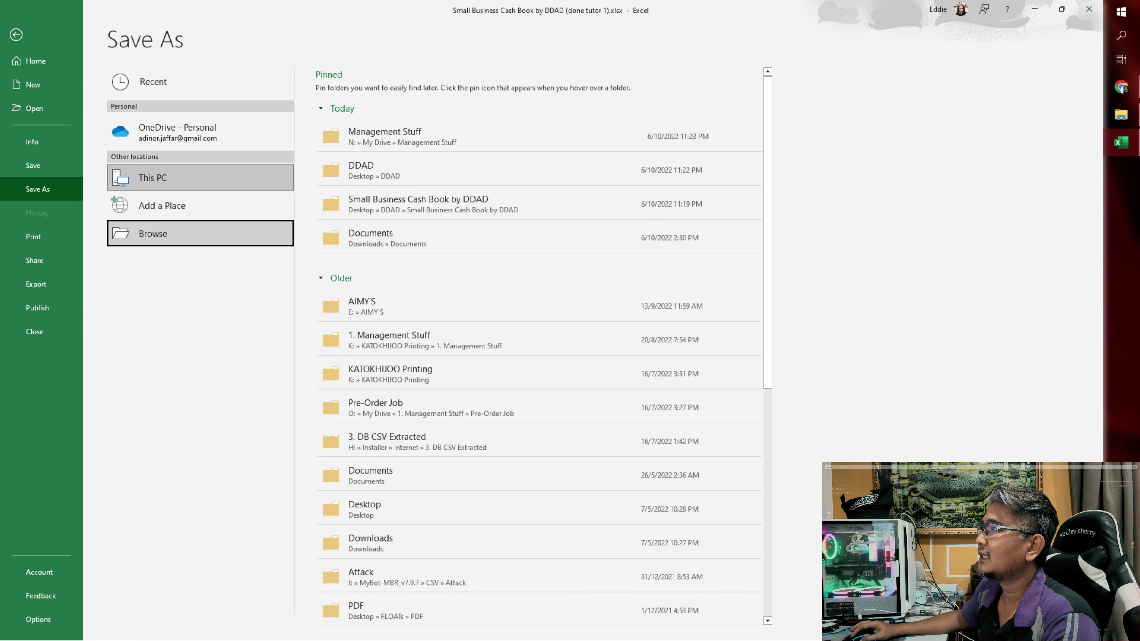
{"action": "left_click", "coordinate": [16, 35]}
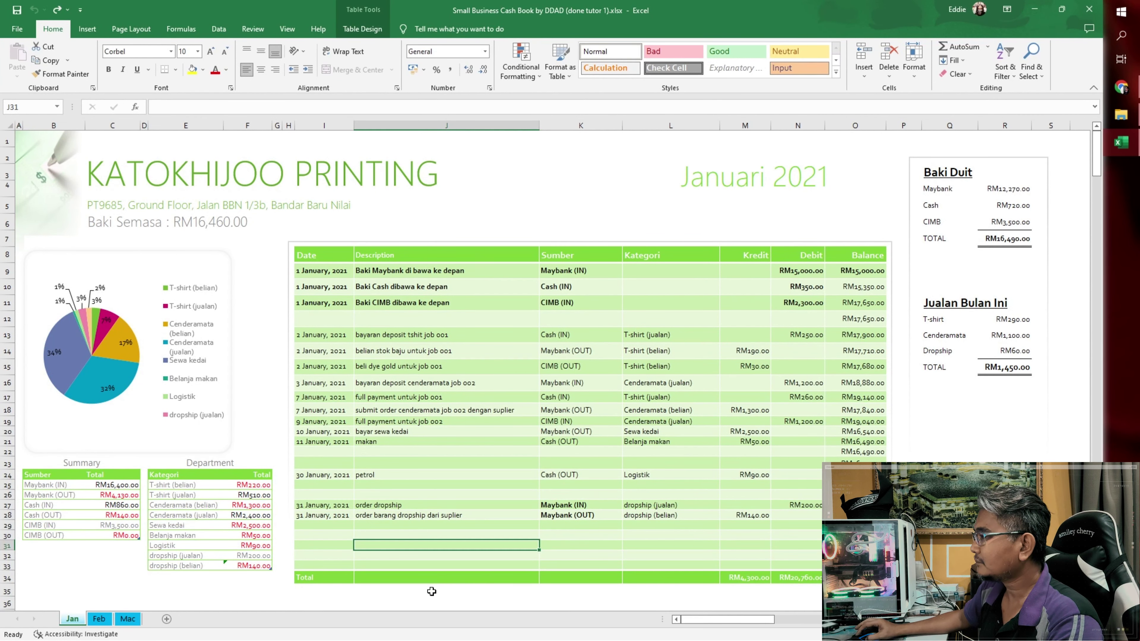
{"action": "left_click", "coordinate": [181, 476]}
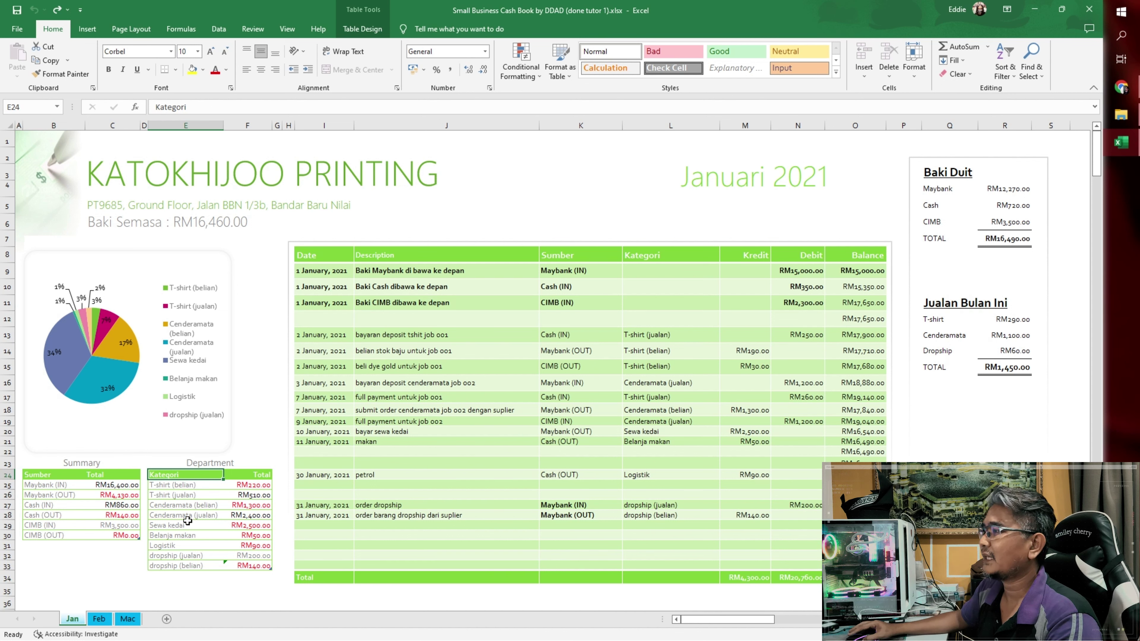
{"action": "left_click", "coordinate": [193, 579]}
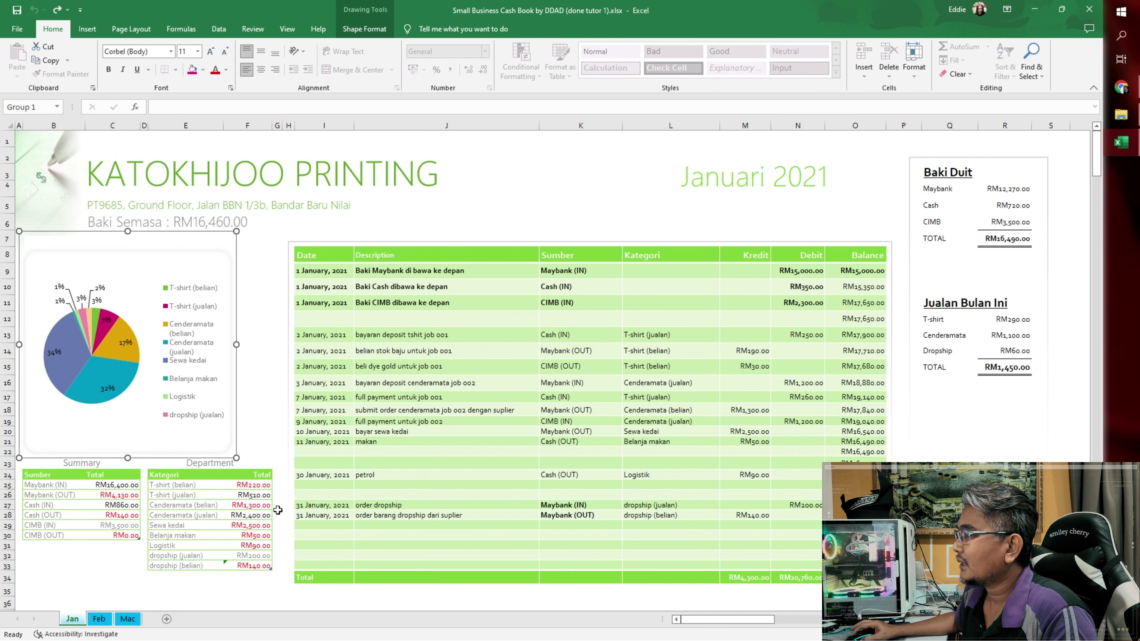
Step: Drag the Department table's handle down two rows and select the first new row
{"action": "left_click", "coordinate": [251, 432]}
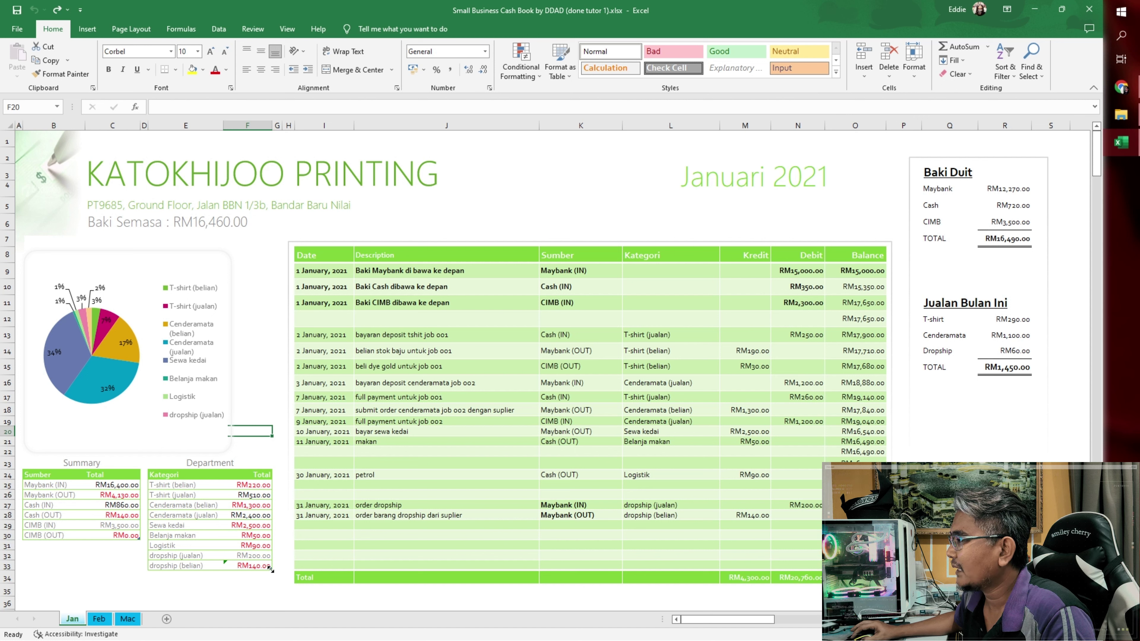
{"action": "left_click_drag", "start_coordinate": [270, 570], "coordinate": [270, 594]}
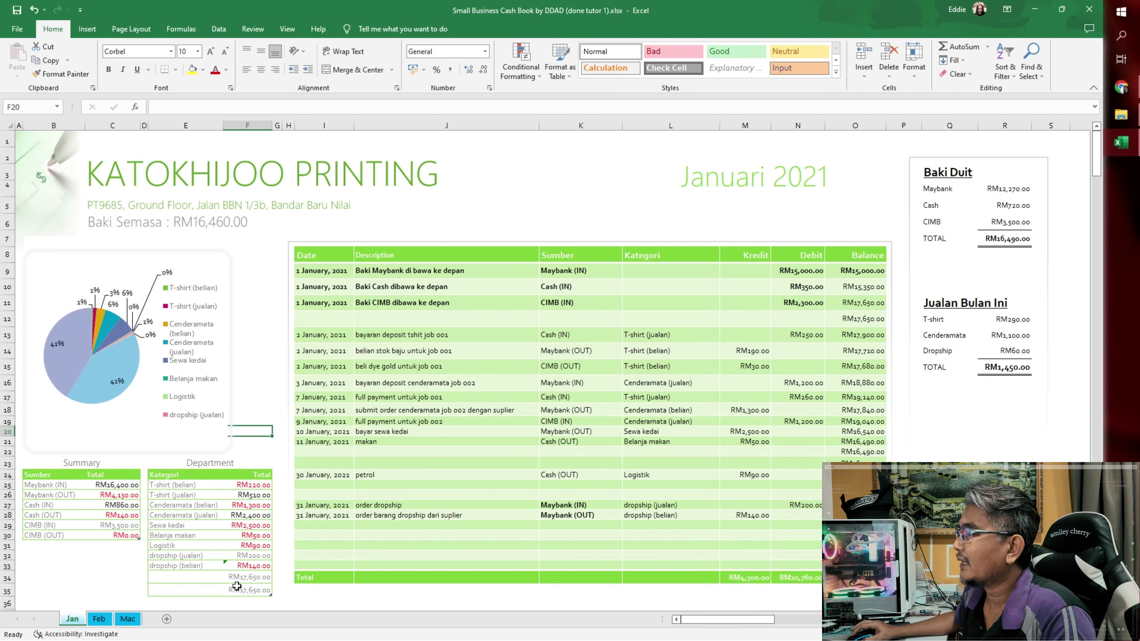
{"action": "left_click", "coordinate": [173, 583]}
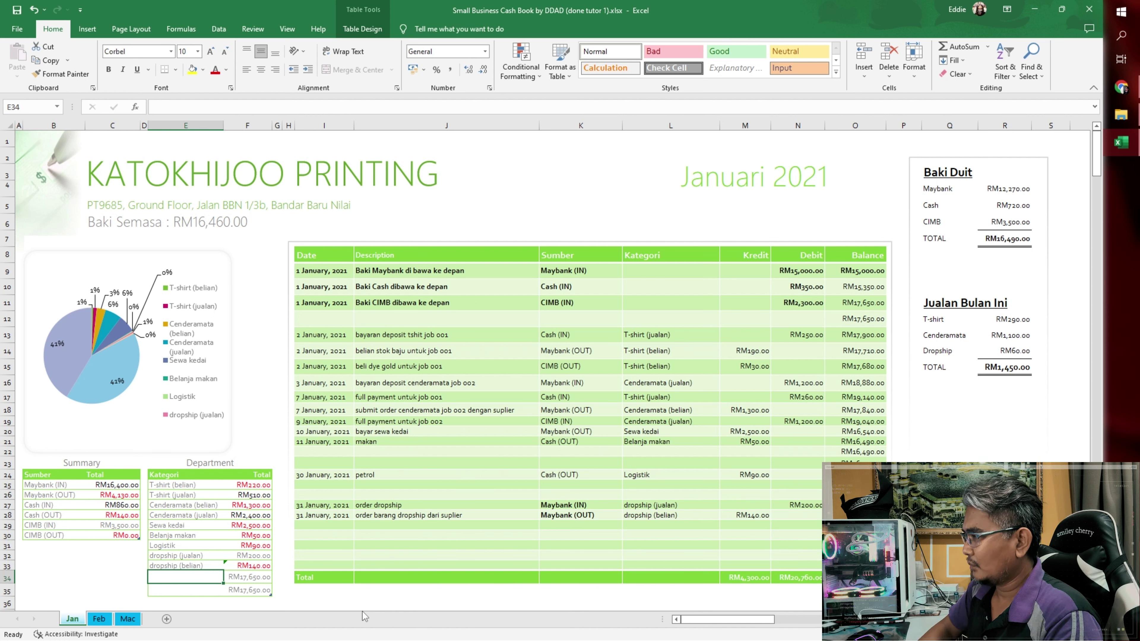
Step: Rename Logistik in E31 to 'Tol * Parking', then enter Petrol in E34 and Personal in E35
{"action": "left_click", "coordinate": [189, 546]}
{"action": "type", "text": "Tol "}
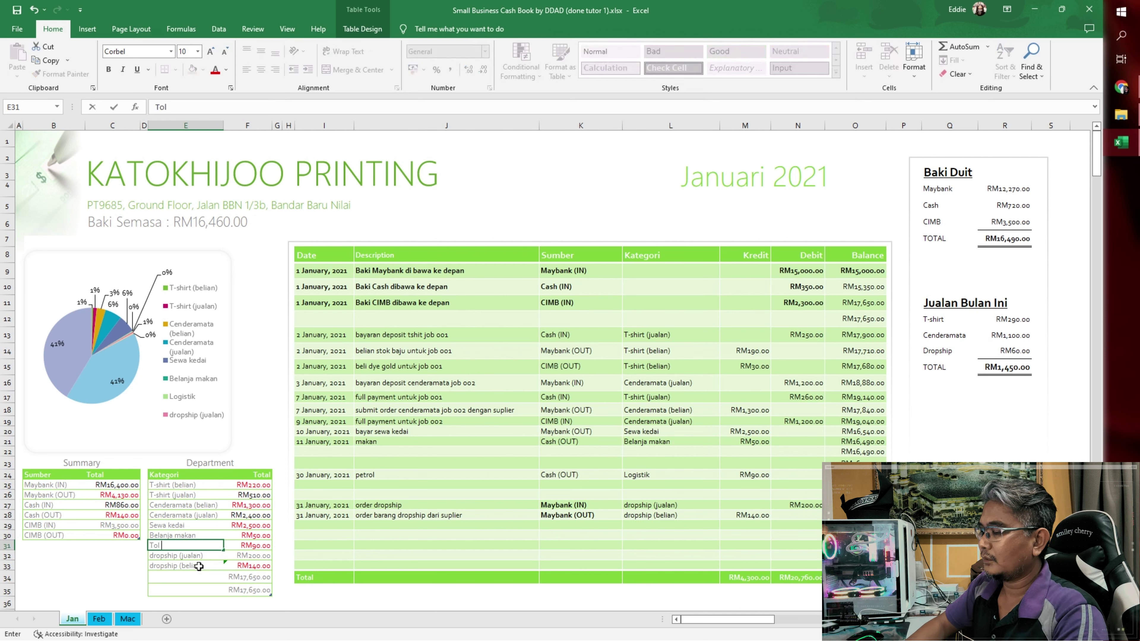
{"action": "type", "text": "* Parking"}
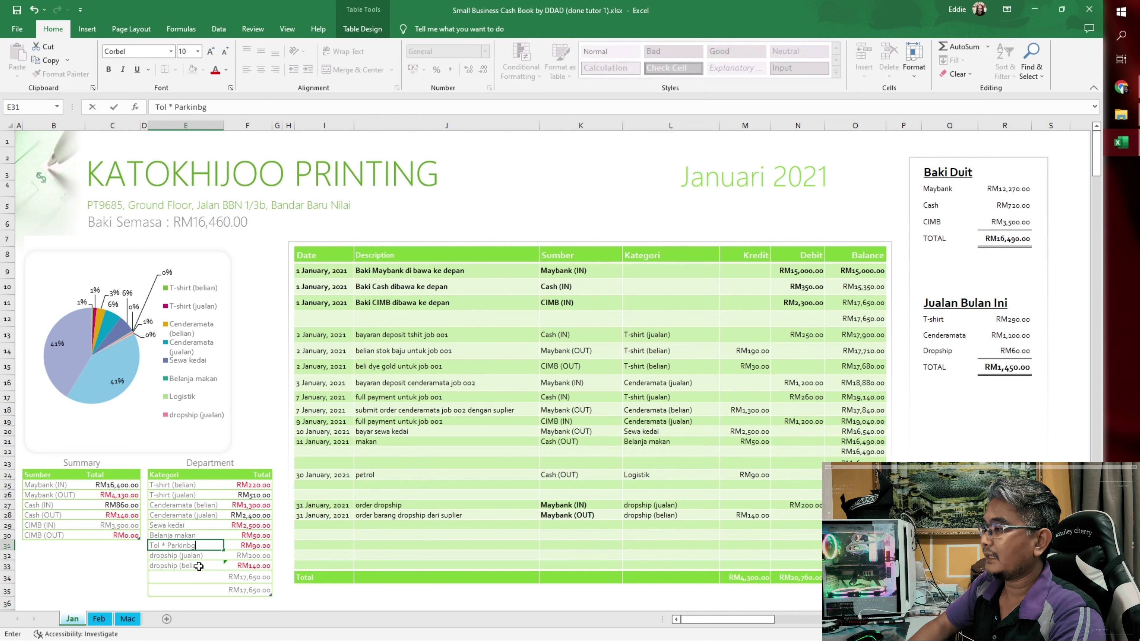
{"action": "key", "text": "Return"}
{"action": "key", "text": "Down"}
{"action": "key", "text": "Down"}
{"action": "type", "text": "Petrol"}
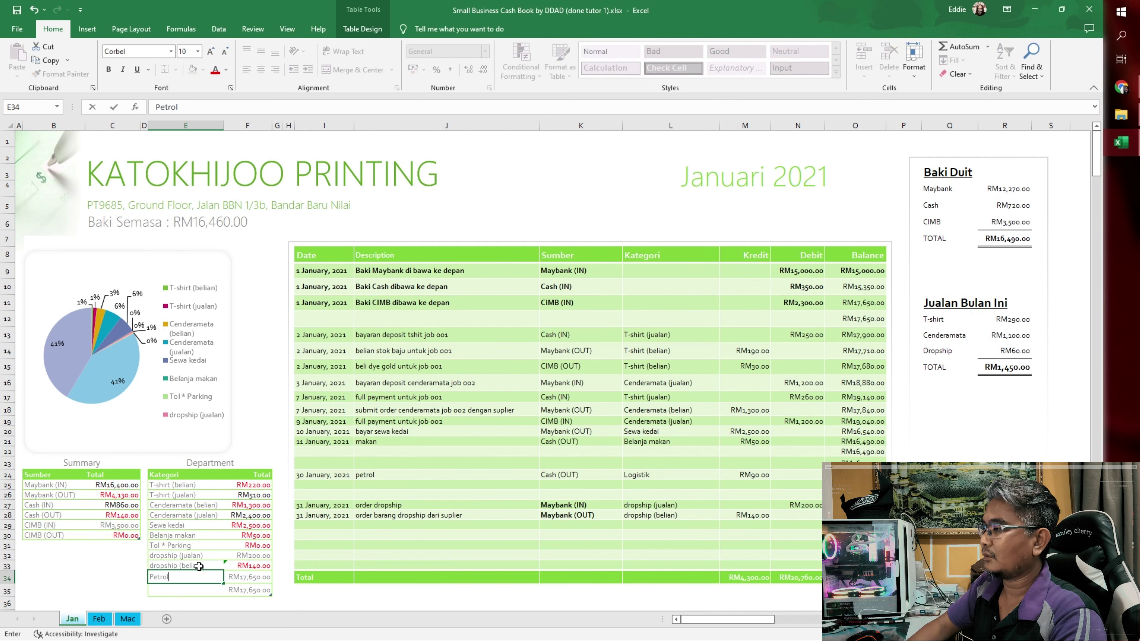
{"action": "key", "text": "Return"}
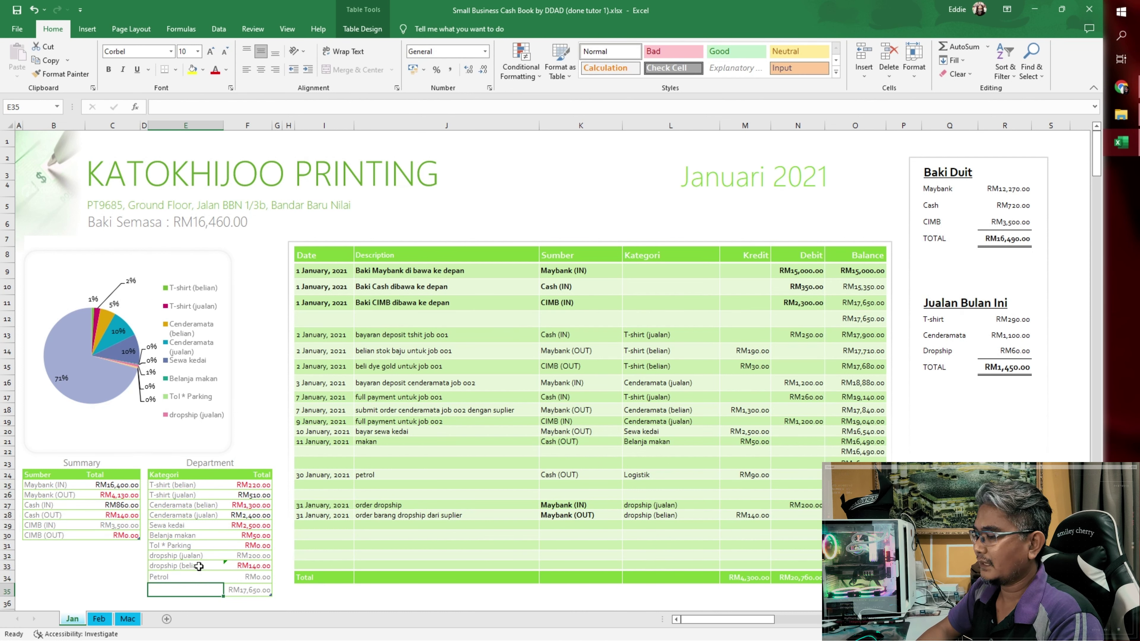
{"action": "type", "text": "Personal"}
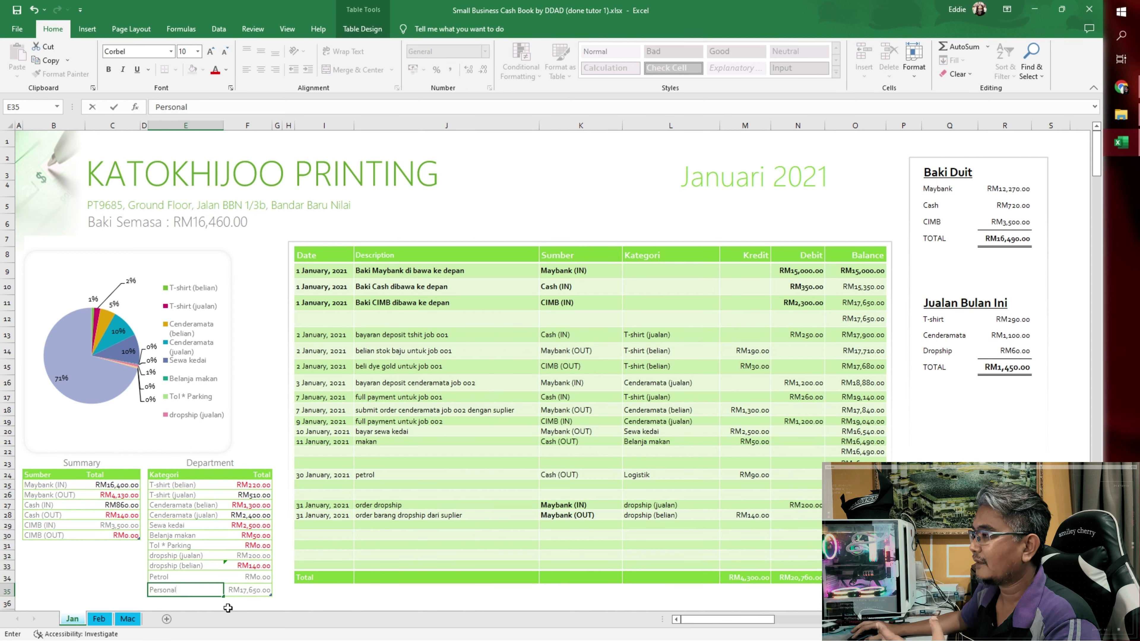
{"action": "left_click", "coordinate": [236, 602]}
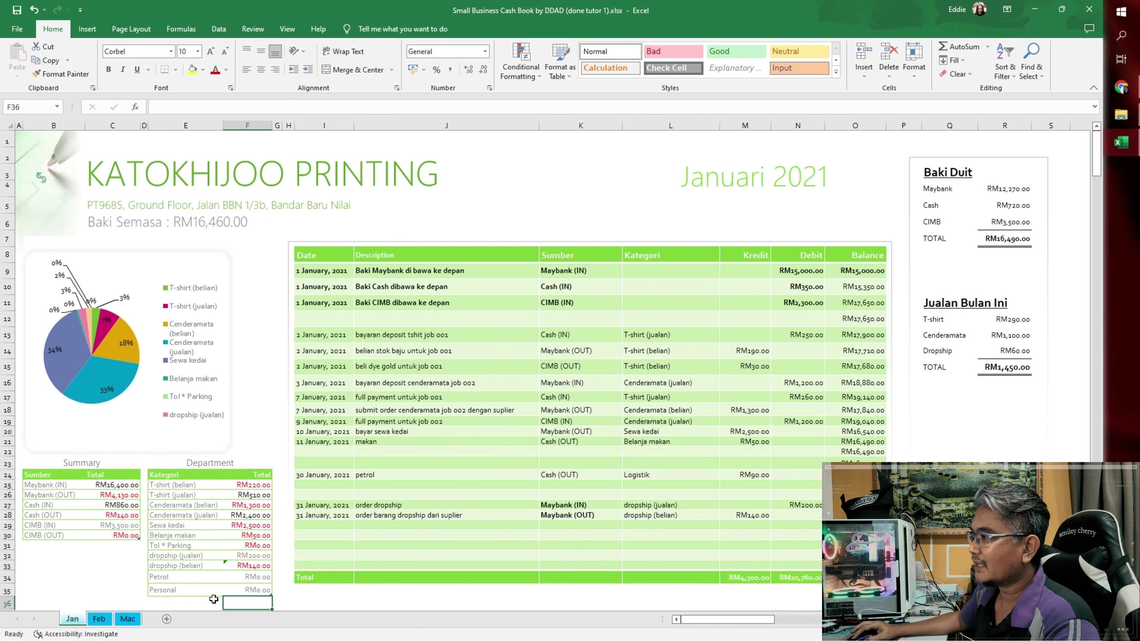
{"action": "key", "text": "Up"}
{"action": "key", "text": "Left"}
{"action": "left_click", "coordinate": [255, 579]}
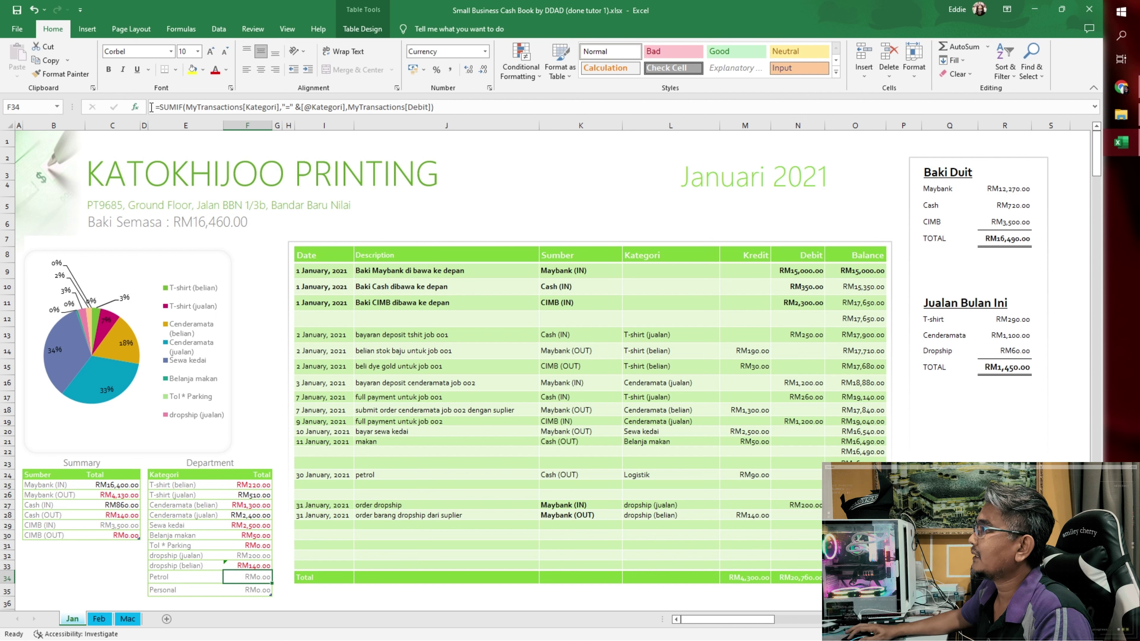
Step: Change the Petrol total formula to sum MyTransactions[Kredit] instead of Debit
{"action": "left_click", "coordinate": [477, 105]}
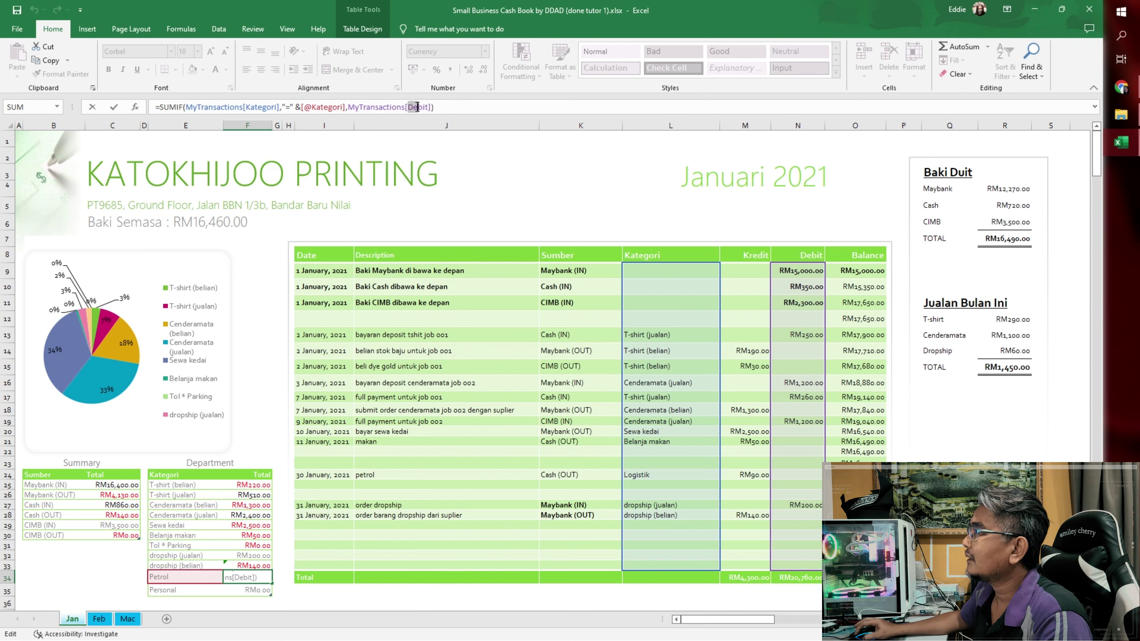
{"action": "double_click", "coordinate": [423, 107]}
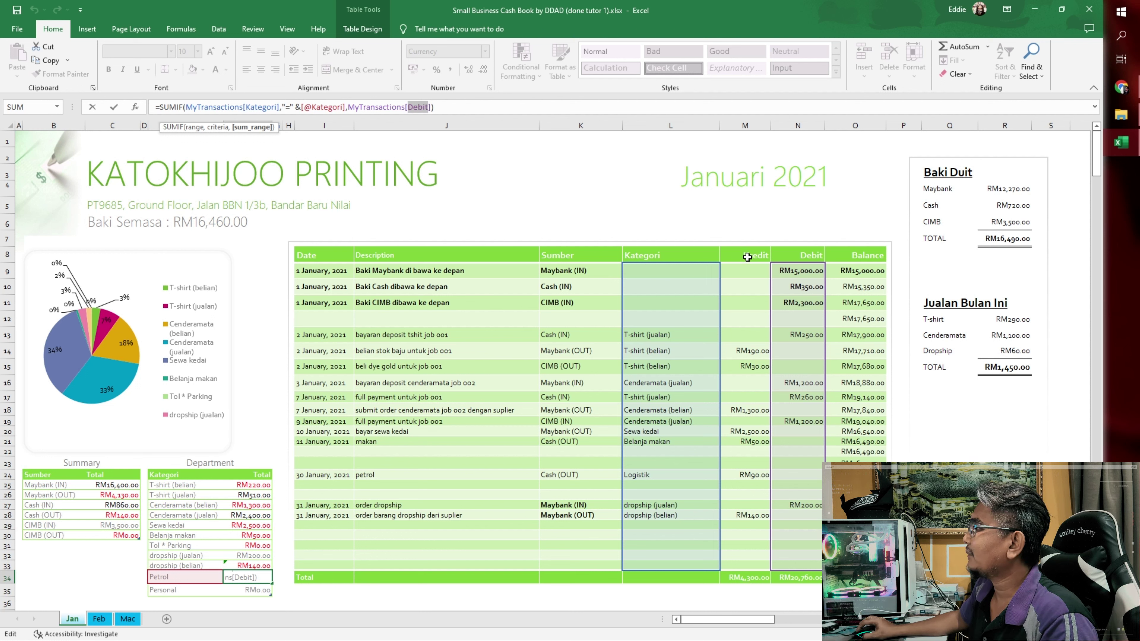
{"action": "left_click", "coordinate": [410, 107]}
{"action": "double_click", "coordinate": [410, 107]}
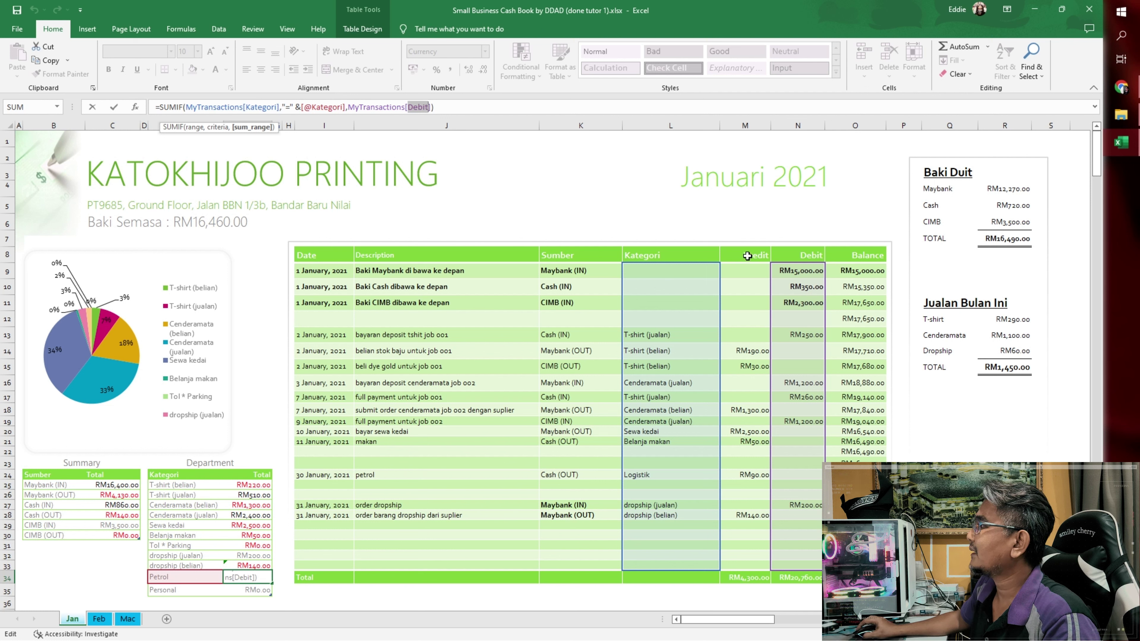
{"action": "type", "text": "Kred"}
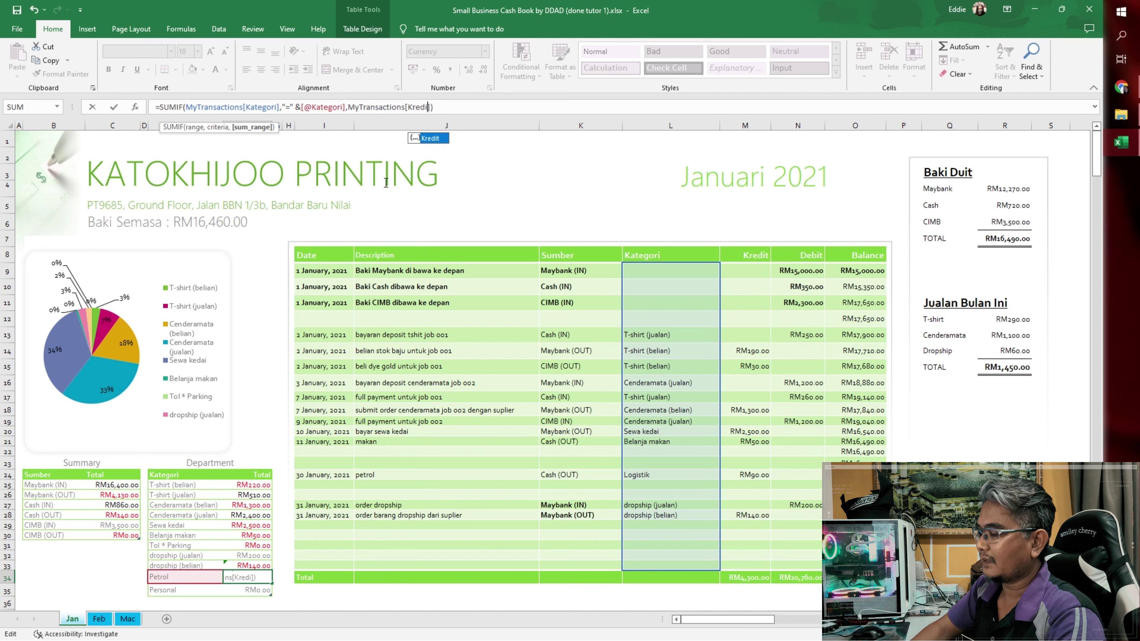
{"action": "key", "text": "Tab"}
{"action": "key", "text": "Return"}
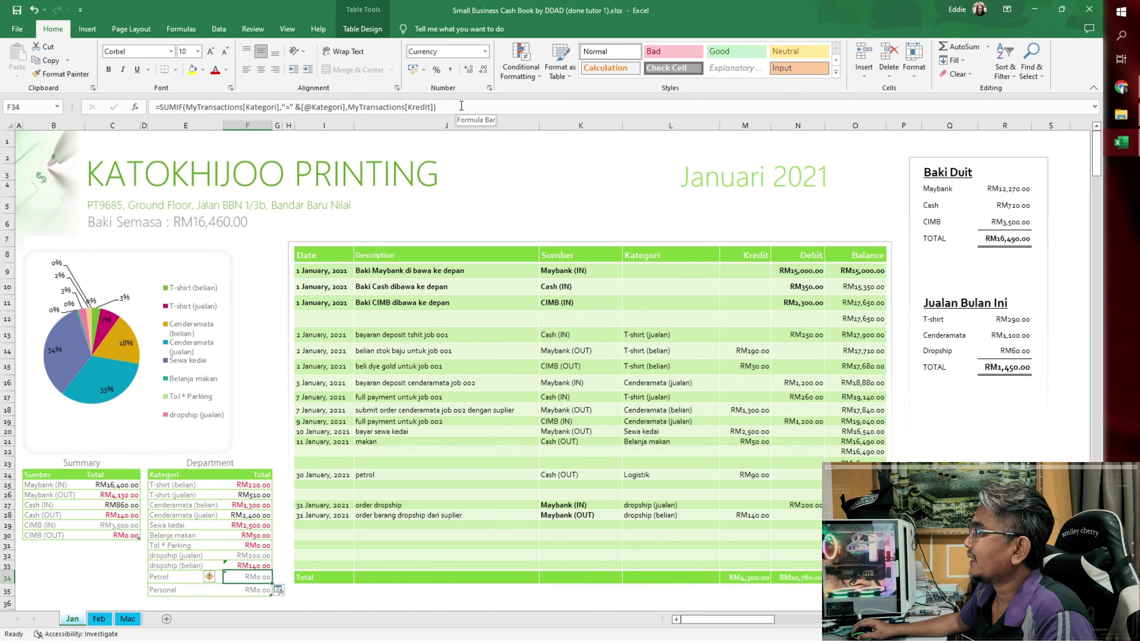
{"action": "left_click", "coordinate": [461, 106]}
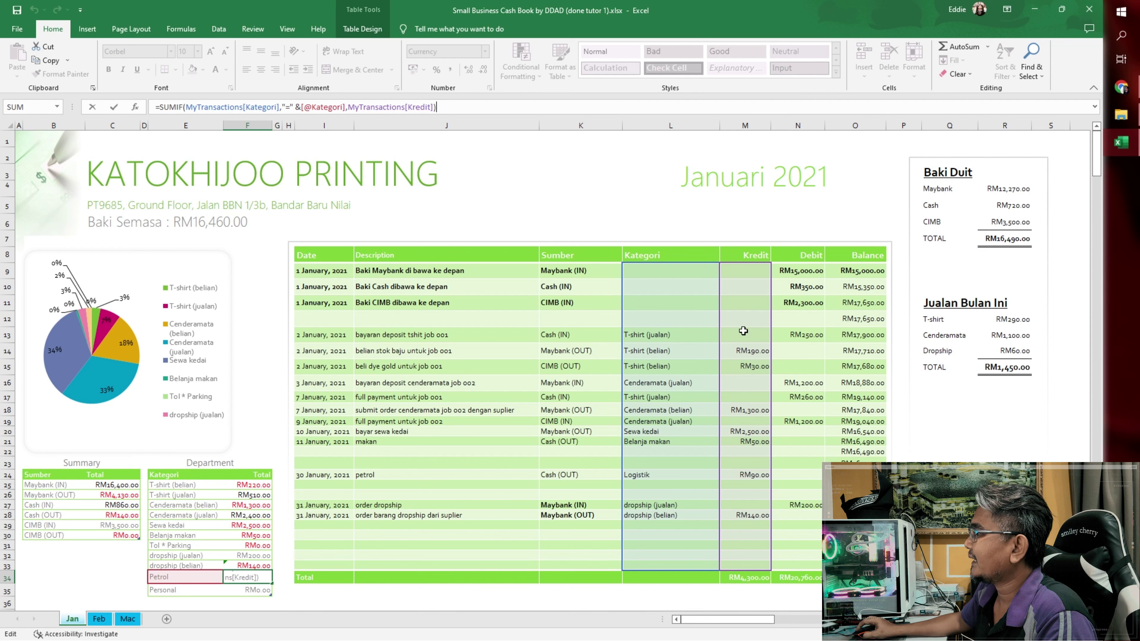
Step: Change the Personal total formula in F35 to sum Kredit instead of Debit
{"action": "left_click", "coordinate": [244, 591]}
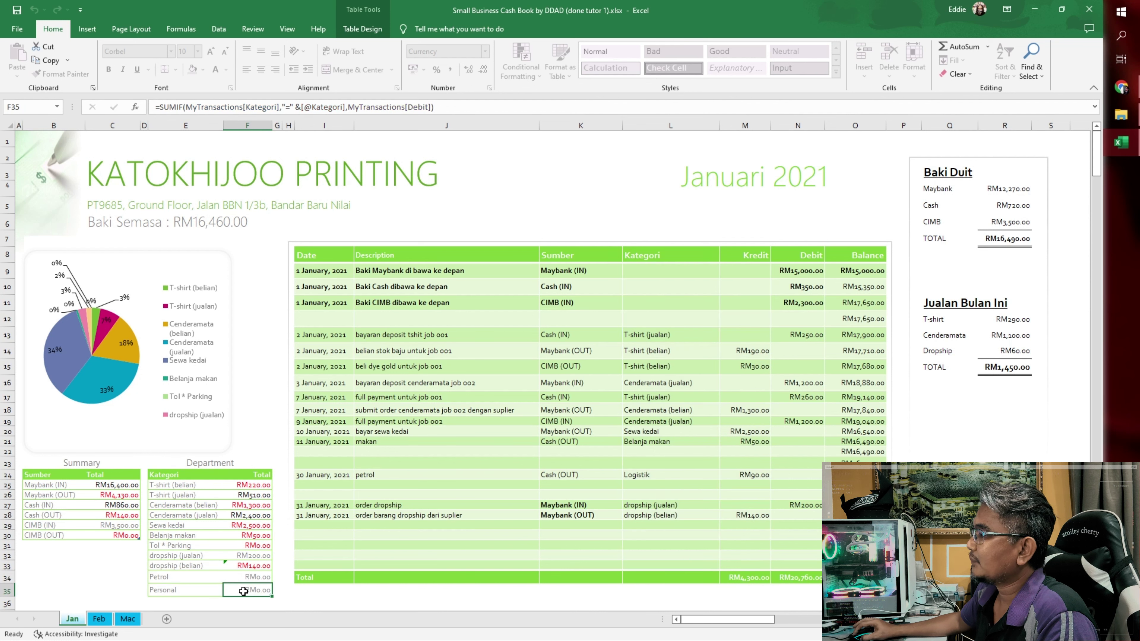
{"action": "key", "text": "F2"}
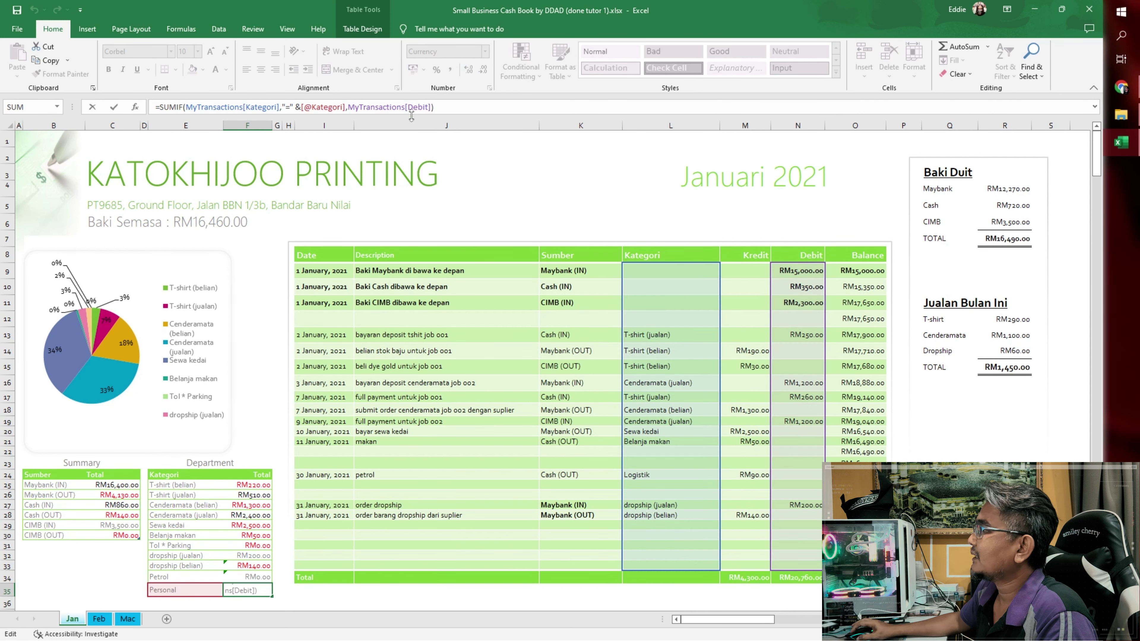
{"action": "left_click_drag", "start_coordinate": [409, 106], "coordinate": [424, 107]}
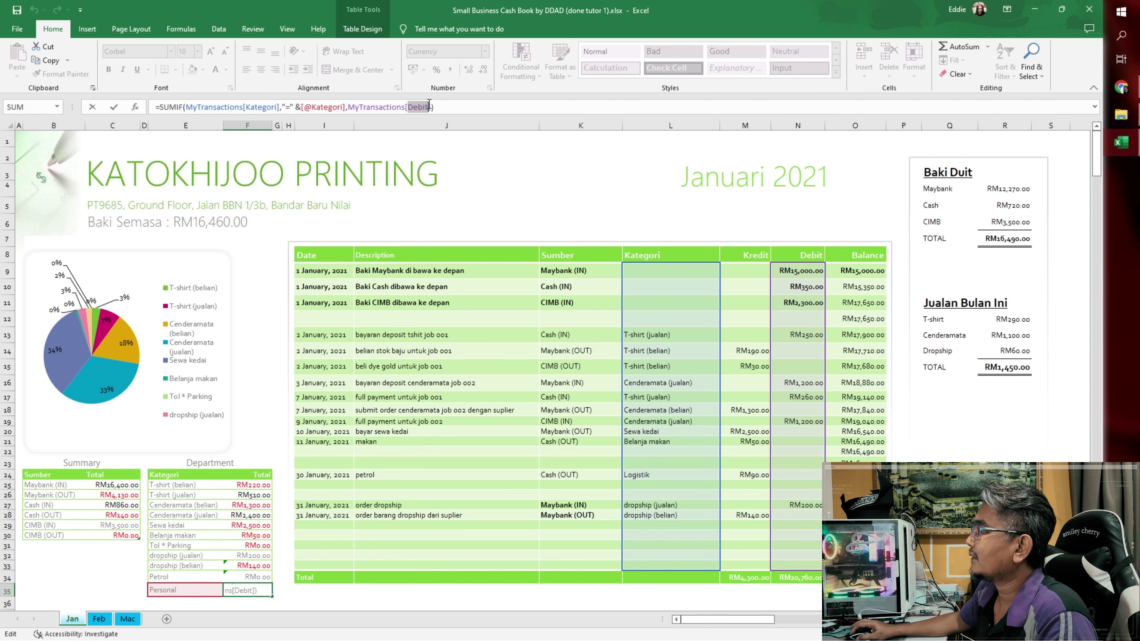
{"action": "type", "text": "Kredit"}
{"action": "key", "text": "Return"}
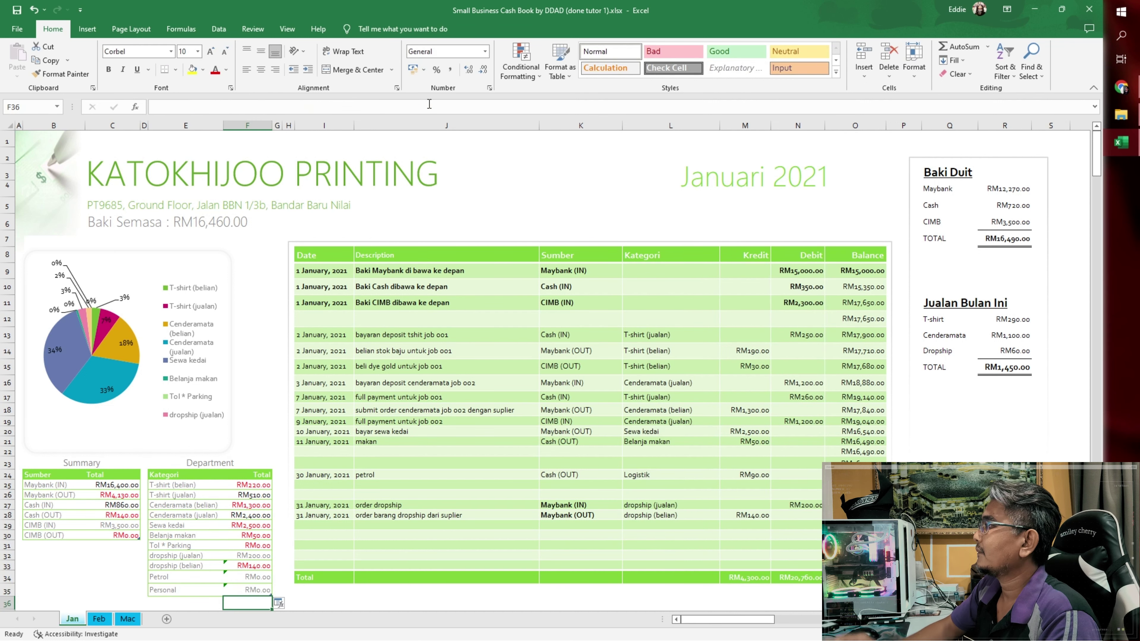
Step: Give the Petrol and Personal totals a red font colour
{"action": "left_click_drag", "start_coordinate": [247, 576], "coordinate": [246, 590]}
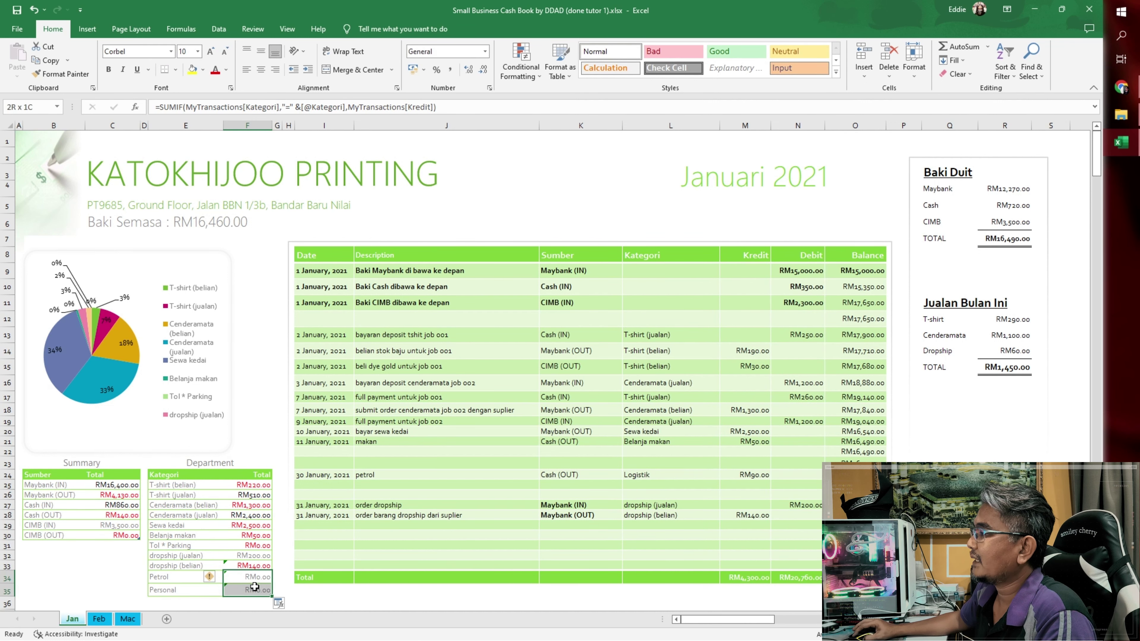
{"action": "left_click", "coordinate": [215, 72]}
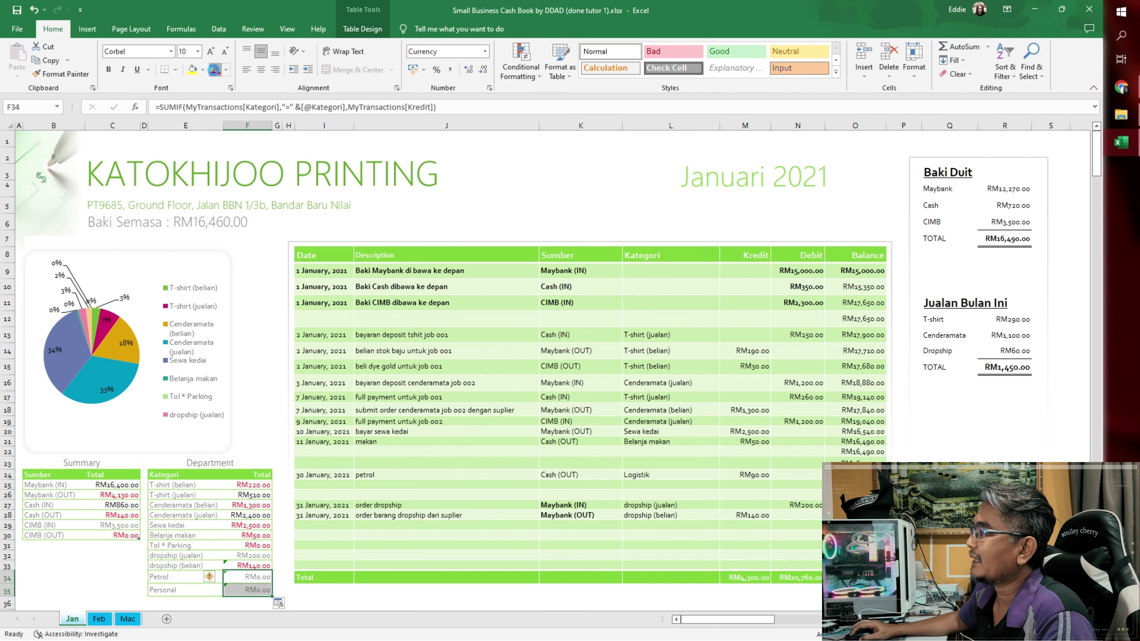
{"action": "left_click", "coordinate": [433, 592]}
{"action": "left_click", "coordinate": [326, 536]}
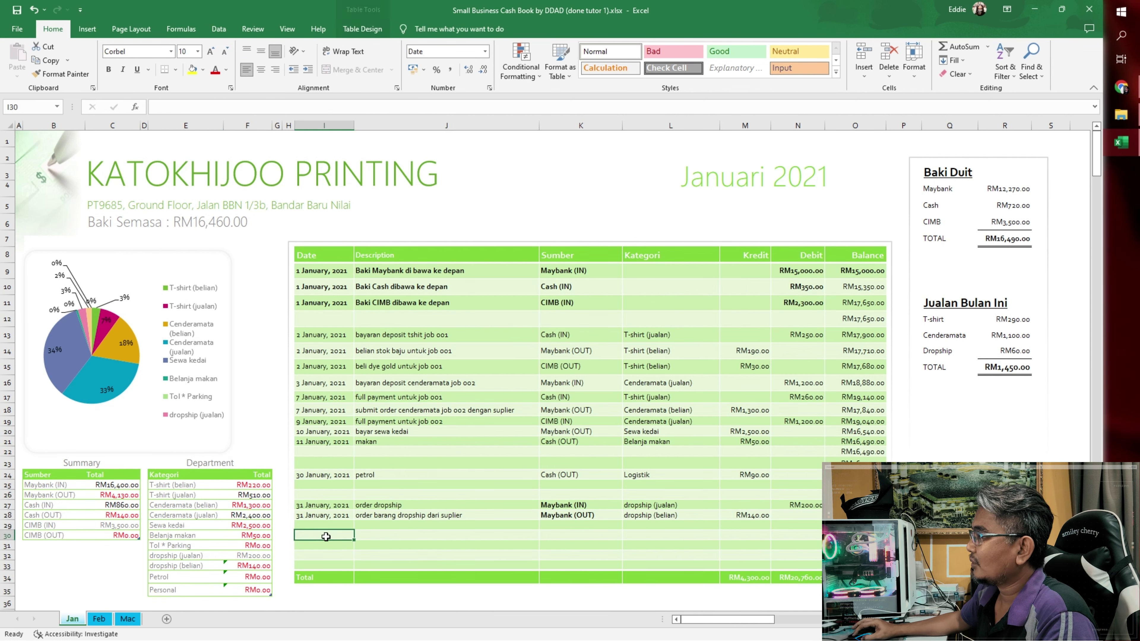
Step: Record a 31 January 2022 Cash (OUT) Personal entry 'advance pemilik' with Kredit 460
{"action": "type", "text": "31-1"}
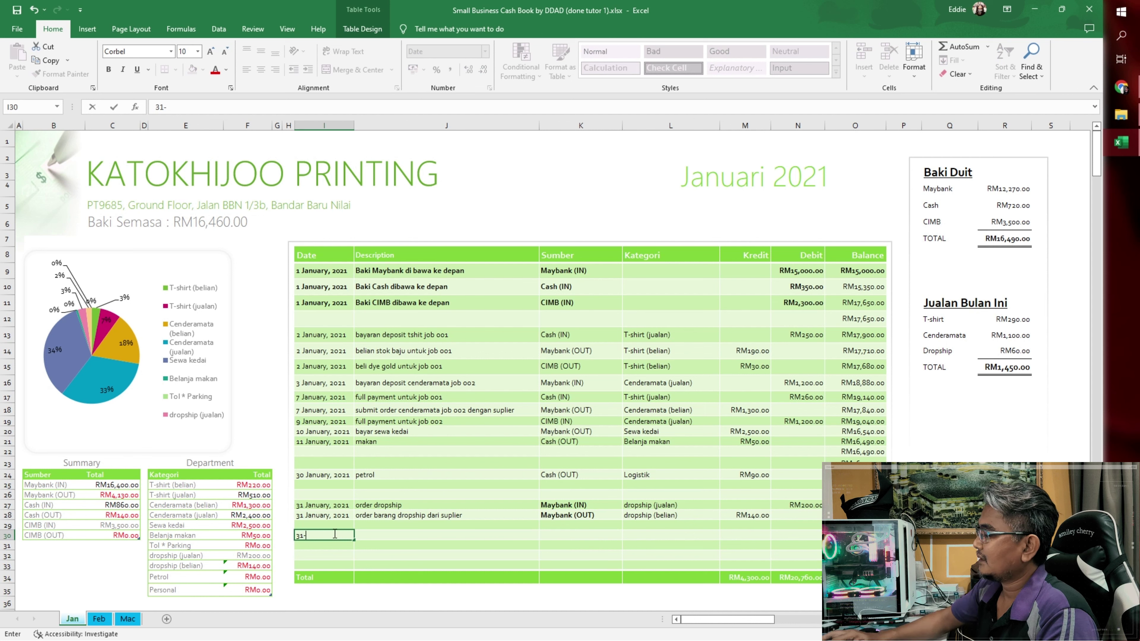
{"action": "key", "text": "Tab"}
{"action": "type", "text": "a"}
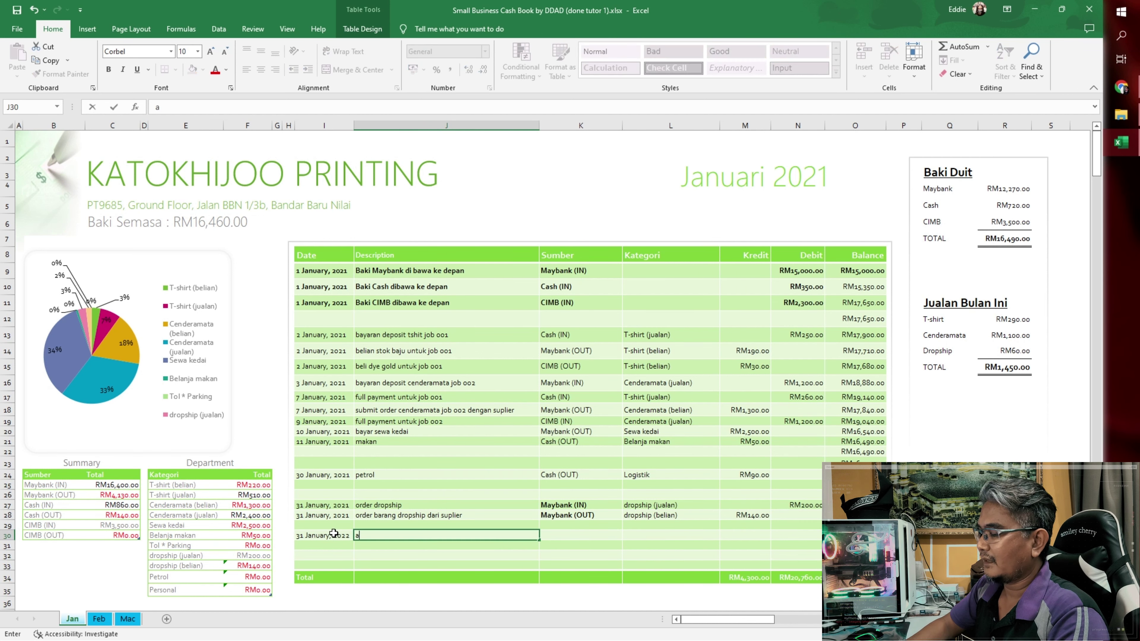
{"action": "type", "text": "dvance"}
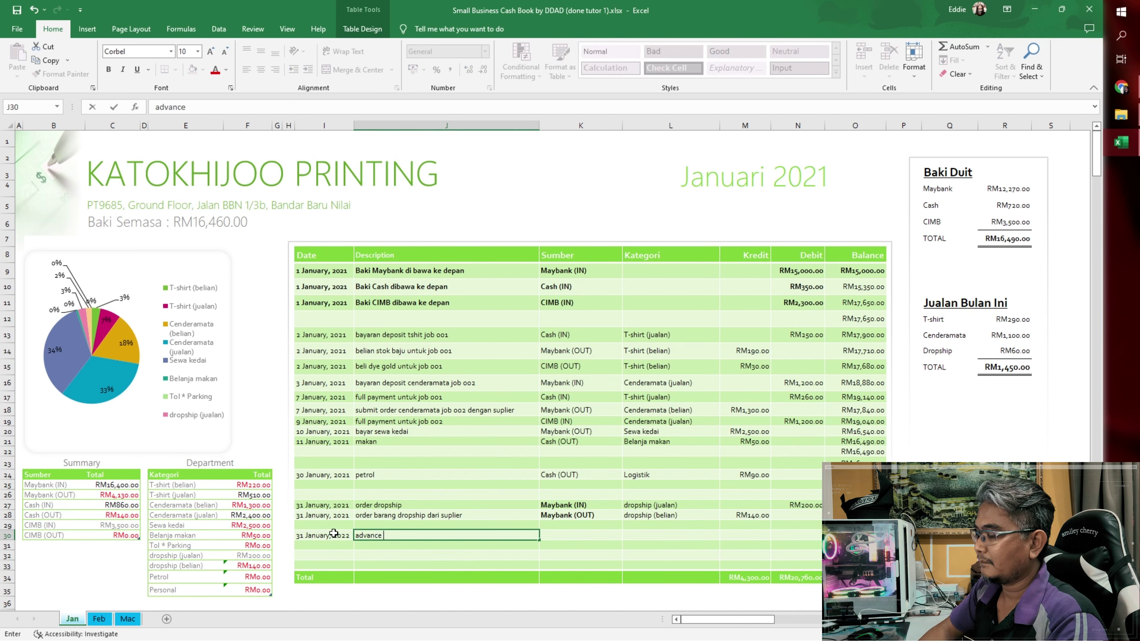
{"action": "type", "text": " pemilik"}
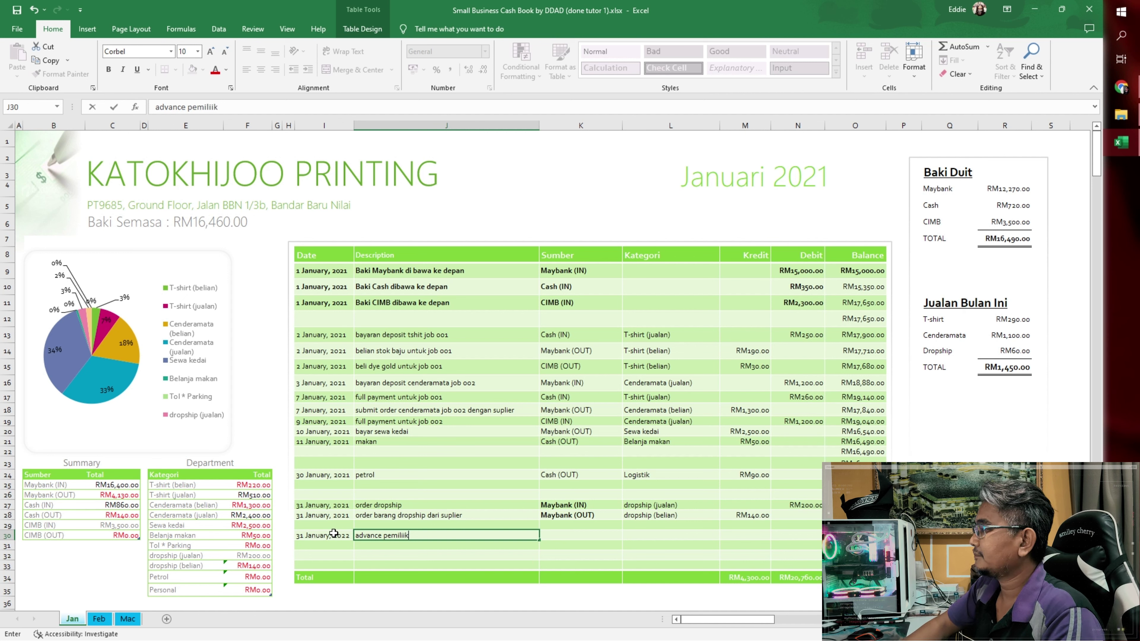
{"action": "key", "text": "Tab"}
{"action": "left_click", "coordinate": [627, 535]}
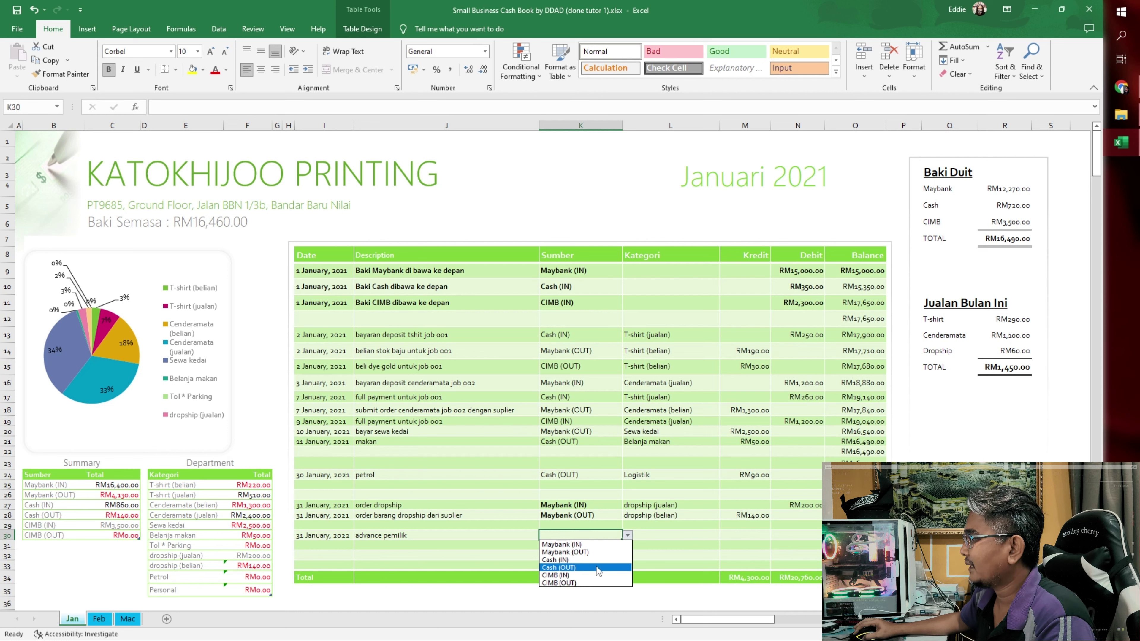
{"action": "left_click", "coordinate": [571, 567]}
{"action": "left_click", "coordinate": [716, 536]}
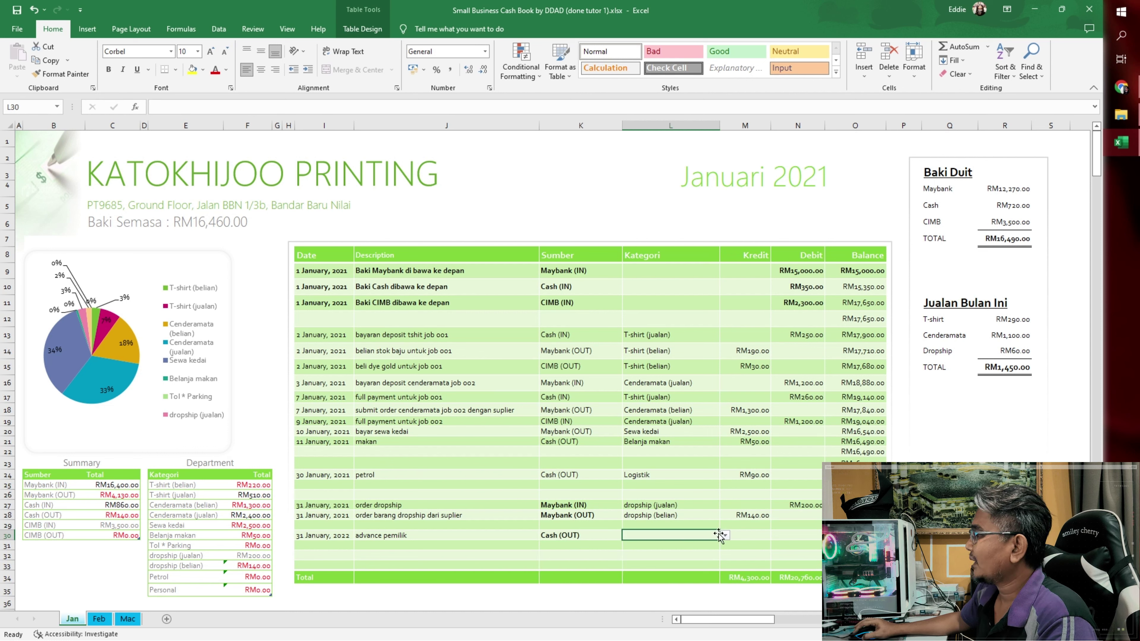
{"action": "left_click", "coordinate": [725, 535]}
{"action": "left_click_drag", "start_coordinate": [724, 569], "coordinate": [724, 589]}
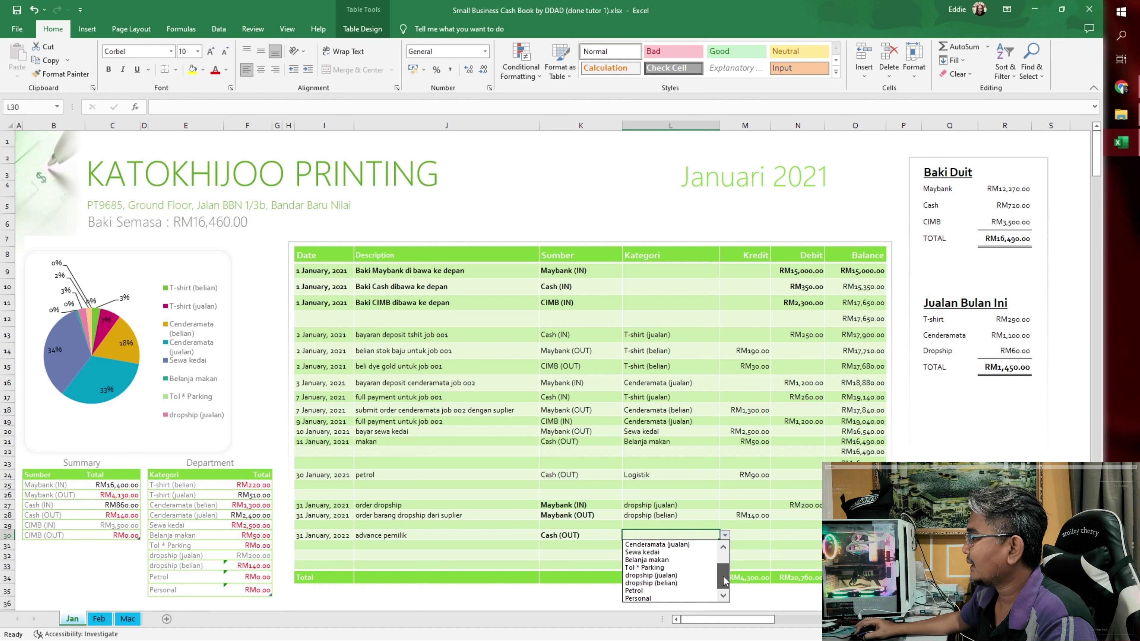
{"action": "left_click", "coordinate": [655, 599]}
{"action": "left_click", "coordinate": [748, 535]}
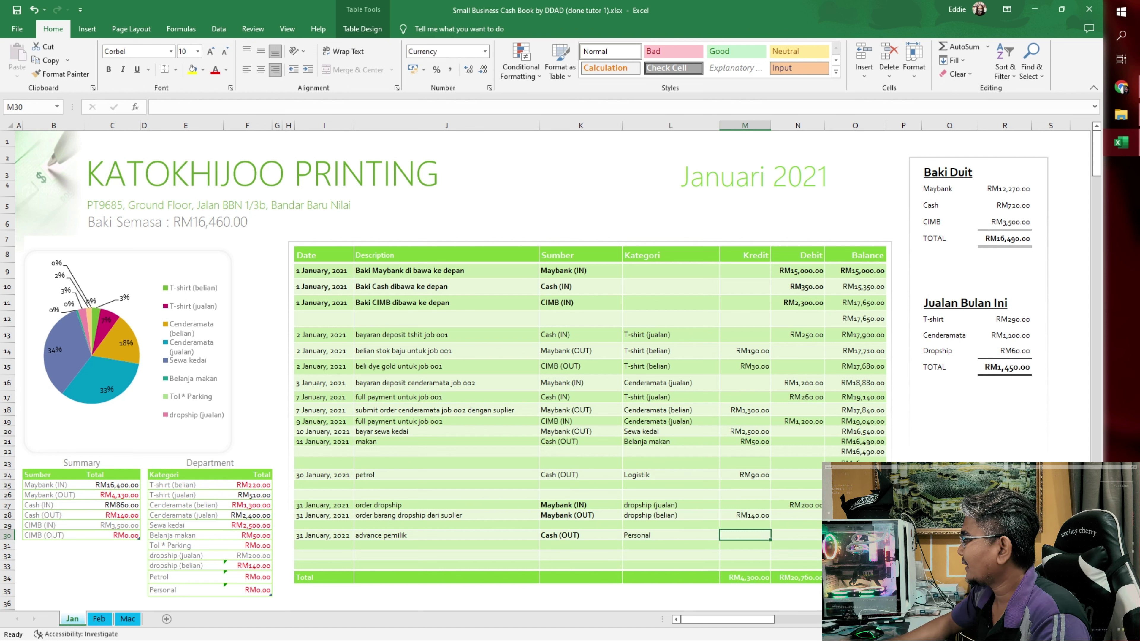
{"action": "type", "text": "460"}
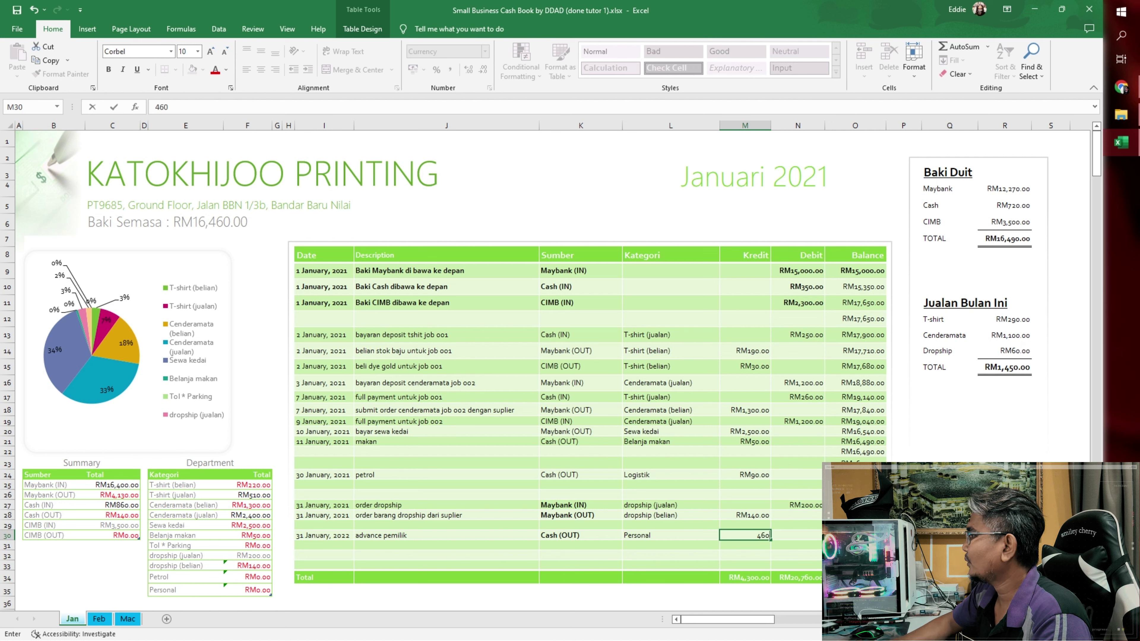
{"action": "key", "text": "Return"}
Step: Record a second 31 January 2022 Cash (OUT) Personal entry 'makan' with Kredit 100
{"action": "left_click", "coordinate": [339, 548]}
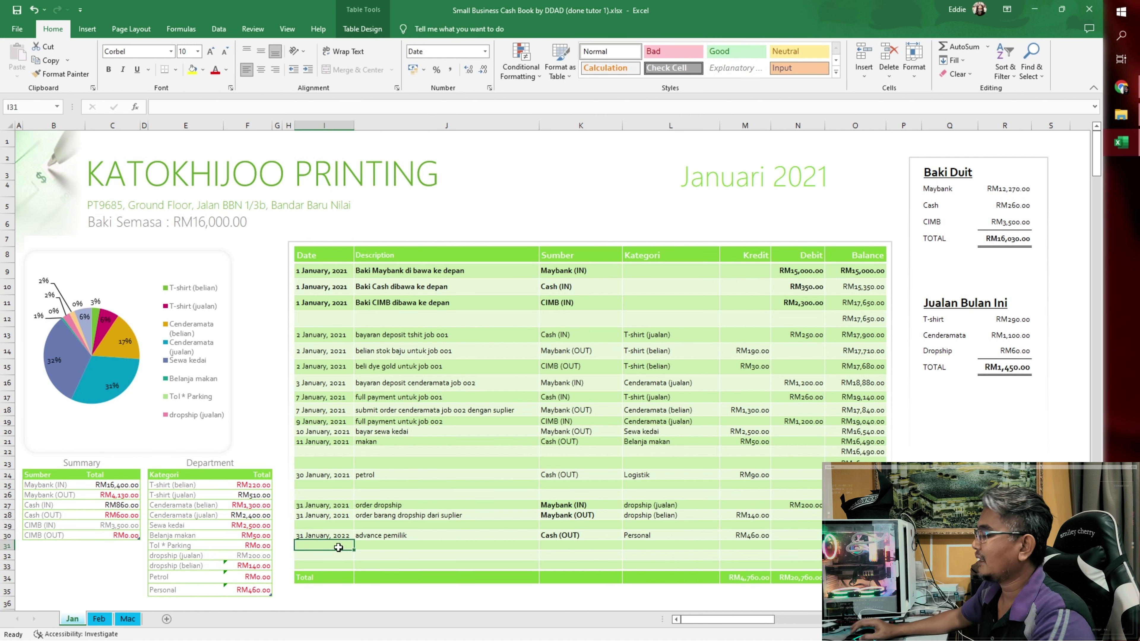
{"action": "type", "text": "31-"}
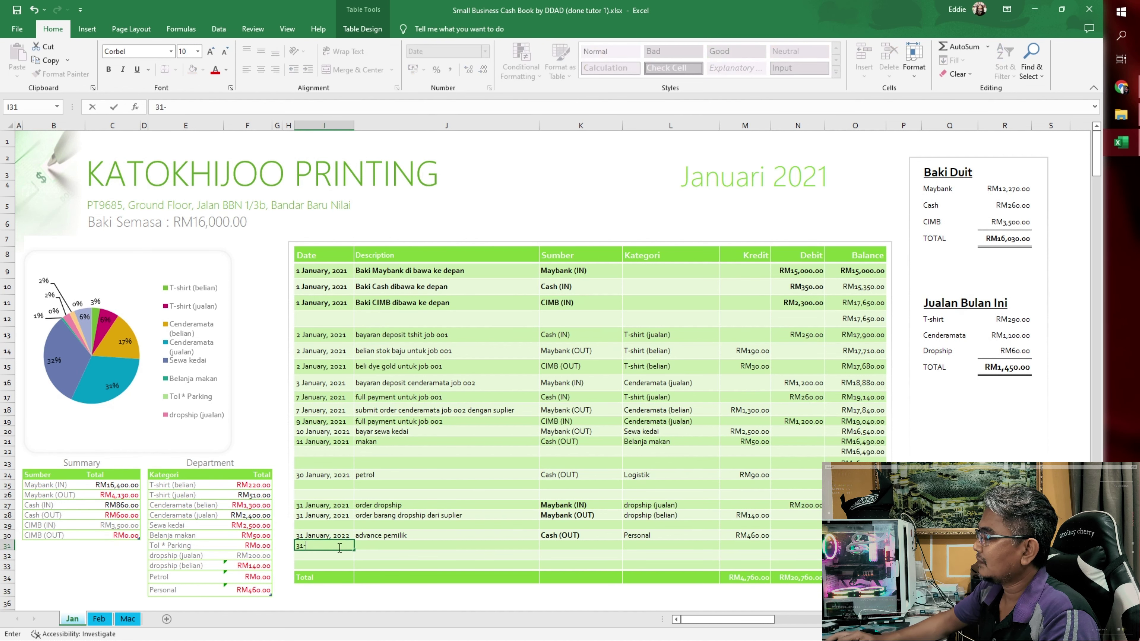
{"action": "key", "text": "Tab"}
{"action": "type", "text": "makan"}
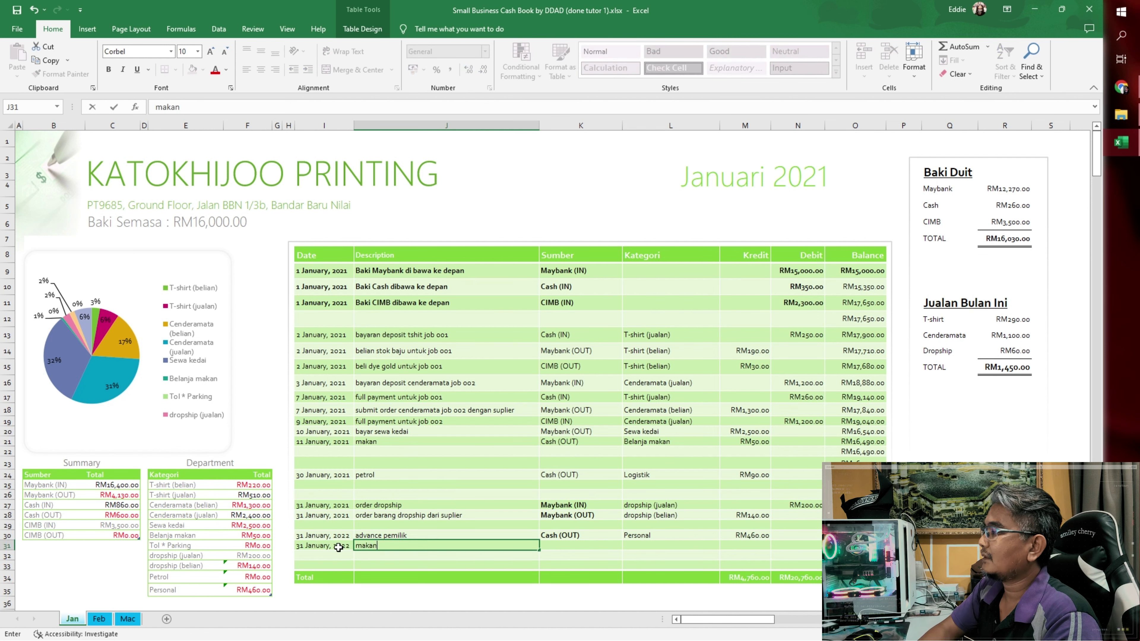
{"action": "key", "text": "Tab"}
{"action": "left_click", "coordinate": [627, 545]}
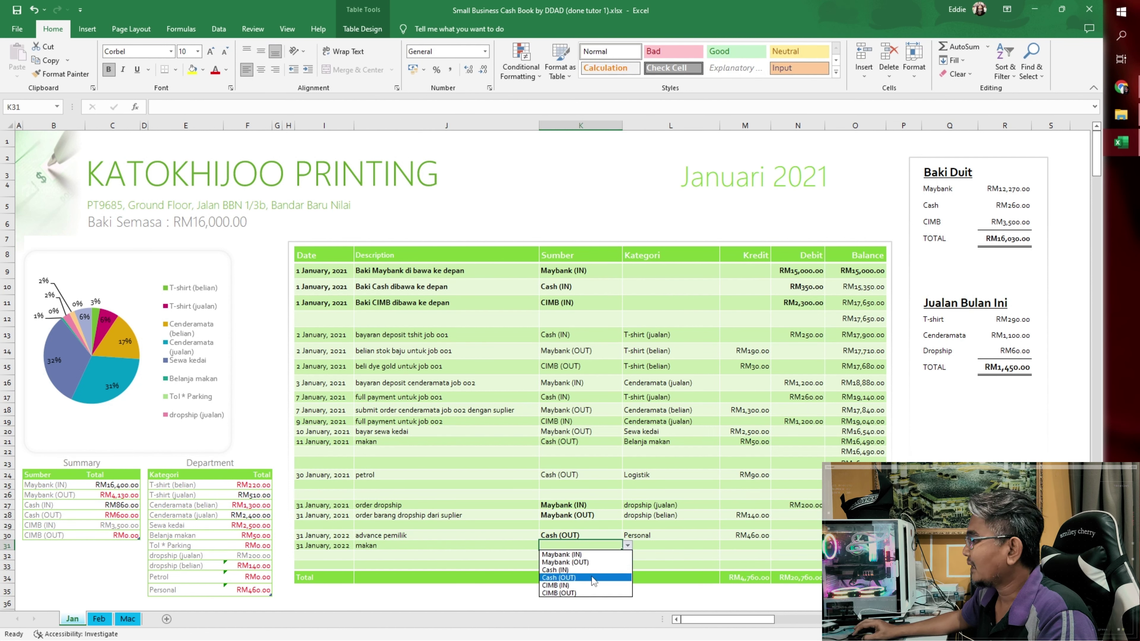
{"action": "left_click", "coordinate": [594, 582]}
{"action": "left_click", "coordinate": [666, 542]}
{"action": "left_click", "coordinate": [725, 545]}
{"action": "scroll", "coordinate": [723, 604], "scroll_direction": "down", "scroll_amount": 1}
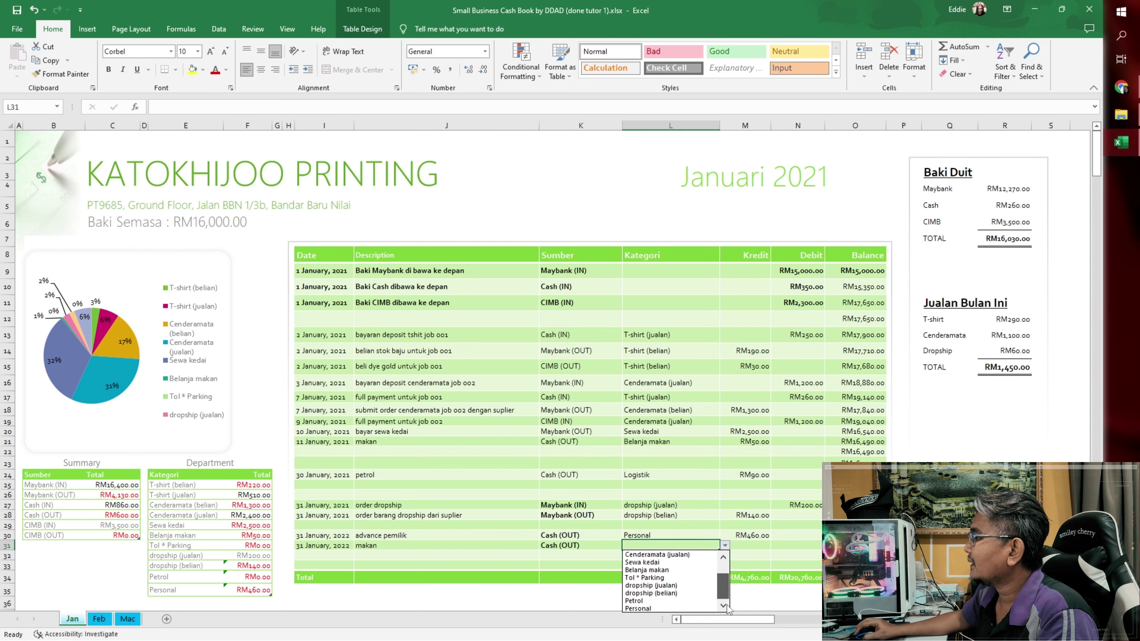
{"action": "left_click", "coordinate": [660, 608]}
{"action": "left_click", "coordinate": [753, 548]}
{"action": "type", "text": "100"}
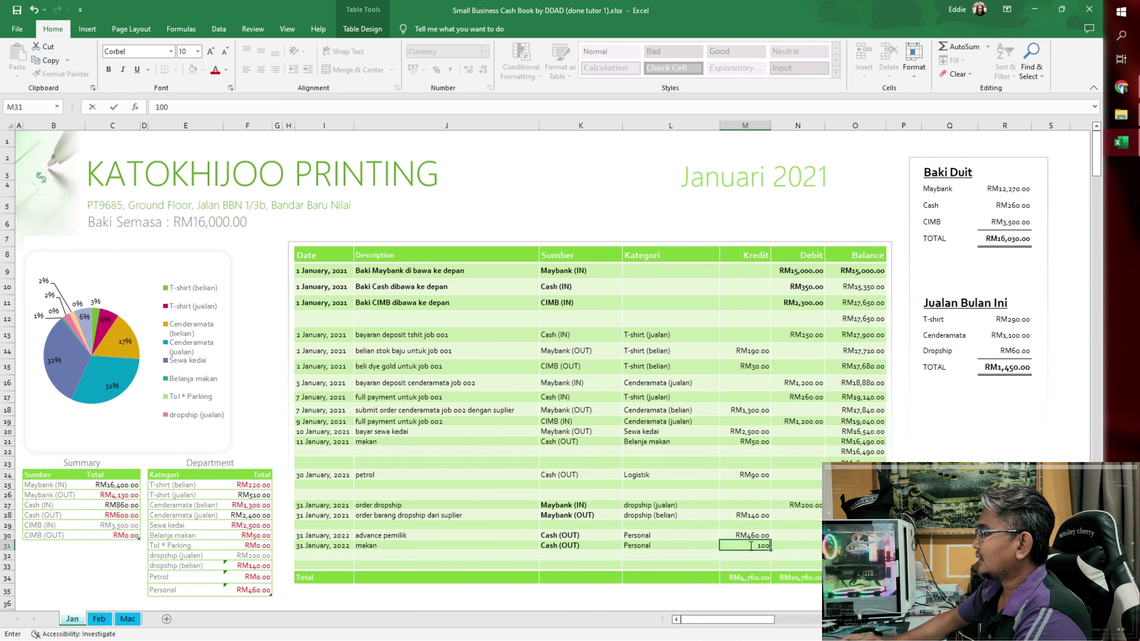
{"action": "key", "text": "Return"}
Step: Check that the Personal department total now reads RM560.00
{"action": "left_click", "coordinate": [263, 592]}
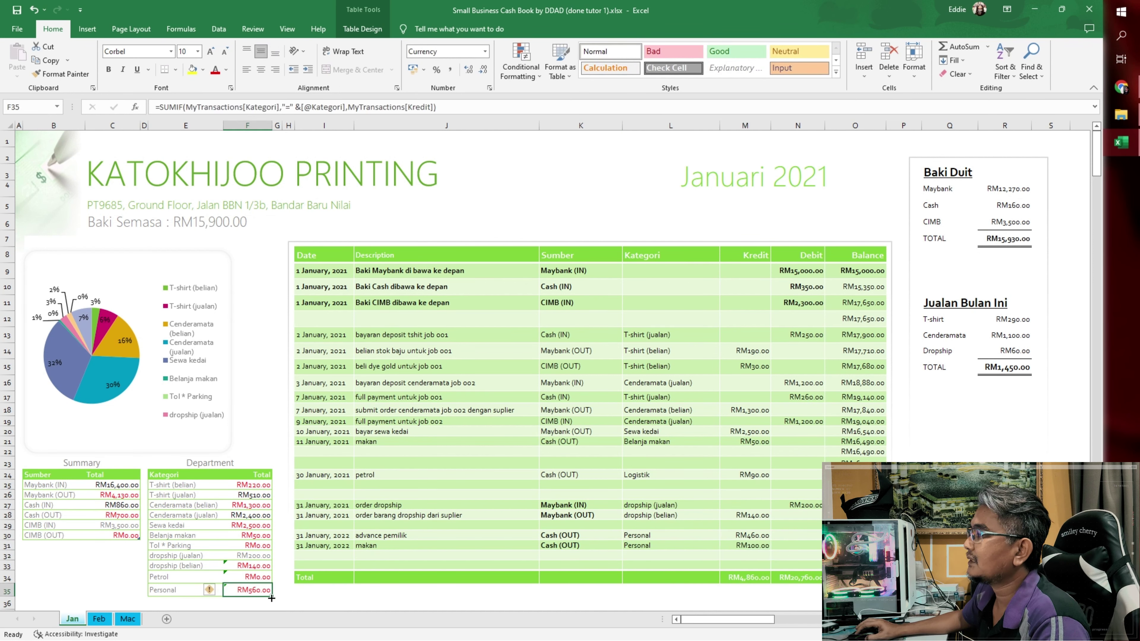
{"action": "left_click", "coordinate": [328, 599]}
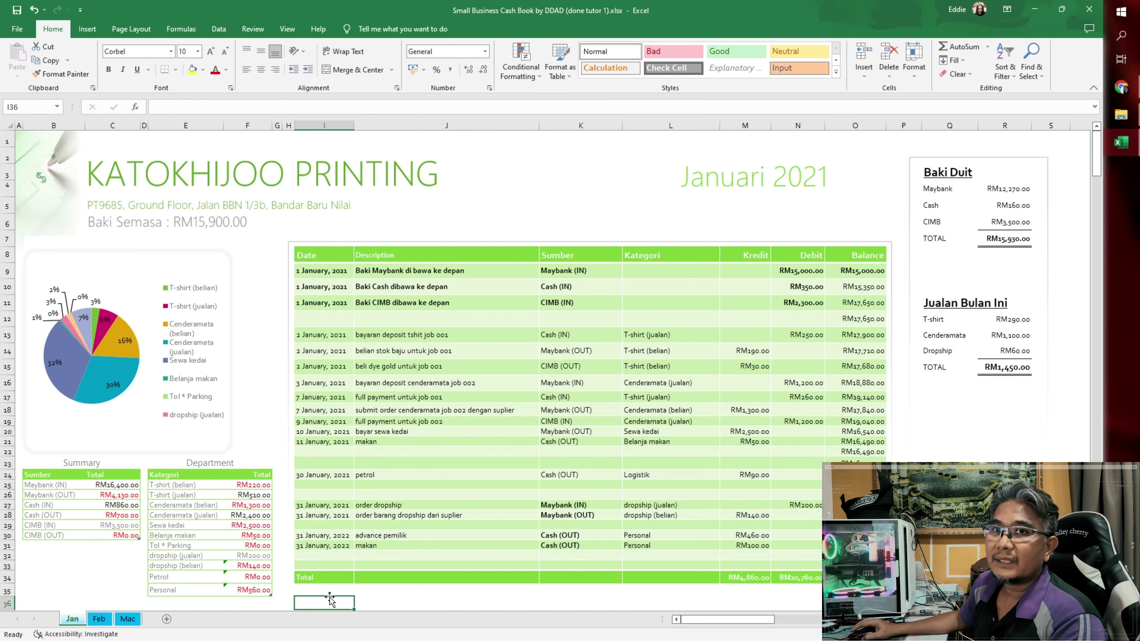
{"action": "left_click", "coordinate": [939, 450]}
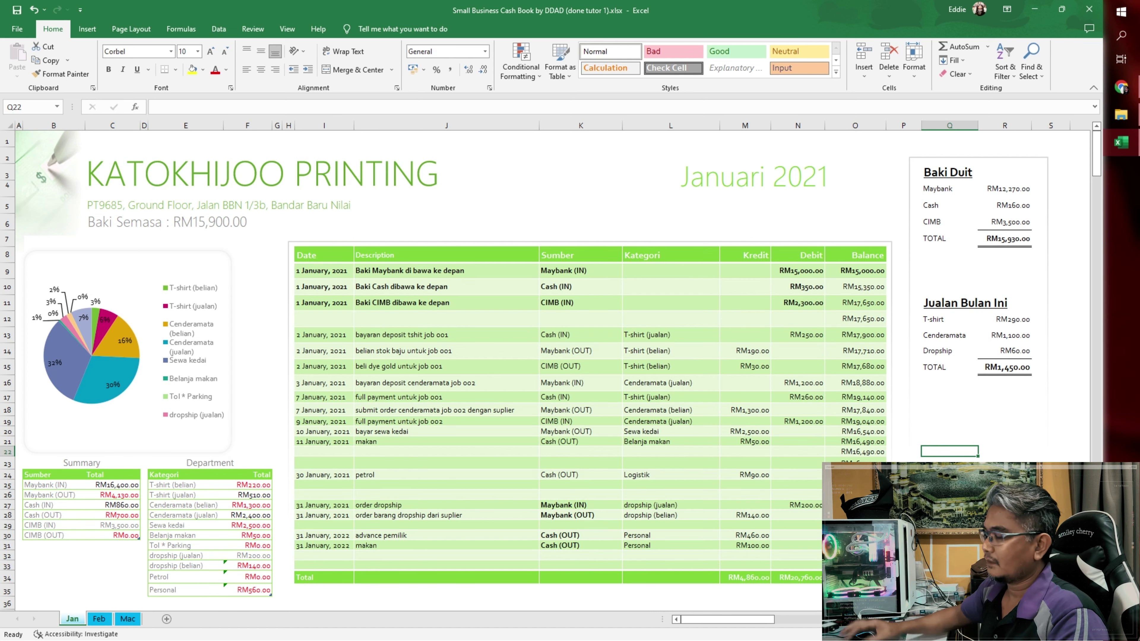
Step: Enter a Gaji Manager heading in Q22, Gaji 3000 in row 23, and an Advance label with a formula started in R24
{"action": "type", "text": "Gaji Ma"}
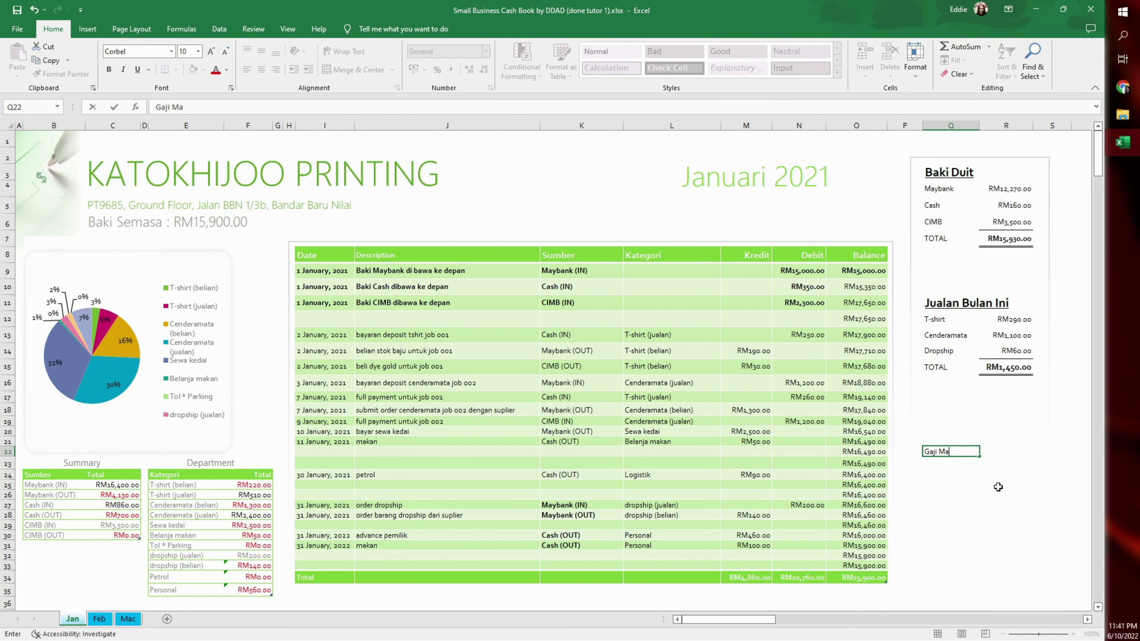
{"action": "type", "text": "nager"}
{"action": "key", "text": "Return"}
{"action": "type", "text": "G"}
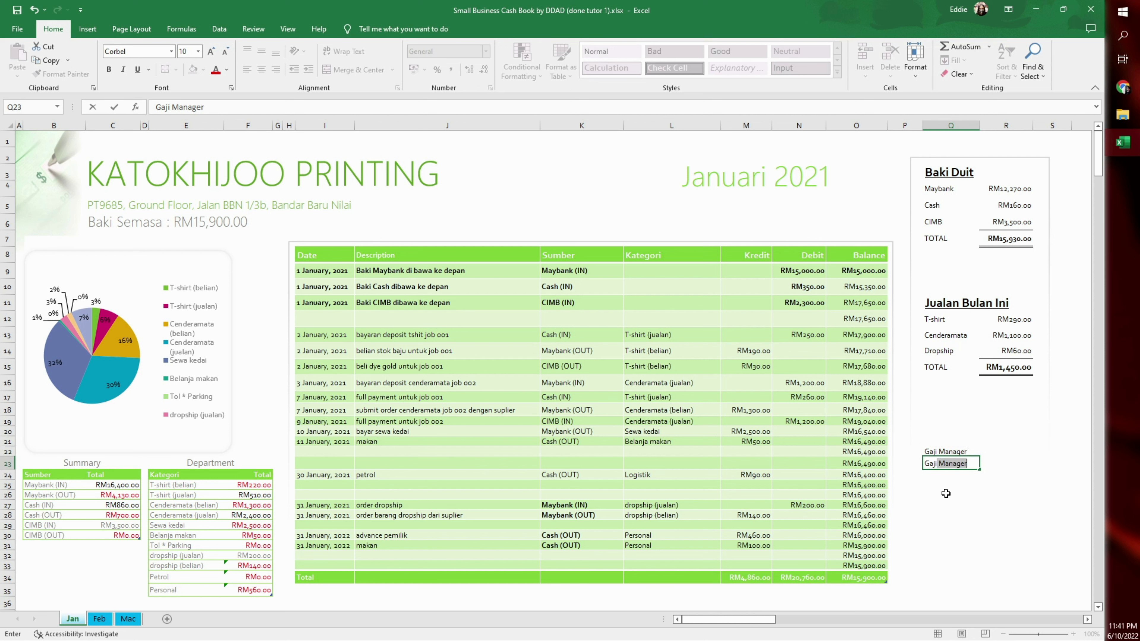
{"action": "key", "text": "BackSpace"}
{"action": "key", "text": "Tab"}
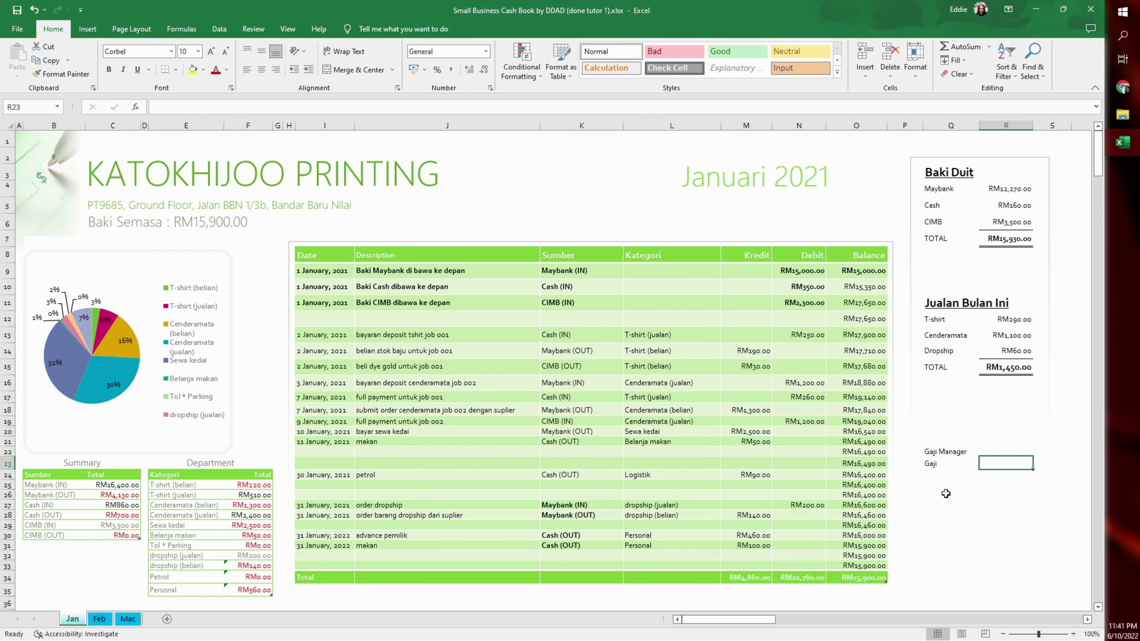
{"action": "type", "text": "3000"}
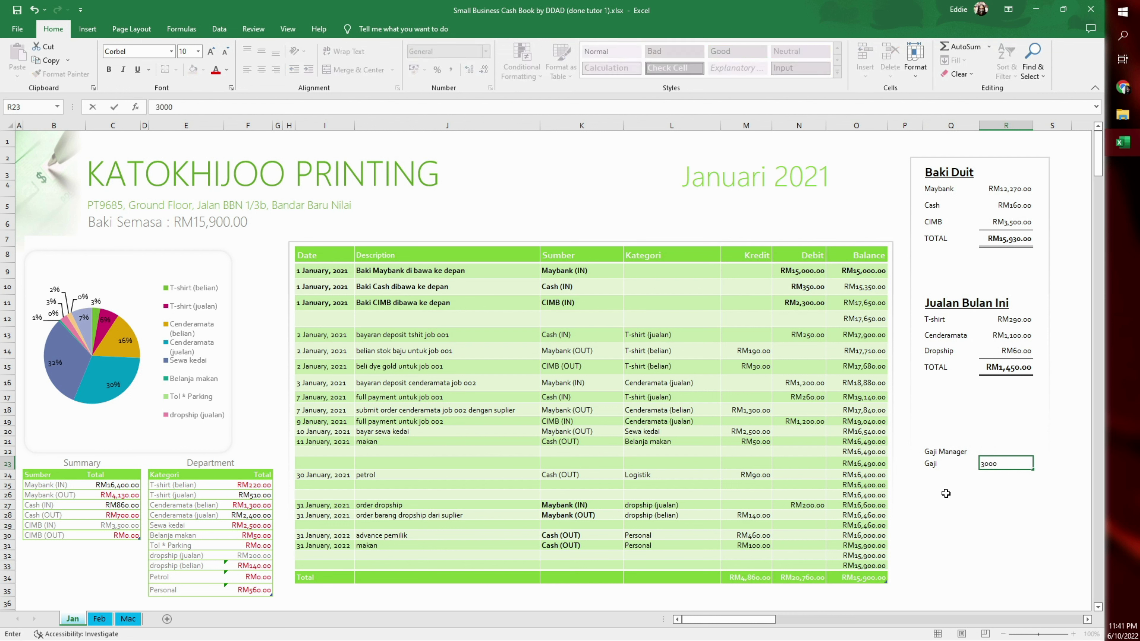
{"action": "key", "text": "Return"}
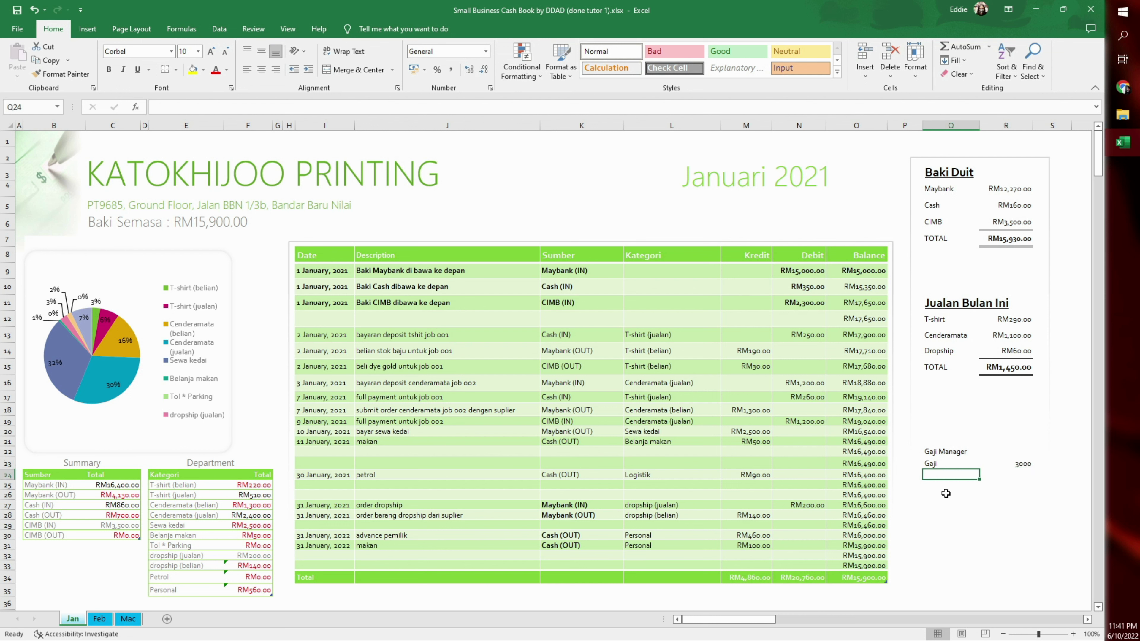
{"action": "type", "text": "Adva"}
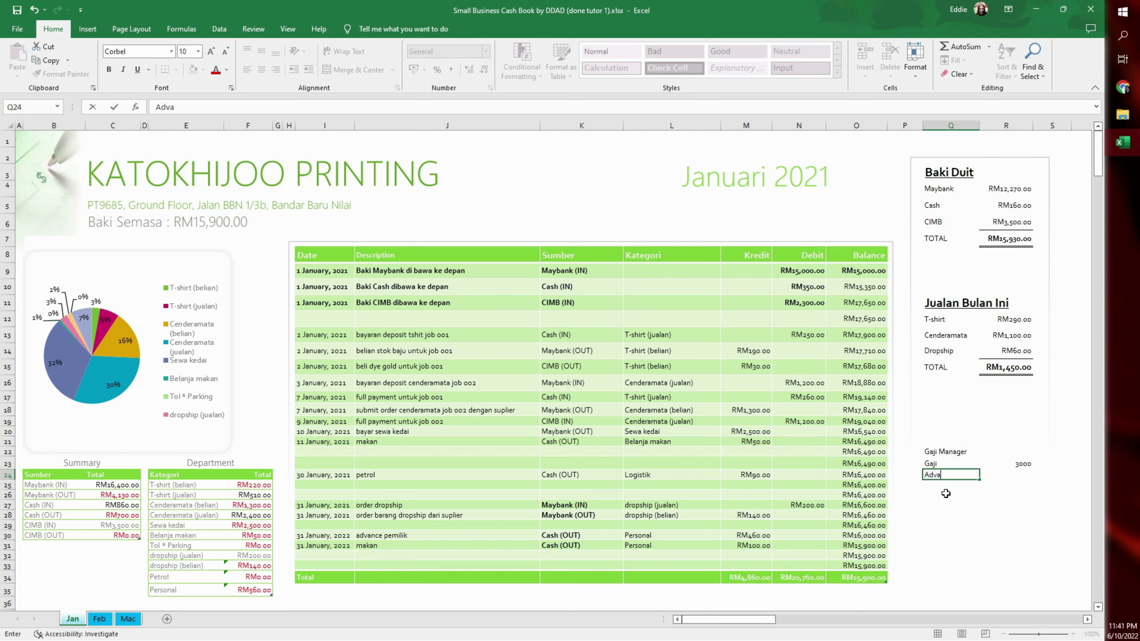
{"action": "type", "text": "nce"}
{"action": "key", "text": "Tab"}
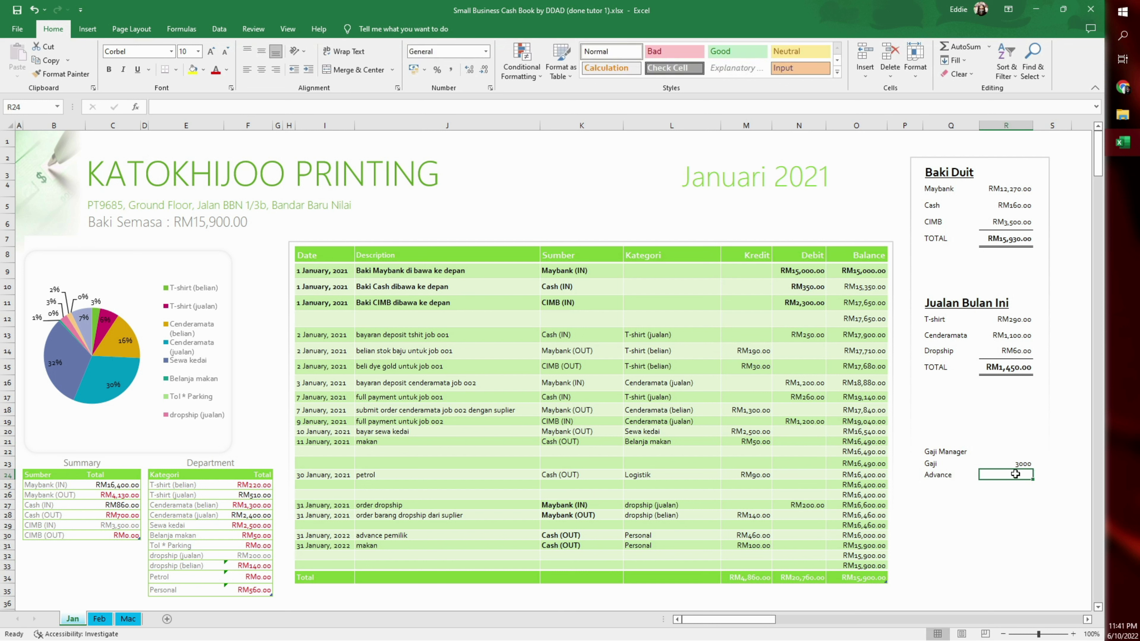
{"action": "type", "text": "="}
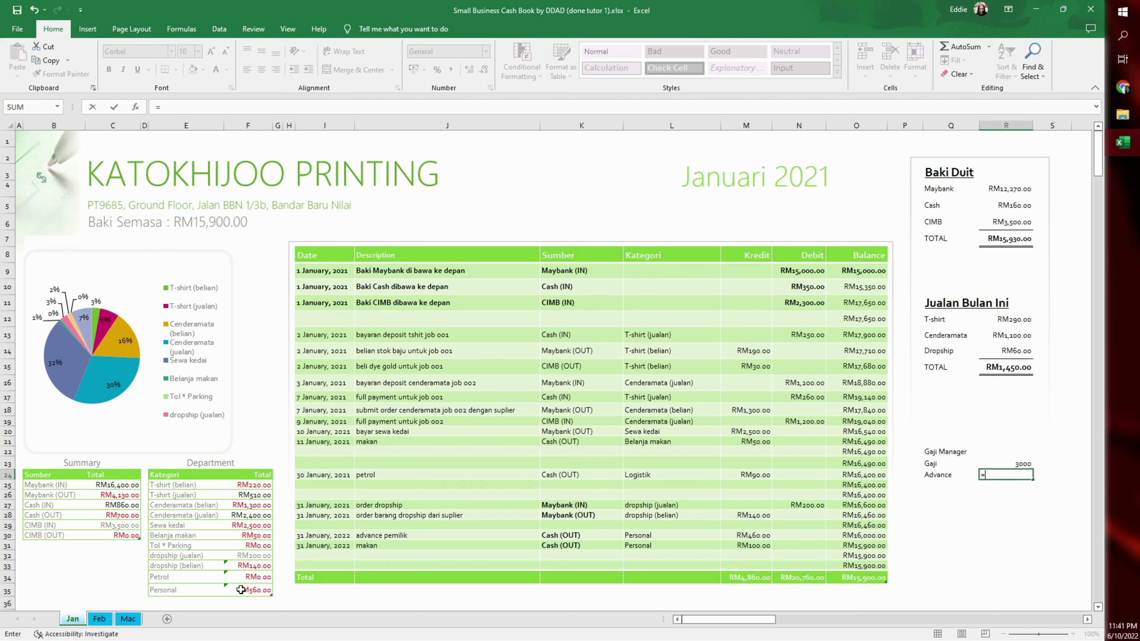
Step: Link Advance to the Personal total (=F35, RM560.00) and add a Balance Gaji label in Q25
{"action": "left_click", "coordinate": [241, 590]}
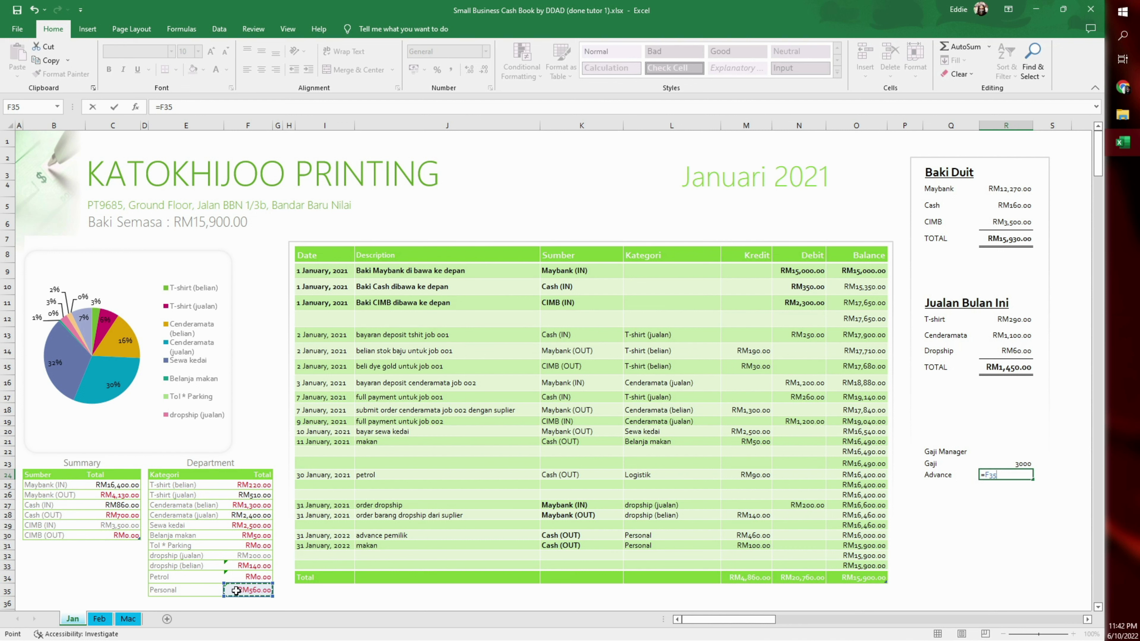
{"action": "key", "text": "Return"}
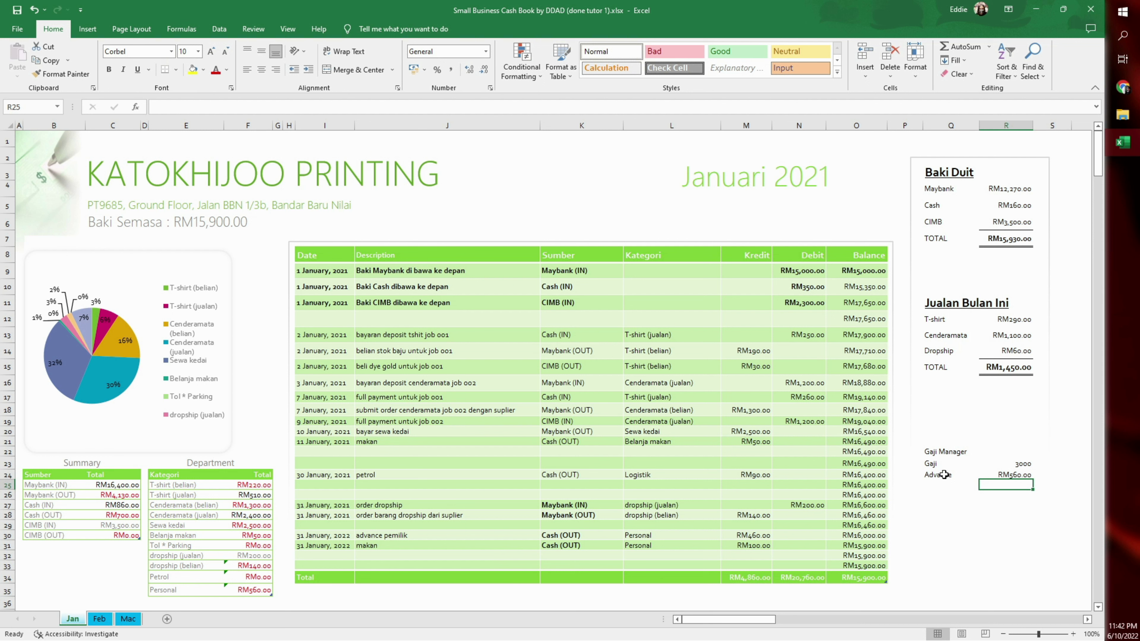
{"action": "left_click", "coordinate": [936, 487]}
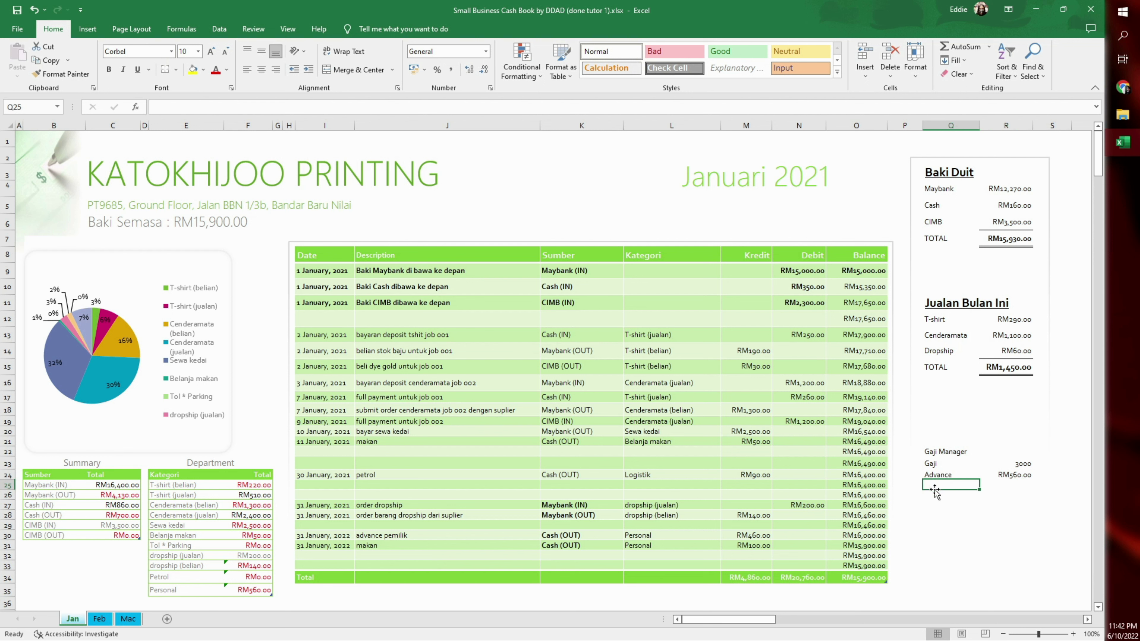
{"action": "type", "text": "Balance Gaji"}
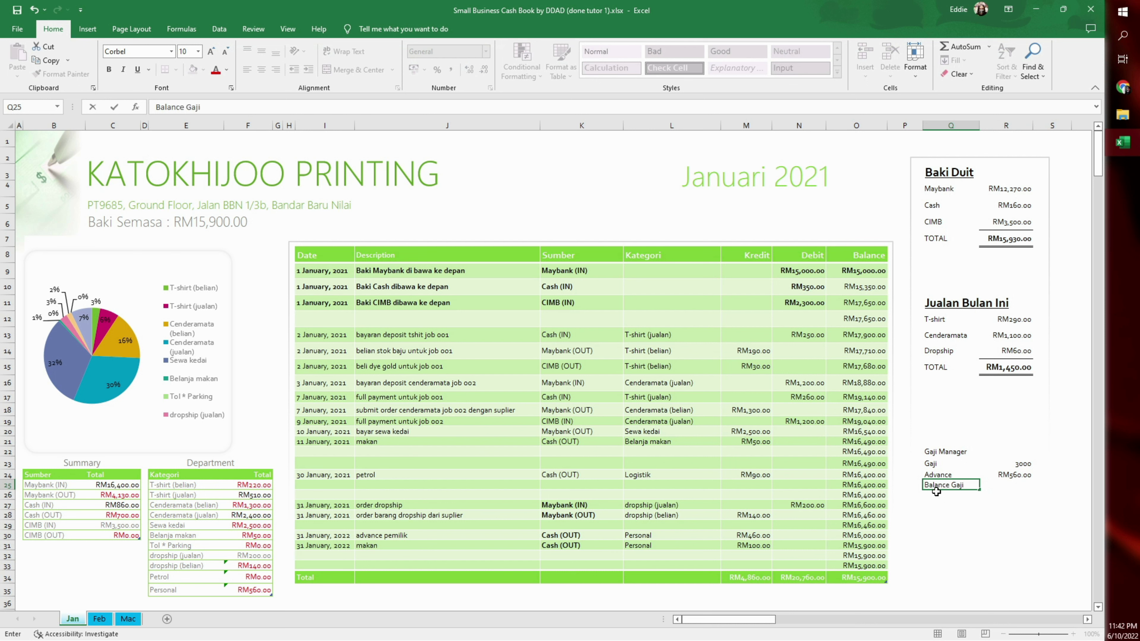
{"action": "left_click", "coordinate": [961, 516]}
Step: Calculate Balance Gaji in R25 as =R23-R24, giving RM2,440.00
{"action": "left_click", "coordinate": [1010, 486]}
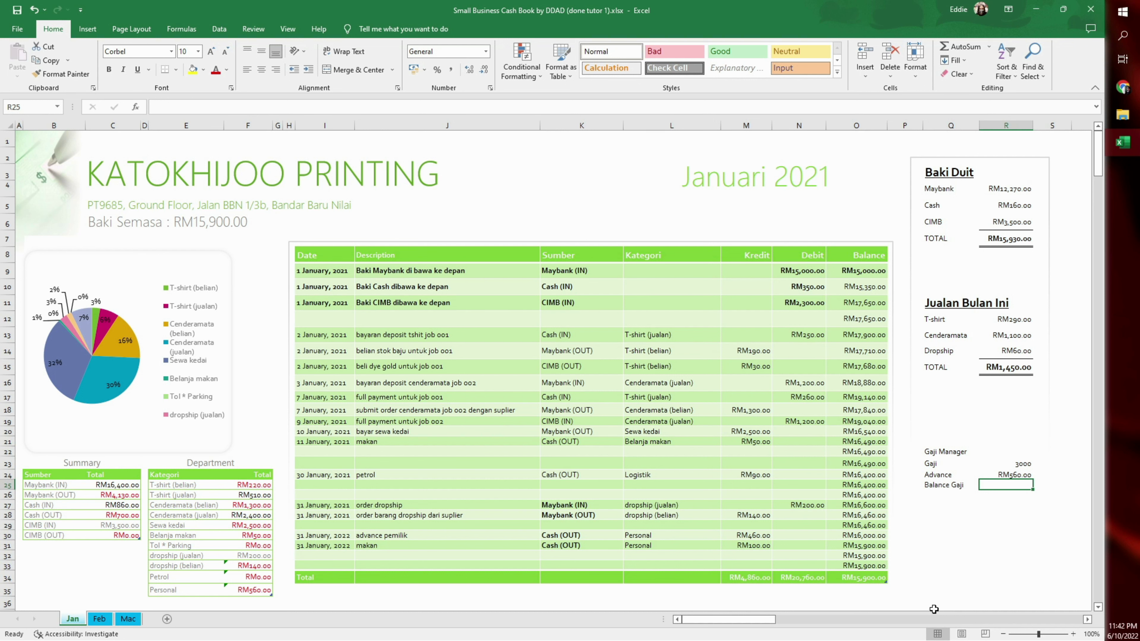
{"action": "type", "text": "="}
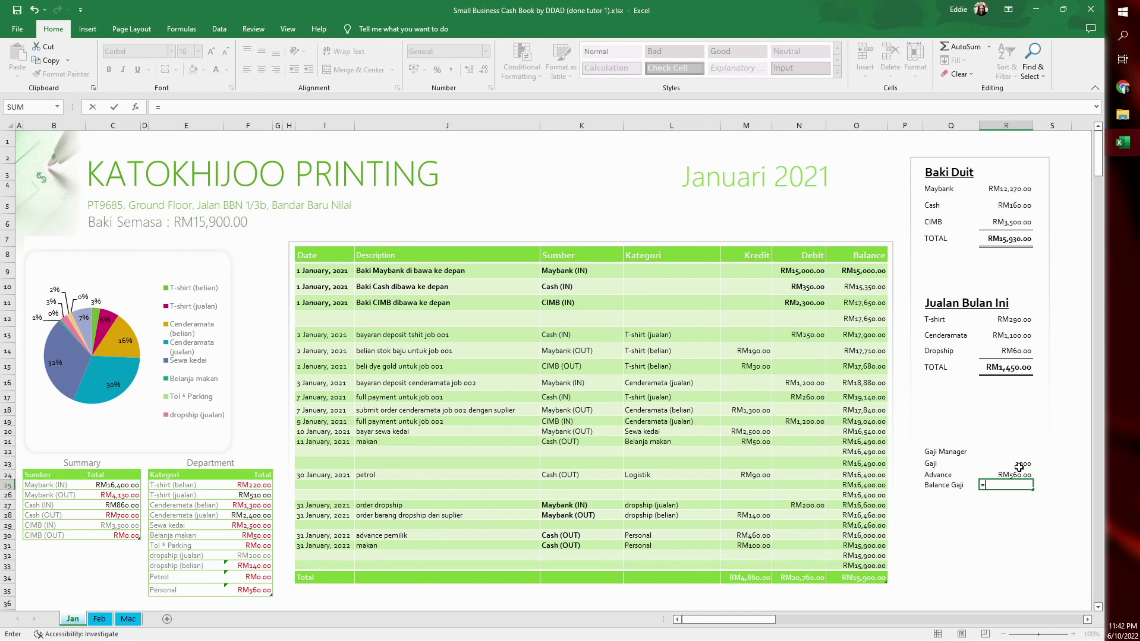
{"action": "left_click", "coordinate": [1021, 465]}
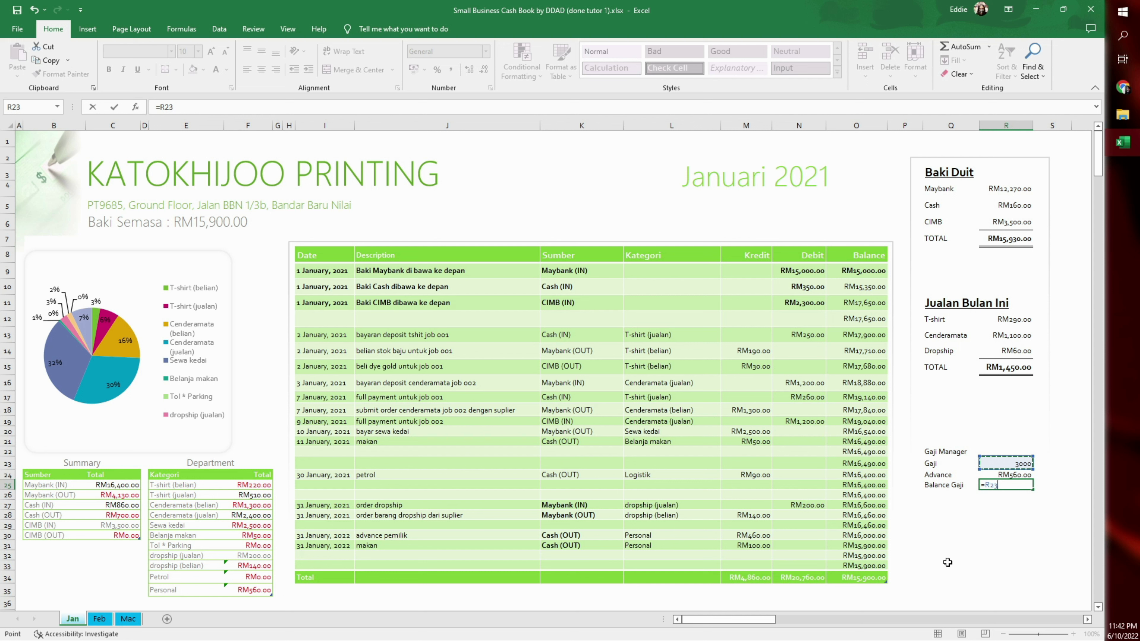
{"action": "type", "text": "-"}
{"action": "left_click", "coordinate": [1008, 475]}
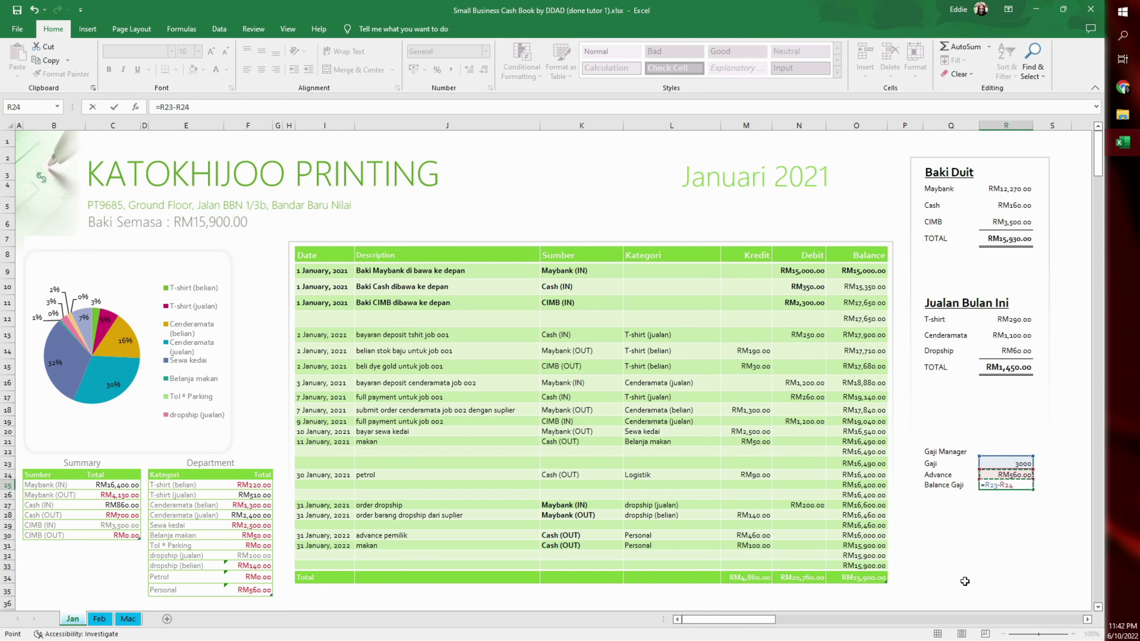
{"action": "key", "text": "Return"}
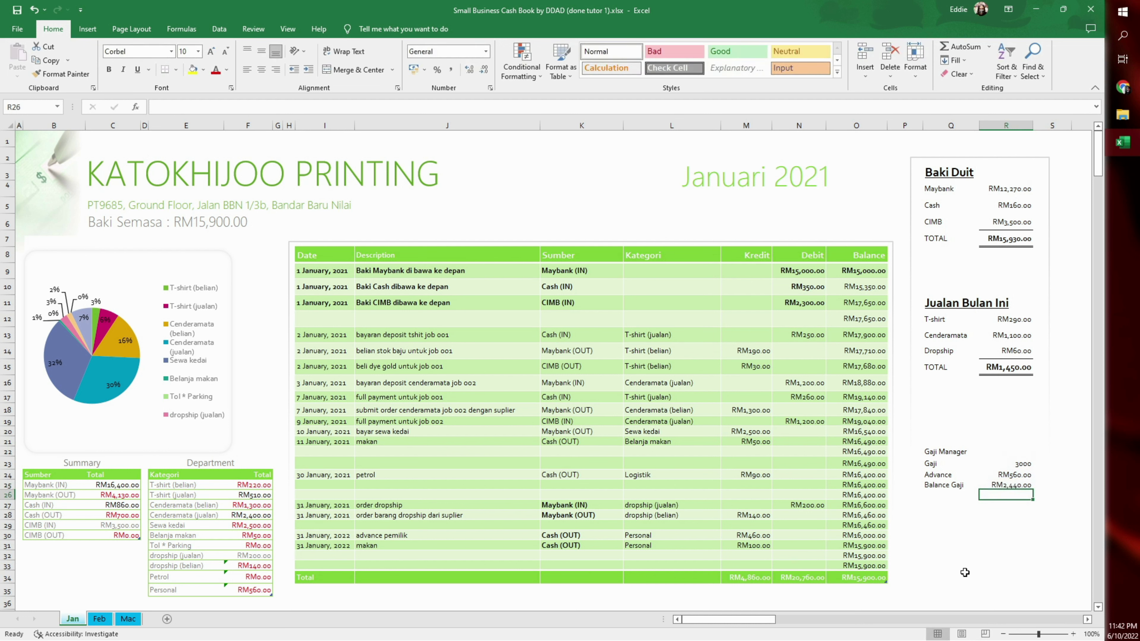
{"action": "left_click", "coordinate": [966, 574]}
{"action": "left_click", "coordinate": [944, 452]}
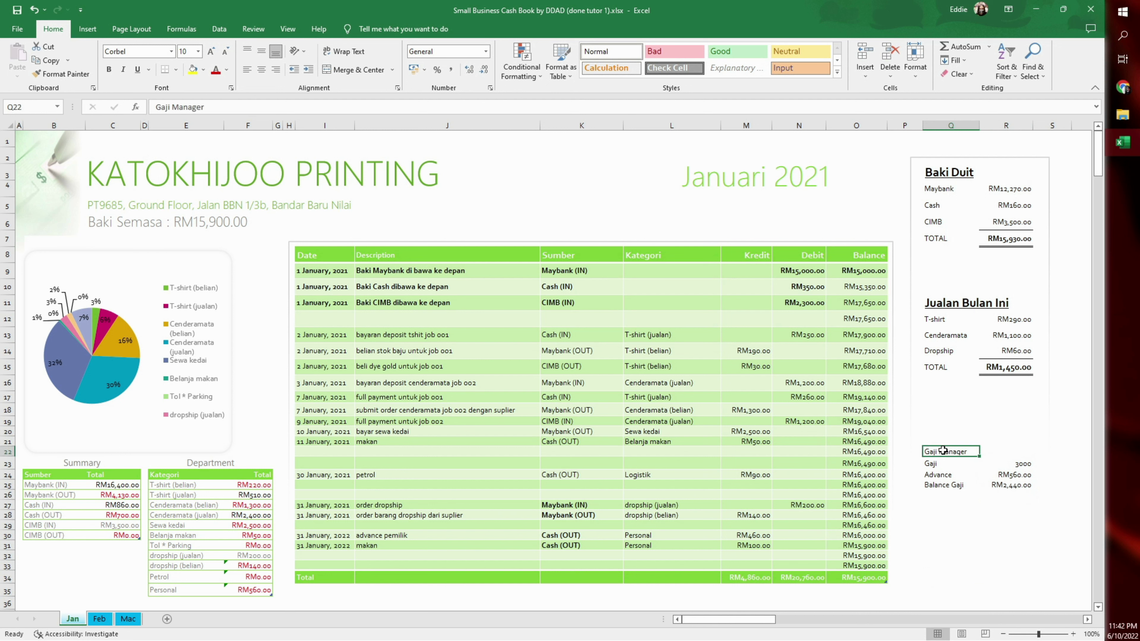
Step: Make the Gaji Manager heading larger, bold and underlined
{"action": "left_click", "coordinate": [211, 51]}
{"action": "left_click", "coordinate": [210, 51]}
{"action": "left_click", "coordinate": [211, 51]}
{"action": "left_click", "coordinate": [109, 69]}
{"action": "left_click", "coordinate": [137, 69]}
Step: Give the Balance Gaji value a top and thick bottom border, bold, and font size 11
{"action": "left_click", "coordinate": [949, 528]}
{"action": "left_click", "coordinate": [1006, 489]}
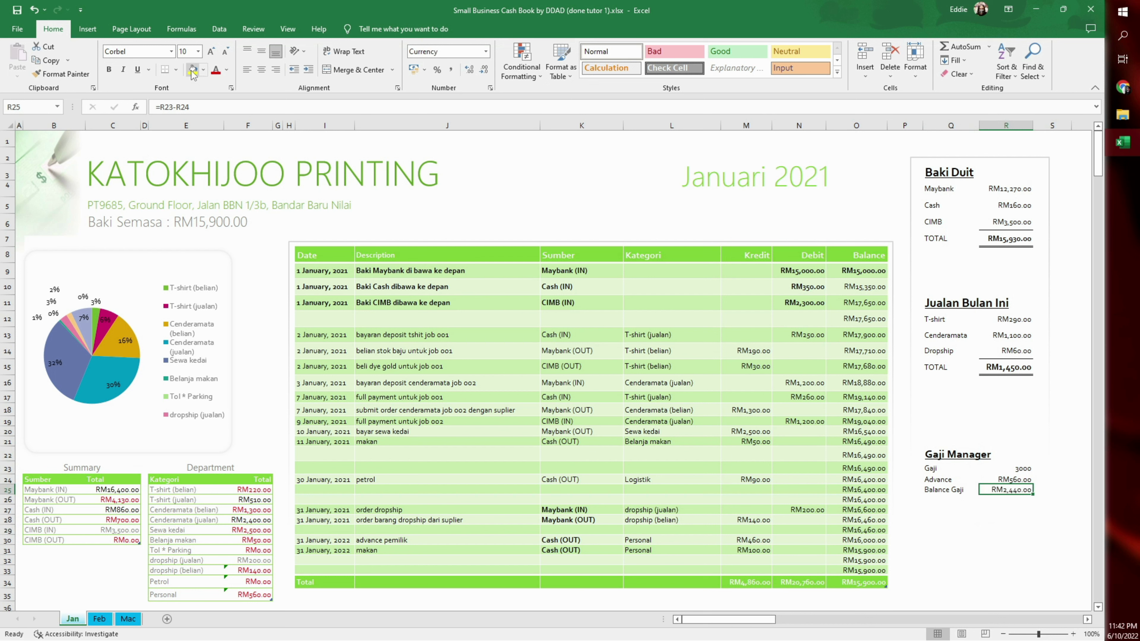
{"action": "left_click", "coordinate": [175, 70]}
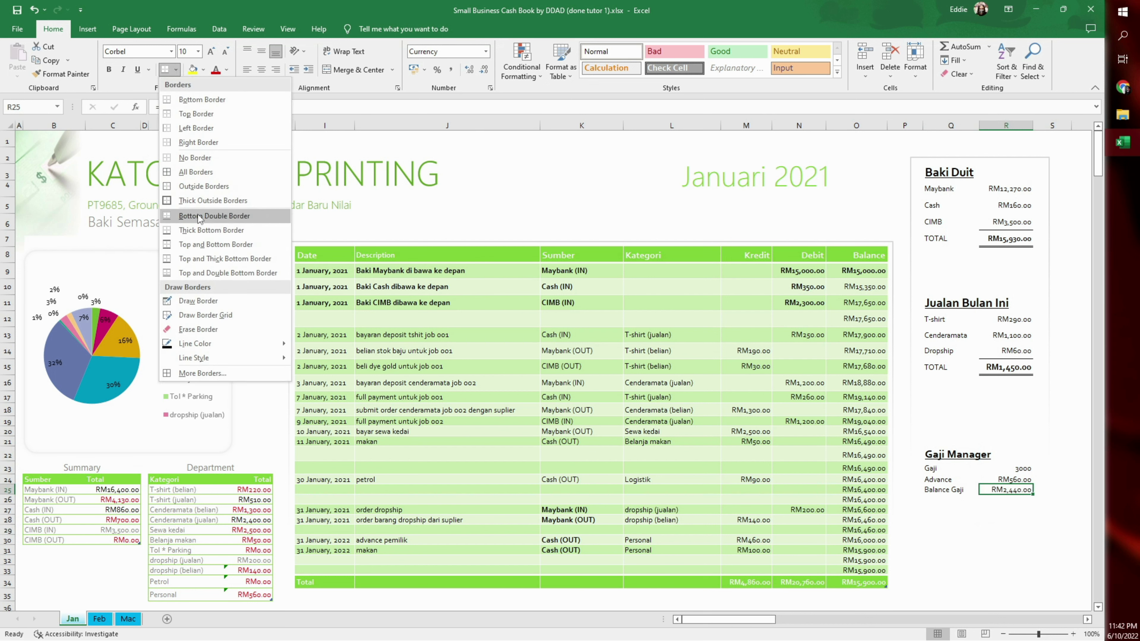
{"action": "left_click", "coordinate": [197, 259]}
{"action": "left_click", "coordinate": [991, 568]}
{"action": "left_click", "coordinate": [1017, 551]}
{"action": "left_click", "coordinate": [997, 490]}
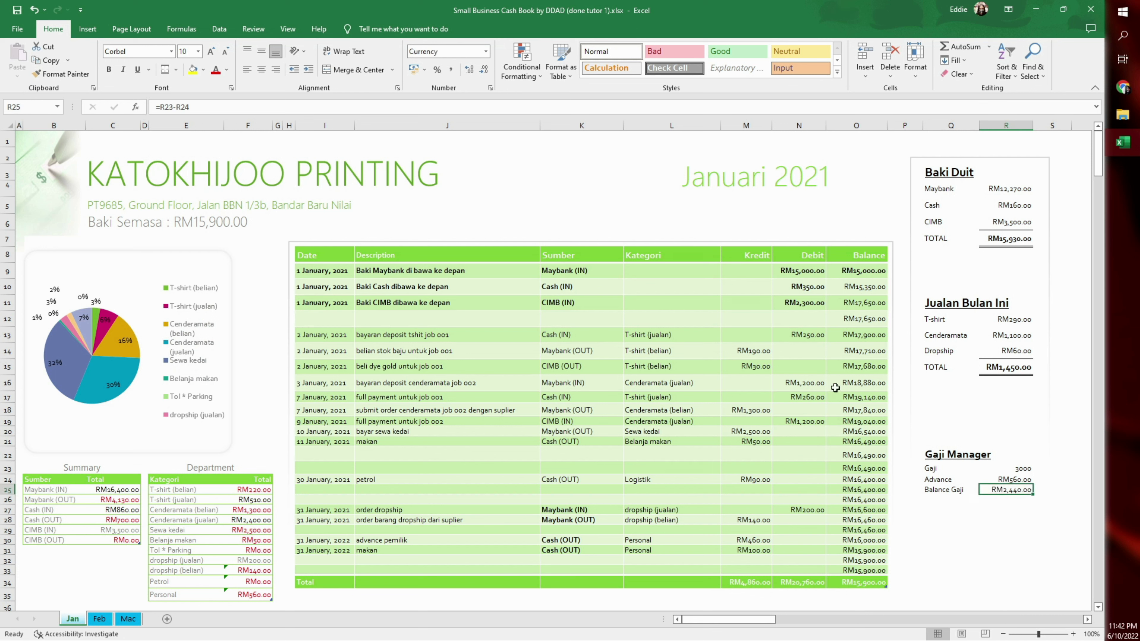
{"action": "left_click", "coordinate": [109, 69]}
{"action": "left_click", "coordinate": [211, 51]}
{"action": "left_click", "coordinate": [1019, 562]}
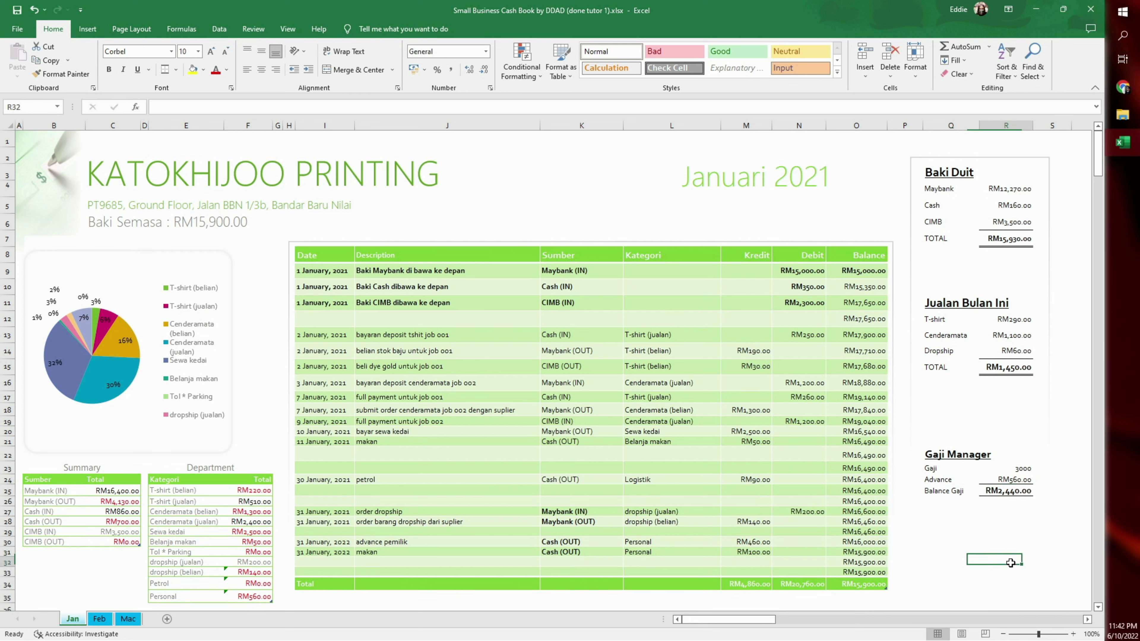
{"action": "left_click", "coordinate": [946, 566]}
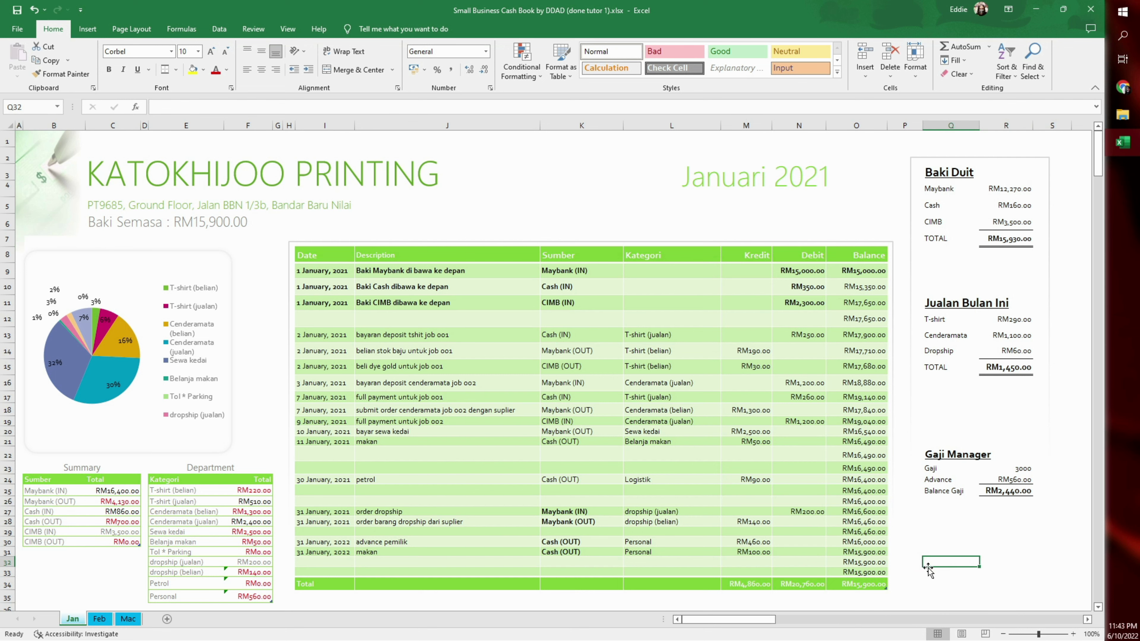
Step: Apply the Currency cell style to the Gaji, Advance and Balance Gaji amounts in R23:R25
{"action": "scroll", "coordinate": [690, 384], "scroll_direction": "down", "scroll_amount": 1}
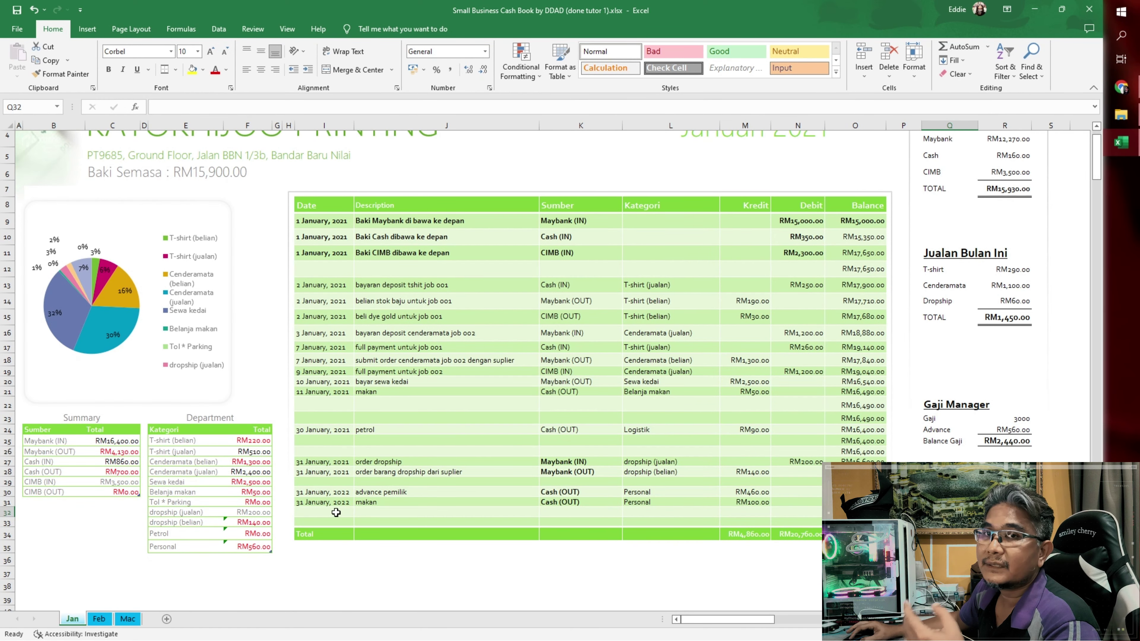
{"action": "left_click", "coordinate": [998, 439]}
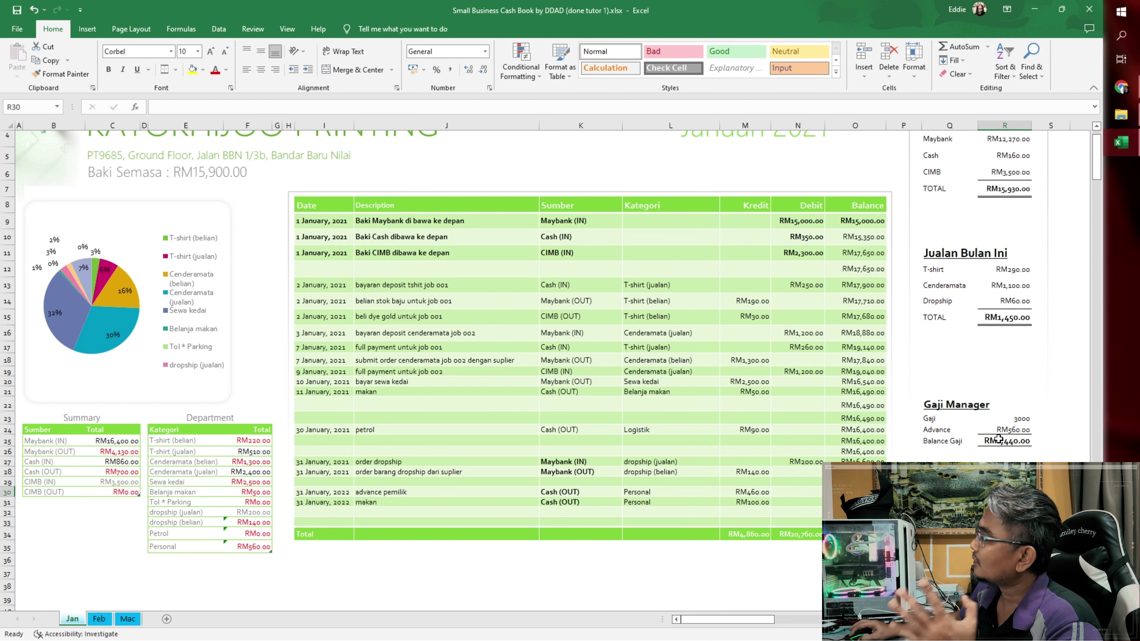
{"action": "left_click", "coordinate": [1012, 419]}
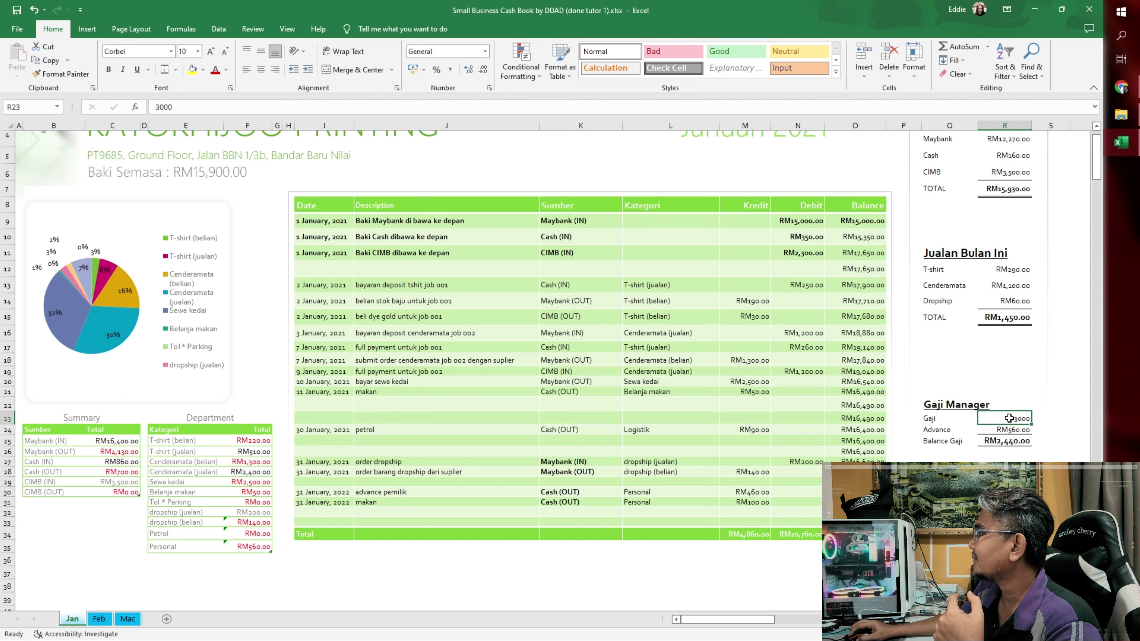
{"action": "left_click_drag", "start_coordinate": [1010, 418], "coordinate": [1013, 445]}
{"action": "right_click", "coordinate": [1013, 445]}
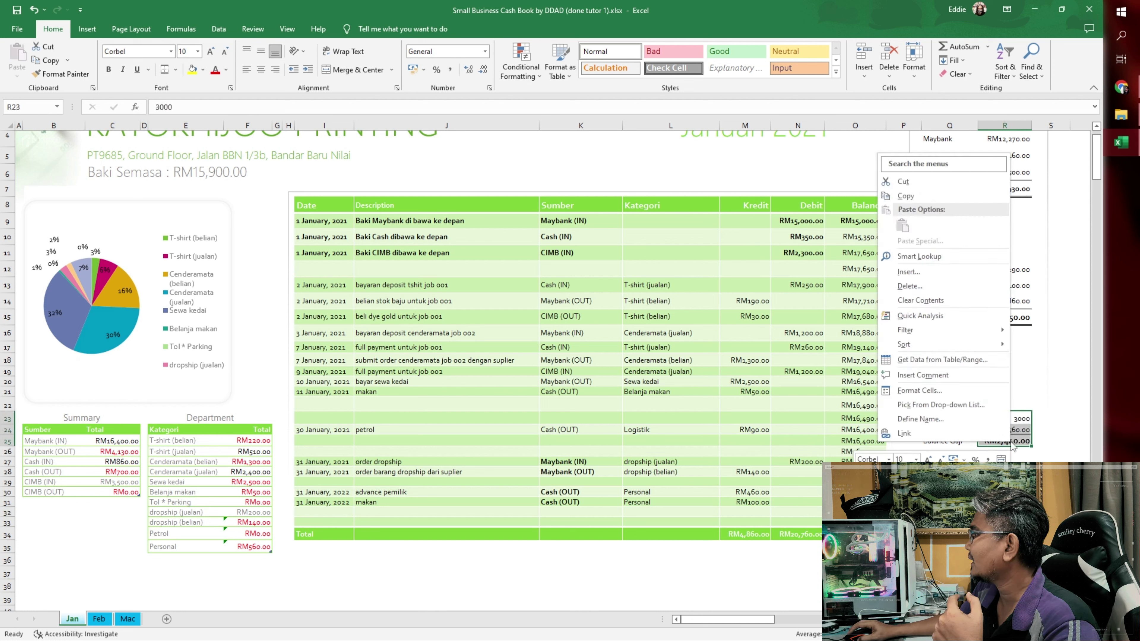
{"action": "left_click", "coordinate": [836, 72]}
{"action": "left_click", "coordinate": [736, 250]}
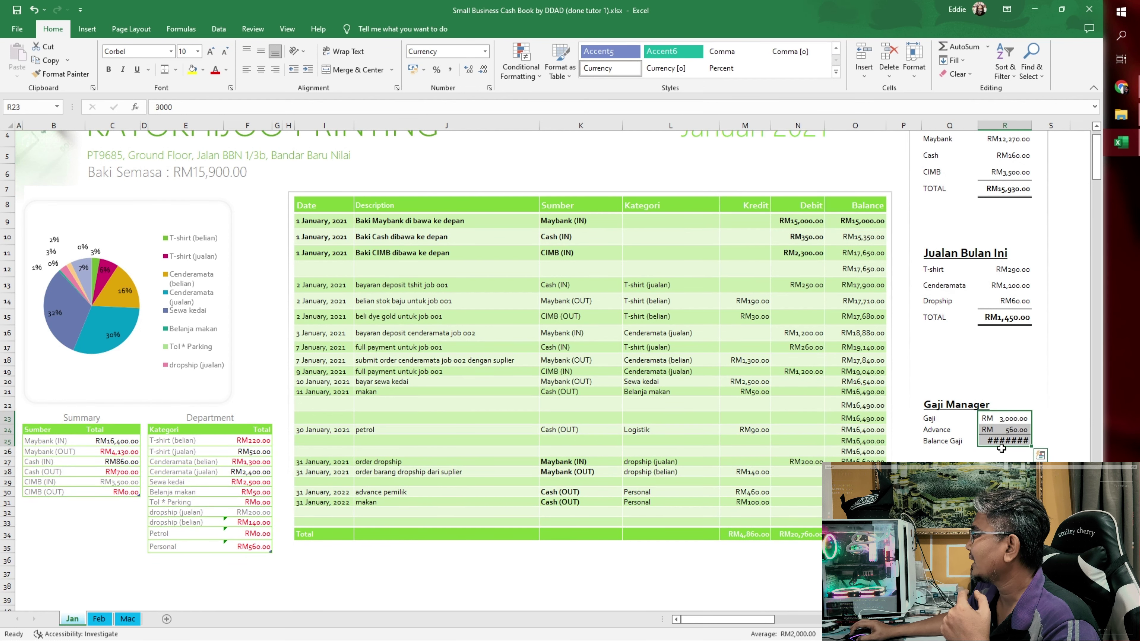
Step: Widen column R so the RM amounts fit
{"action": "left_click", "coordinate": [1005, 126]}
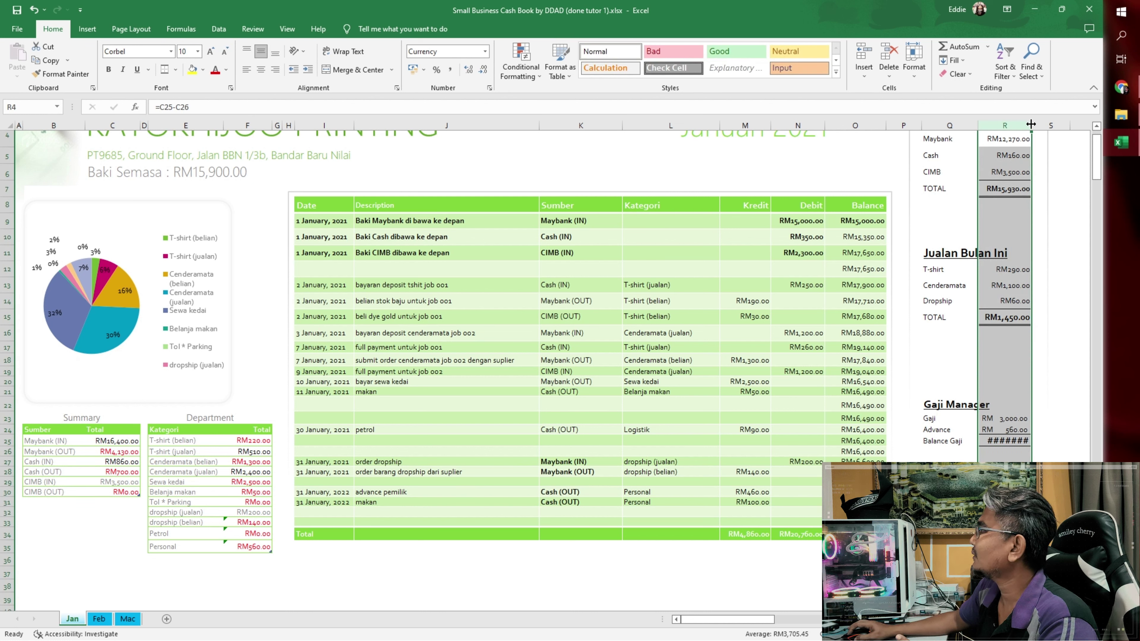
{"action": "left_click_drag", "start_coordinate": [1032, 125], "coordinate": [1047, 123]}
{"action": "left_click", "coordinate": [949, 524]}
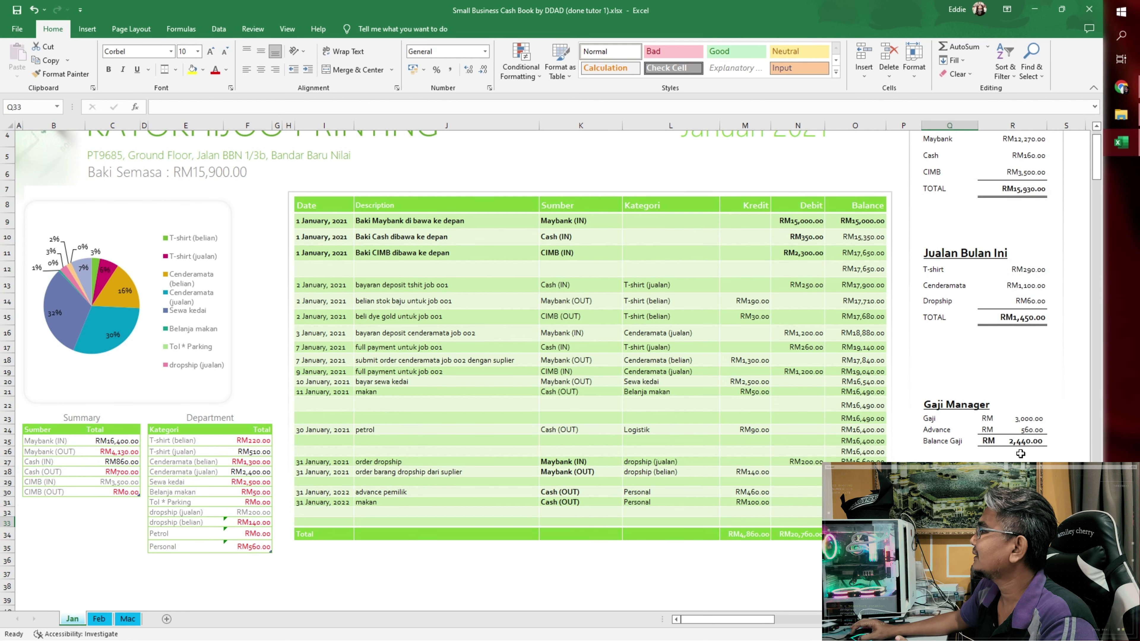
{"action": "scroll", "coordinate": [336, 562], "scroll_direction": "up", "scroll_amount": 1}
{"action": "left_click", "coordinate": [337, 562]}
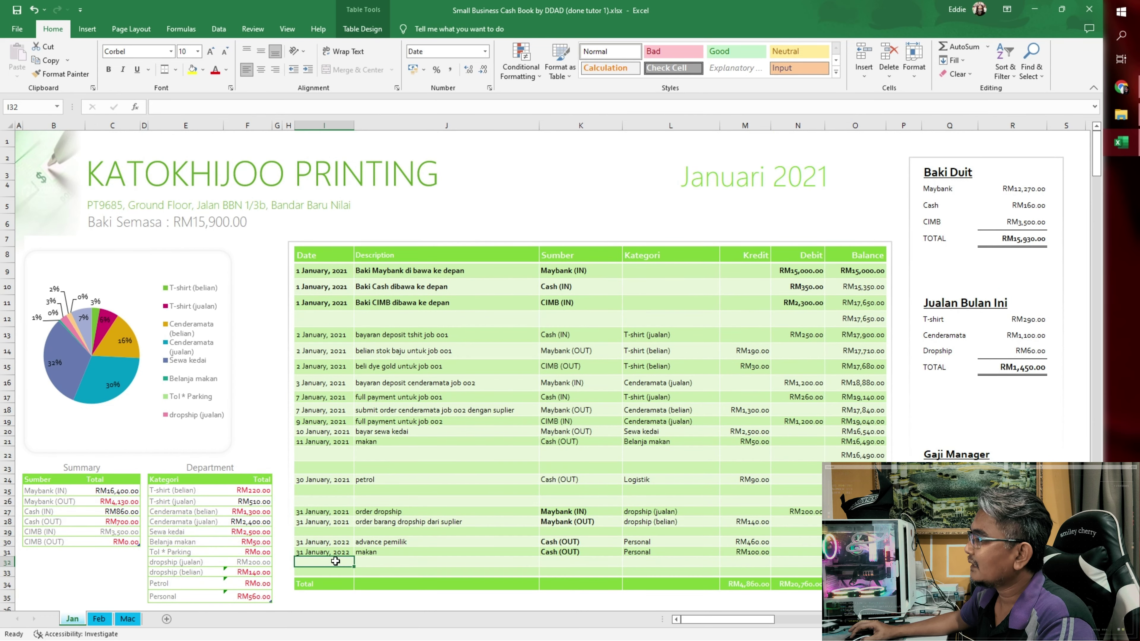
Step: Add a 31 January, 2022 advance pemilik row with Maybank (OUT) as the source
{"action": "key", "text": "ctrl+apostrophe"}
{"action": "type", "text": "31/1"}
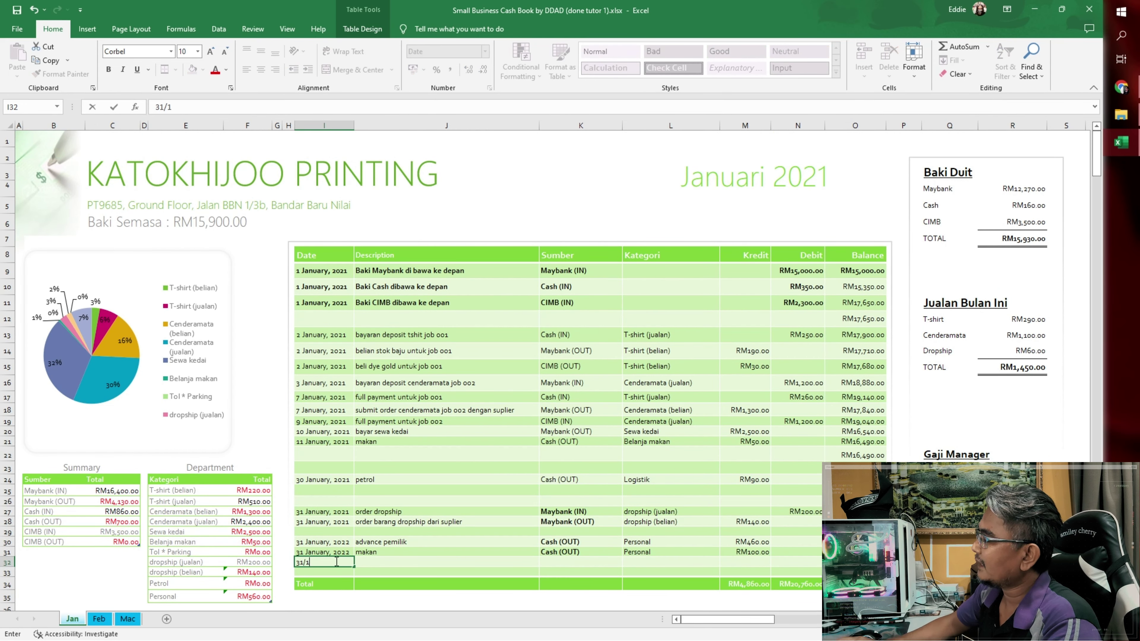
{"action": "key", "text": "Tab"}
{"action": "type", "text": "advan"}
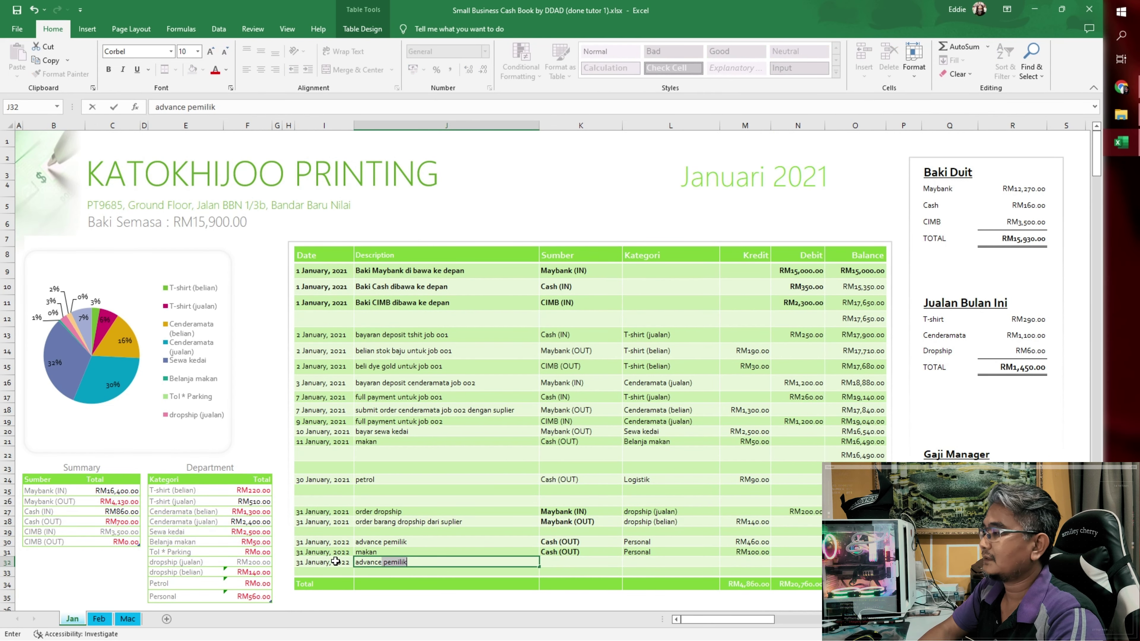
{"action": "key", "text": "Tab"}
{"action": "left_click", "coordinate": [627, 562]}
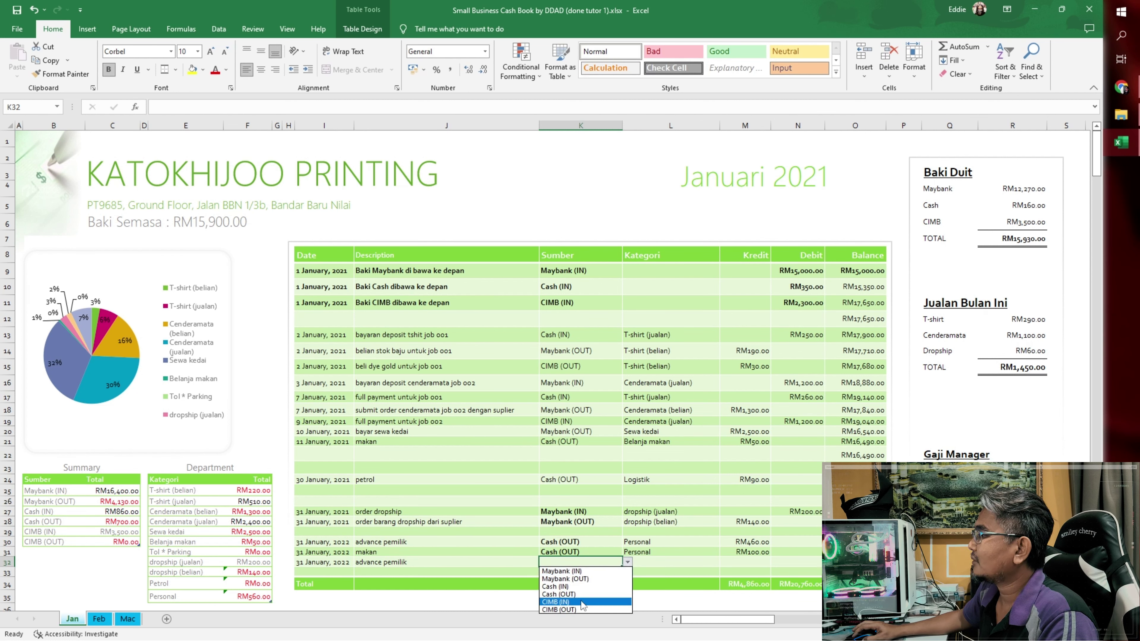
{"action": "left_click", "coordinate": [585, 578]}
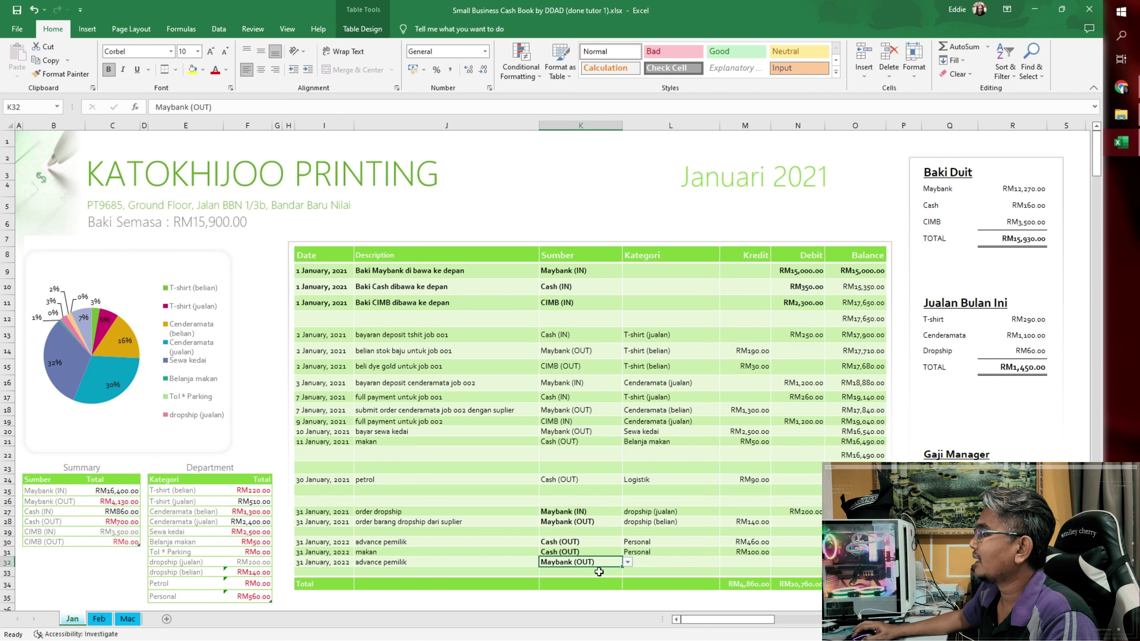
Step: Keep the category as Personal and enter a 300 credit in the Kredit column
{"action": "left_click", "coordinate": [649, 561]}
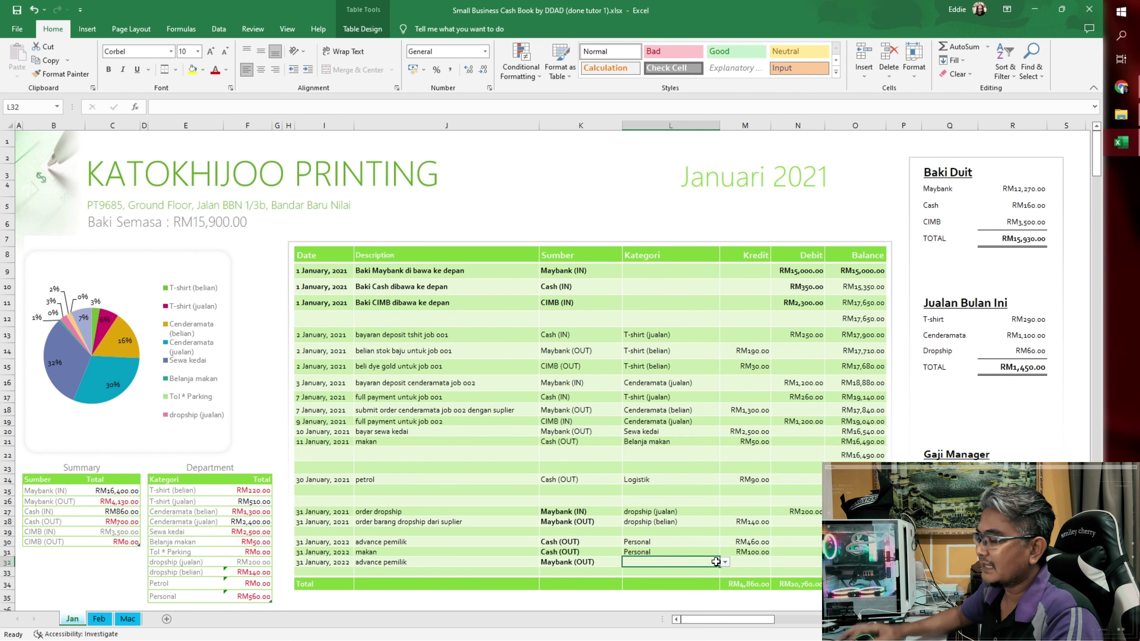
{"action": "type", "text": "pe"}
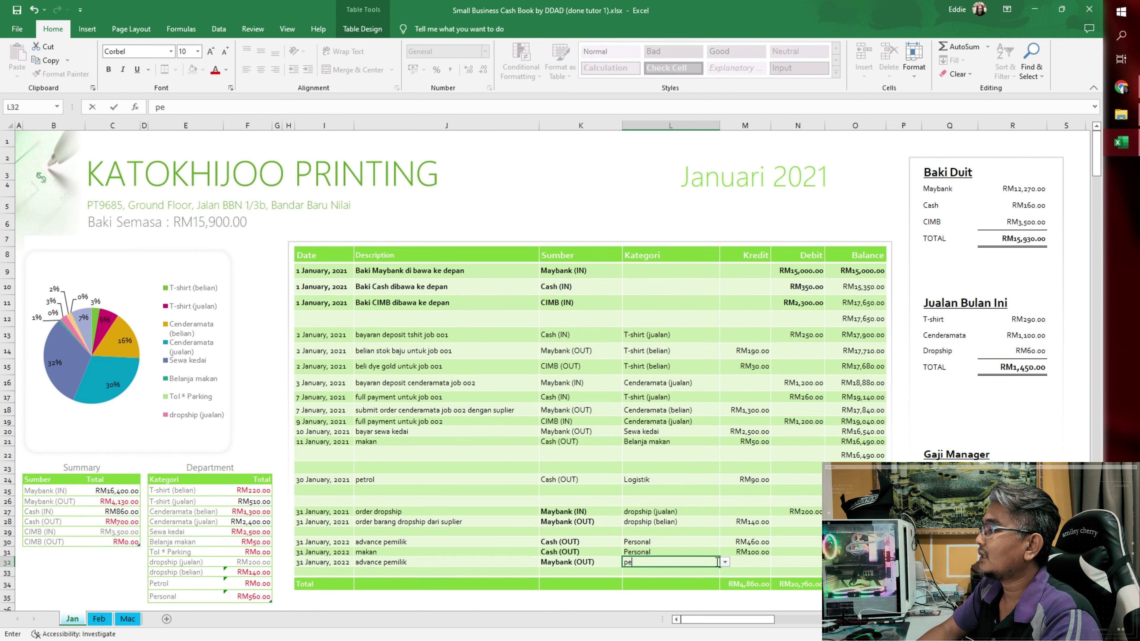
{"action": "type", "text": "rtrsonal"}
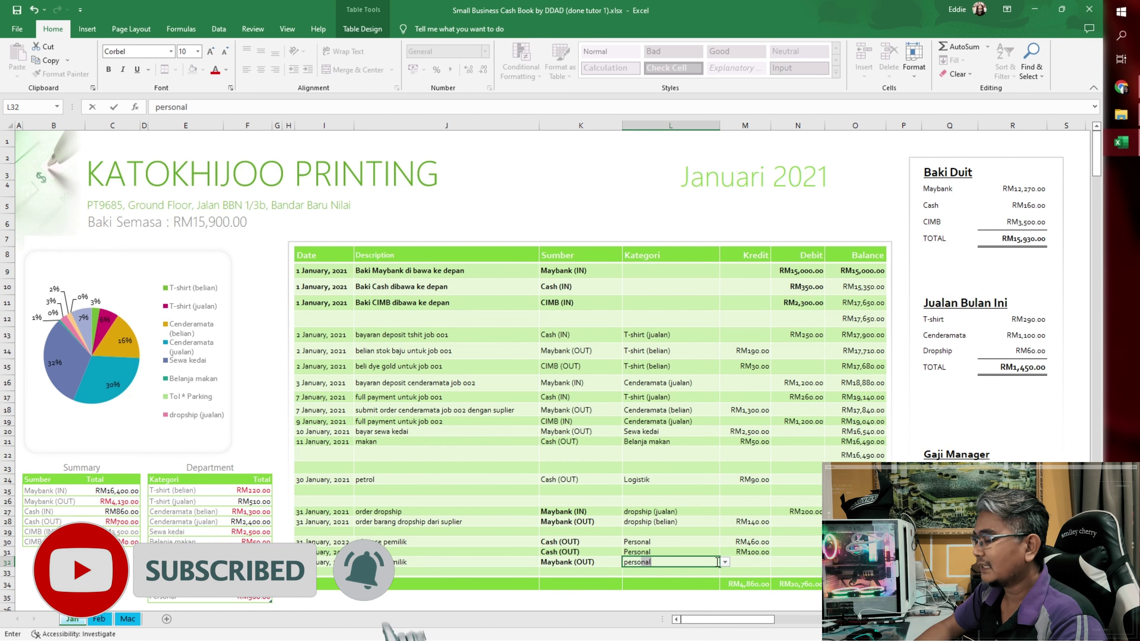
{"action": "key", "text": "Return"}
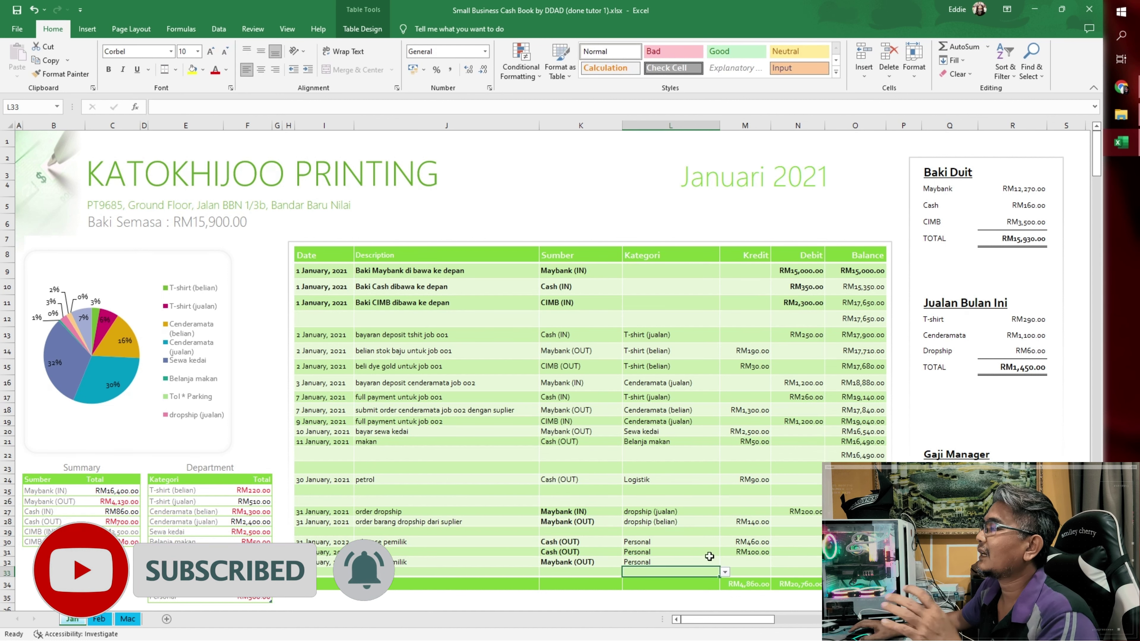
{"action": "left_click", "coordinate": [680, 561]}
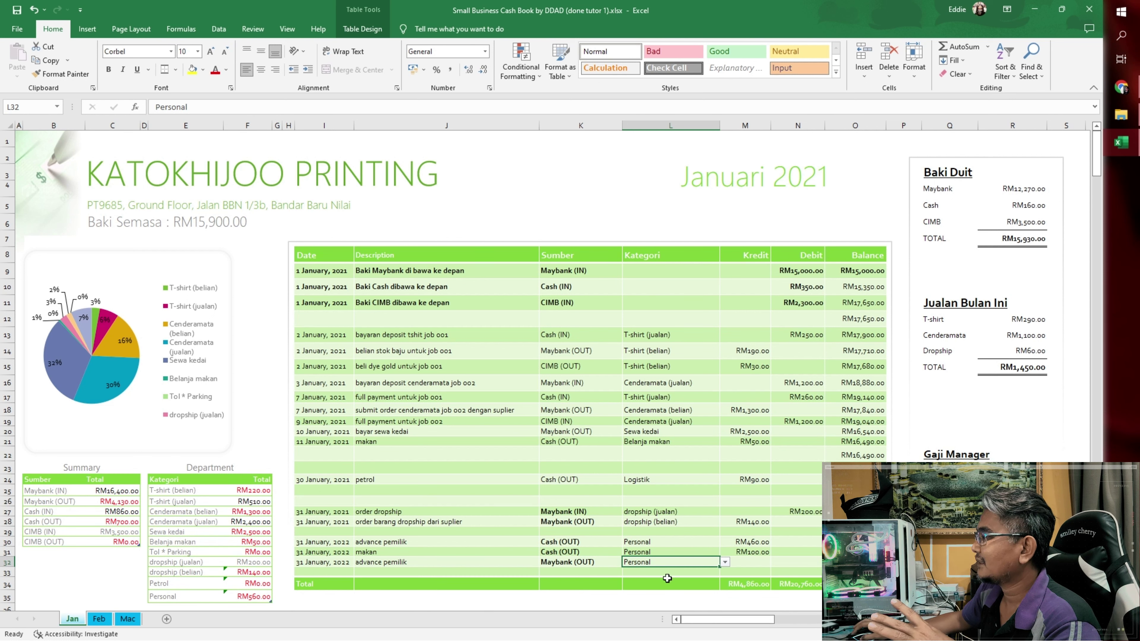
{"action": "left_click", "coordinate": [725, 561]}
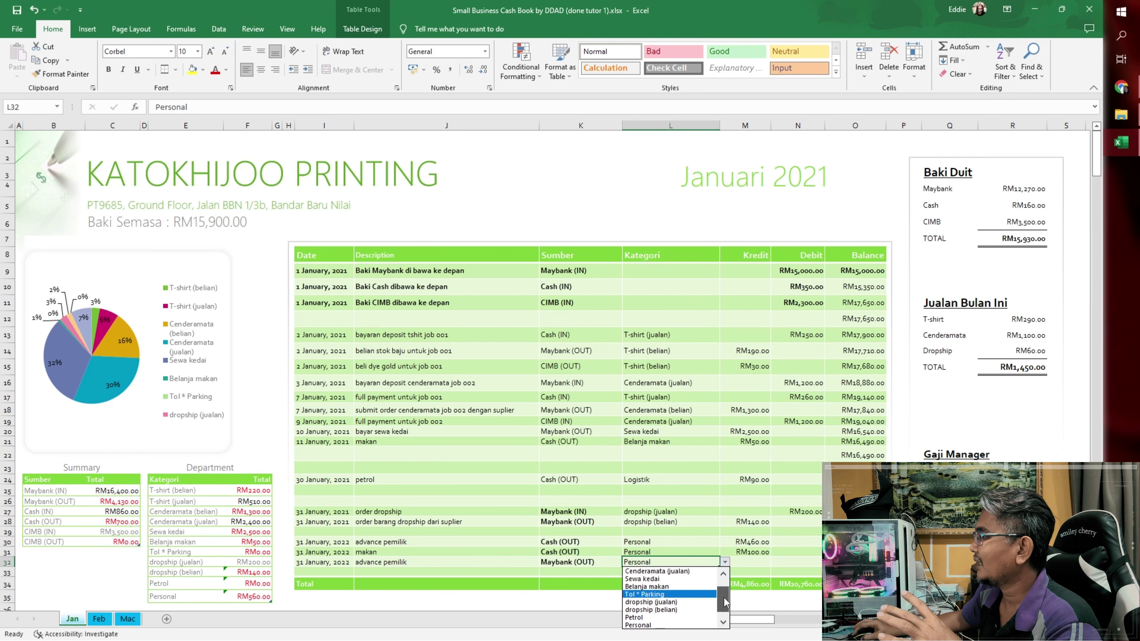
{"action": "left_click", "coordinate": [767, 567]}
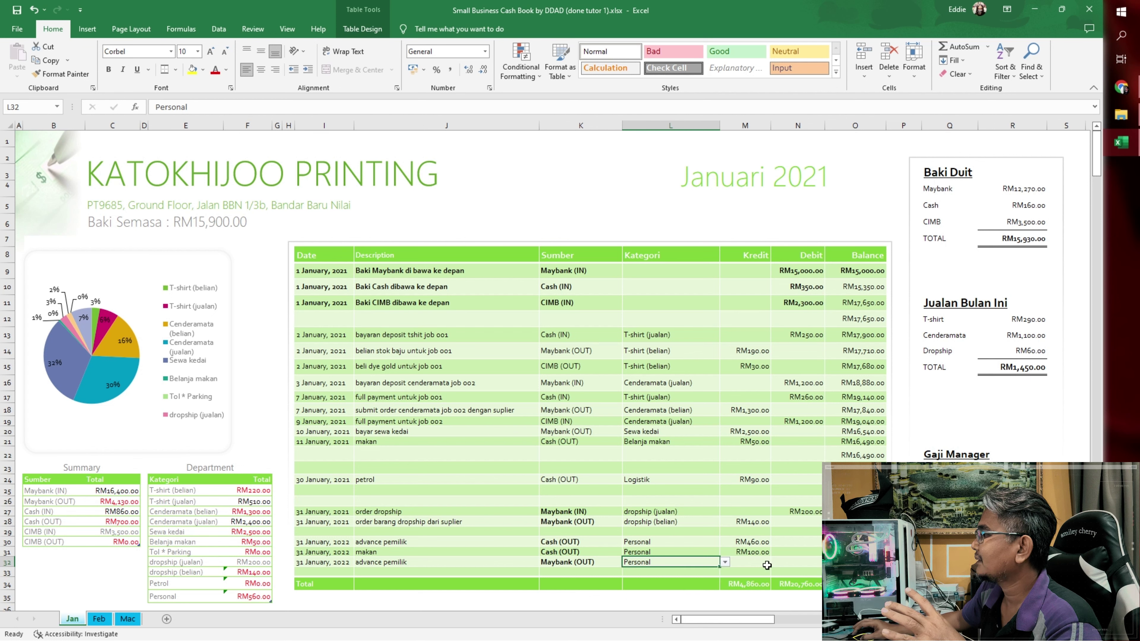
{"action": "left_click", "coordinate": [769, 566]}
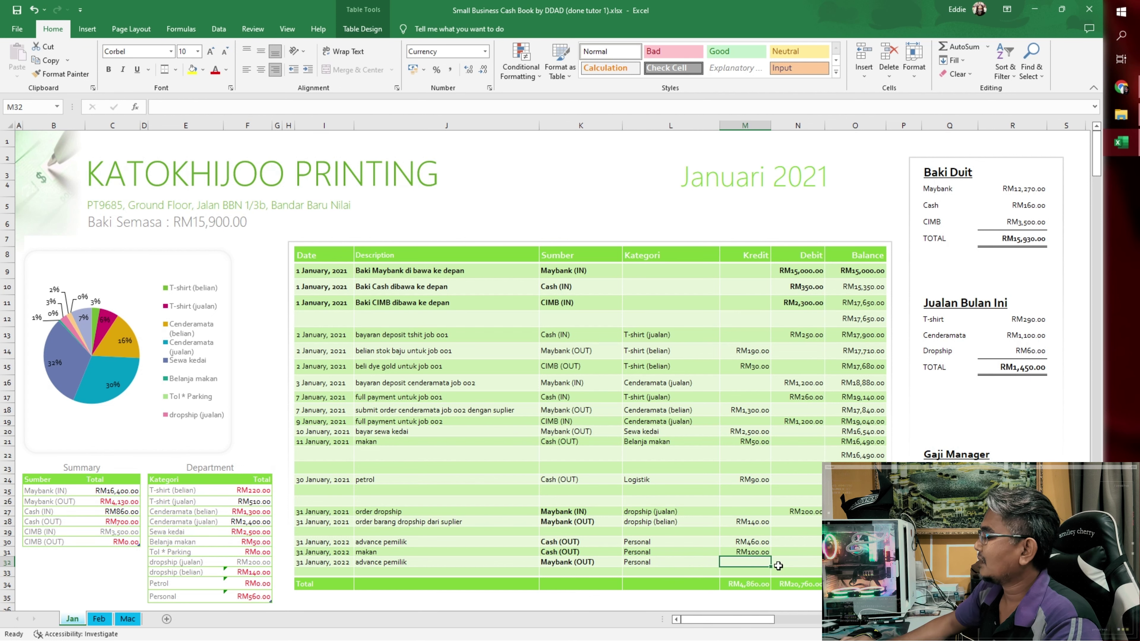
{"action": "type", "text": "300"}
{"action": "left_click", "coordinate": [798, 553]}
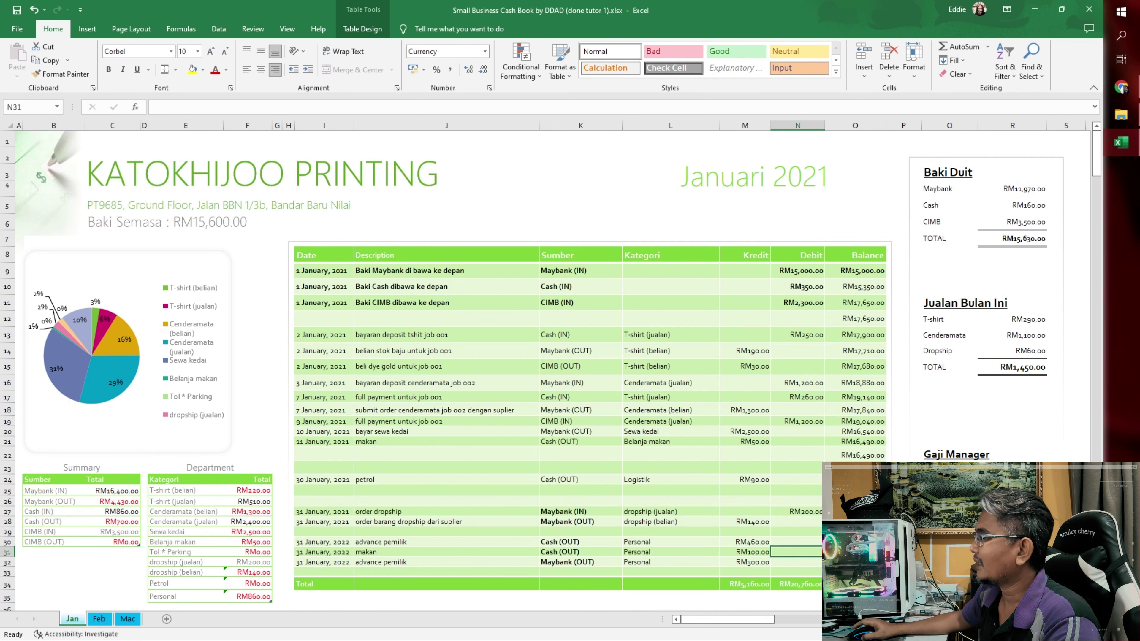
{"action": "scroll", "coordinate": [344, 478], "scroll_direction": "down", "scroll_amount": 2}
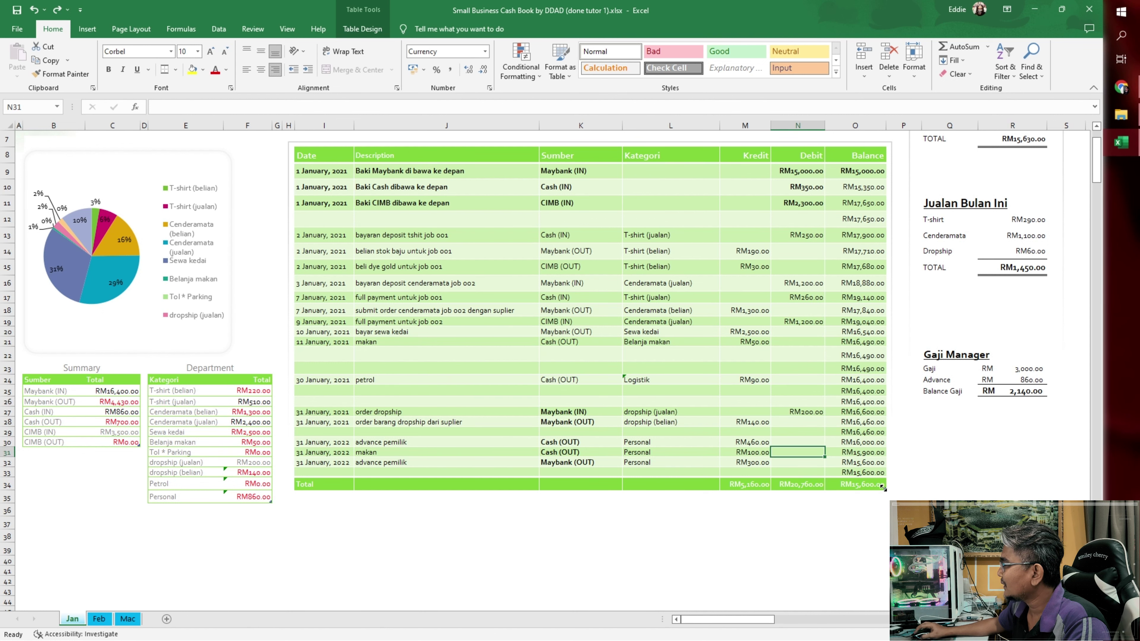
Step: Stretch the cash book table down to row 43 and fill 31 January, 2022 from I32 to I37
{"action": "left_click_drag", "start_coordinate": [884, 491], "coordinate": [883, 586]}
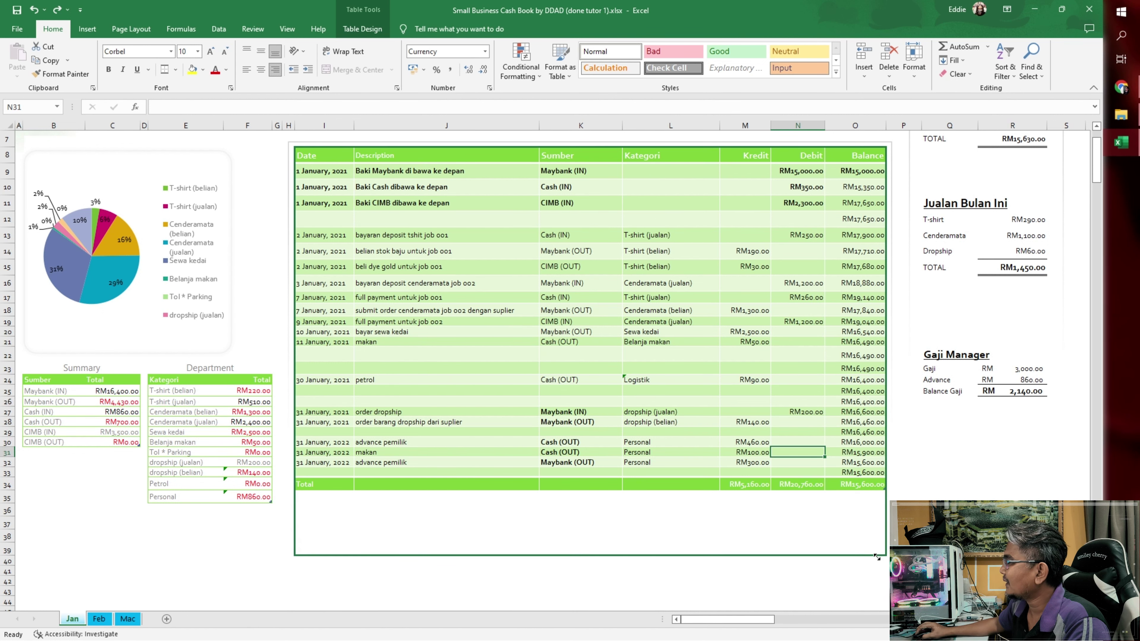
{"action": "scroll", "coordinate": [711, 446], "scroll_direction": "down", "scroll_amount": 2}
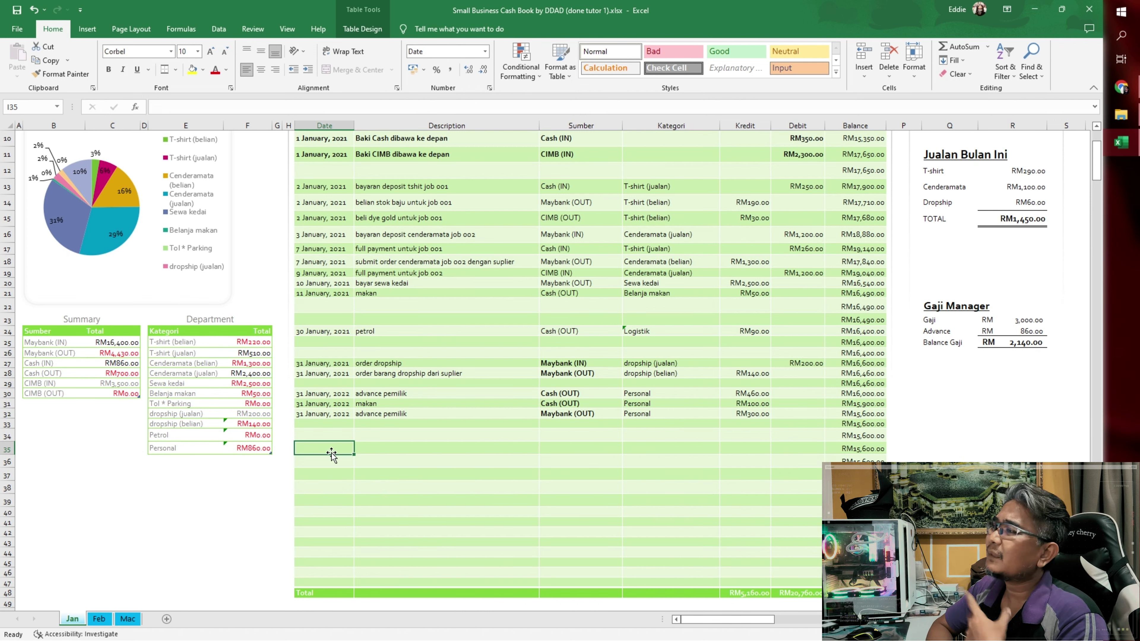
{"action": "scroll", "coordinate": [332, 453], "scroll_direction": "up", "scroll_amount": 1}
{"action": "left_click_drag", "start_coordinate": [324, 452], "coordinate": [323, 463]}
{"action": "left_click_drag", "start_coordinate": [354, 468], "coordinate": [354, 533]}
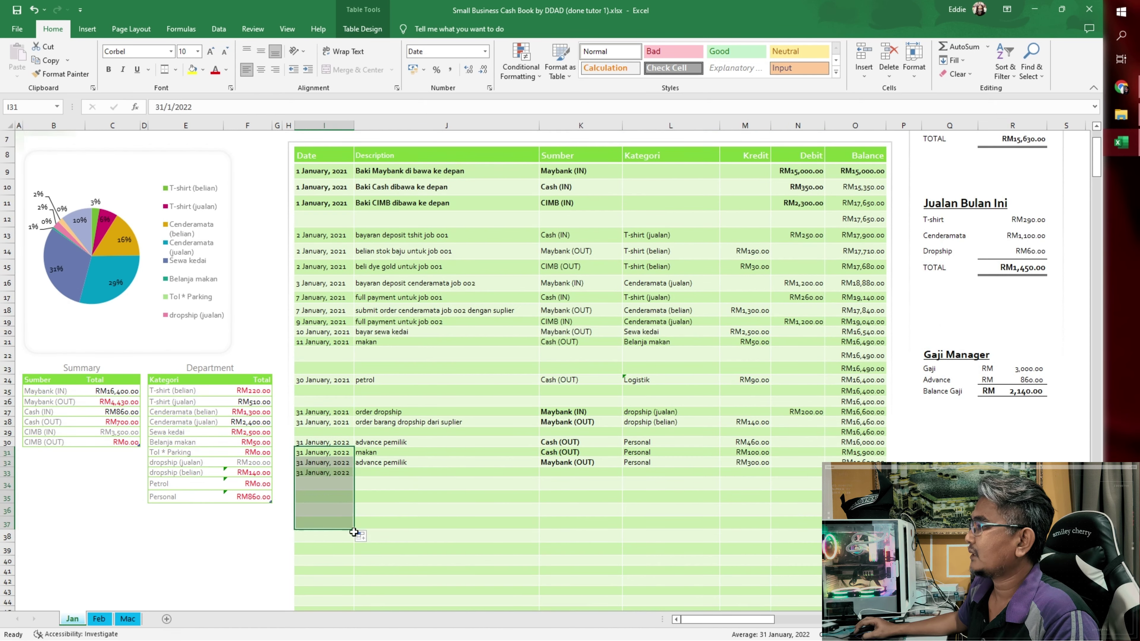
Step: Enter a jualan runcit description in row 33 with Cash (IN) as the source
{"action": "left_click", "coordinate": [372, 497]}
{"action": "key", "text": "Up"}
{"action": "key", "text": "Up"}
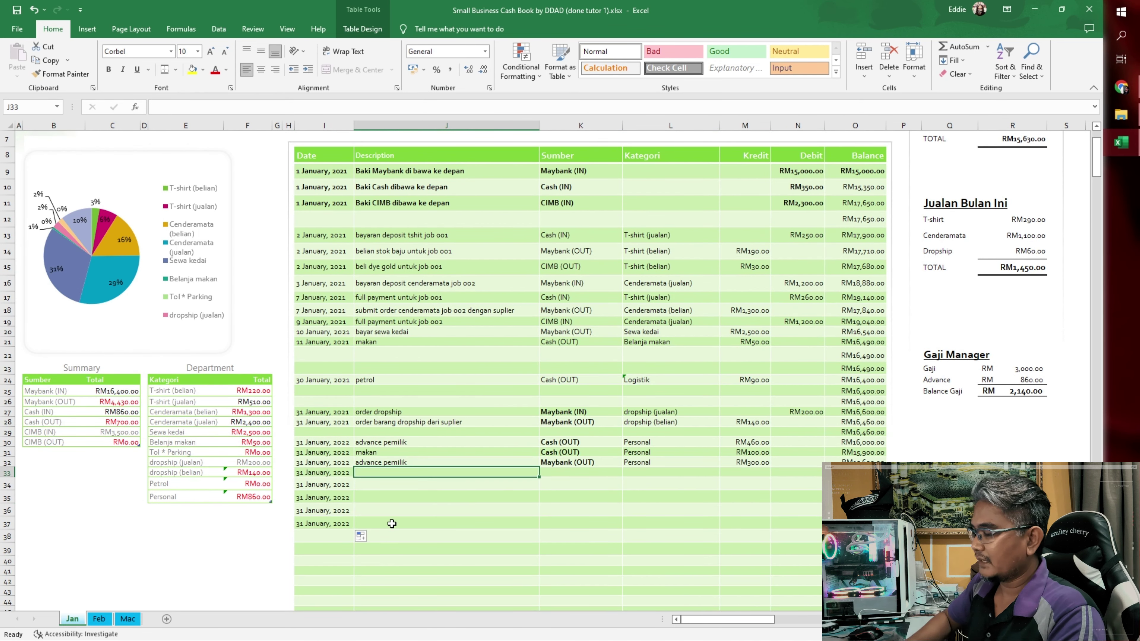
{"action": "type", "text": "jualan"}
{"action": "type", "text": "runcit"}
{"action": "key", "text": "Tab"}
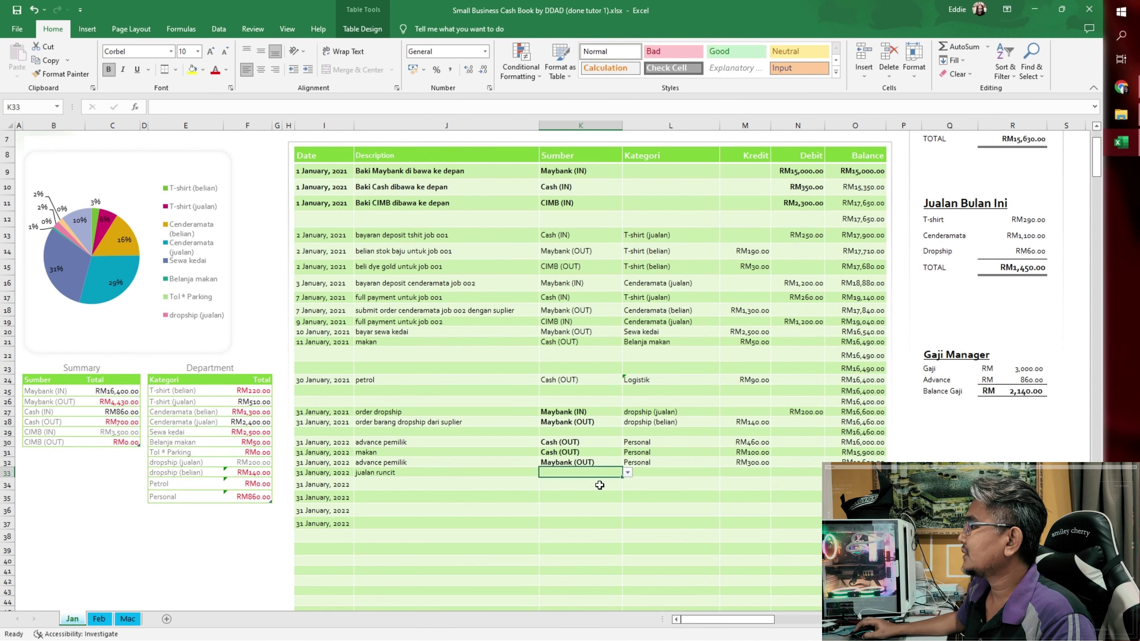
{"action": "left_click", "coordinate": [627, 473]}
{"action": "left_click", "coordinate": [595, 497]}
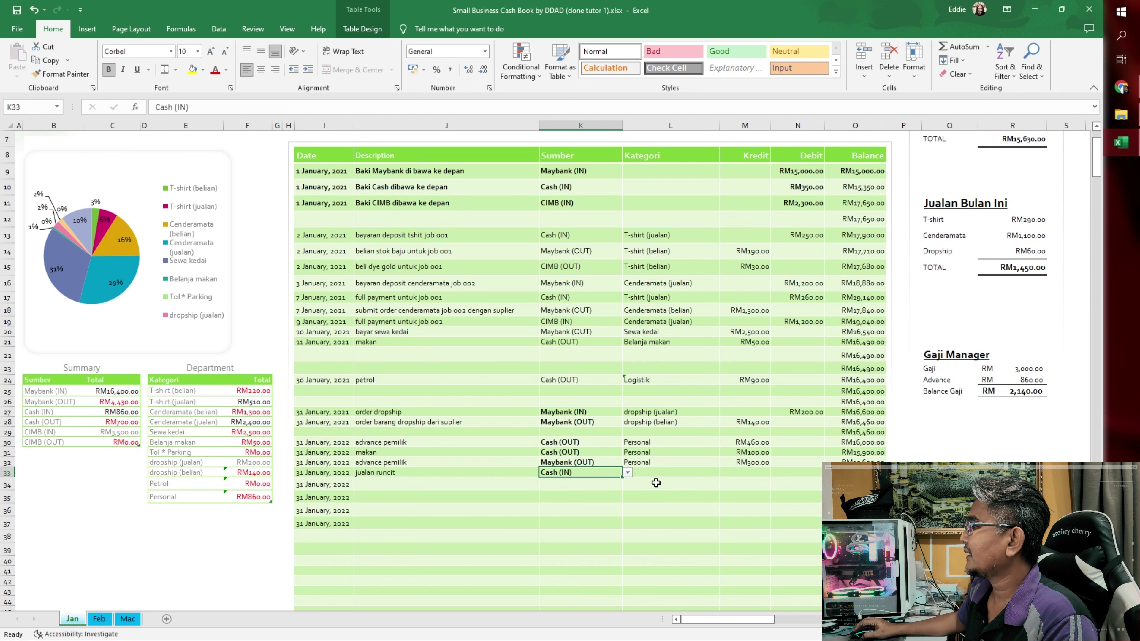
Step: Categorise the sale as Cenderamata (jualan) and enter a 500 debit
{"action": "left_click", "coordinate": [673, 473]}
{"action": "left_click", "coordinate": [724, 472]}
{"action": "left_click_drag", "start_coordinate": [724, 492], "coordinate": [725, 516]}
{"action": "scroll", "coordinate": [681, 508], "scroll_direction": "up", "scroll_amount": 1}
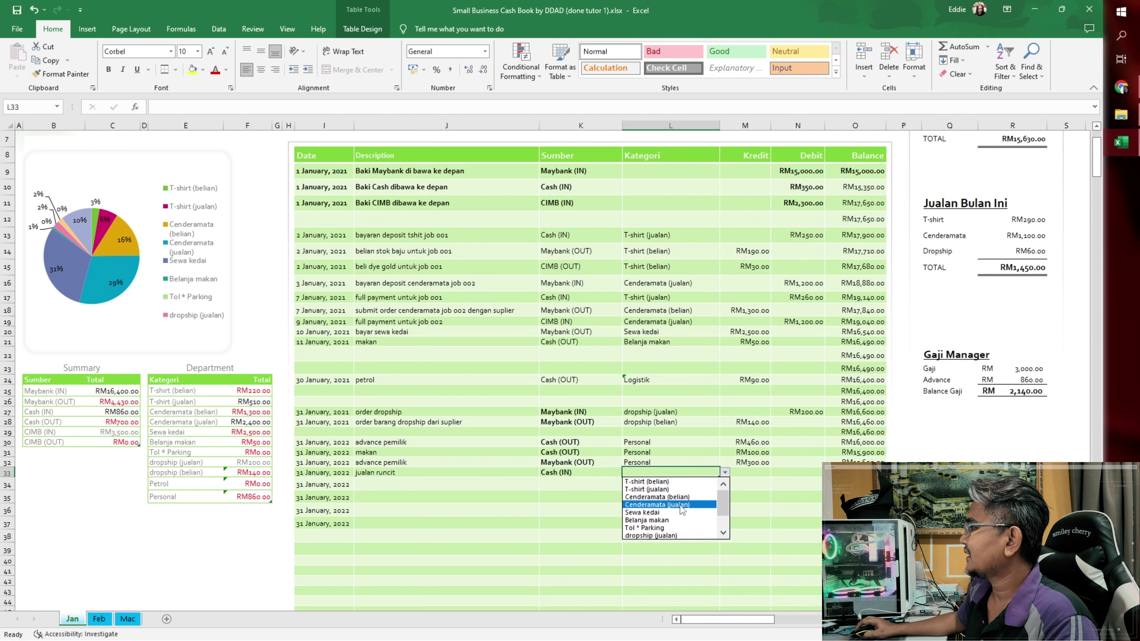
{"action": "left_click", "coordinate": [682, 505]}
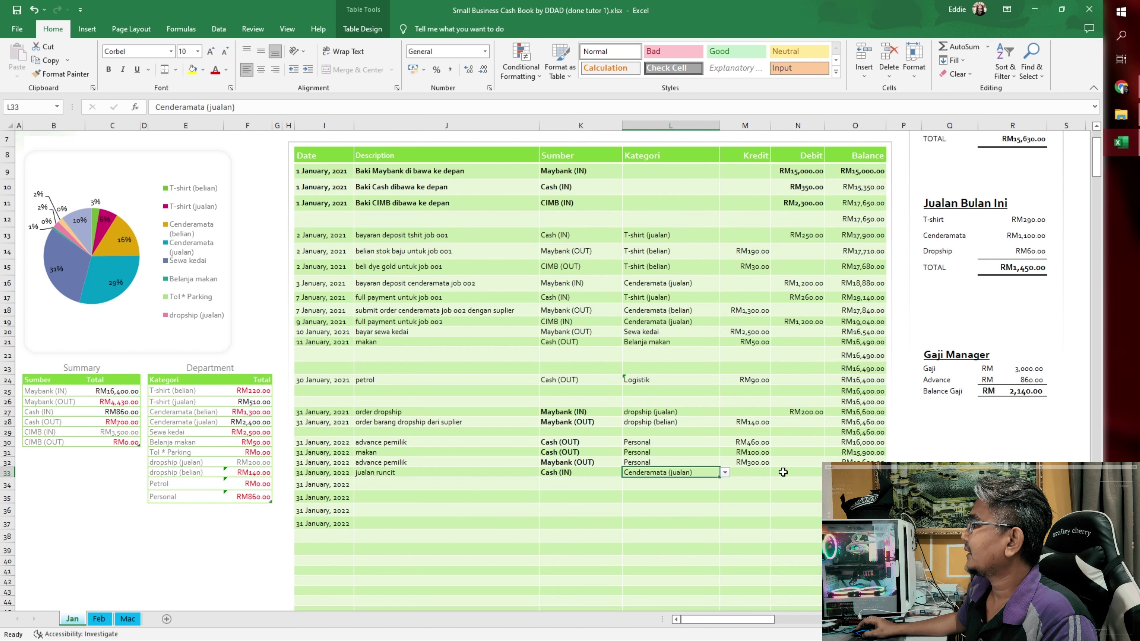
{"action": "left_click", "coordinate": [796, 469]}
{"action": "type", "text": "500"}
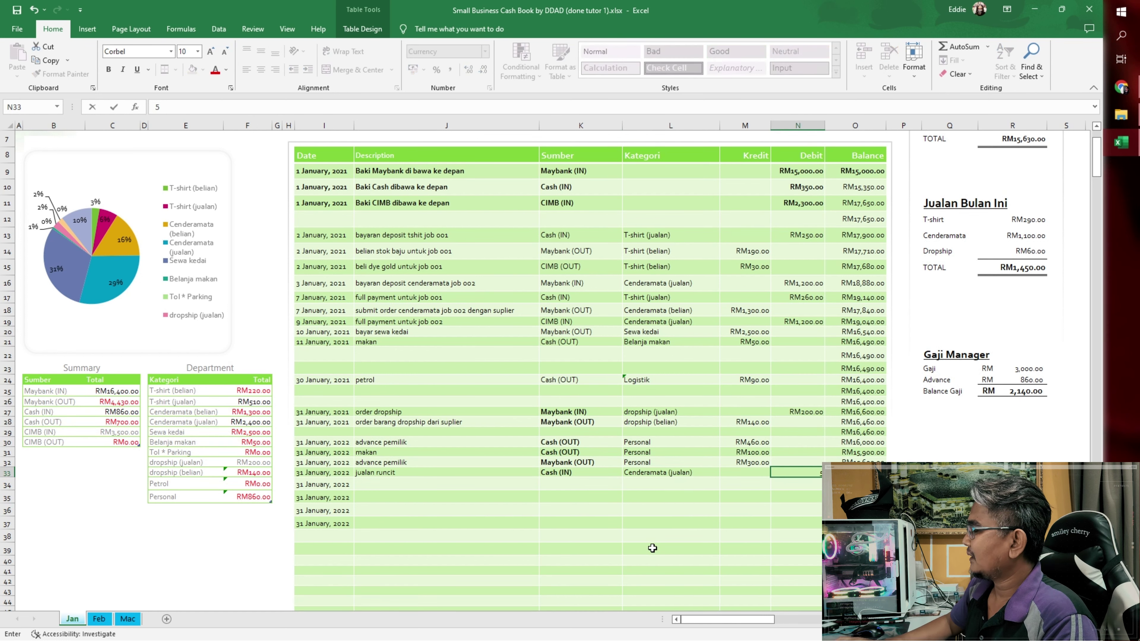
{"action": "key", "text": "Return"}
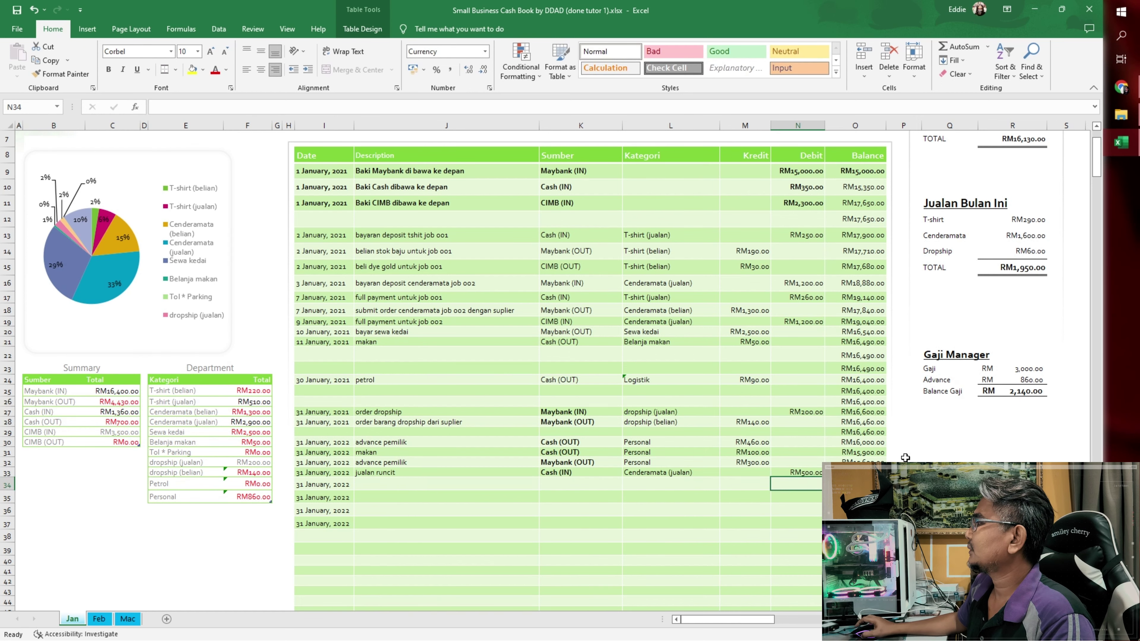
Step: Check the Cash, Maybank and CIMB balance formulas in R4:R6
{"action": "scroll", "coordinate": [910, 227], "scroll_direction": "up", "scroll_amount": 2}
{"action": "left_click", "coordinate": [1033, 207]}
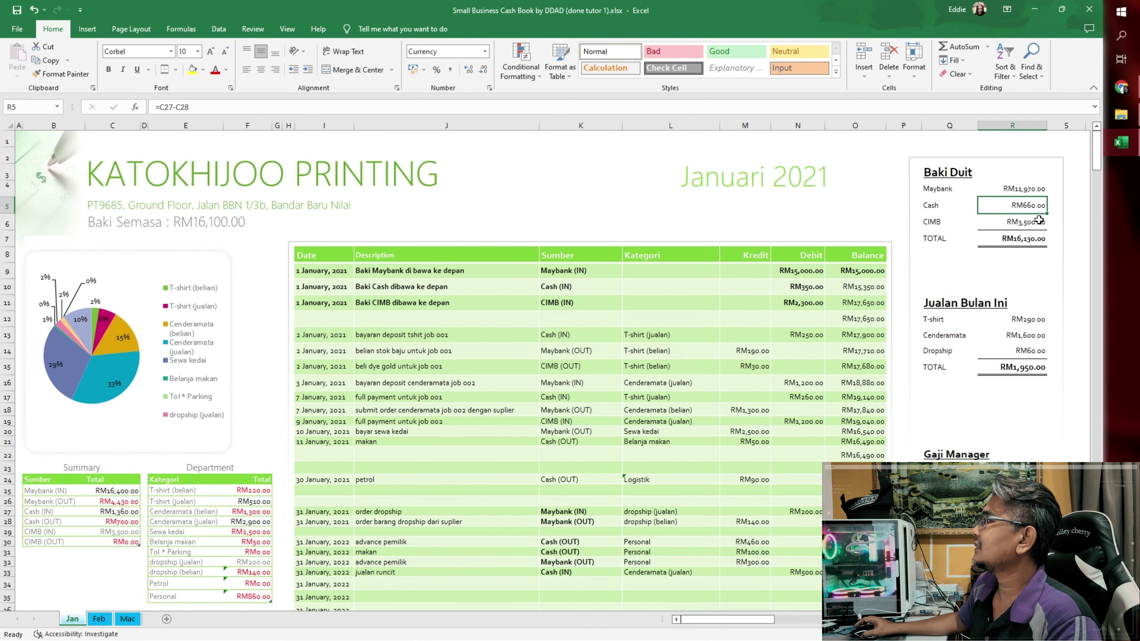
{"action": "scroll", "coordinate": [1039, 219], "scroll_direction": "down", "scroll_amount": 2}
{"action": "scroll", "coordinate": [1039, 218], "scroll_direction": "up", "scroll_amount": 2}
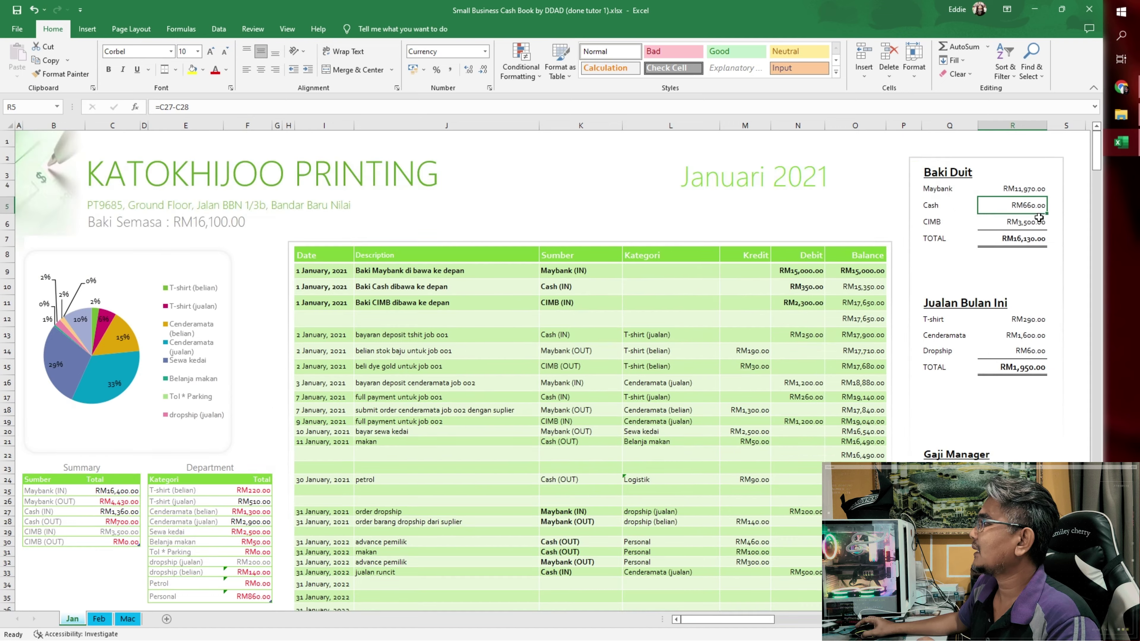
{"action": "key", "text": "Up"}
{"action": "left_click", "coordinate": [1014, 221]}
{"action": "scroll", "coordinate": [1044, 400], "scroll_direction": "down", "scroll_amount": 2}
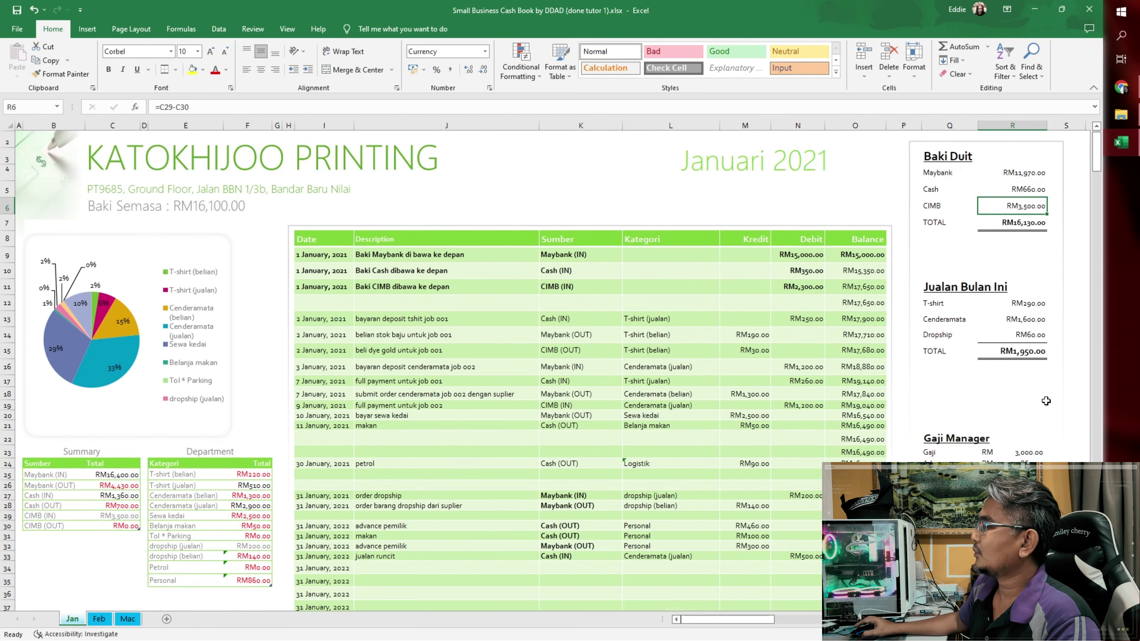
{"action": "left_click", "coordinate": [388, 485]}
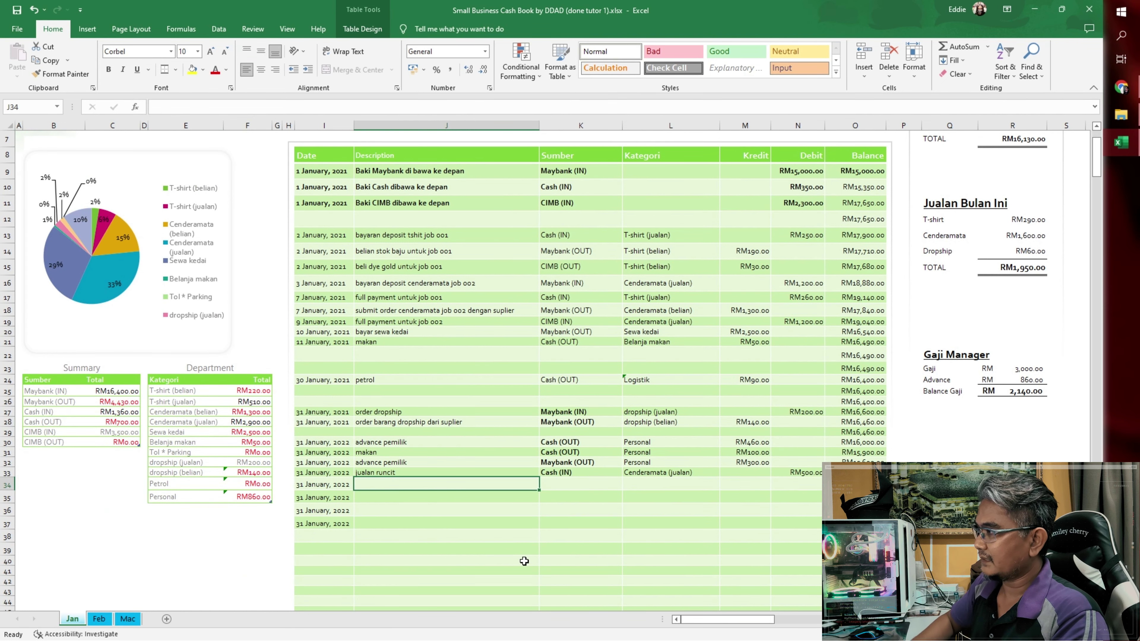
Step: Record cash to cimb in row 34 as a Cash (OUT) credit of 500
{"action": "type", "text": "cas"}
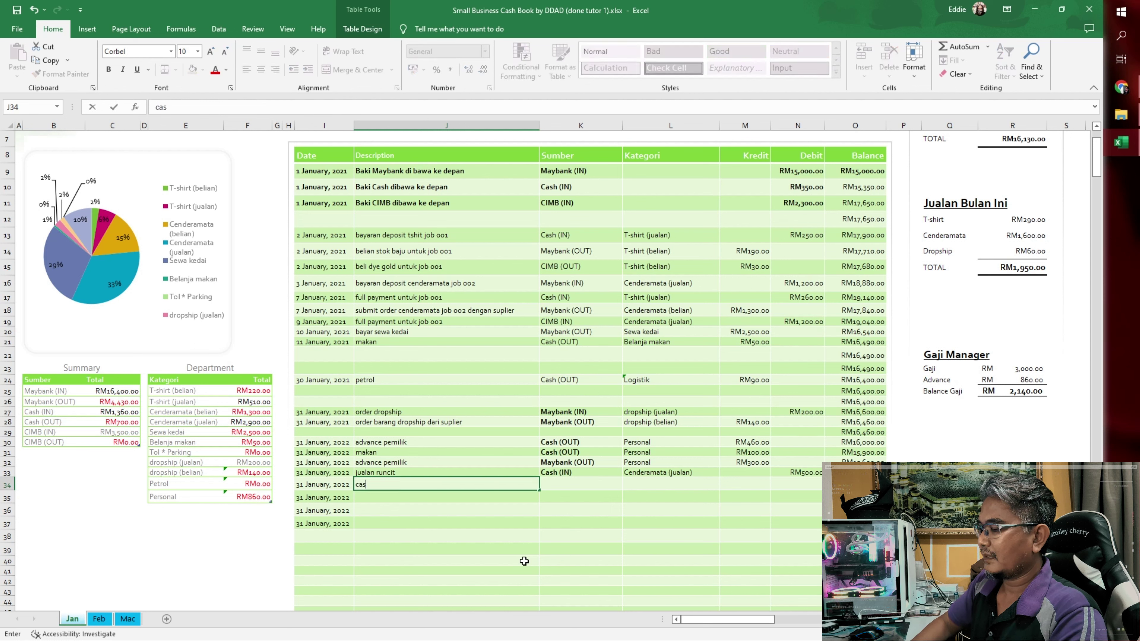
{"action": "type", "text": "h to cimb"}
{"action": "key", "text": "Tab"}
{"action": "left_click", "coordinate": [627, 485]}
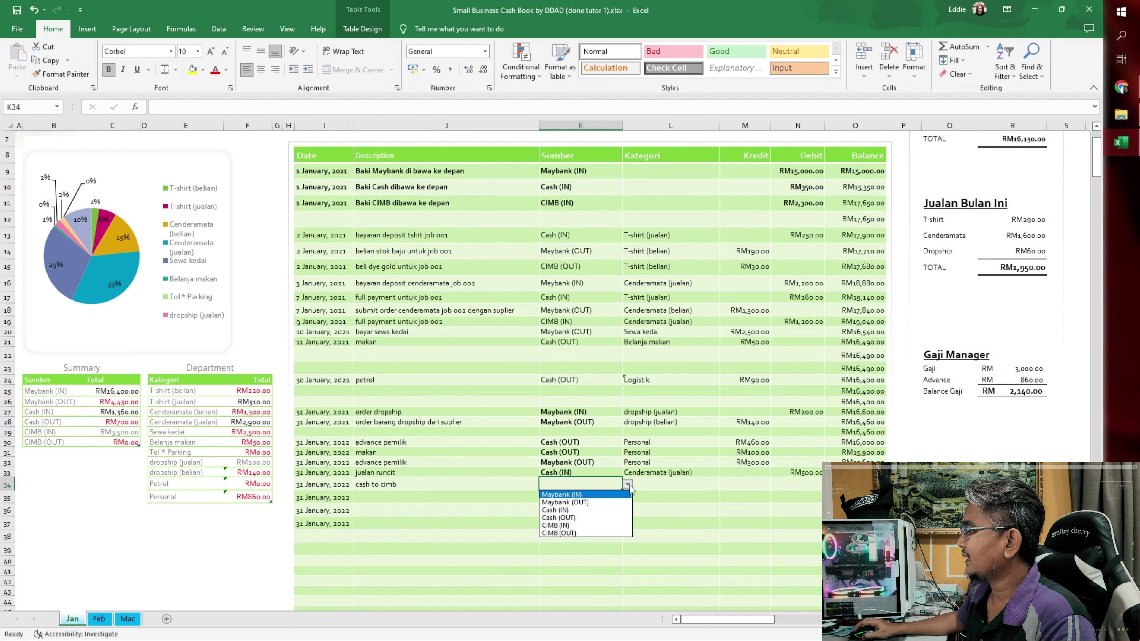
{"action": "left_click", "coordinate": [591, 515]}
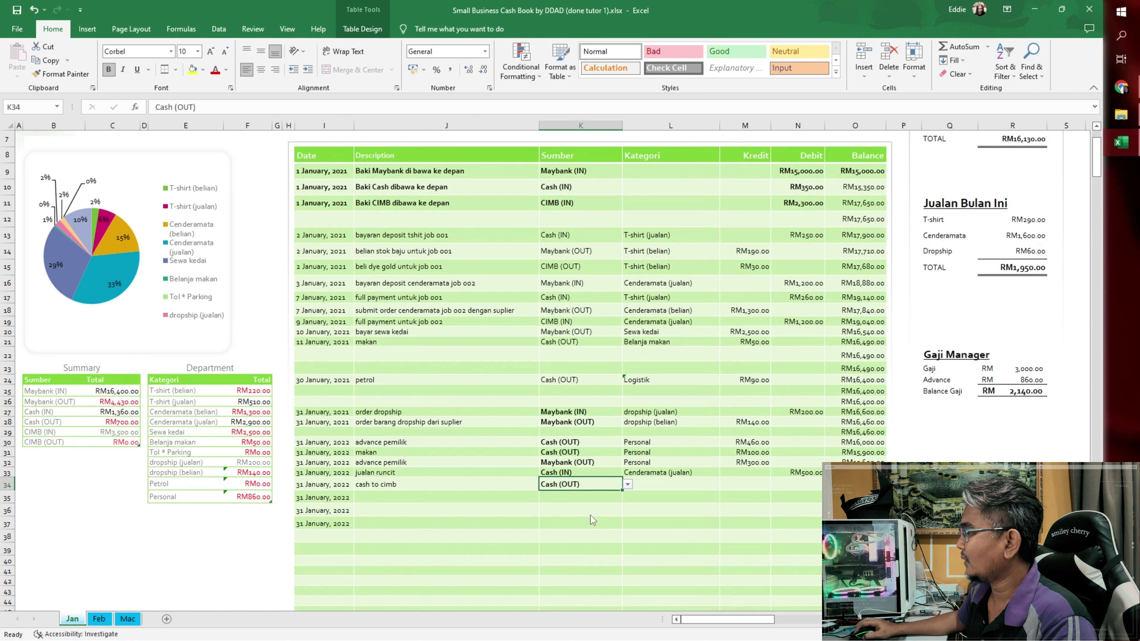
{"action": "left_click", "coordinate": [759, 486]}
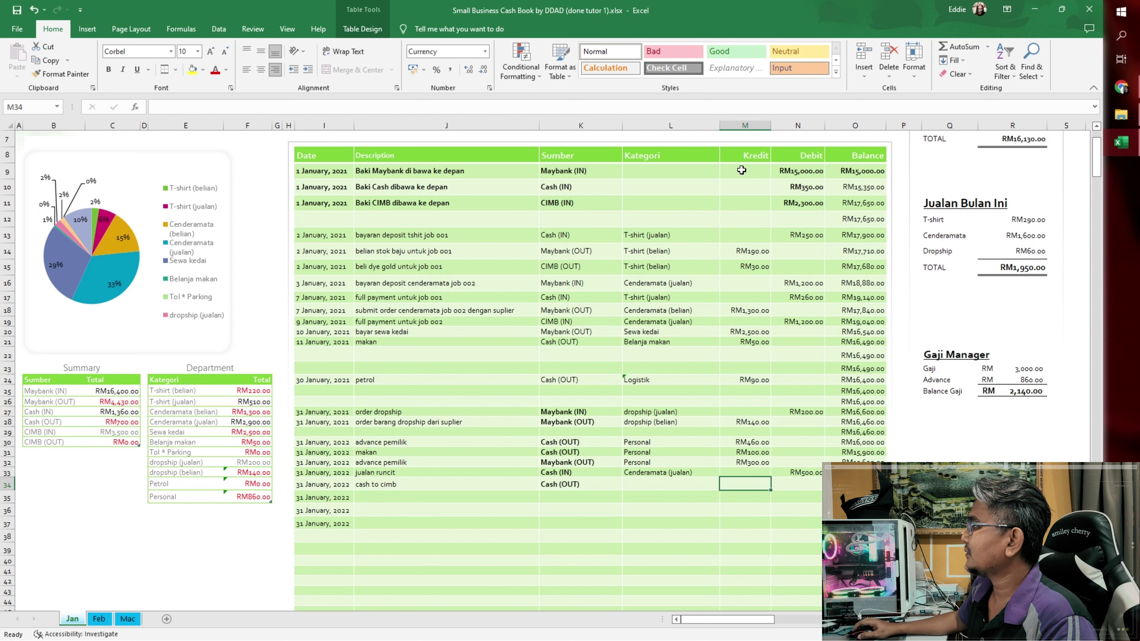
{"action": "type", "text": "500"}
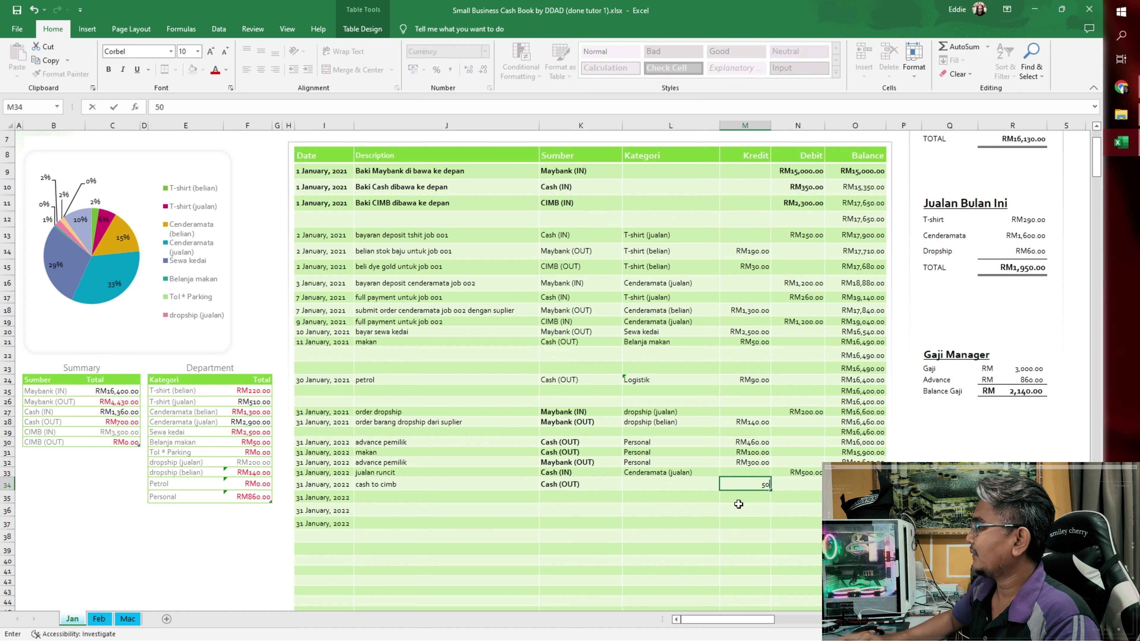
{"action": "left_click", "coordinate": [407, 496]}
Step: Add the matching cash to cimb row 35 as a CIMB (IN) debit of 500
{"action": "type", "text": "c"}
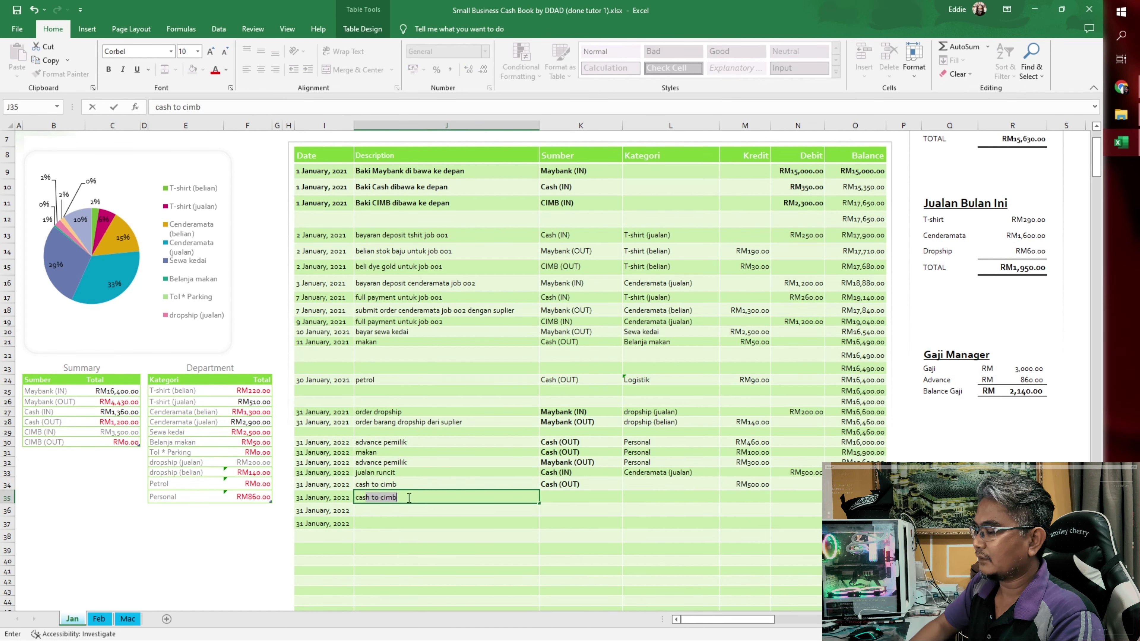
{"action": "type", "text": "c"}
{"action": "key", "text": "Tab"}
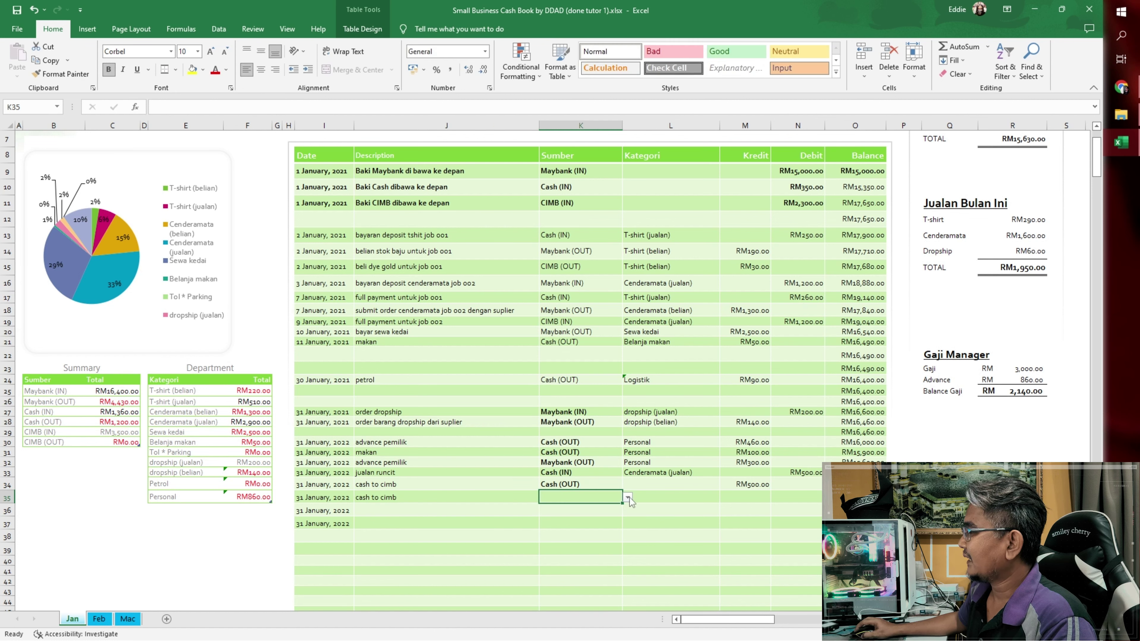
{"action": "left_click", "coordinate": [628, 498]}
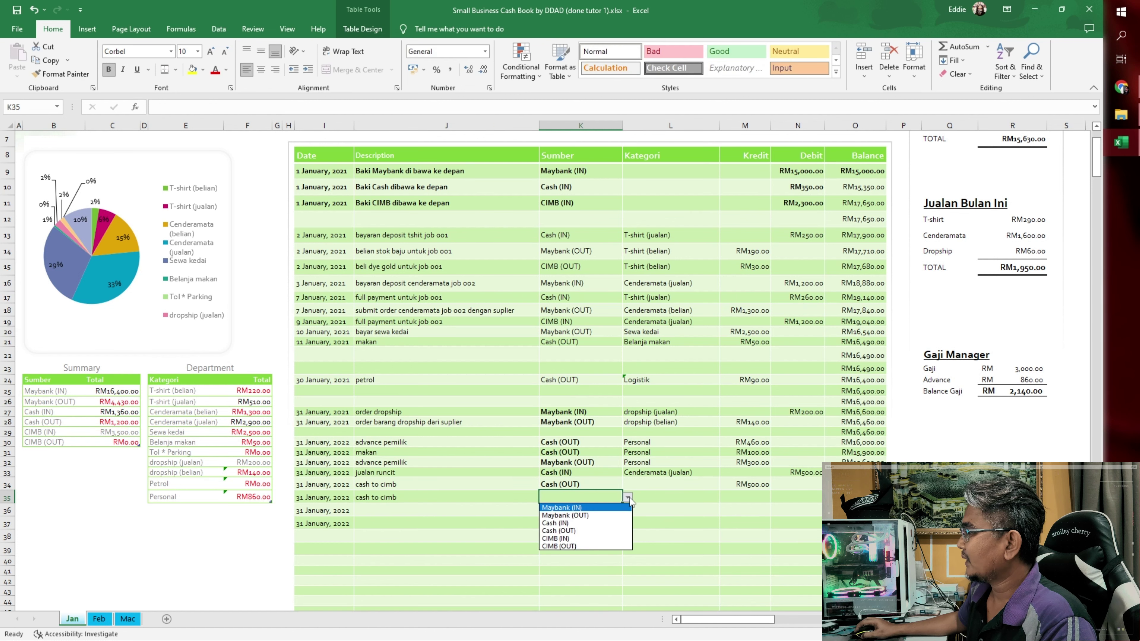
{"action": "left_click", "coordinate": [577, 539]}
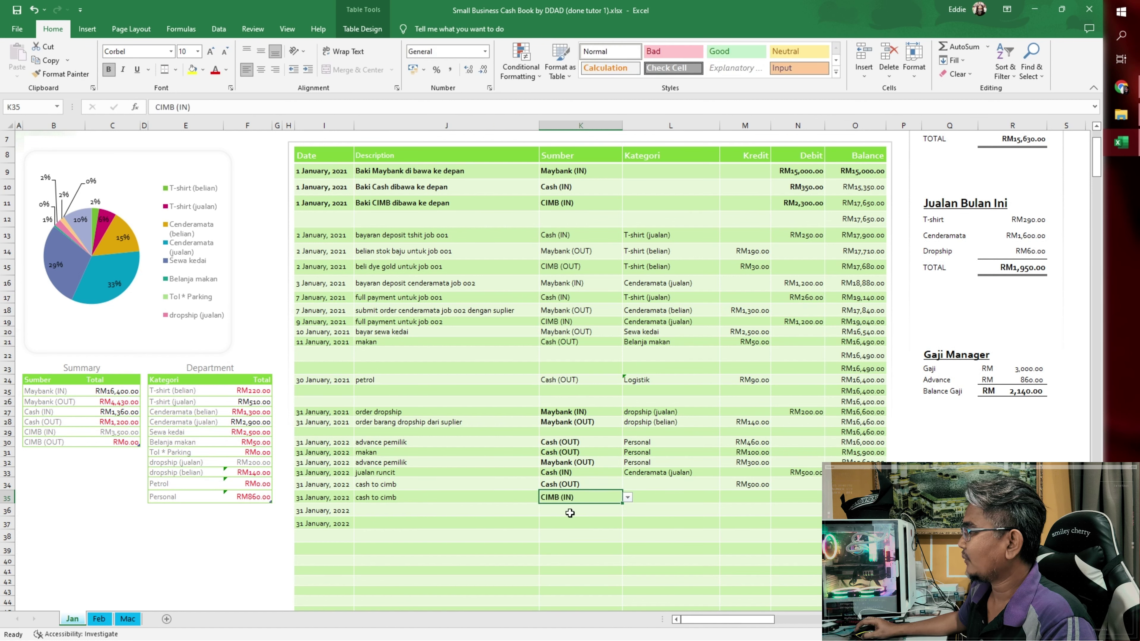
{"action": "left_click", "coordinate": [789, 496]}
{"action": "type", "text": "500"}
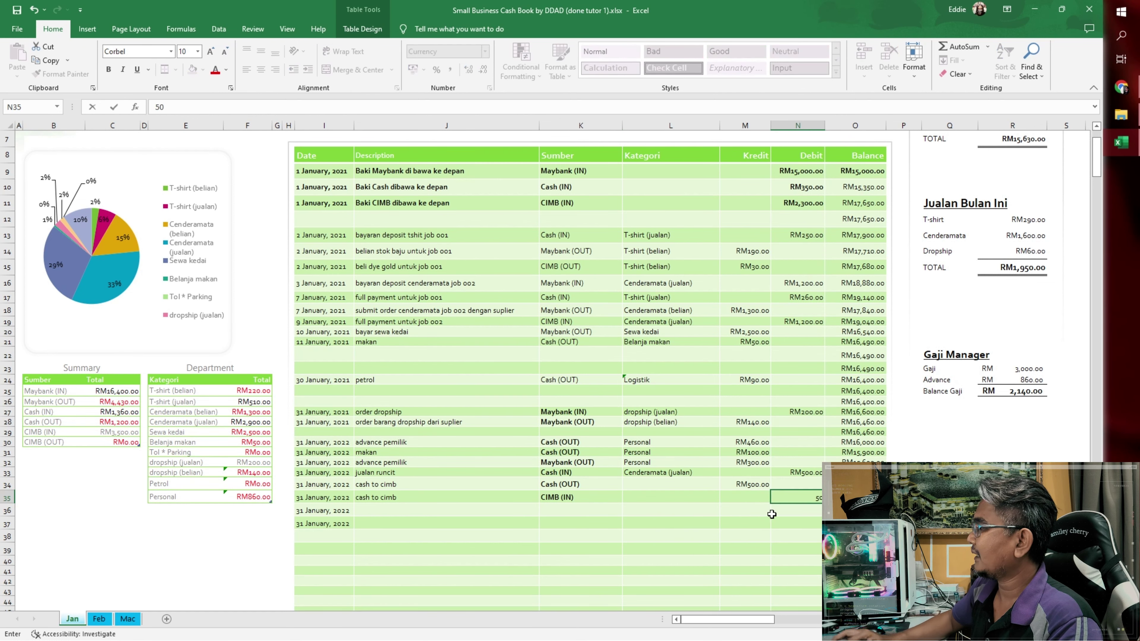
{"action": "left_click", "coordinate": [753, 527]}
{"action": "scroll", "coordinate": [898, 360], "scroll_direction": "up", "scroll_amount": 2}
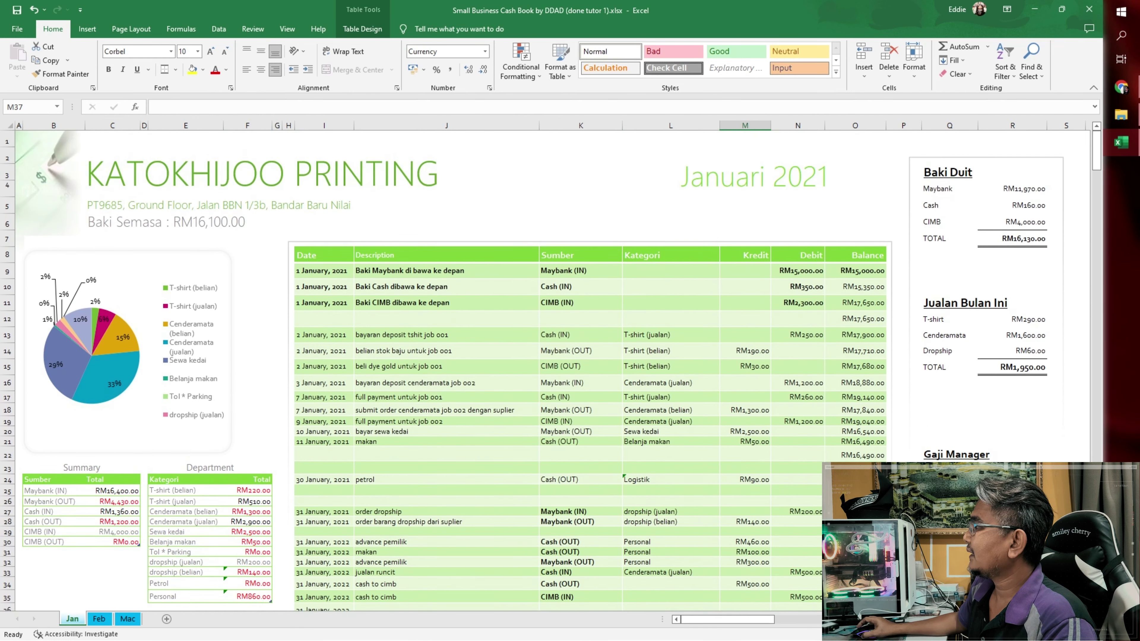
{"action": "left_click", "coordinate": [1003, 239]}
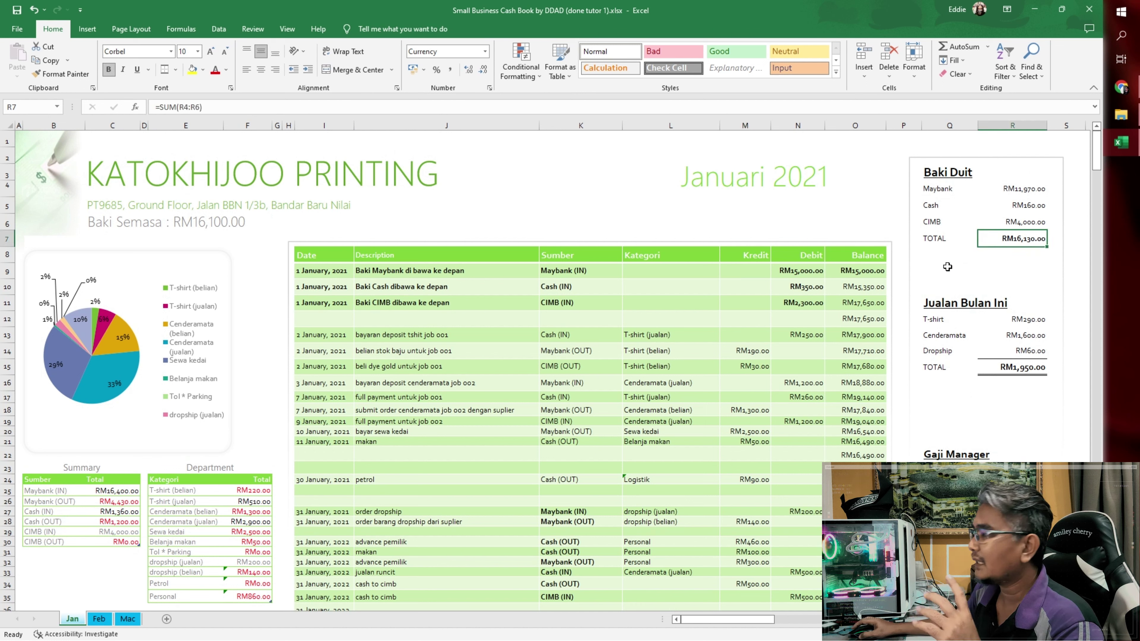
{"action": "left_click", "coordinate": [989, 206]}
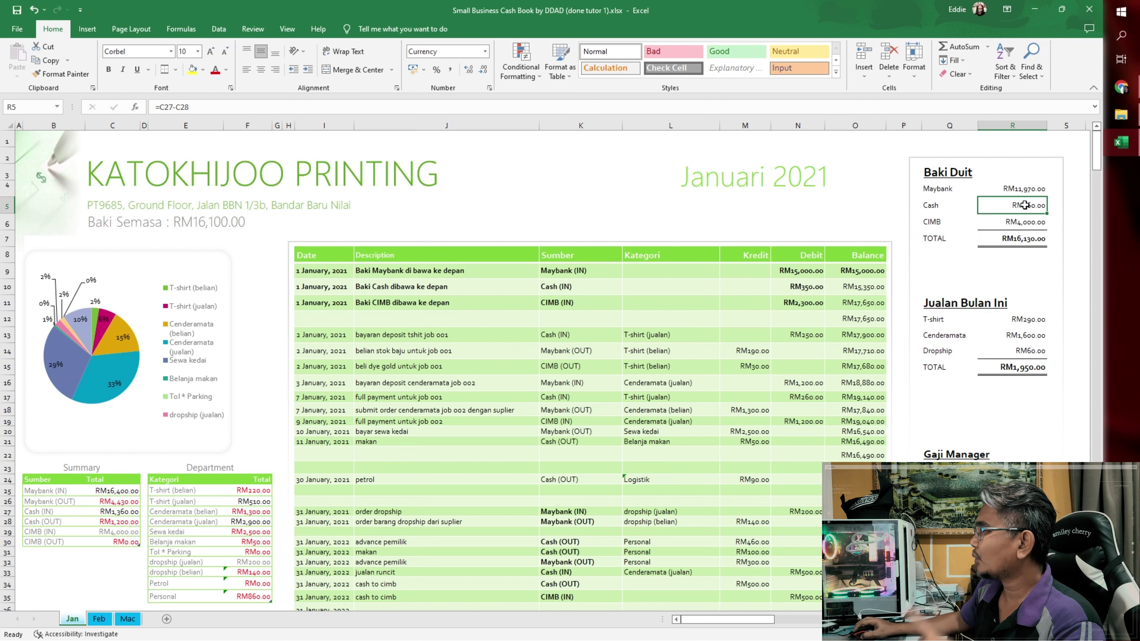
{"action": "left_click_drag", "start_coordinate": [934, 205], "coordinate": [992, 206]}
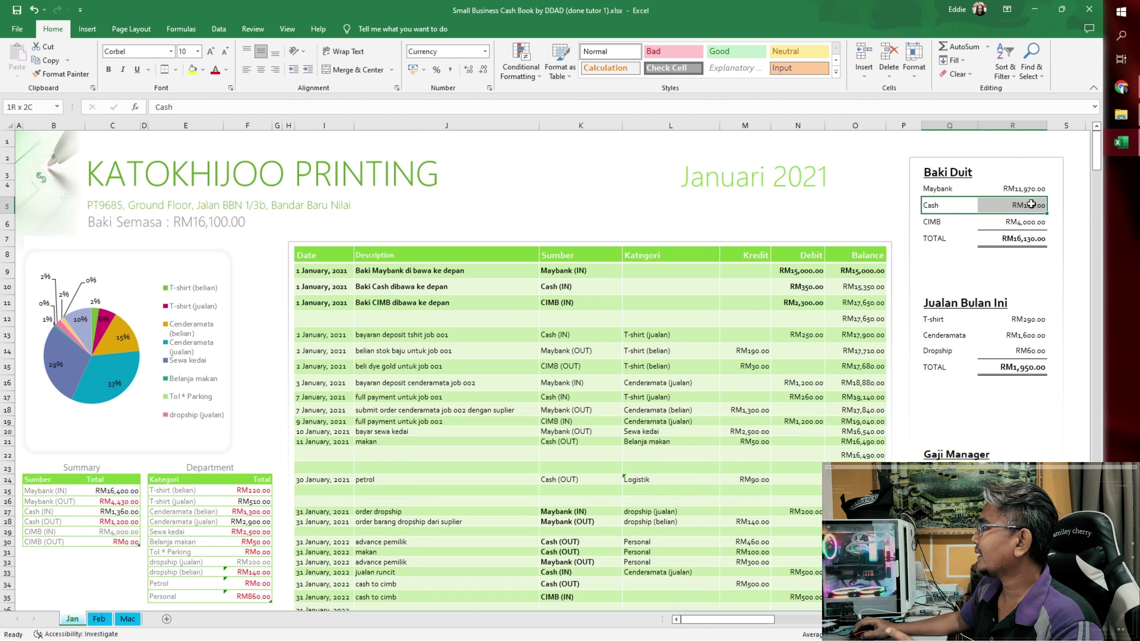
{"action": "left_click_drag", "start_coordinate": [957, 222], "coordinate": [1017, 222]}
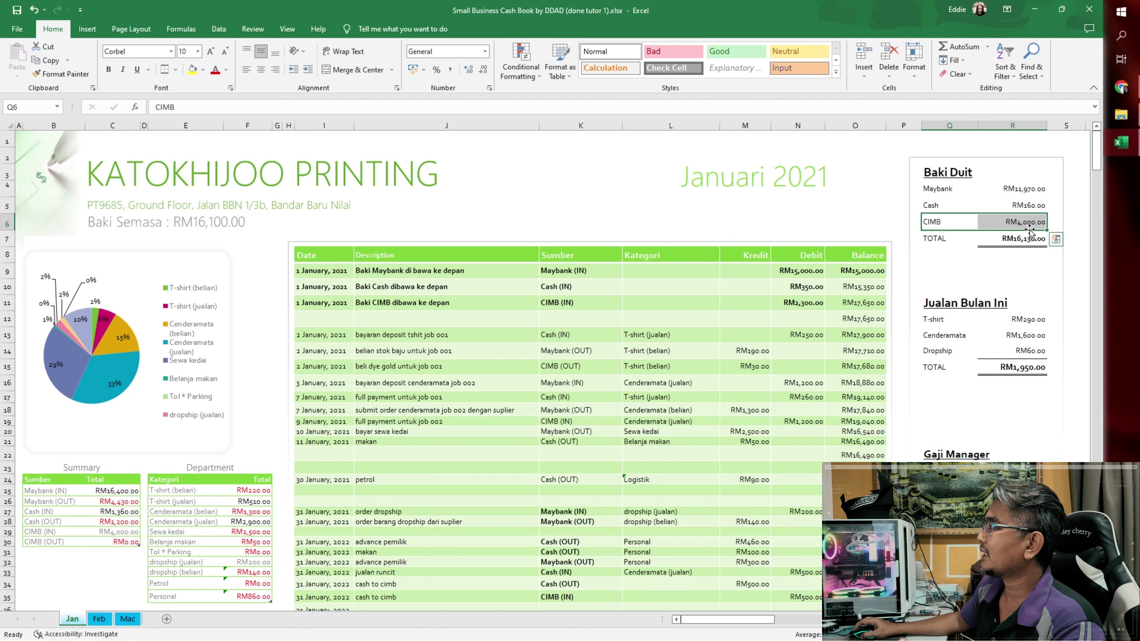
{"action": "left_click", "coordinate": [1023, 255]}
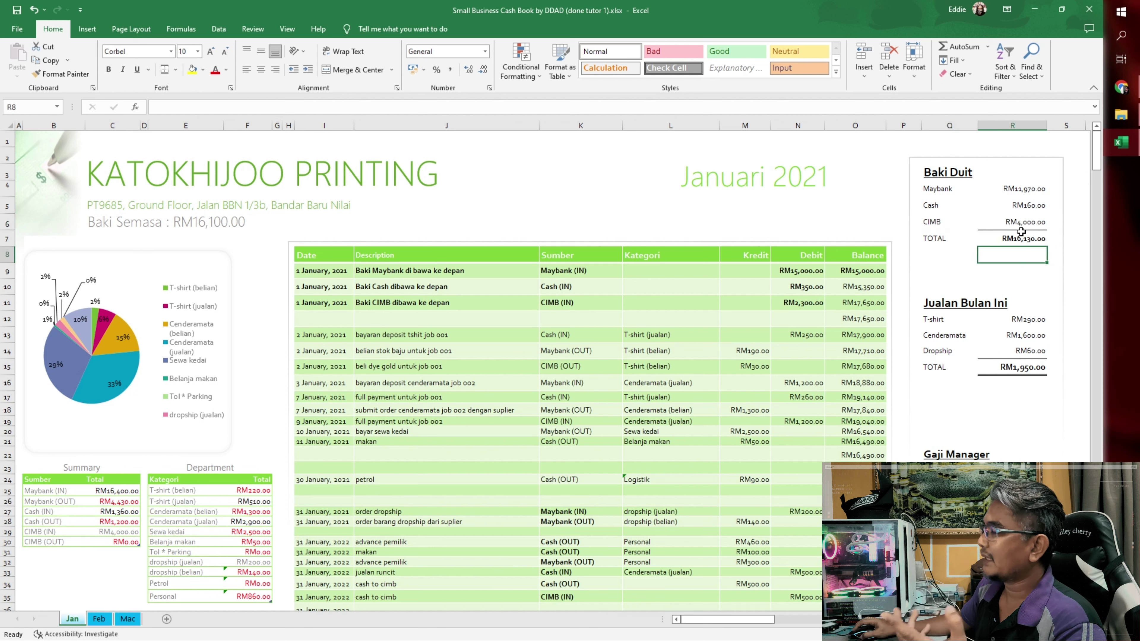
{"action": "left_click", "coordinate": [1025, 222]}
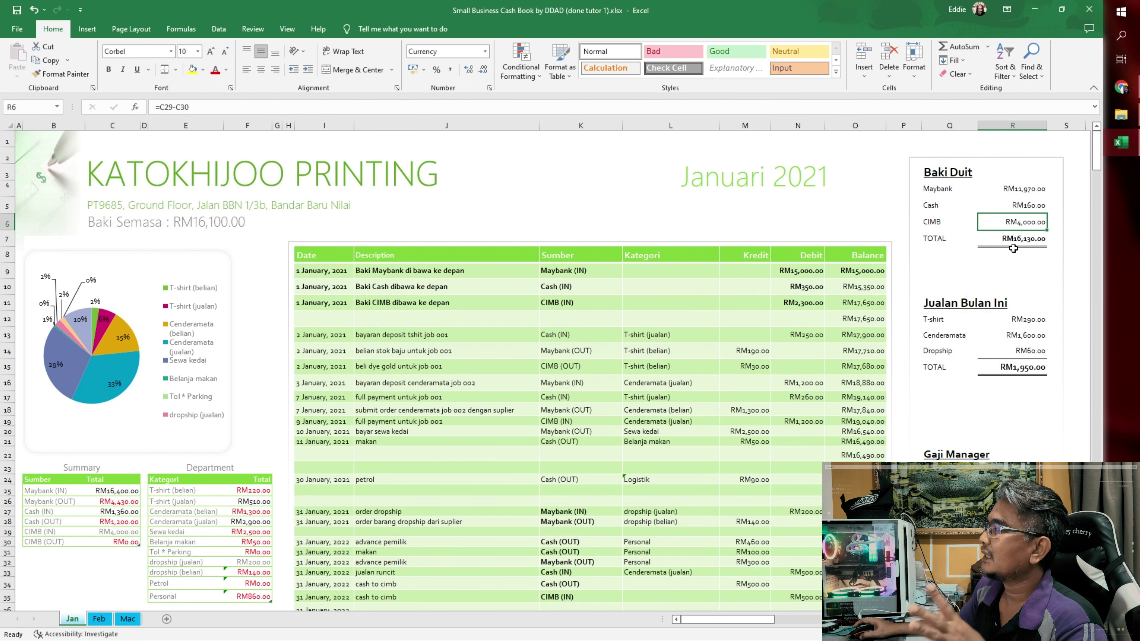
{"action": "scroll", "coordinate": [1011, 248], "scroll_direction": "down", "scroll_amount": 3}
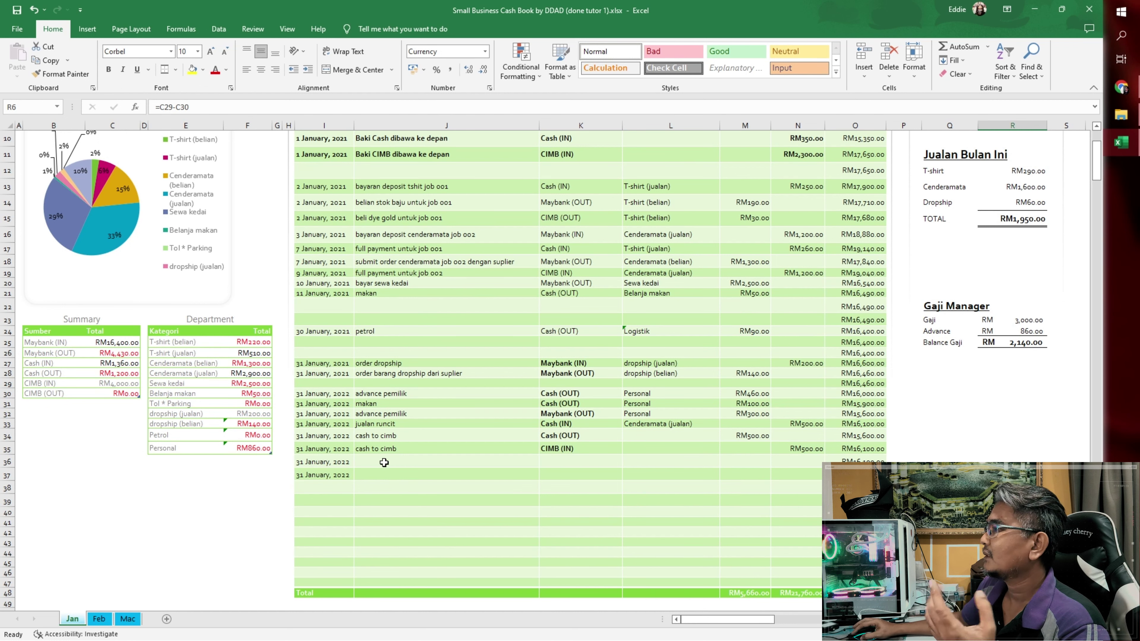
{"action": "left_click", "coordinate": [384, 463]}
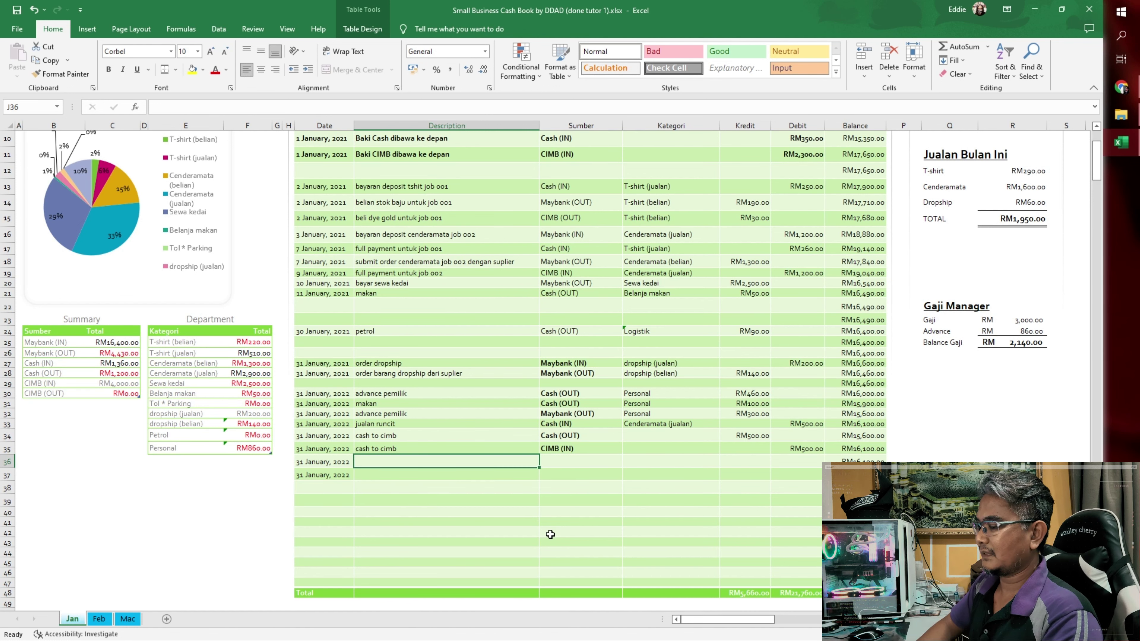
Step: Enter a dividen cimb row with CIMB (IN) as the source and a 0.16 debit
{"action": "type", "text": "dividen cimb"}
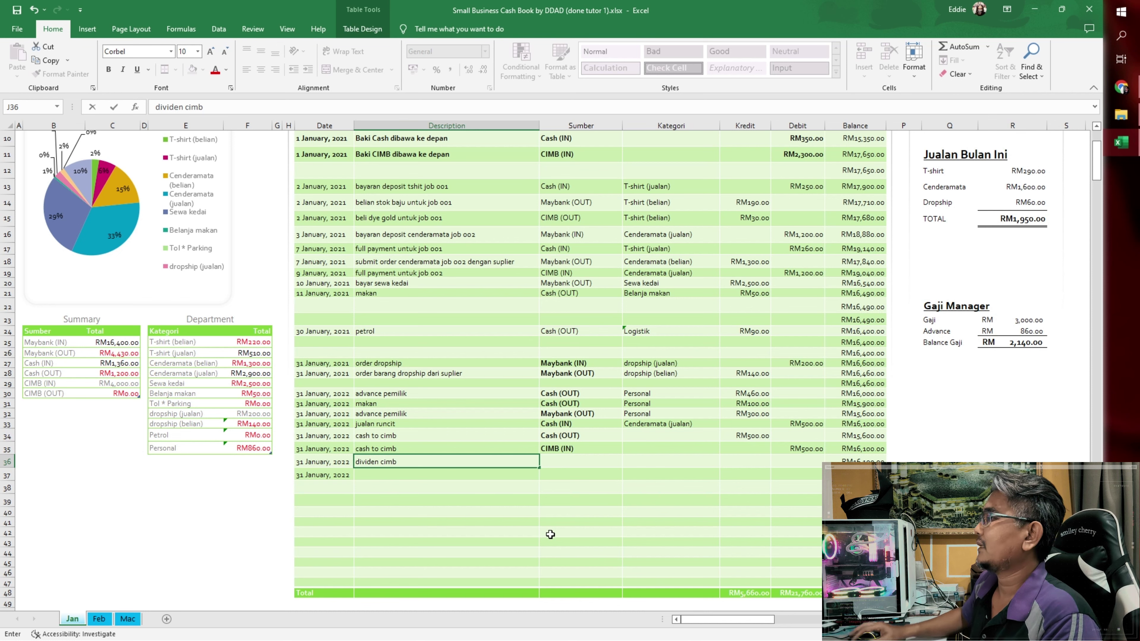
{"action": "key", "text": "Tab"}
{"action": "key", "text": "alt+Down"}
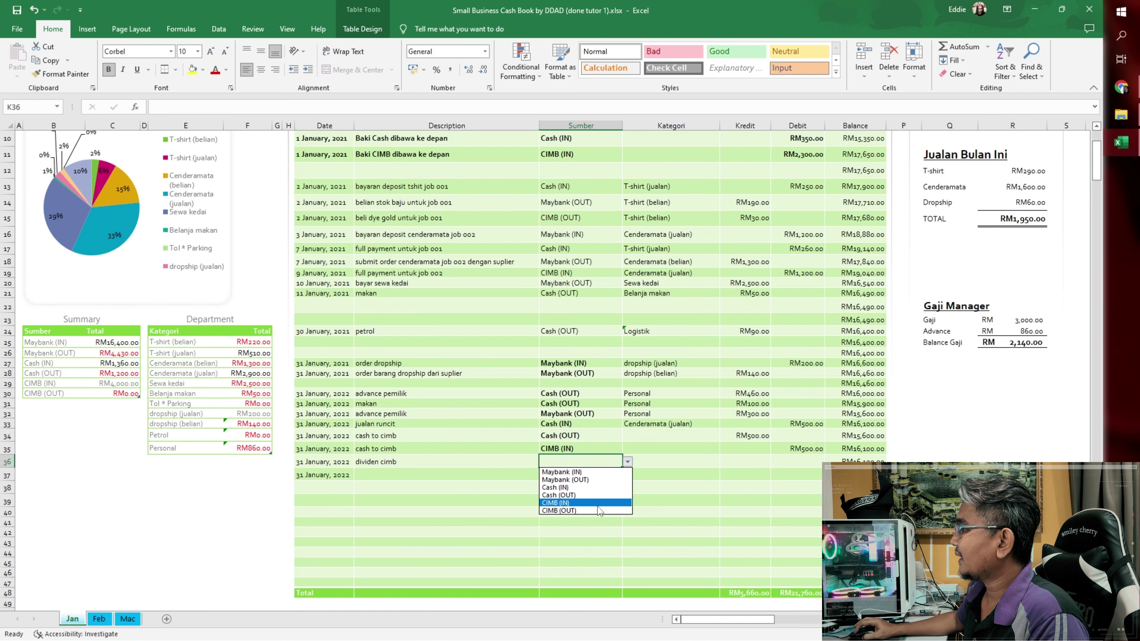
{"action": "left_click", "coordinate": [597, 508]}
{"action": "key", "text": "Tab"}
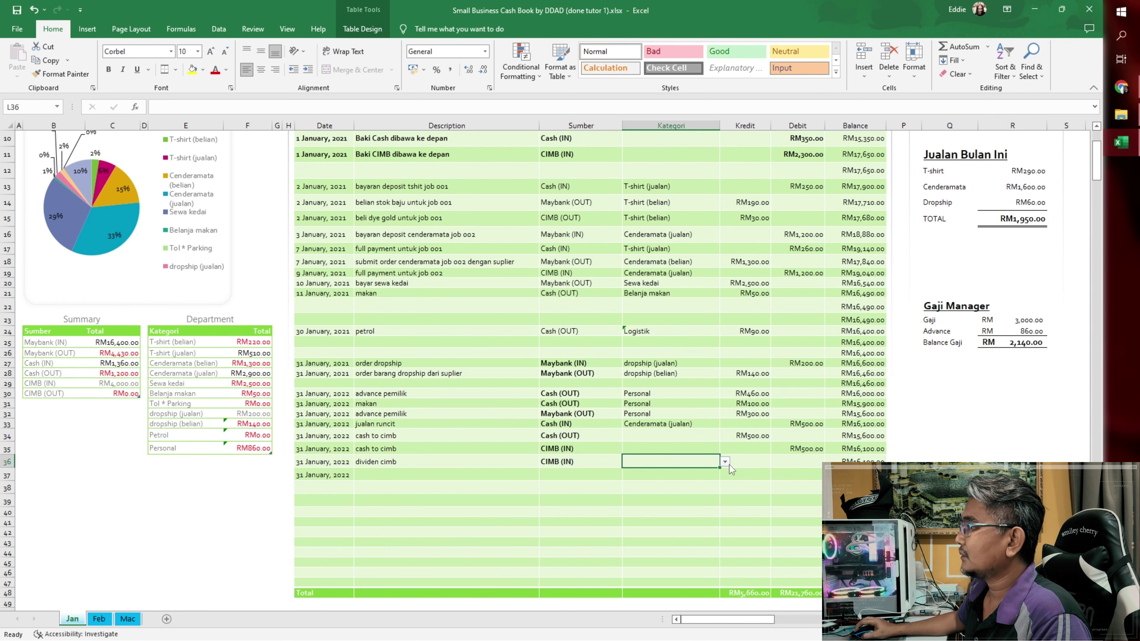
{"action": "scroll", "coordinate": [799, 560], "scroll_direction": "up", "scroll_amount": 2}
{"action": "left_click", "coordinate": [799, 560]}
{"action": "type", "text": "0."}
{"action": "key", "text": "Return"}
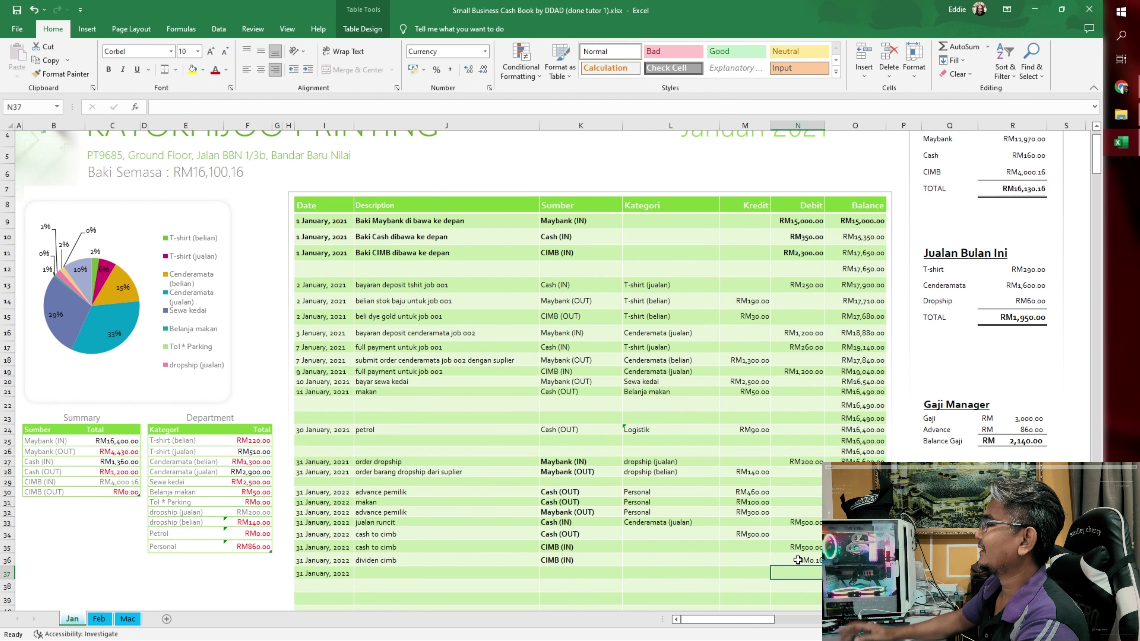
Step: Check the updated CIMB, Maybank and TOTAL balance formulas
{"action": "left_click", "coordinate": [965, 172]}
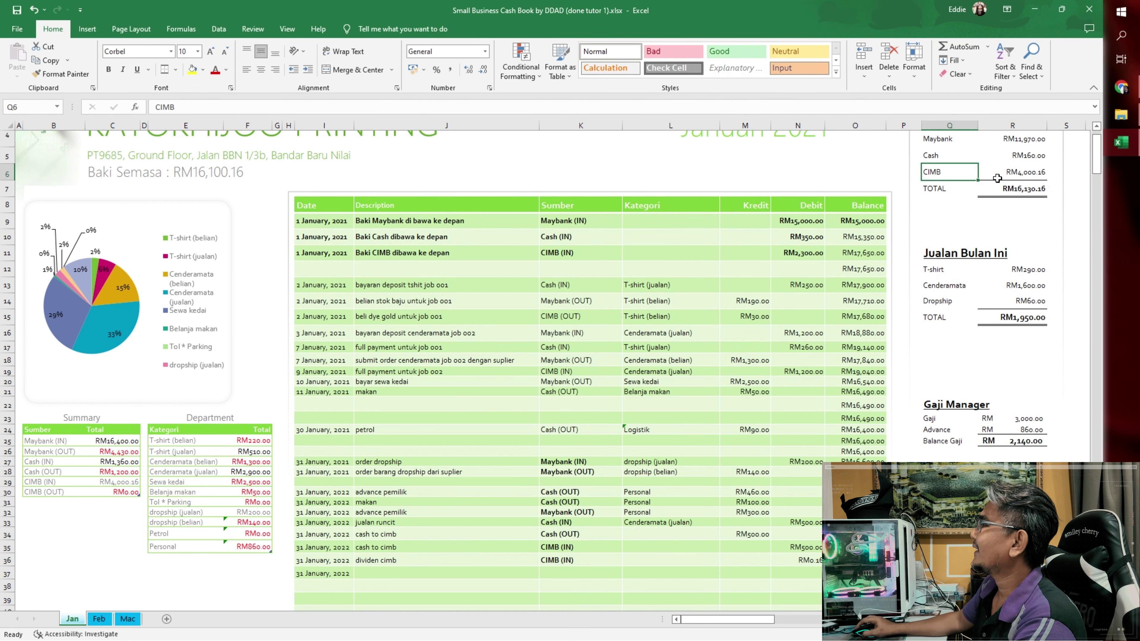
{"action": "scroll", "coordinate": [979, 195], "scroll_direction": "up", "scroll_amount": 1}
{"action": "scroll", "coordinate": [979, 195], "scroll_direction": "up", "scroll_amount": 1}
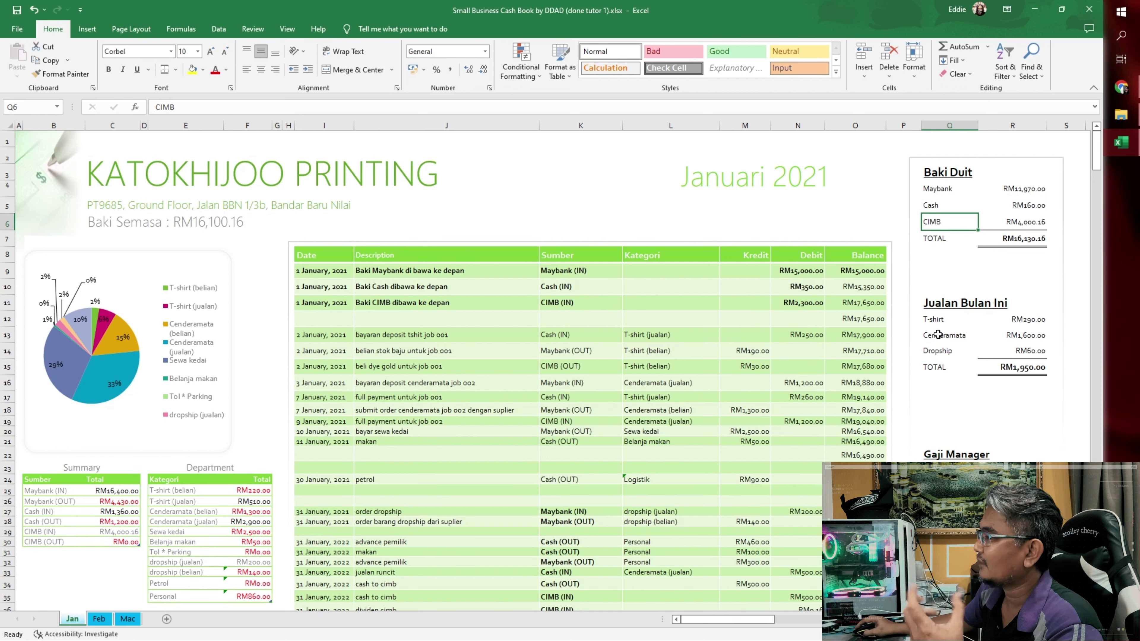
{"action": "key", "text": "Up"}
{"action": "key", "text": "Up"}
{"action": "key", "text": "Right"}
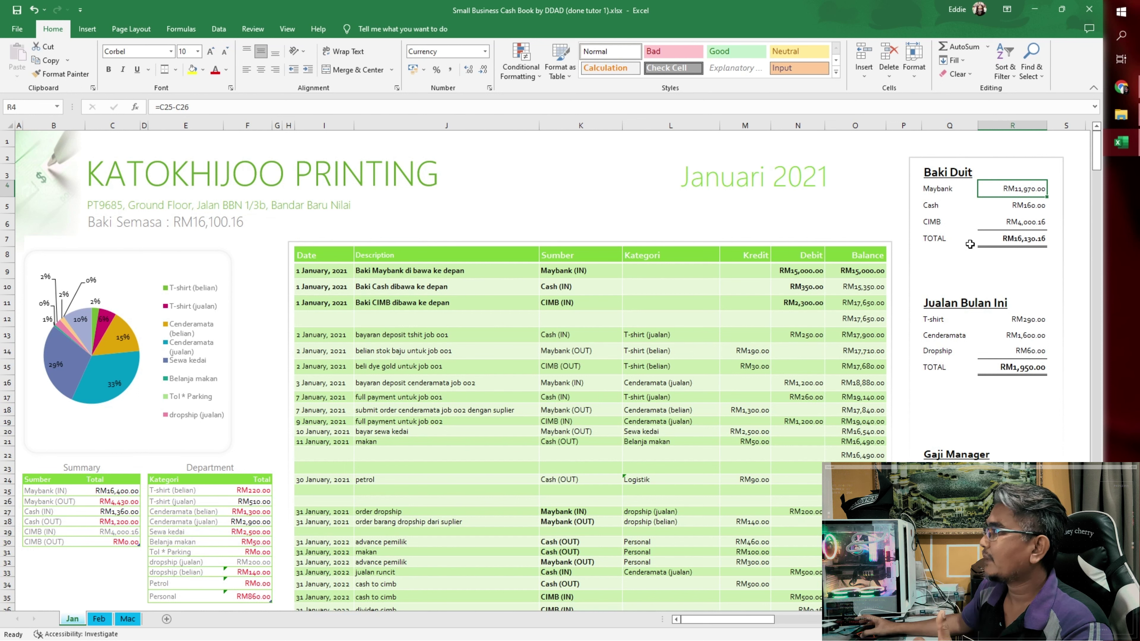
{"action": "left_click", "coordinate": [963, 240]}
{"action": "left_click", "coordinate": [990, 241]}
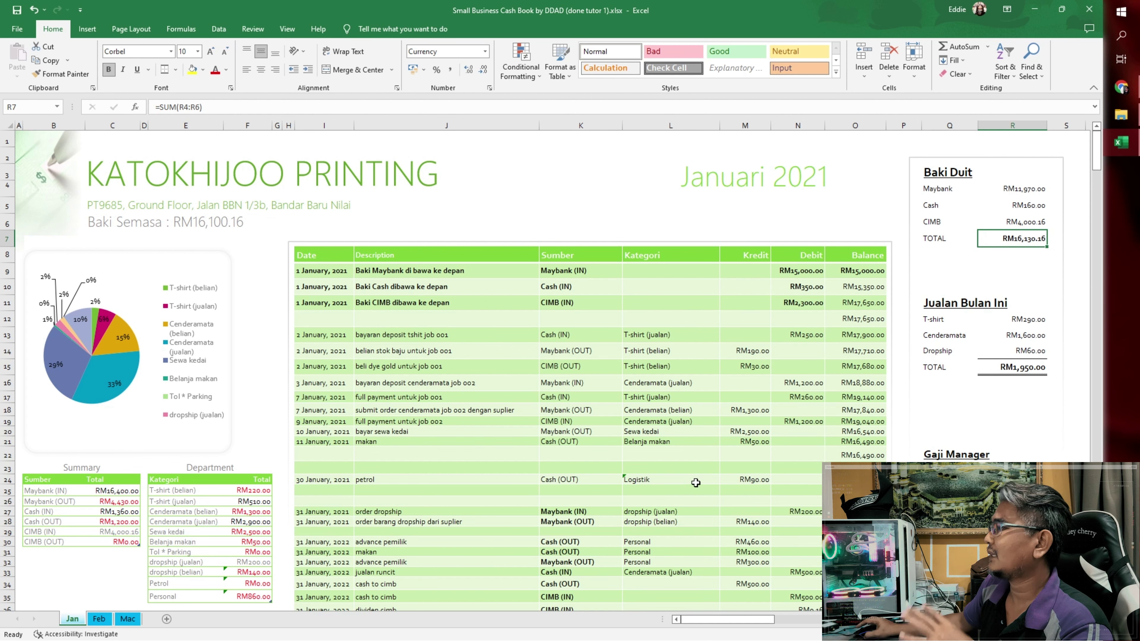
{"action": "scroll", "coordinate": [691, 482], "scroll_direction": "down", "scroll_amount": 3}
{"action": "left_click", "coordinate": [688, 494]}
{"action": "scroll", "coordinate": [180, 450], "scroll_direction": "down", "scroll_amount": 1}
{"action": "left_click", "coordinate": [185, 425]}
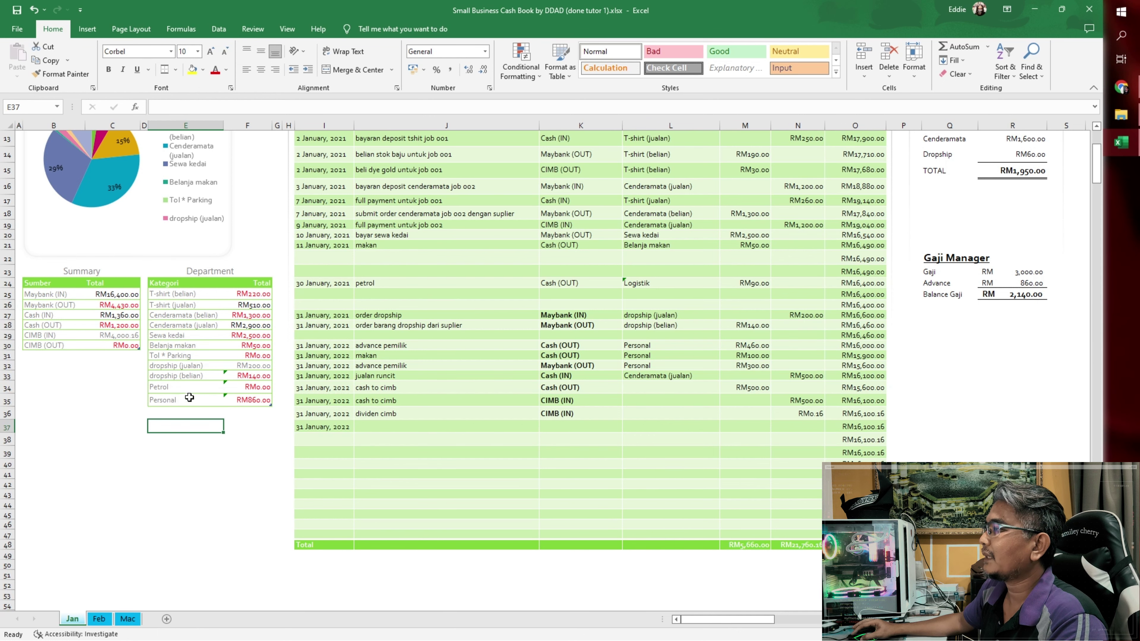
Step: Extend the Department table with a Utilities row in E36, its SUMIF total showing RM0.00
{"action": "scroll", "coordinate": [179, 360], "scroll_direction": "up", "scroll_amount": 2}
{"action": "left_click", "coordinate": [251, 496]}
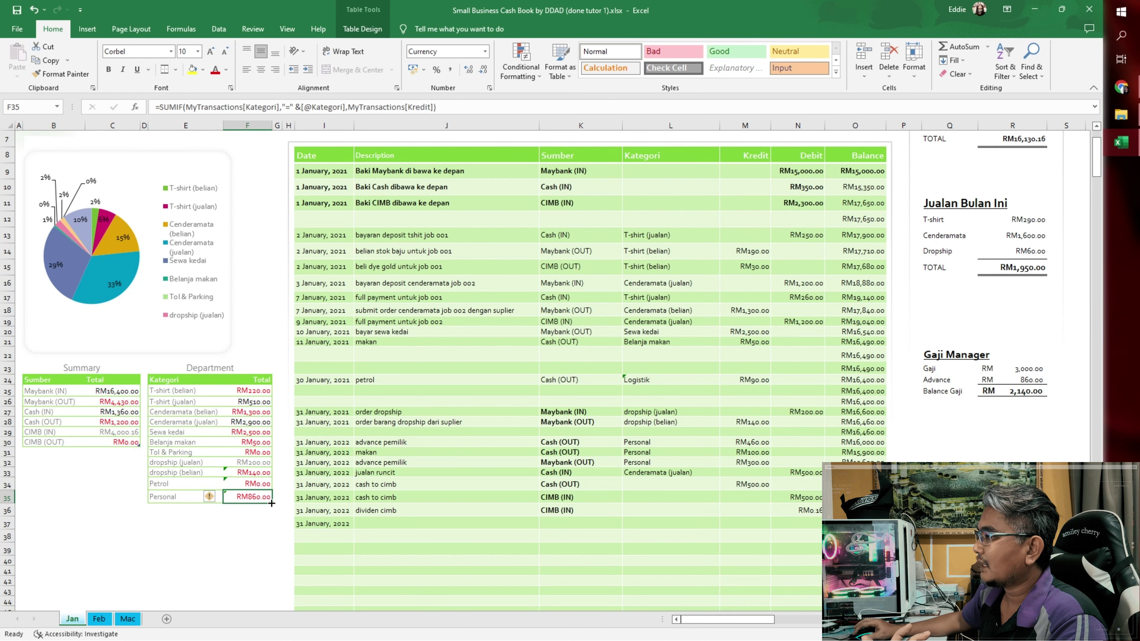
{"action": "left_click_drag", "start_coordinate": [272, 506], "coordinate": [273, 517]}
{"action": "left_click", "coordinate": [174, 512]}
{"action": "type", "text": "Utilities"}
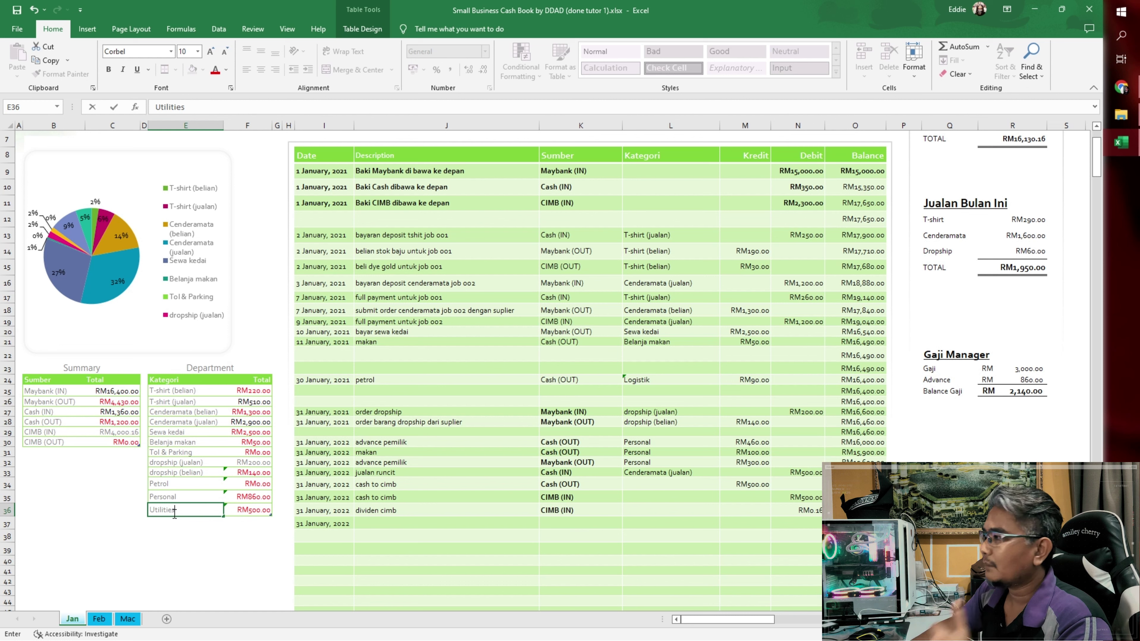
{"action": "key", "text": "Return"}
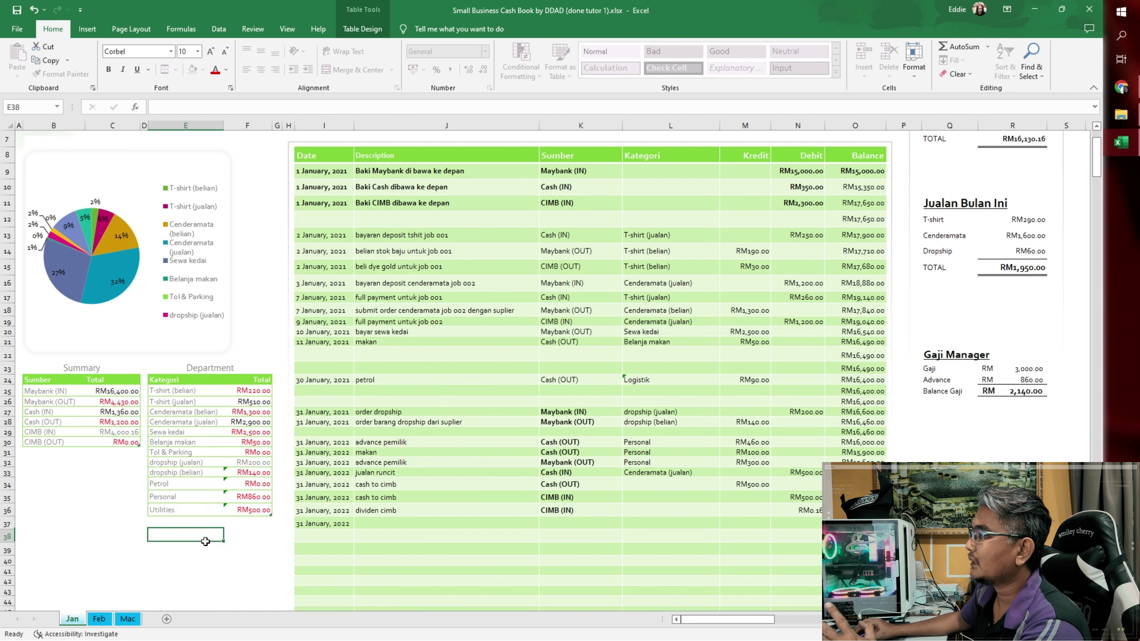
{"action": "double_click", "coordinate": [247, 510]}
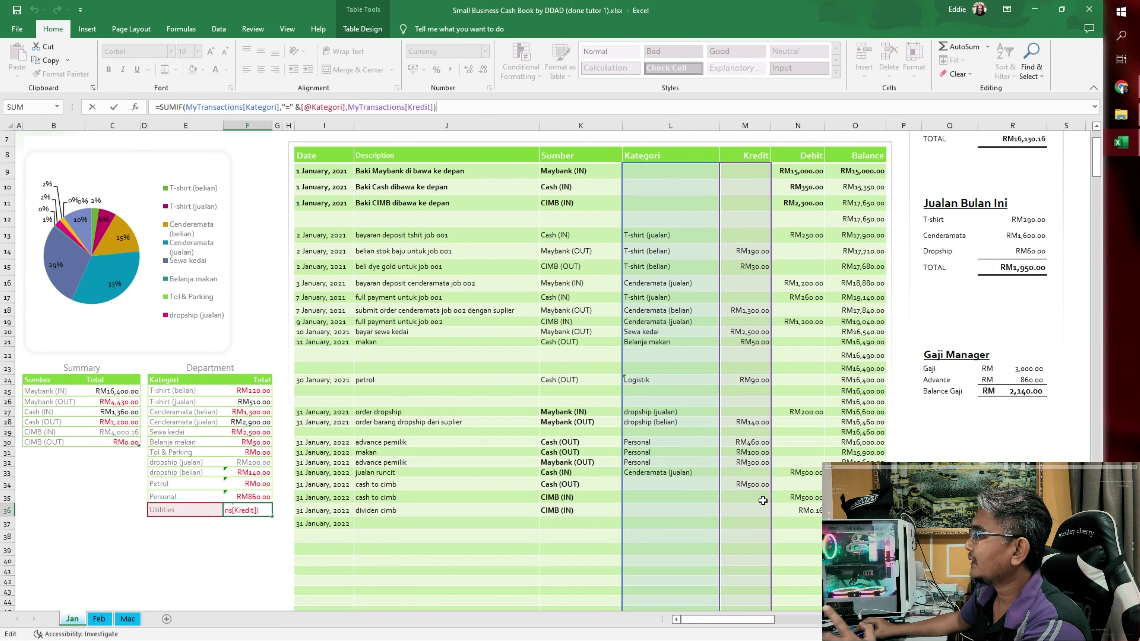
{"action": "left_click", "coordinate": [247, 571]}
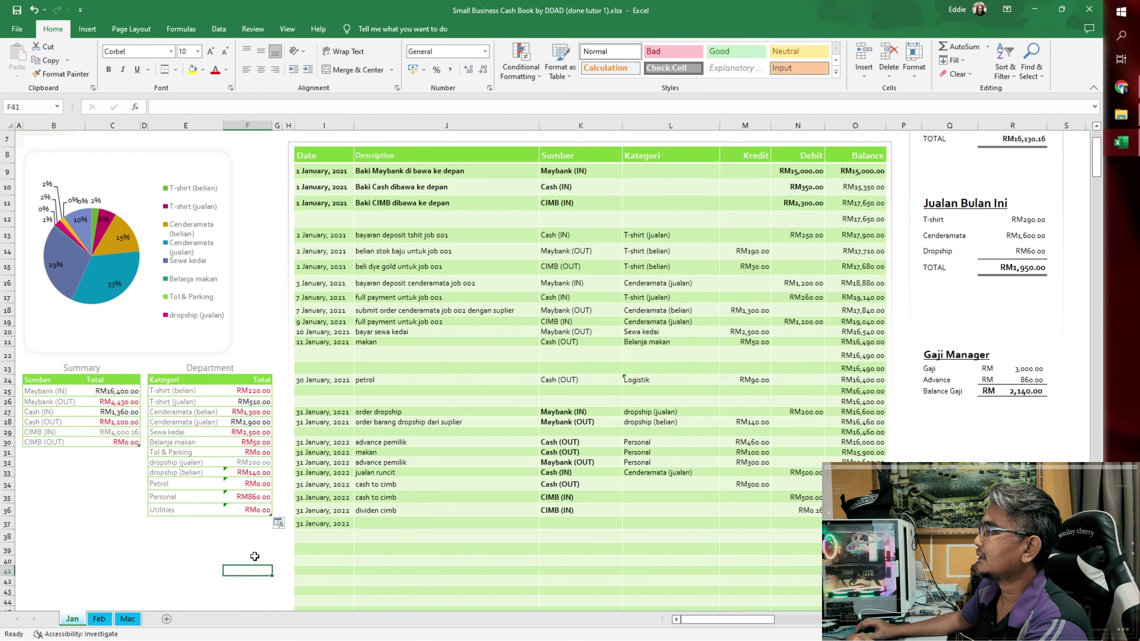
Step: Record 'bill api' as a Maybank (OUT) Utilities expense of 450 in Kredit
{"action": "left_click", "coordinate": [378, 528]}
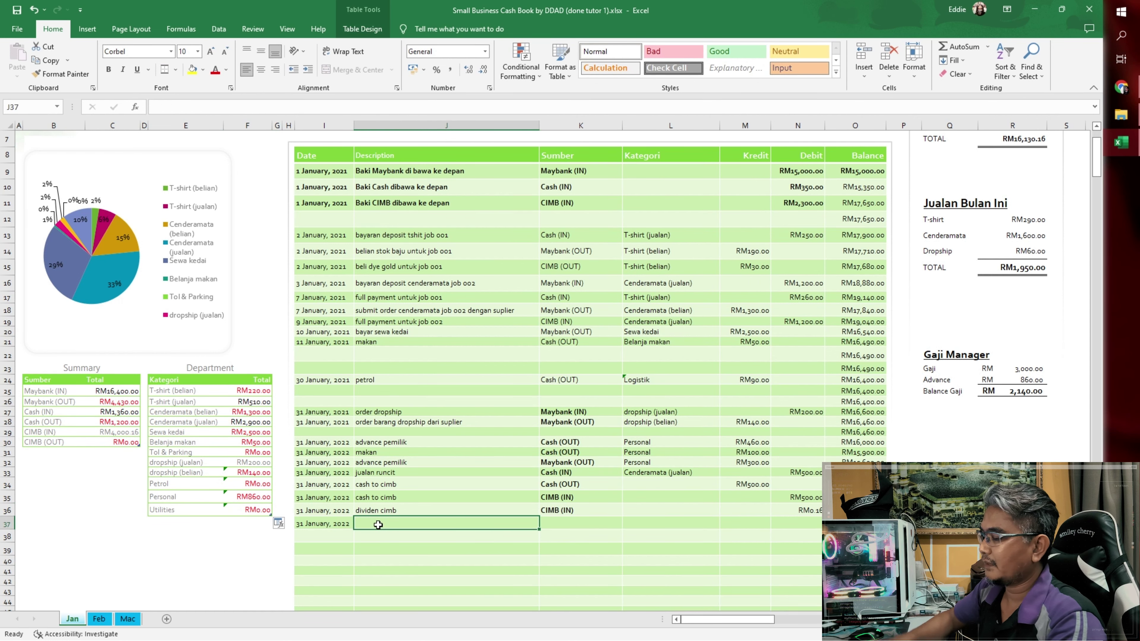
{"action": "type", "text": "bill api"}
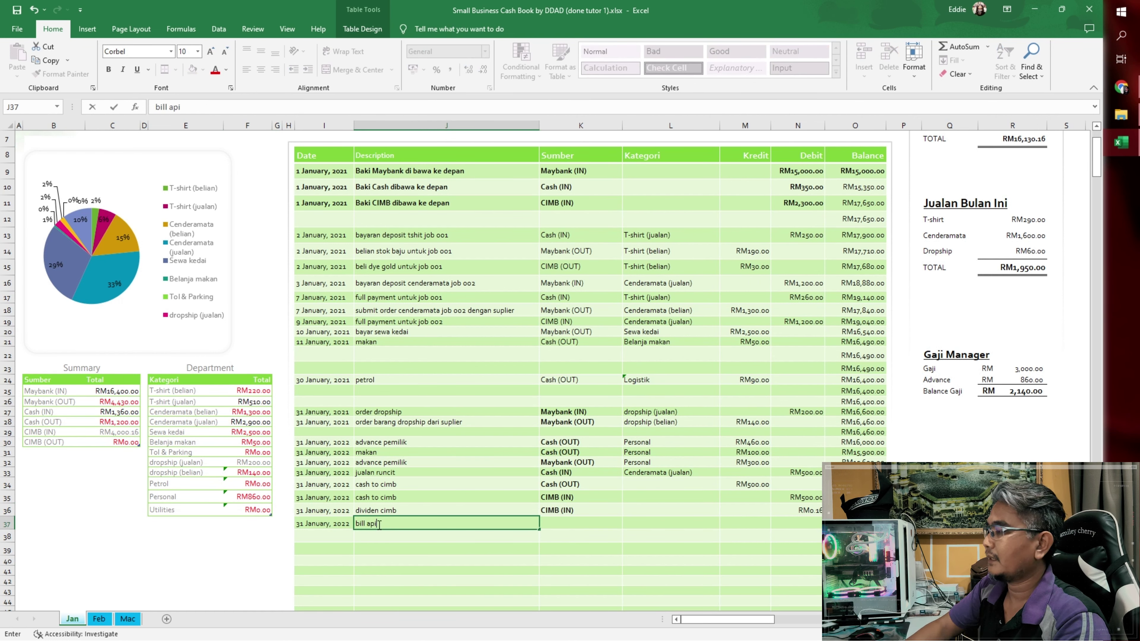
{"action": "key", "text": "Tab"}
{"action": "left_click", "coordinate": [627, 523]}
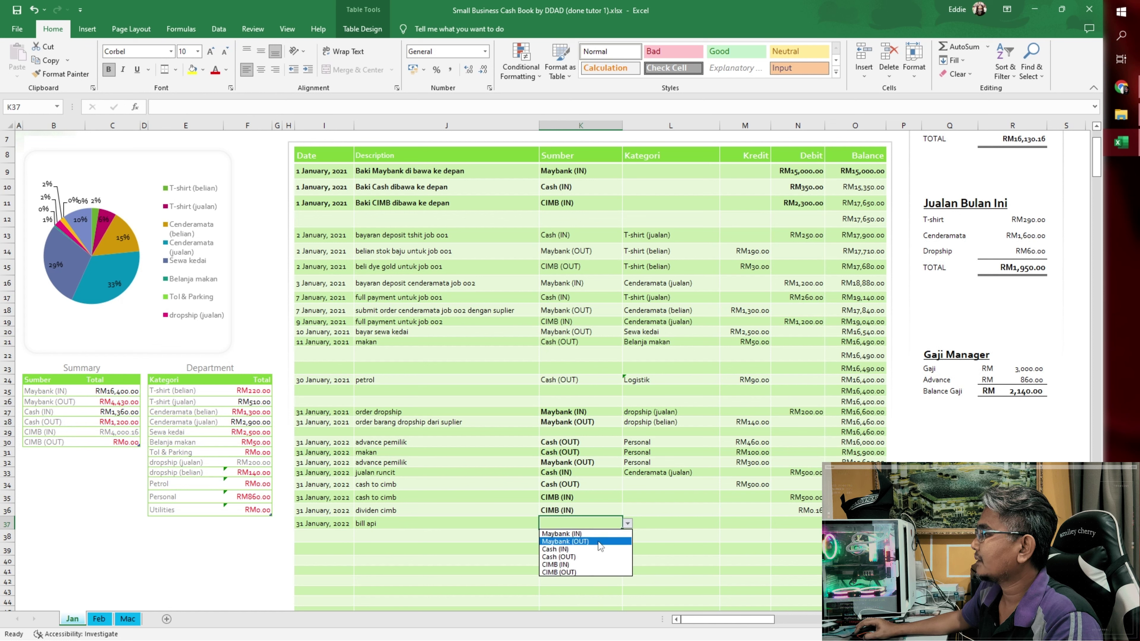
{"action": "left_click", "coordinate": [598, 542]}
{"action": "left_click", "coordinate": [672, 522]}
{"action": "left_click", "coordinate": [725, 523]}
{"action": "left_click_drag", "start_coordinate": [724, 542], "coordinate": [726, 568]}
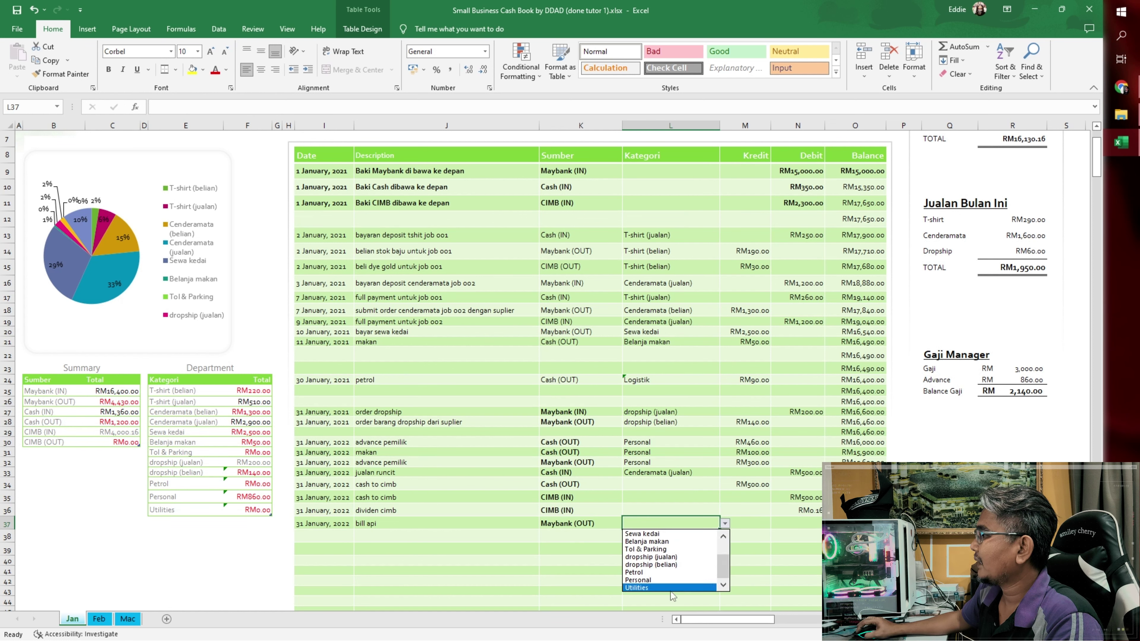
{"action": "left_click", "coordinate": [662, 589]}
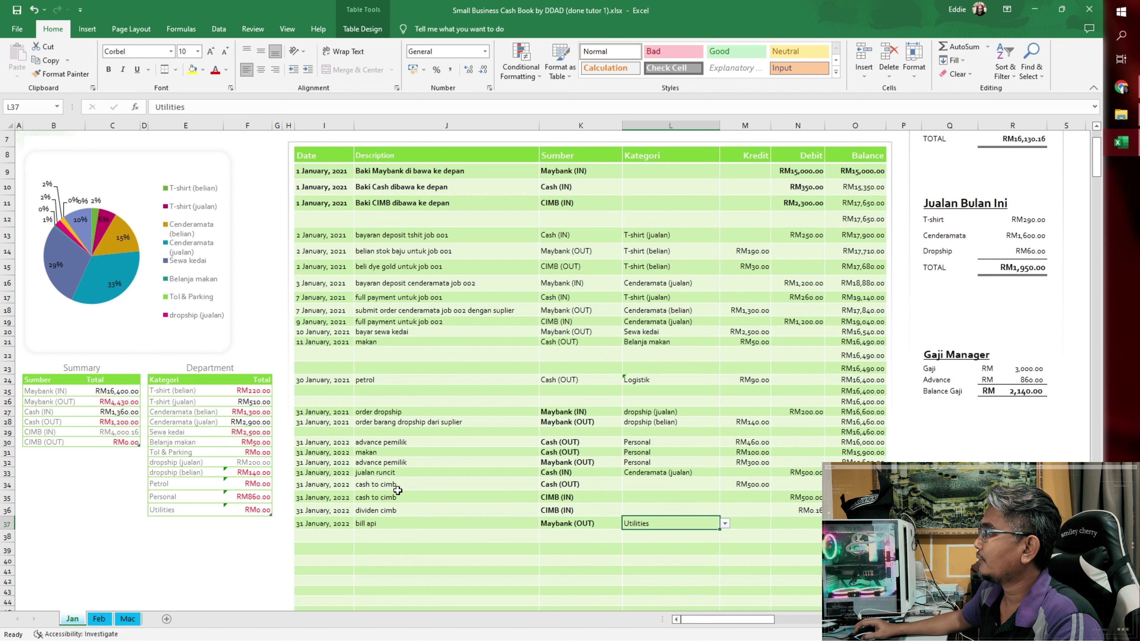
{"action": "left_click", "coordinate": [387, 527]}
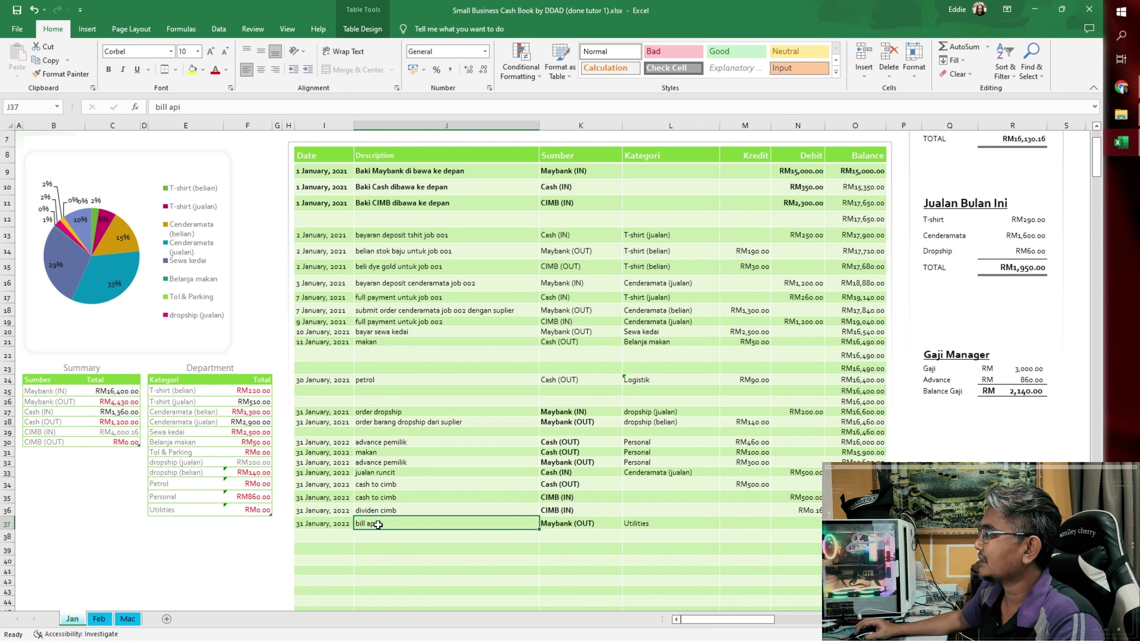
{"action": "left_click", "coordinate": [652, 523]}
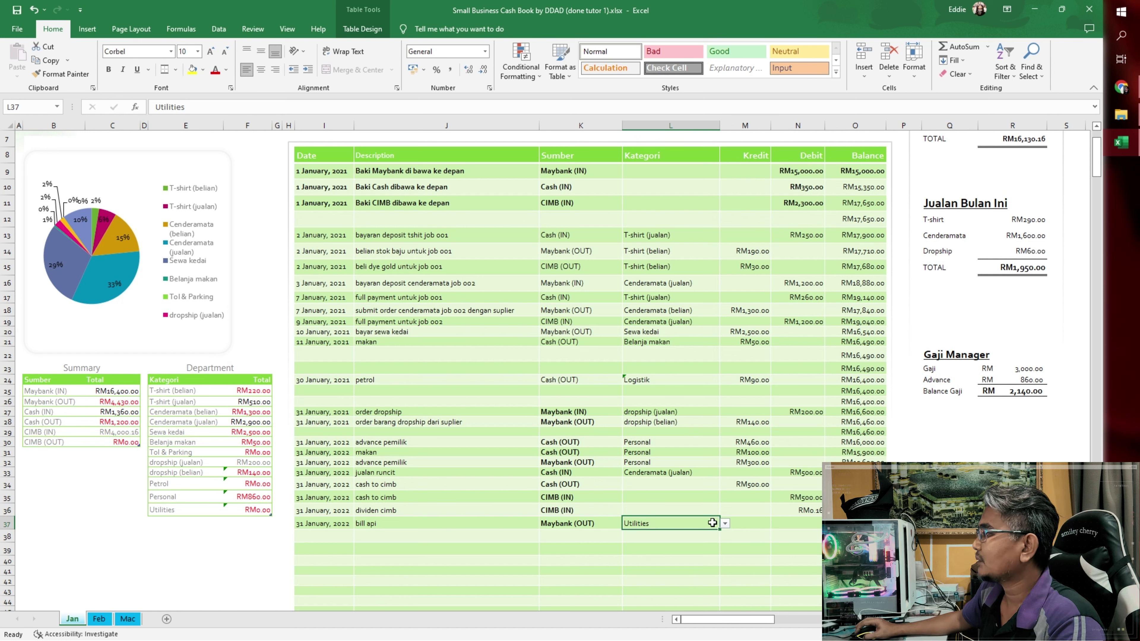
{"action": "left_click", "coordinate": [749, 522]}
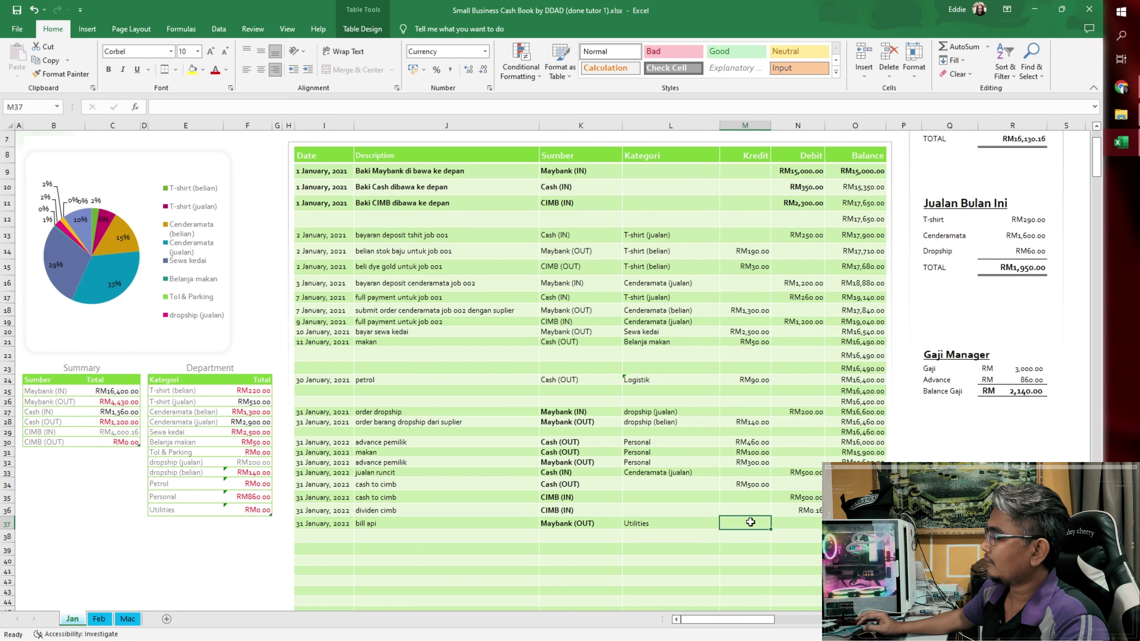
{"action": "type", "text": "450"}
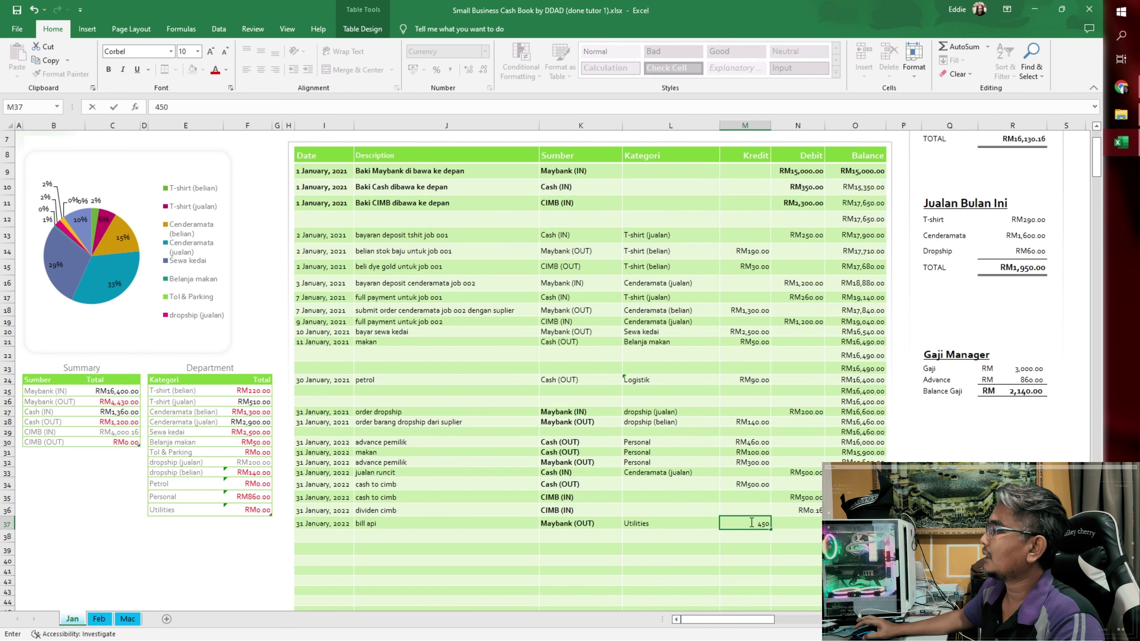
{"action": "left_click", "coordinate": [317, 535]}
Step: Fill the 31 January, 2022 date down and record 'bill air': Maybank (OUT), Utilities, 40 Kredit
{"action": "left_click", "coordinate": [324, 523]}
{"action": "left_click_drag", "start_coordinate": [353, 530], "coordinate": [354, 562]}
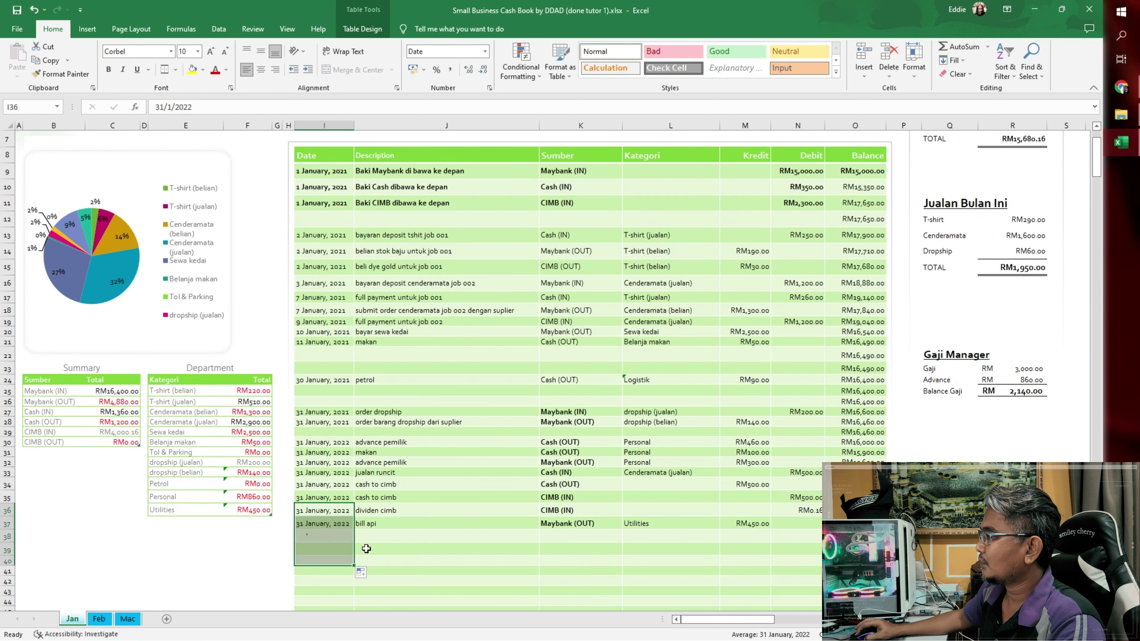
{"action": "left_click", "coordinate": [383, 536]}
{"action": "type", "text": "bill air"}
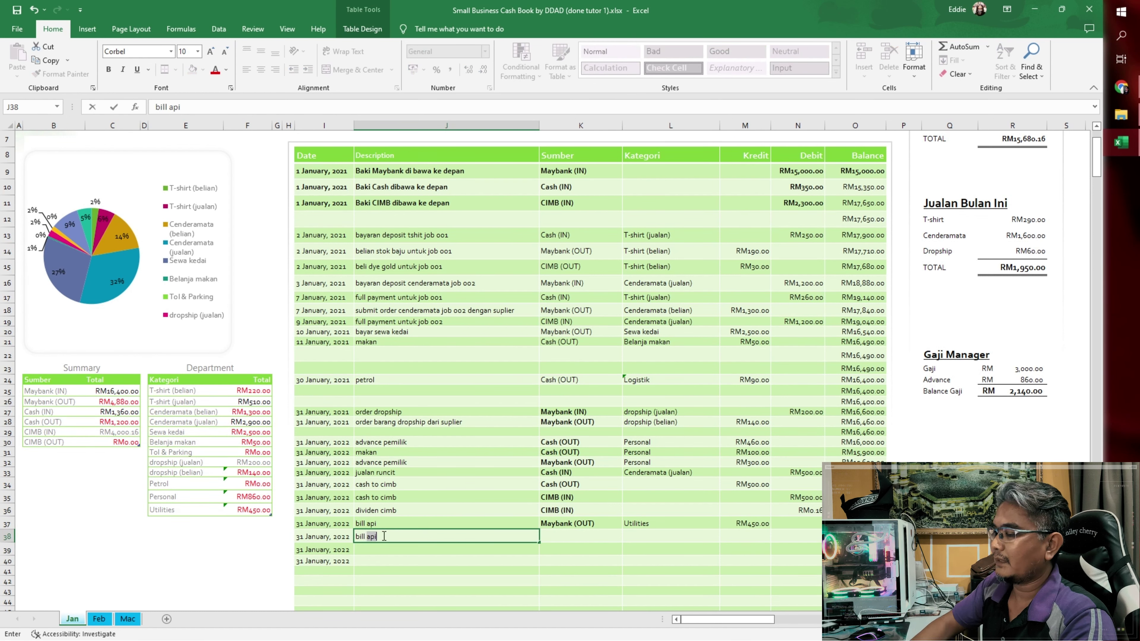
{"action": "key", "text": "Tab"}
{"action": "left_click", "coordinate": [627, 536]}
{"action": "left_click", "coordinate": [592, 556]}
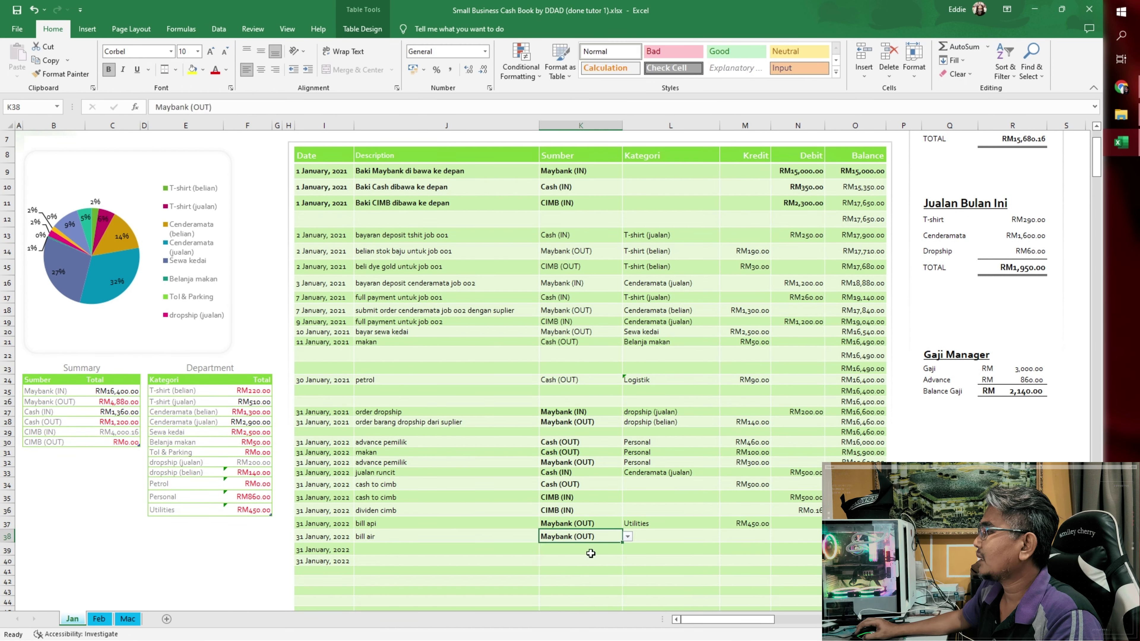
{"action": "left_click", "coordinate": [664, 539]}
{"action": "type", "text": "Utilities"}
{"action": "left_click", "coordinate": [749, 538]}
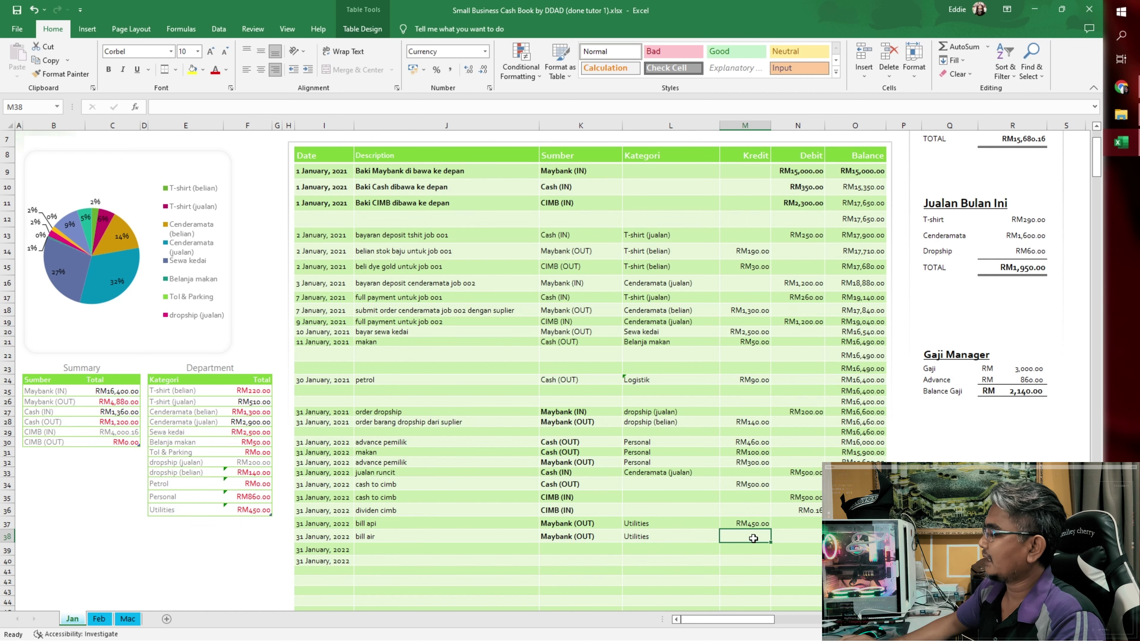
{"action": "type", "text": "40"}
Step: Record 'bill internet unifi' as a CIMB (OUT) Utilities expense of RM170
{"action": "left_click", "coordinate": [403, 549]}
{"action": "type", "text": "bill inter"}
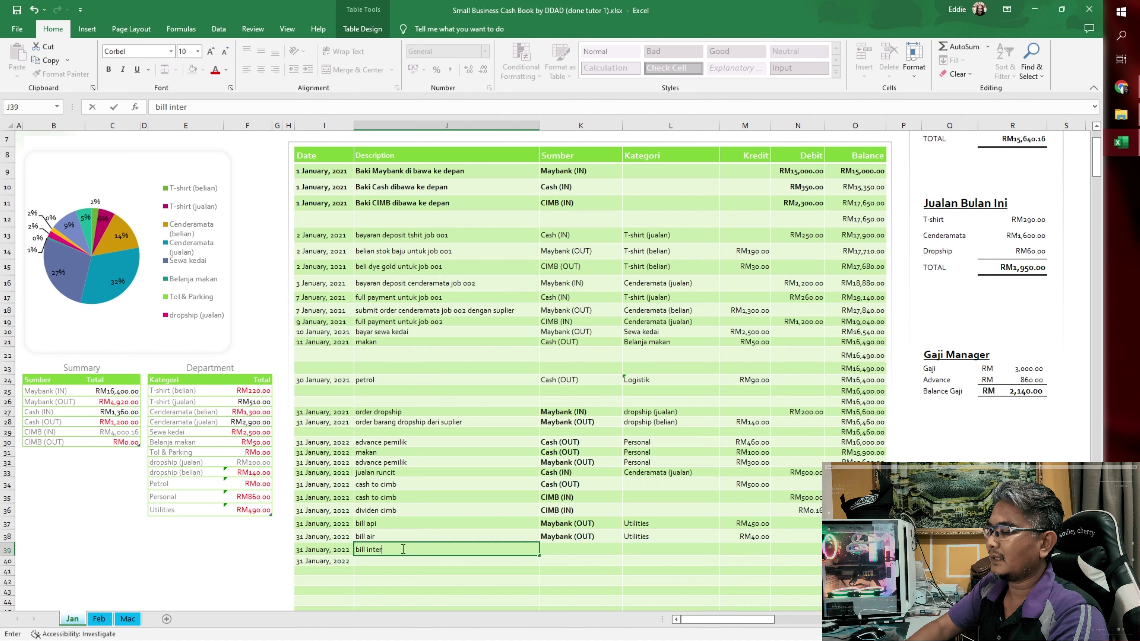
{"action": "type", "text": " uni"}
{"action": "type", "text": "i"}
{"action": "key", "text": "Tab"}
{"action": "left_click", "coordinate": [628, 550]}
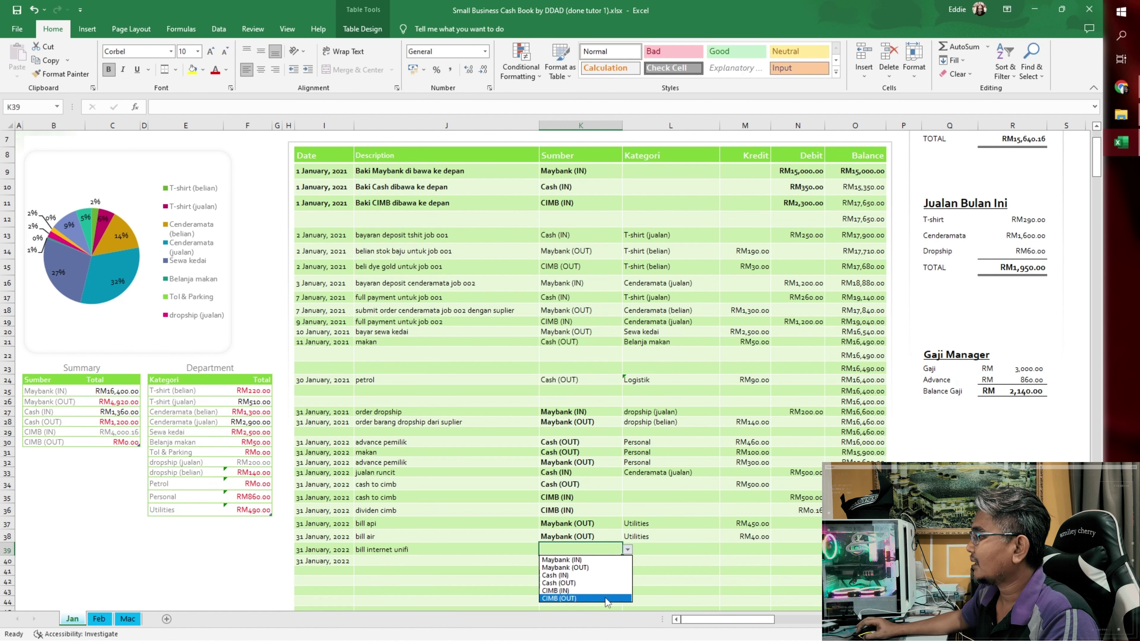
{"action": "left_click", "coordinate": [583, 598]}
{"action": "left_click", "coordinate": [661, 550]}
{"action": "left_click", "coordinate": [724, 549]}
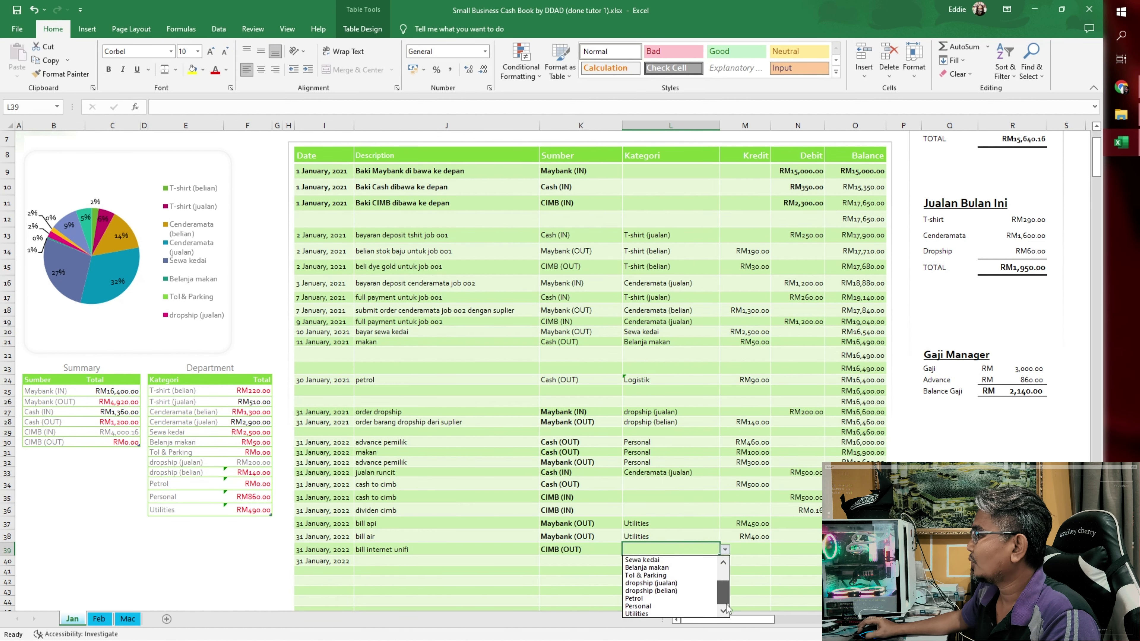
{"action": "left_click", "coordinate": [659, 627]}
{"action": "left_click", "coordinate": [753, 550]}
{"action": "type", "text": "170"}
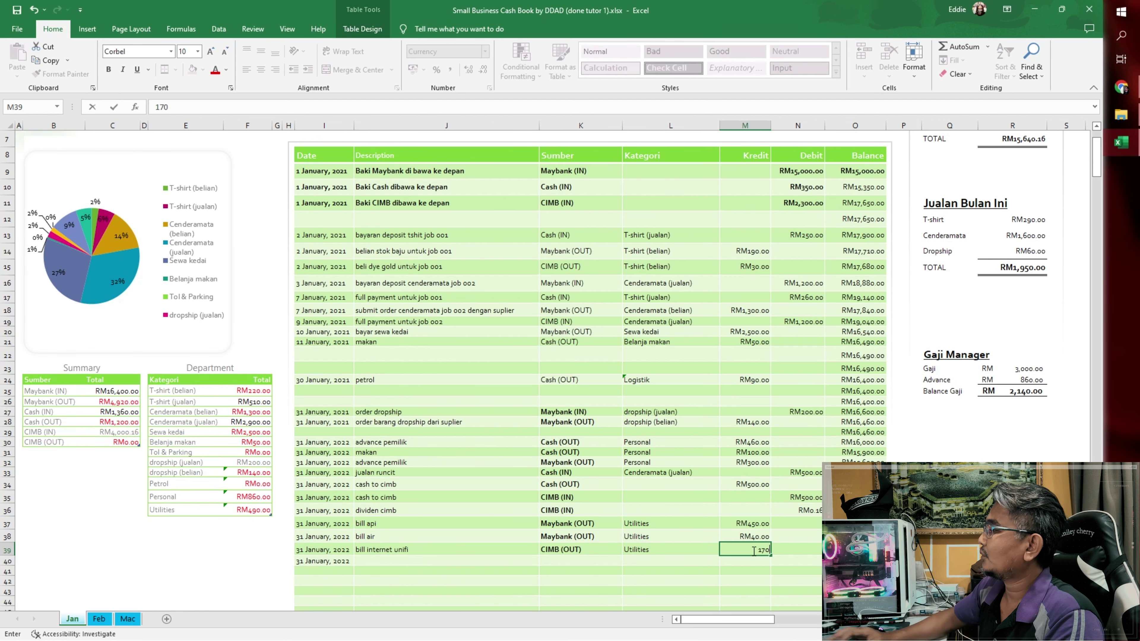
{"action": "left_click", "coordinate": [580, 580]}
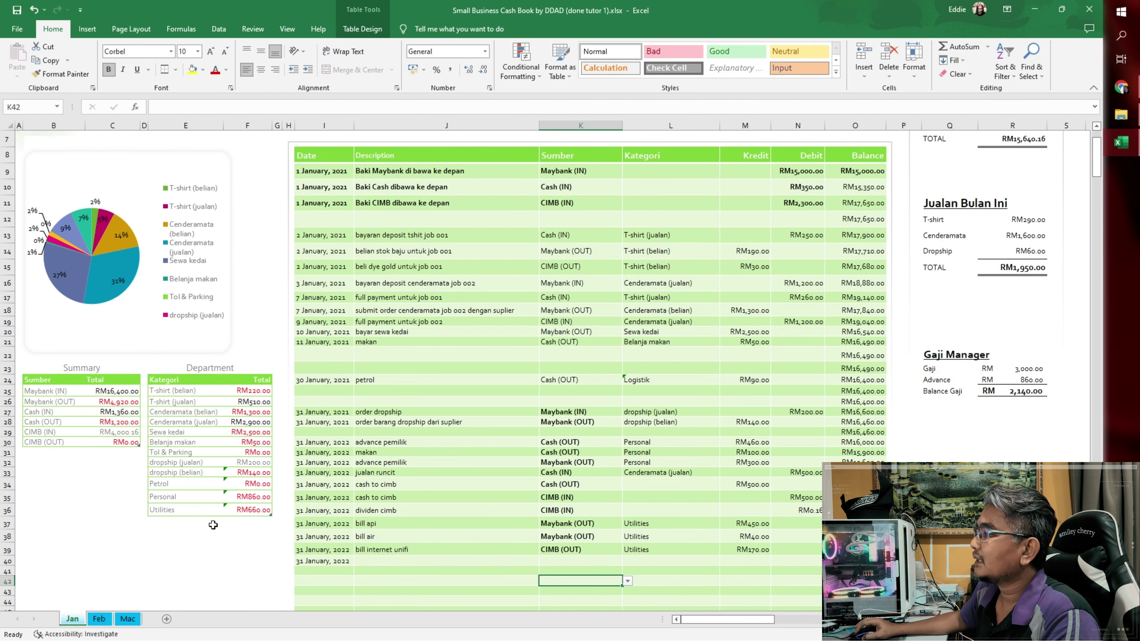
Step: Check the Utilities and Petrol department totals on the January sheet
{"action": "scroll", "coordinate": [643, 549], "scroll_direction": "down", "scroll_amount": 2}
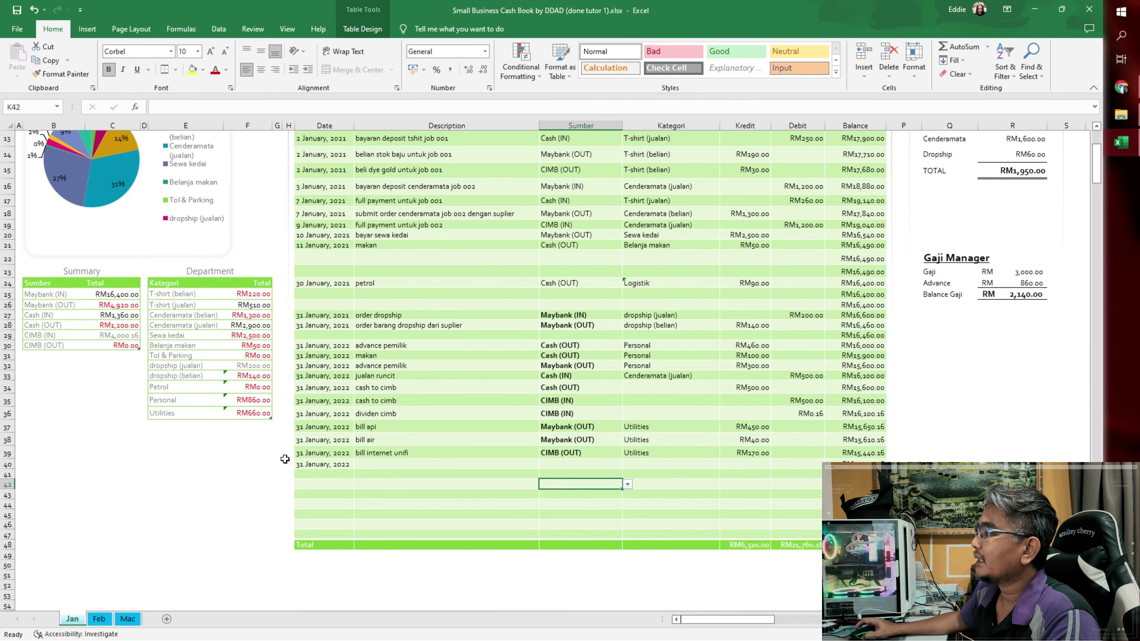
{"action": "left_click", "coordinate": [253, 412]}
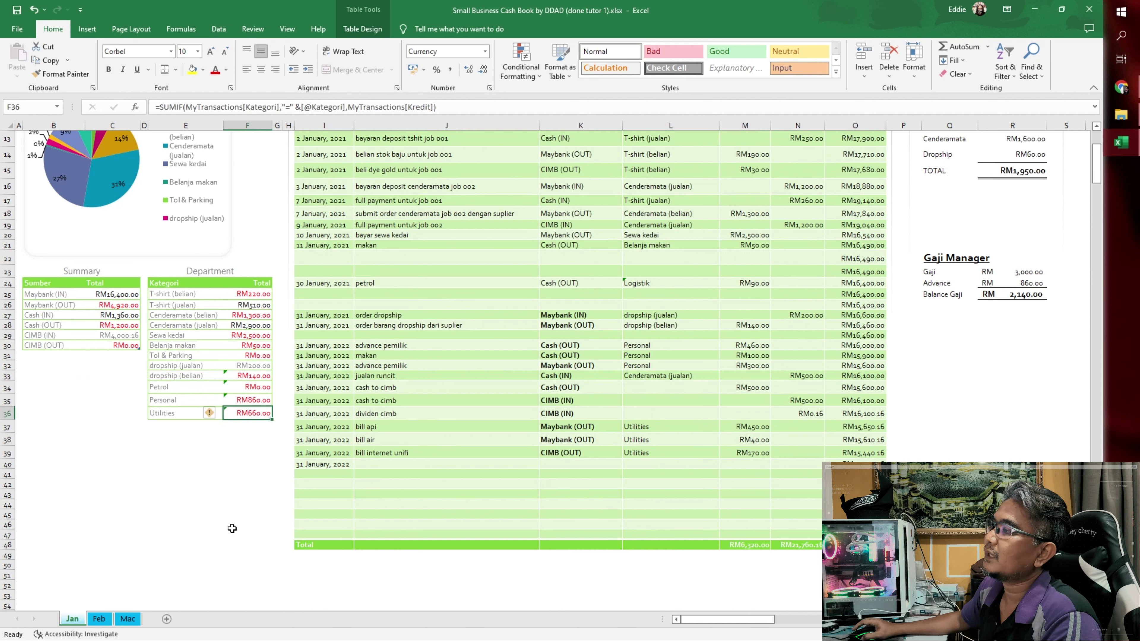
{"action": "left_click", "coordinate": [250, 388]}
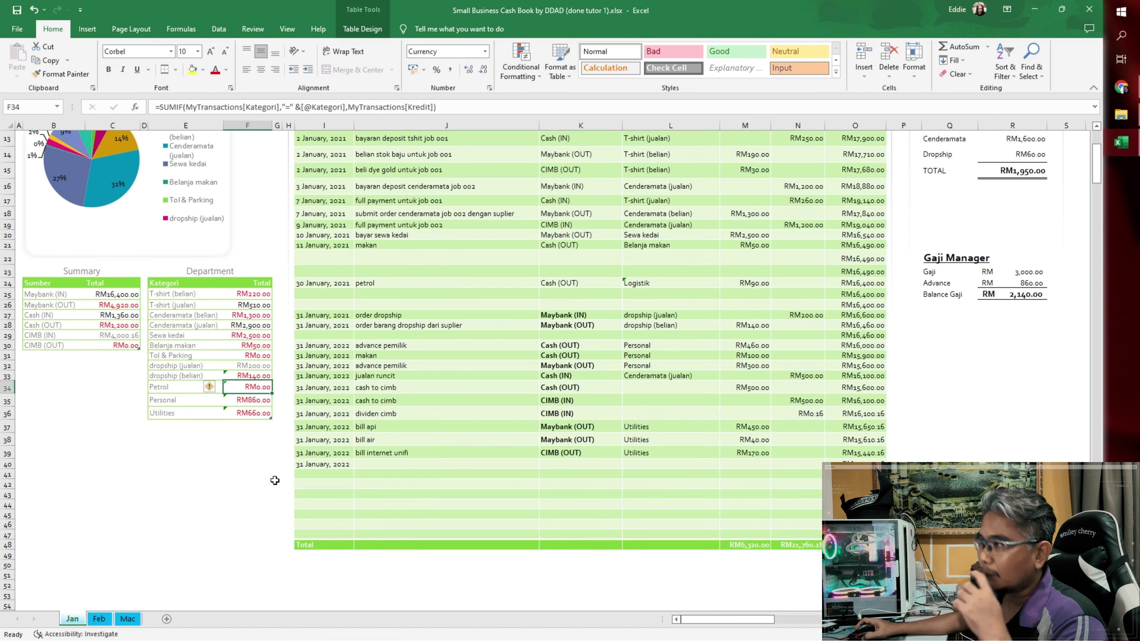
{"action": "scroll", "coordinate": [275, 481], "scroll_direction": "up", "scroll_amount": 4}
{"action": "scroll", "coordinate": [343, 494], "scroll_direction": "down", "scroll_amount": 1}
{"action": "scroll", "coordinate": [343, 494], "scroll_direction": "up", "scroll_amount": 1}
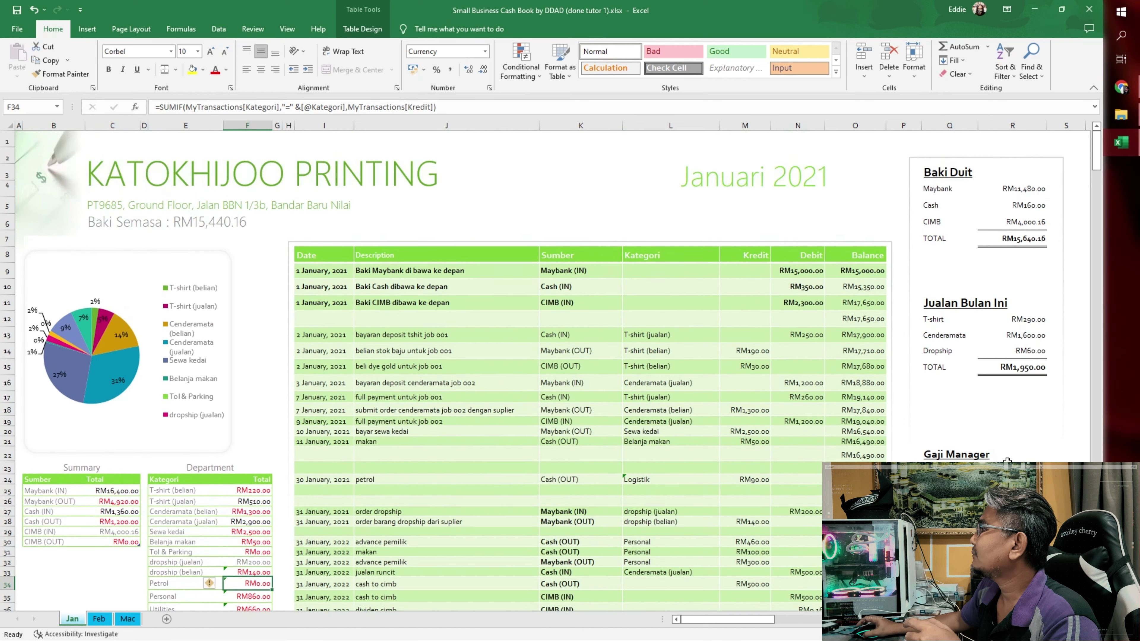
{"action": "scroll", "coordinate": [583, 404], "scroll_direction": "down", "scroll_amount": 3}
Step: Review the figures beneath Gaji Manager, then bring up the Jan sheet tab's options
{"action": "left_click", "coordinate": [931, 383]}
{"action": "left_click_drag", "start_coordinate": [990, 386], "coordinate": [1011, 573]}
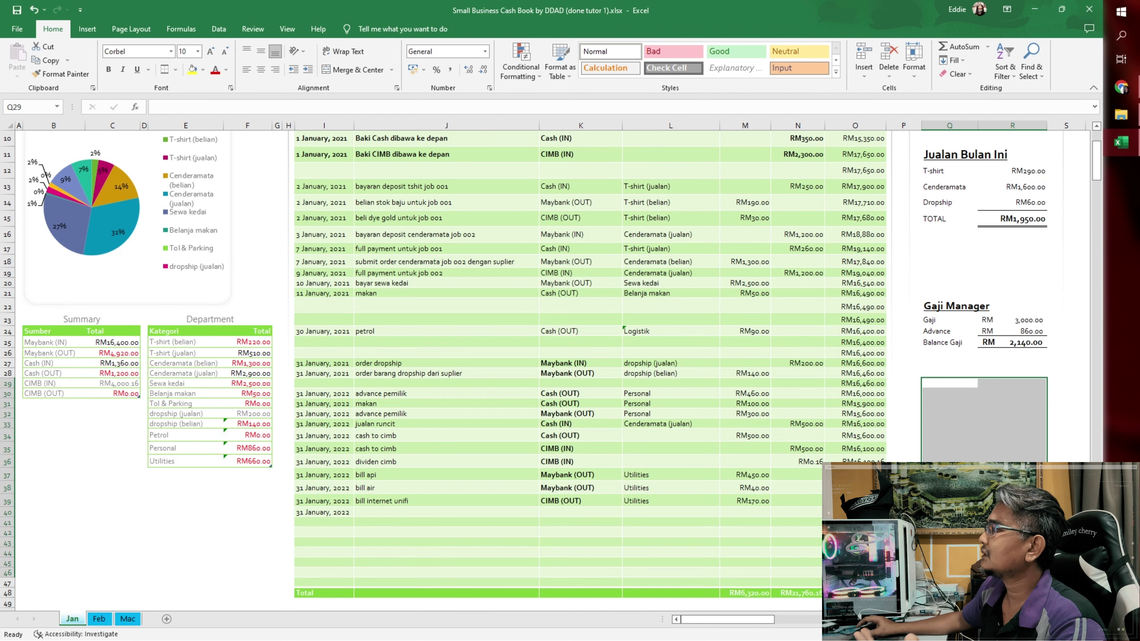
{"action": "scroll", "coordinate": [583, 359], "scroll_direction": "up", "scroll_amount": 3}
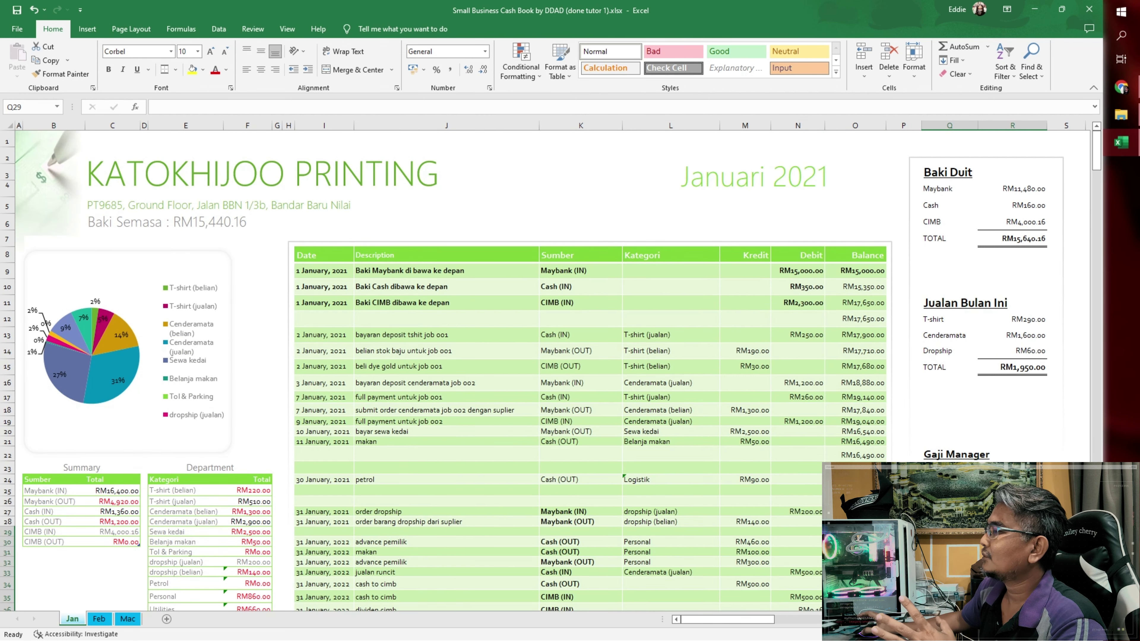
{"action": "left_click", "coordinate": [1013, 542]}
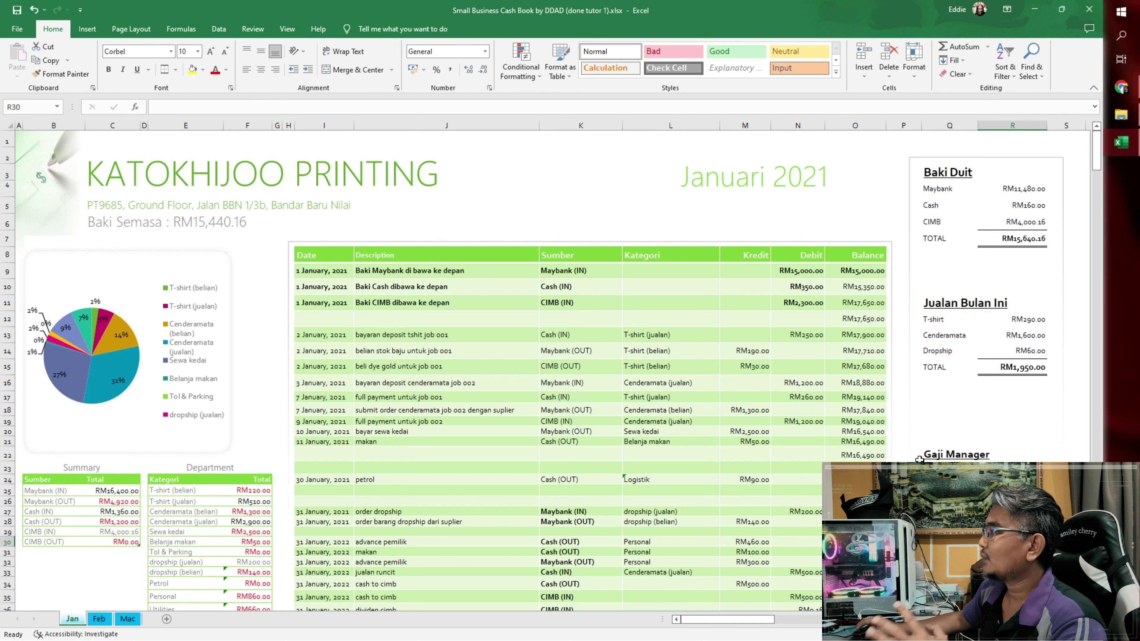
{"action": "scroll", "coordinate": [718, 332], "scroll_direction": "down", "scroll_amount": 2}
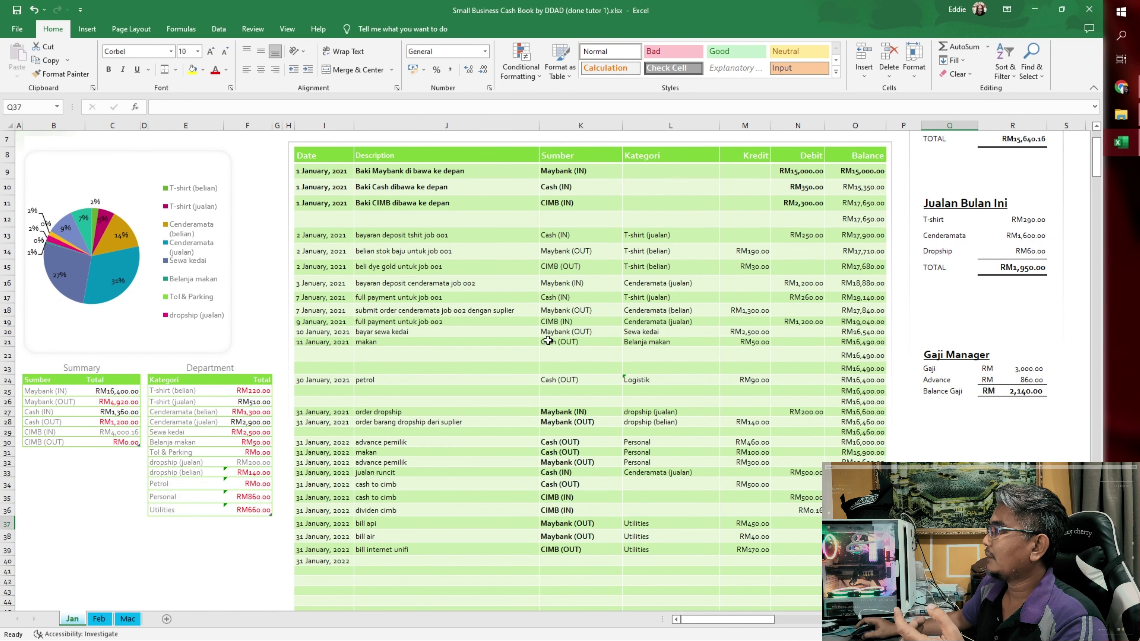
{"action": "right_click", "coordinate": [74, 619]}
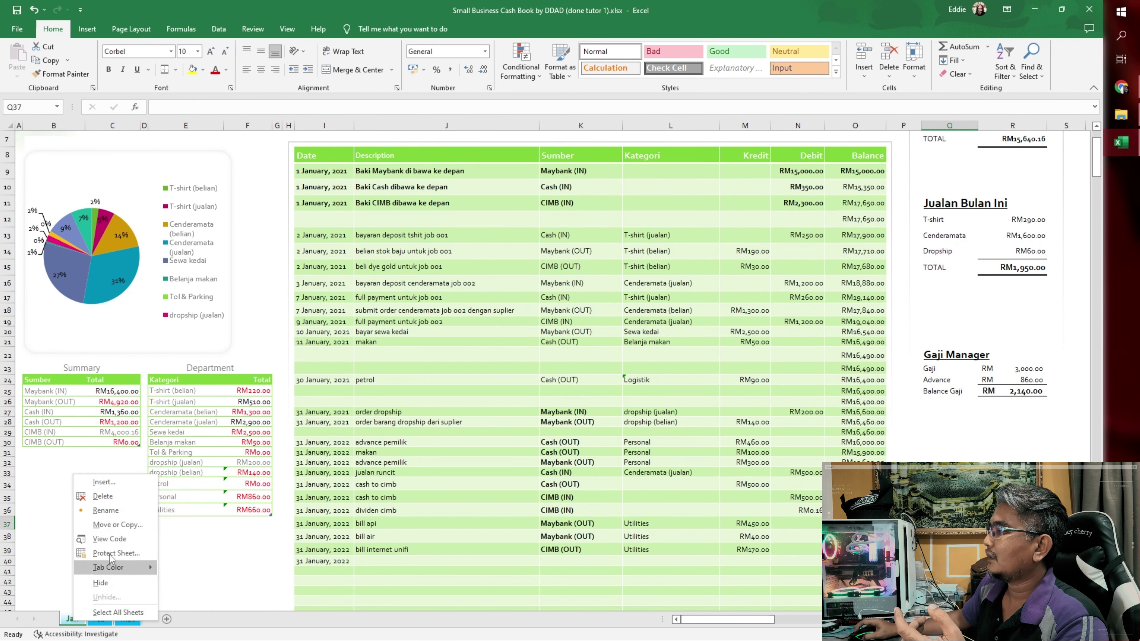
Step: Create a copy of the Jan sheet at the end of the workbook
{"action": "left_click", "coordinate": [117, 524]}
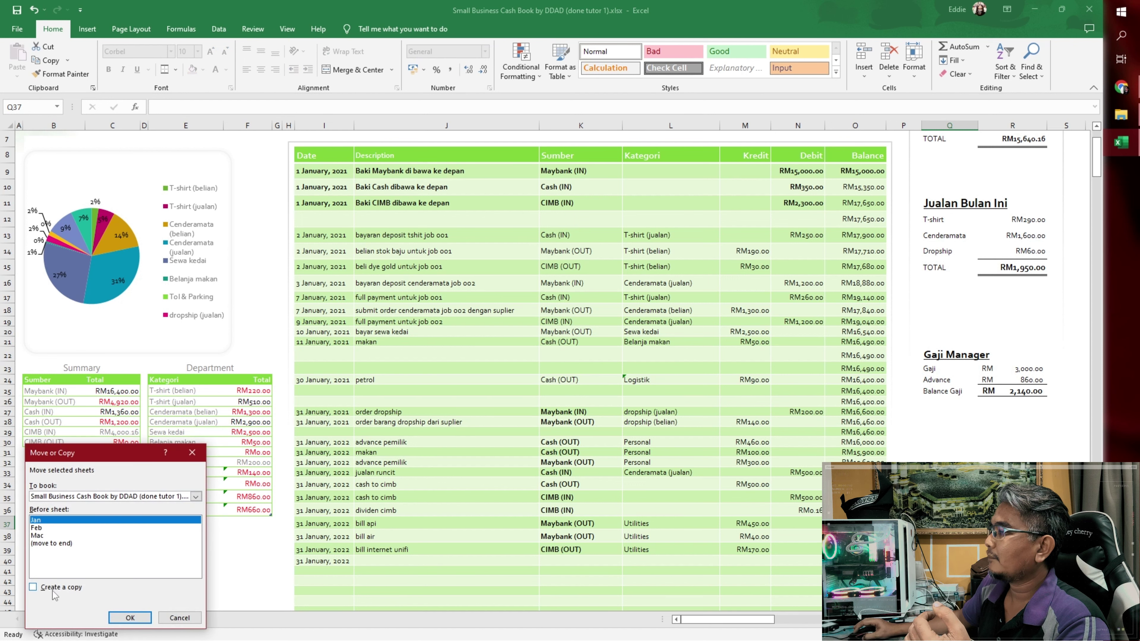
{"action": "left_click", "coordinate": [51, 544]}
{"action": "left_click", "coordinate": [53, 587]}
{"action": "left_click", "coordinate": [128, 618]}
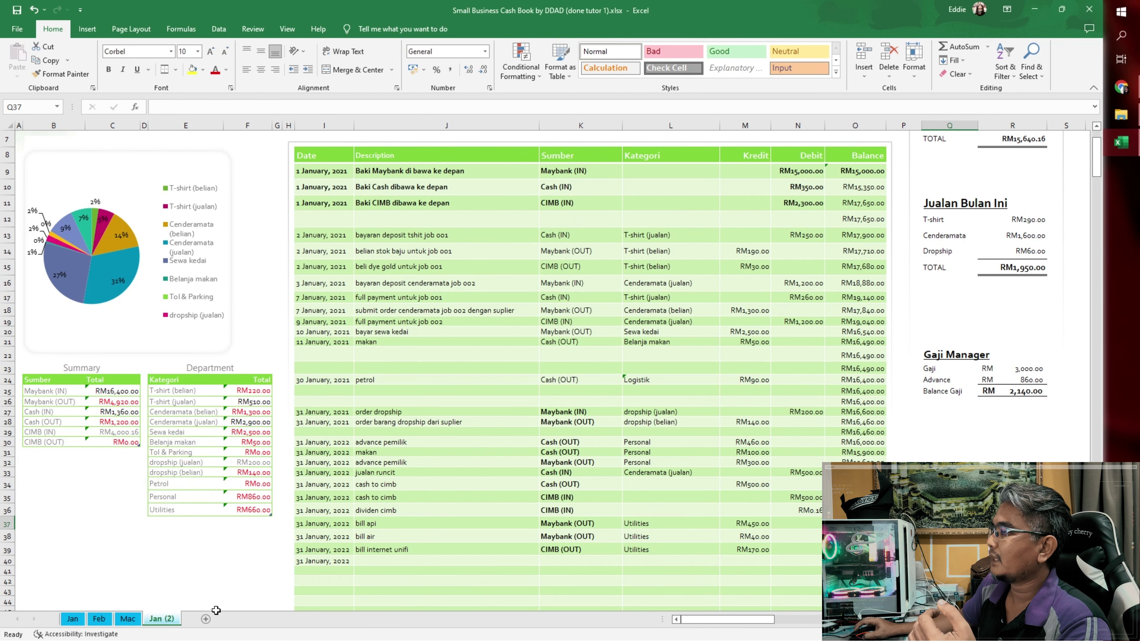
Step: Rename the copied Jan (2) sheet to April
{"action": "right_click", "coordinate": [164, 620]}
{"action": "left_click", "coordinate": [196, 509]}
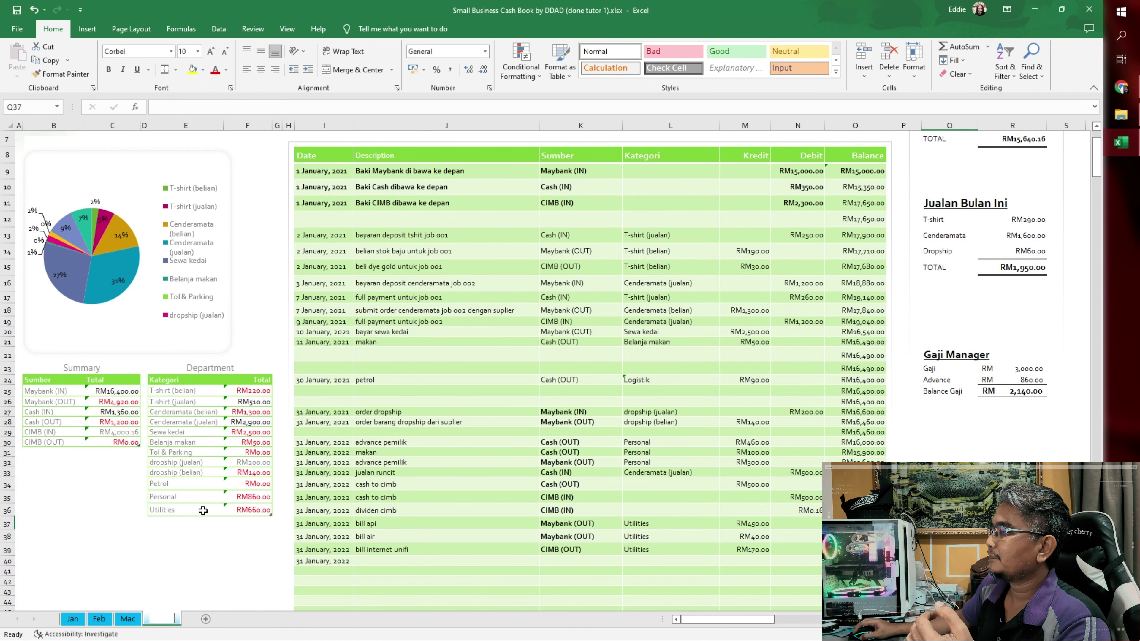
{"action": "type", "text": "April"}
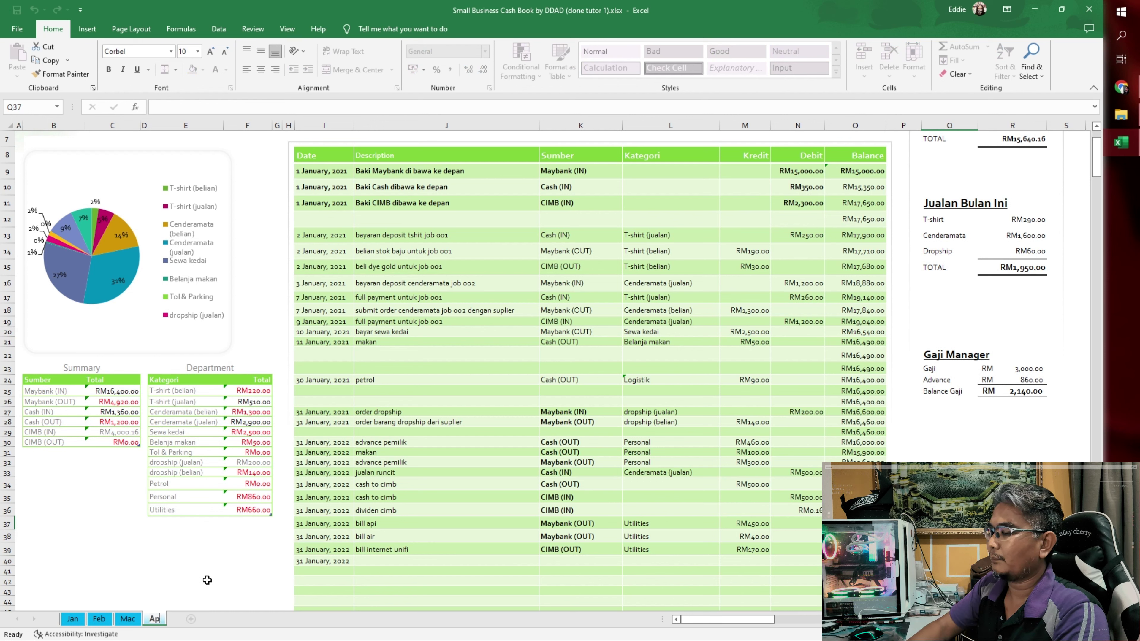
{"action": "left_click", "coordinate": [248, 561]}
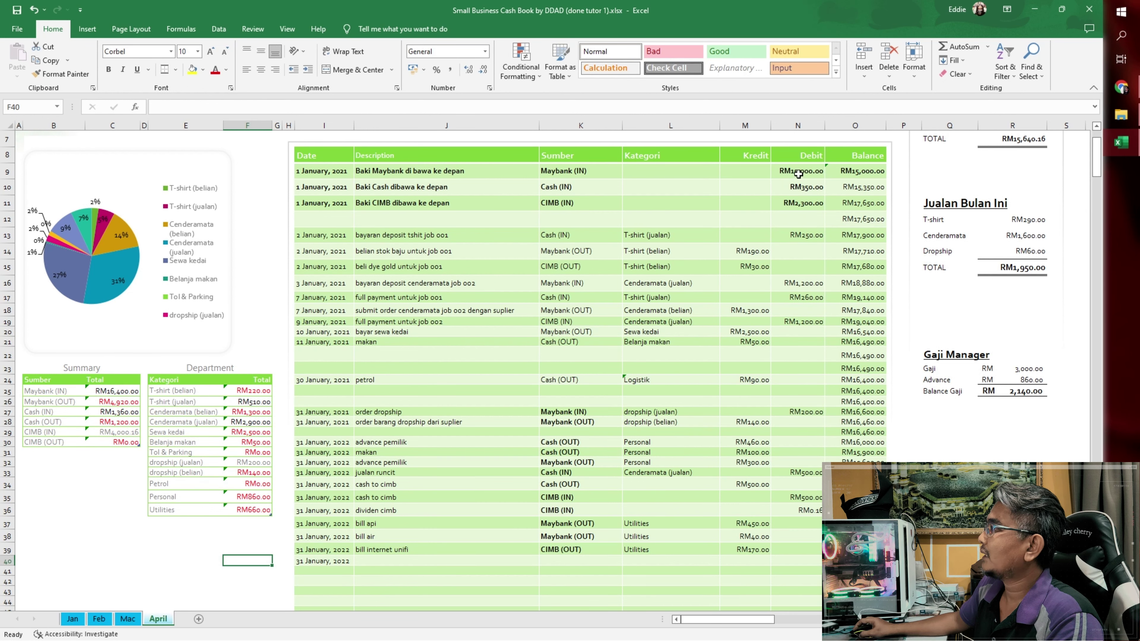
{"action": "left_click", "coordinate": [794, 172]}
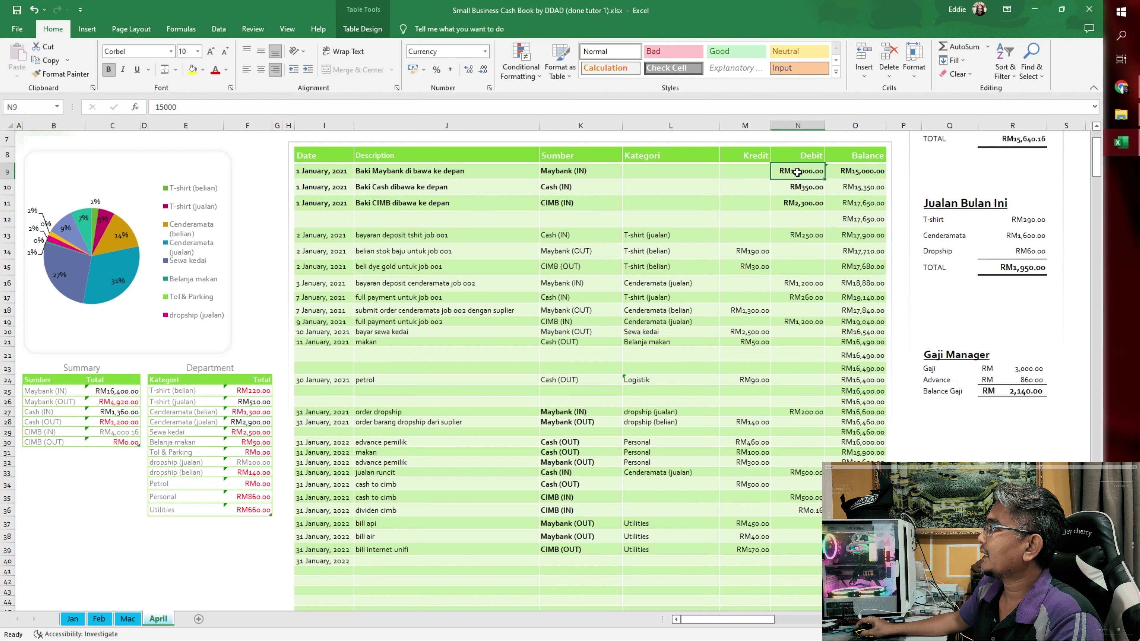
Step: Replace April's Maybank opening balance with a formula linking to the Mac sheet's Maybank balance
{"action": "key", "text": "BackSpace"}
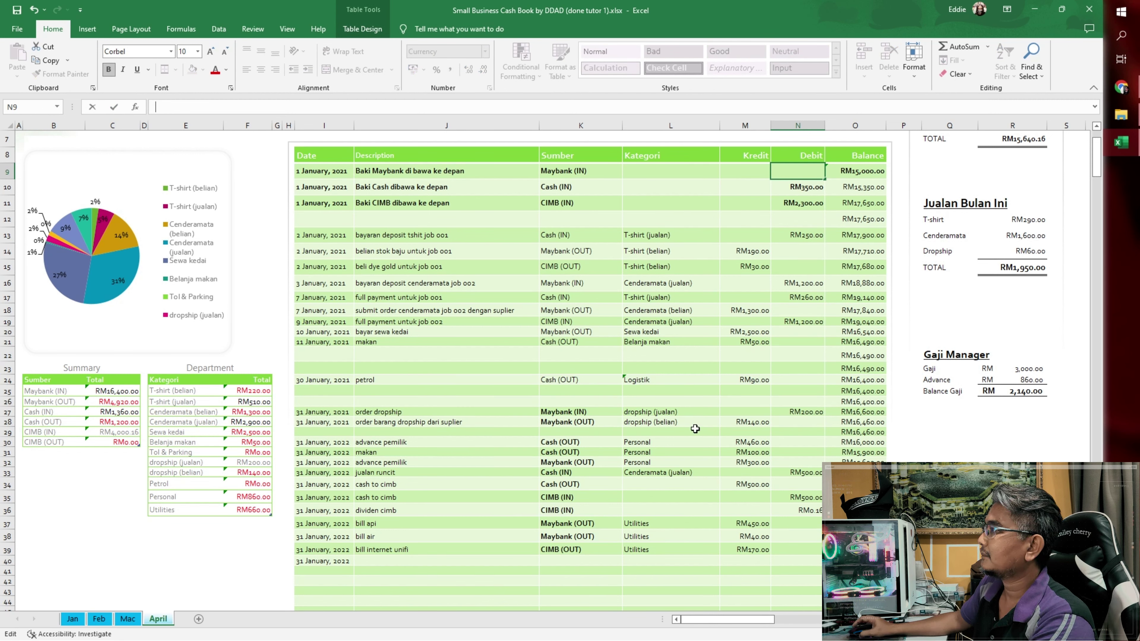
{"action": "type", "text": "="}
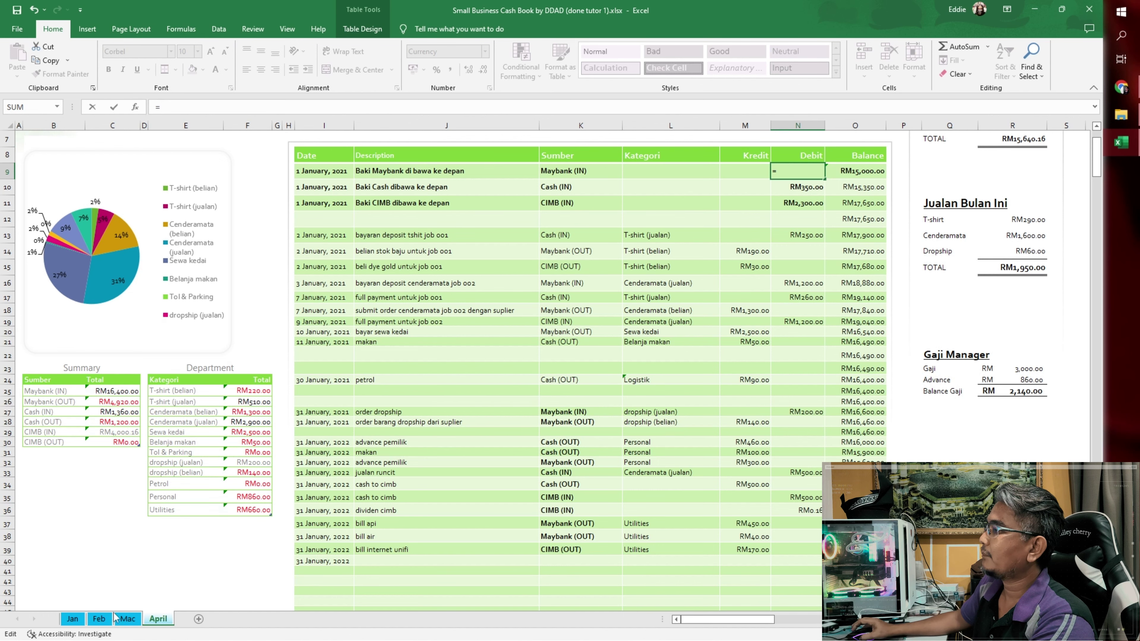
{"action": "left_click", "coordinate": [127, 619]}
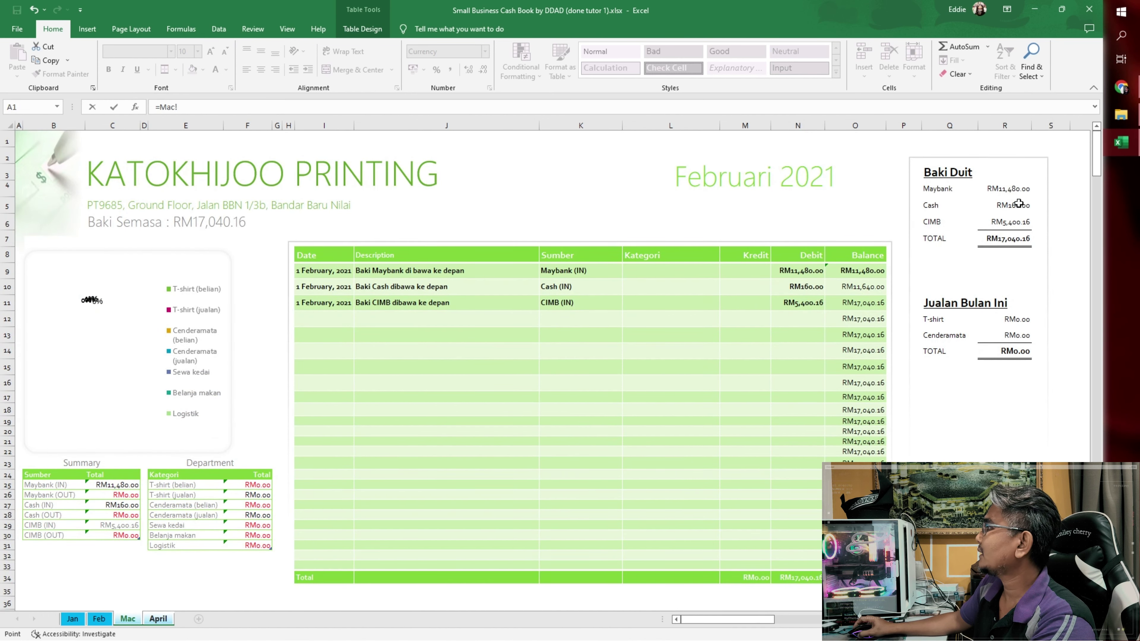
{"action": "left_click", "coordinate": [1014, 190]}
{"action": "key", "text": "Return"}
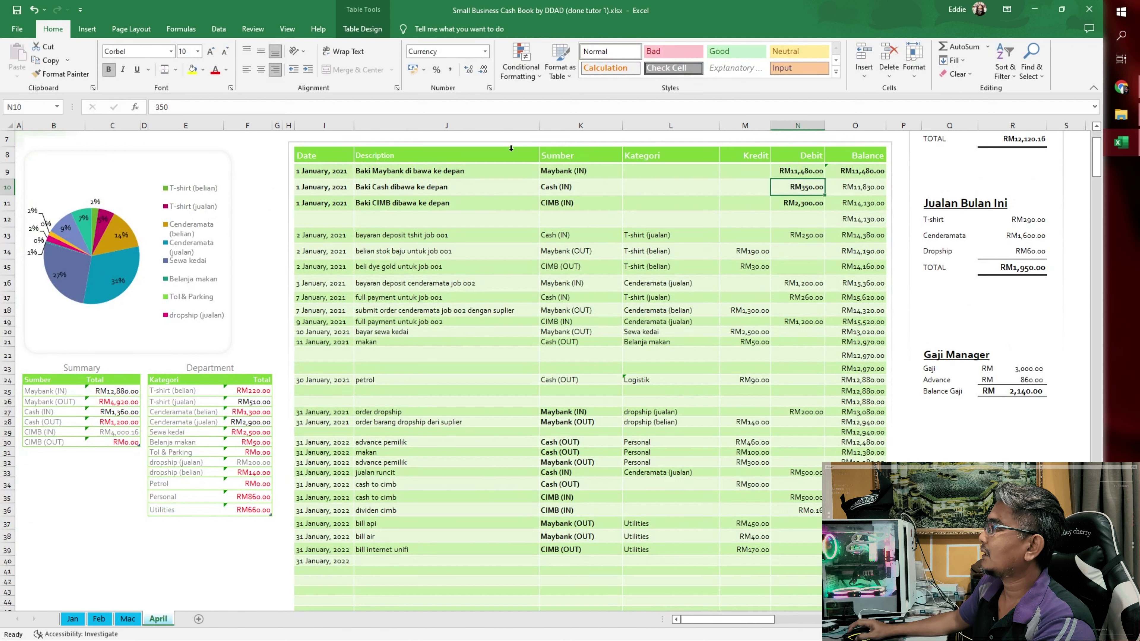
Step: Replace the 350 Cash opening balance with a link to Mac's Cash balance
{"action": "left_click_drag", "start_coordinate": [263, 105], "coordinate": [156, 107]}
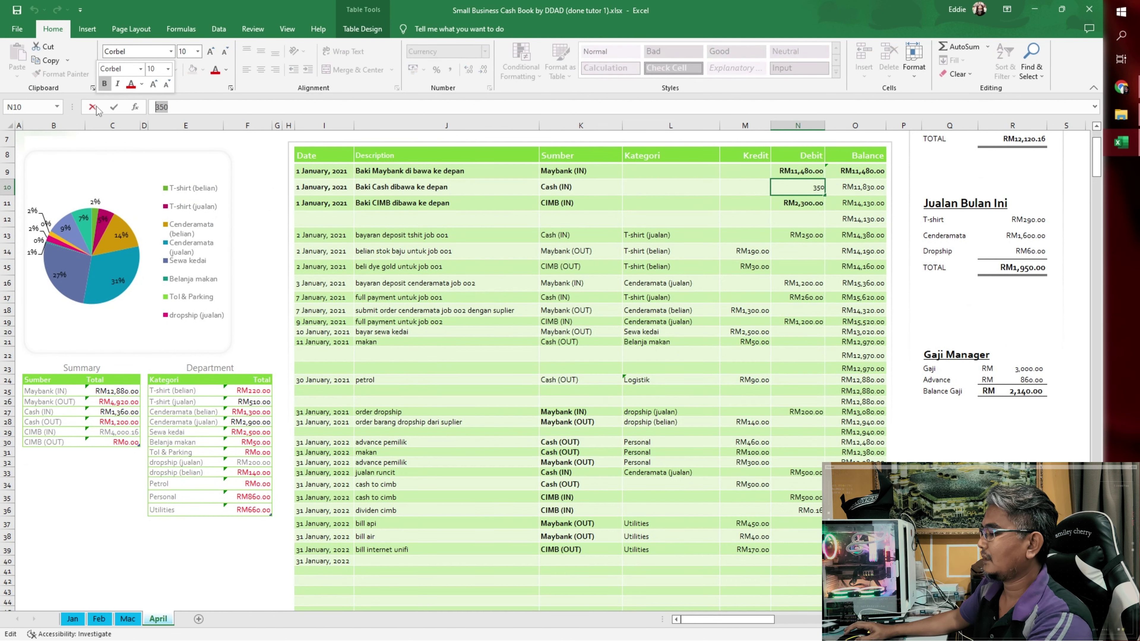
{"action": "type", "text": "="}
{"action": "left_click", "coordinate": [127, 619]}
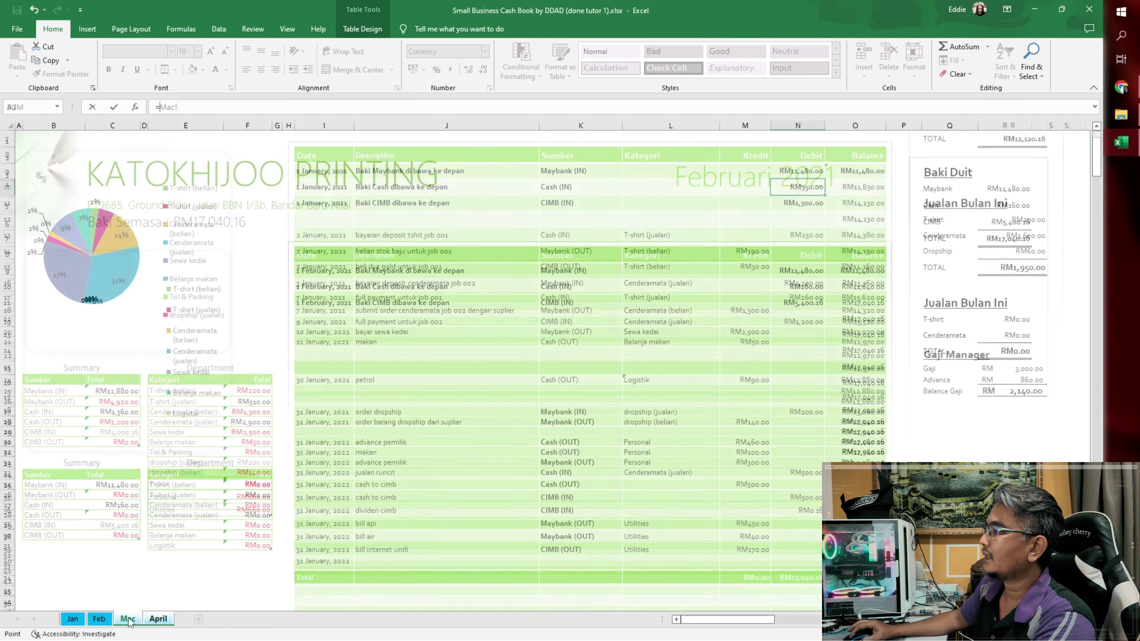
{"action": "left_click", "coordinate": [1015, 206]}
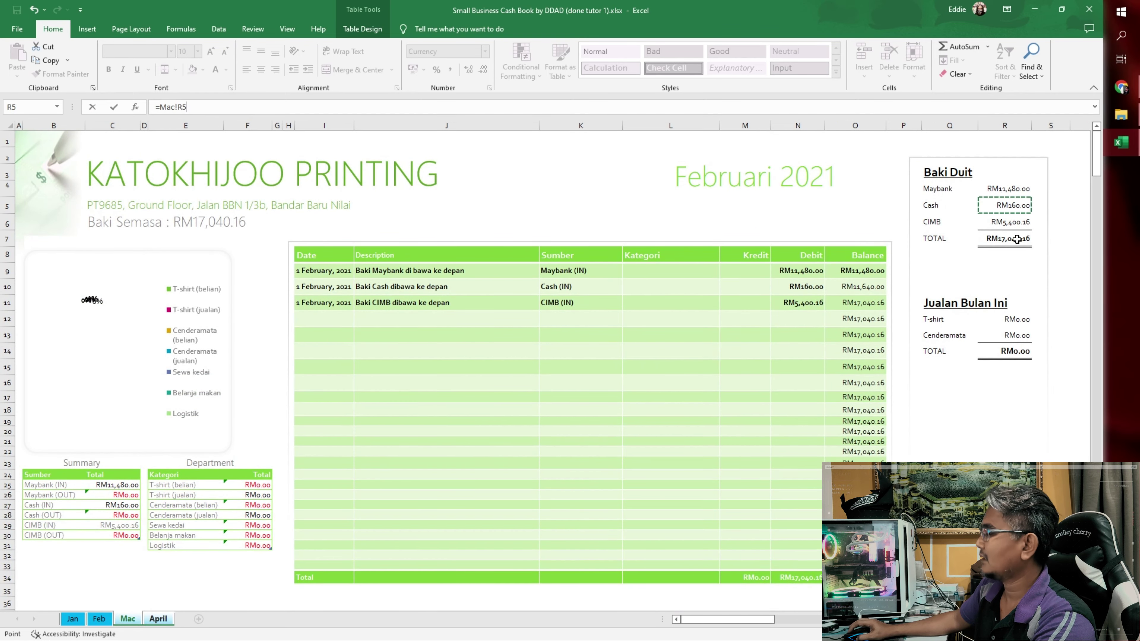
{"action": "key", "text": "Return"}
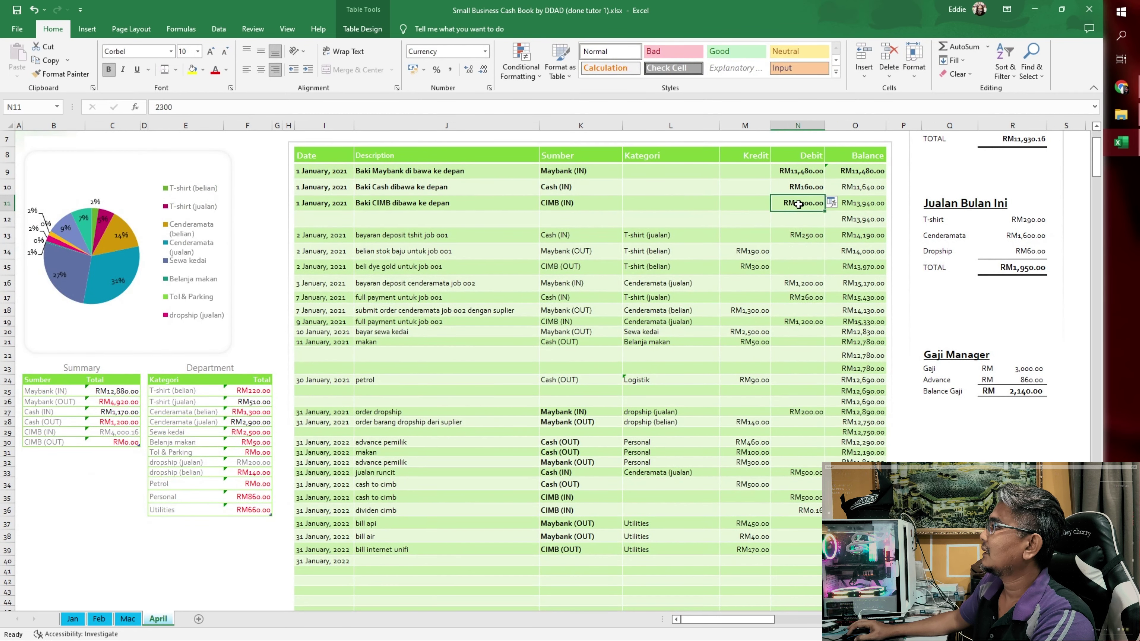
Step: Replace the hard-typed 2300 CIMB debit with a link to Mac's closing CIMB balance, then check Mac's formulas
{"action": "left_click_drag", "start_coordinate": [175, 107], "coordinate": [128, 112]}
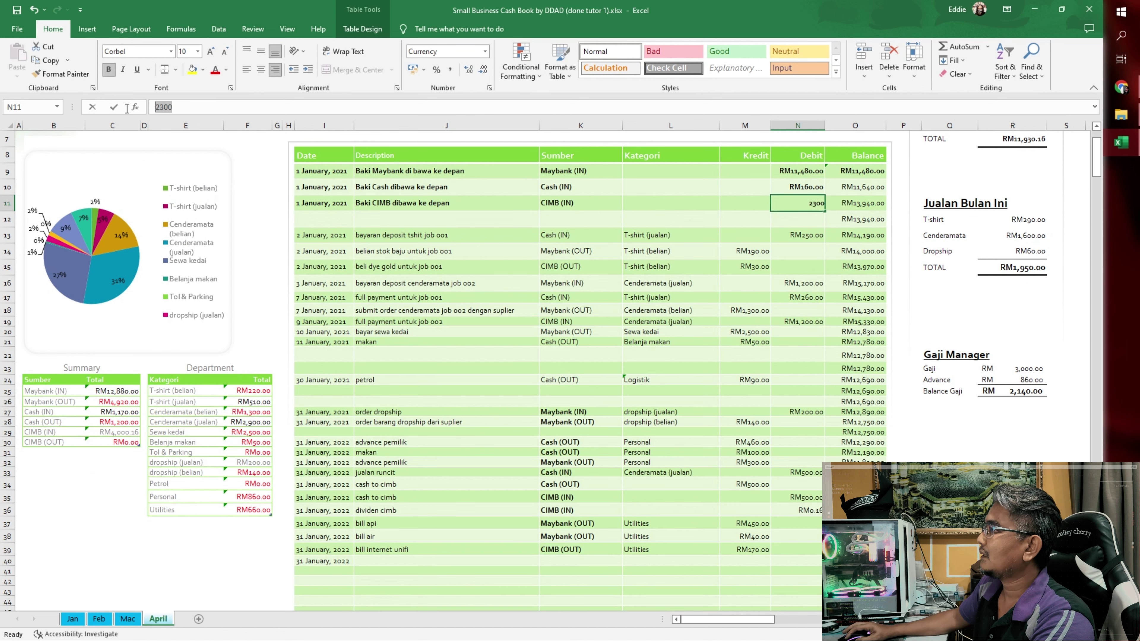
{"action": "type", "text": "="}
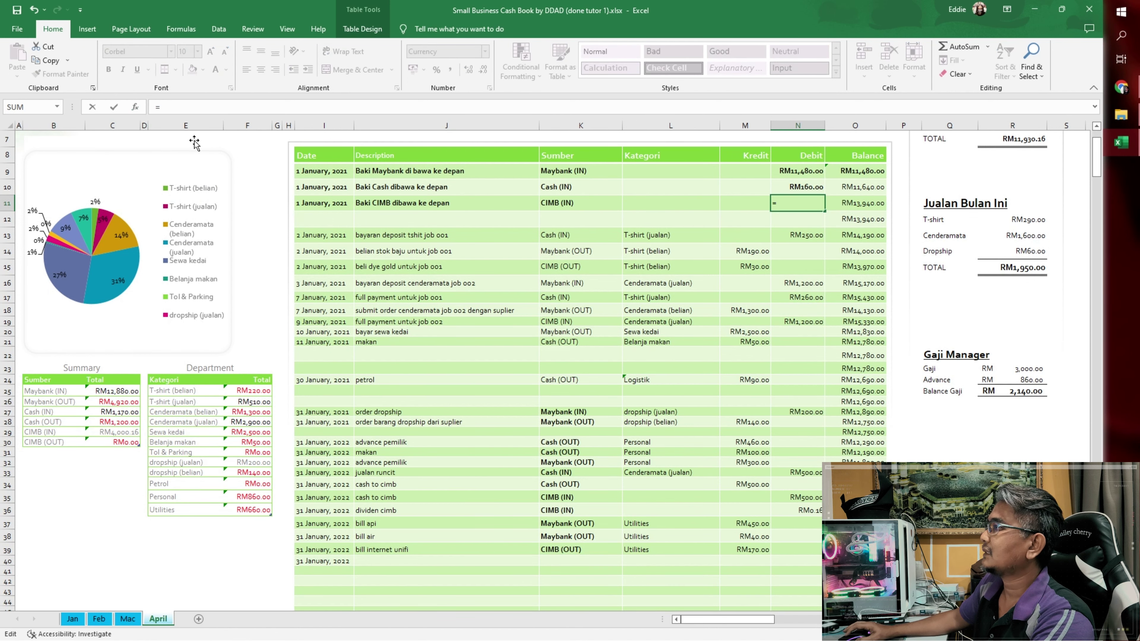
{"action": "left_click", "coordinate": [127, 620]}
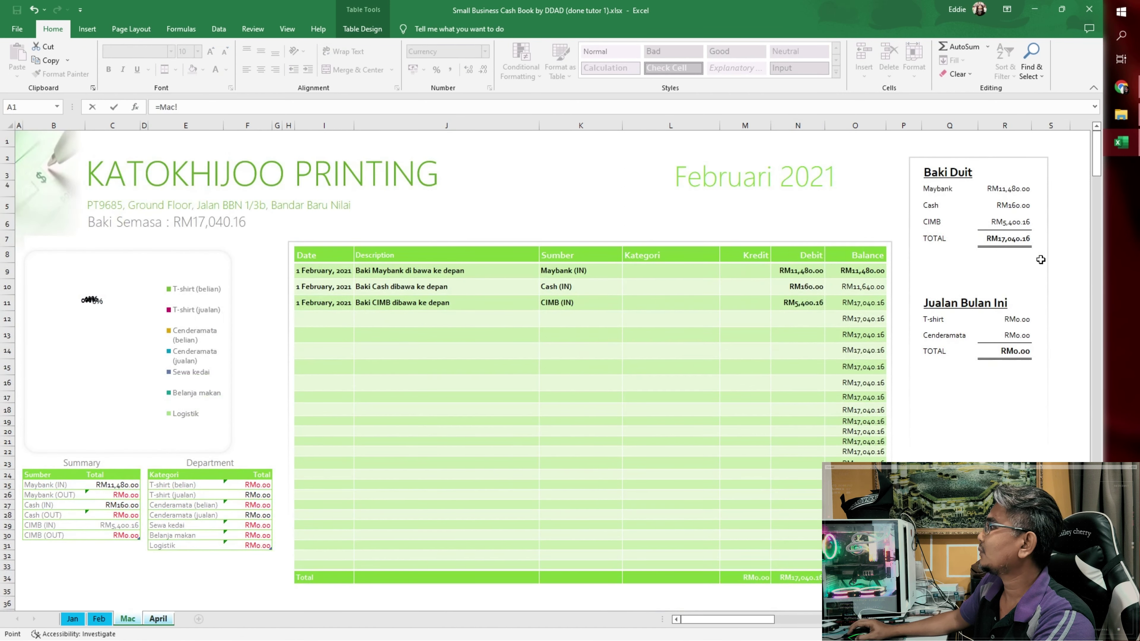
{"action": "left_click", "coordinate": [1011, 223]}
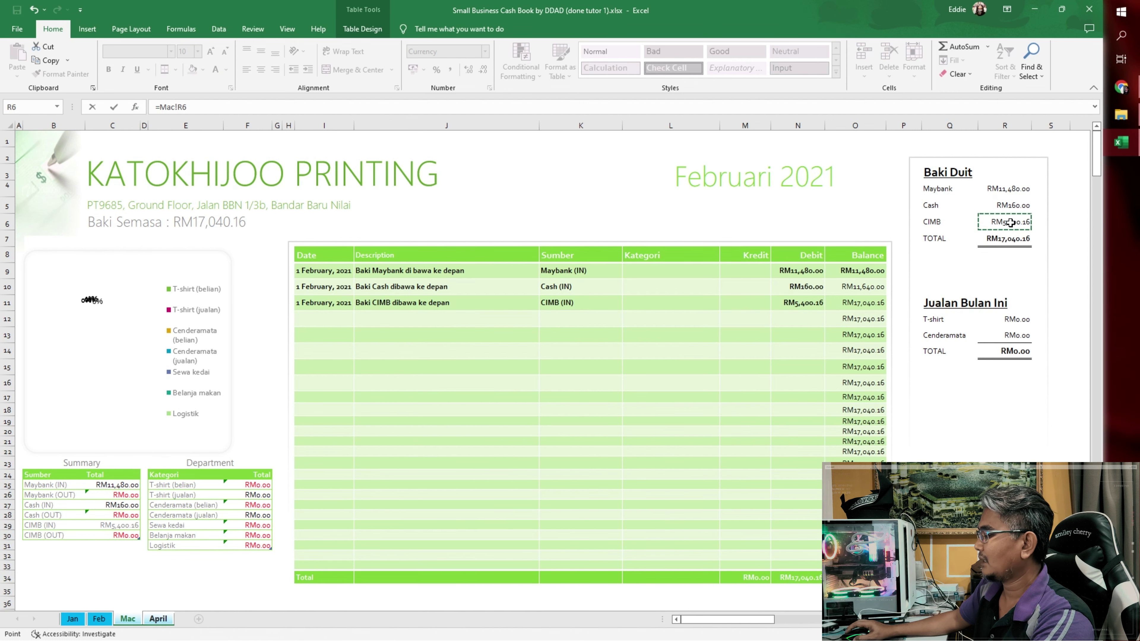
{"action": "key", "text": "Return"}
{"action": "left_click", "coordinate": [129, 618]}
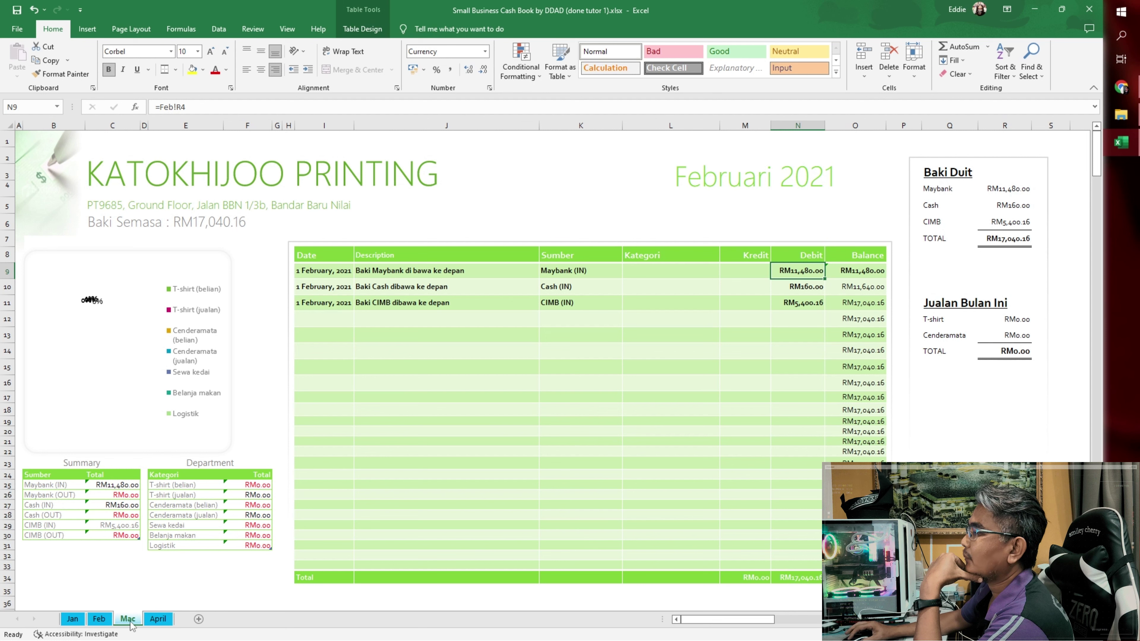
{"action": "left_click", "coordinate": [1015, 205]}
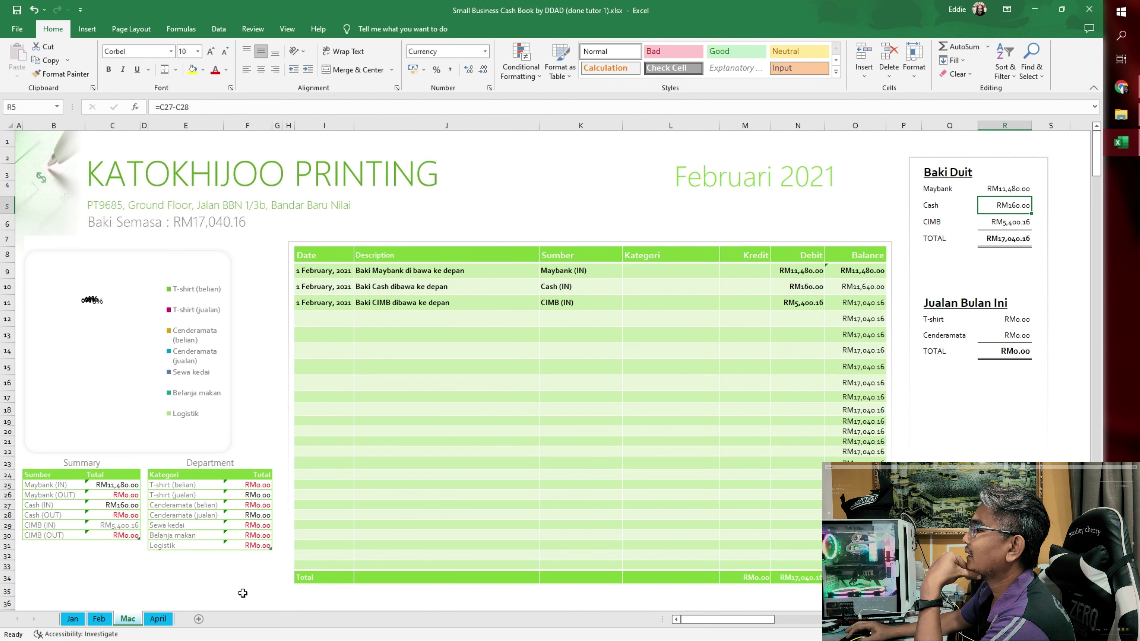
Step: Go to the April sheet, comparing it briefly against the Jan sheet
{"action": "key", "text": "ctrl+Page_Down"}
{"action": "scroll", "coordinate": [764, 414], "scroll_direction": "down", "scroll_amount": 1}
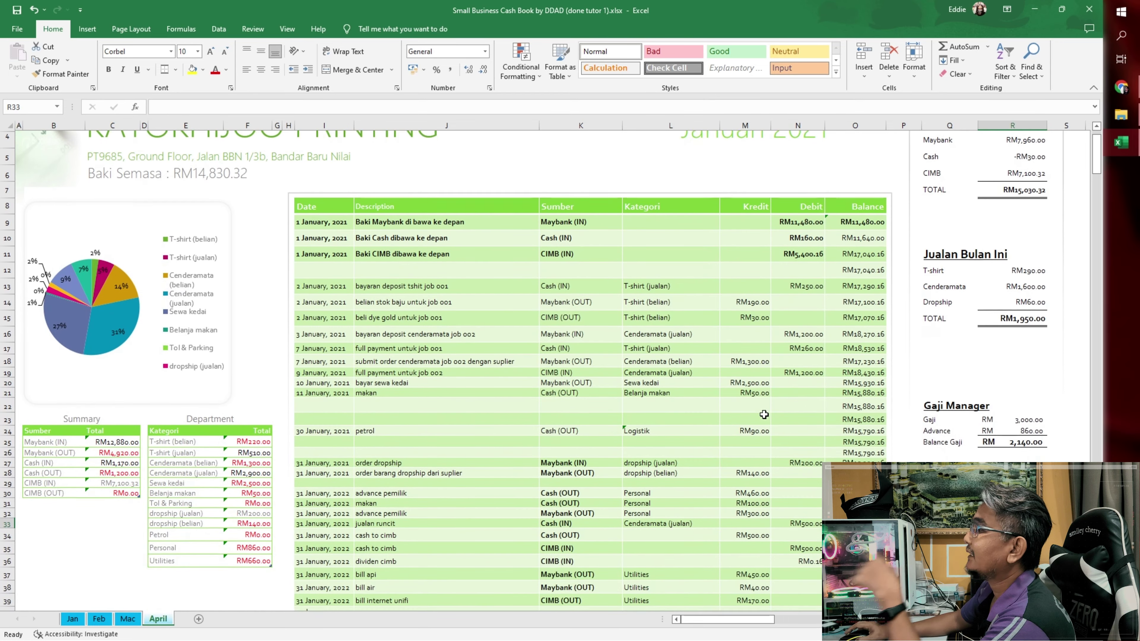
{"action": "scroll", "coordinate": [764, 414], "scroll_direction": "down", "scroll_amount": 1}
{"action": "scroll", "coordinate": [759, 407], "scroll_direction": "down", "scroll_amount": 1}
{"action": "left_click", "coordinate": [72, 619]}
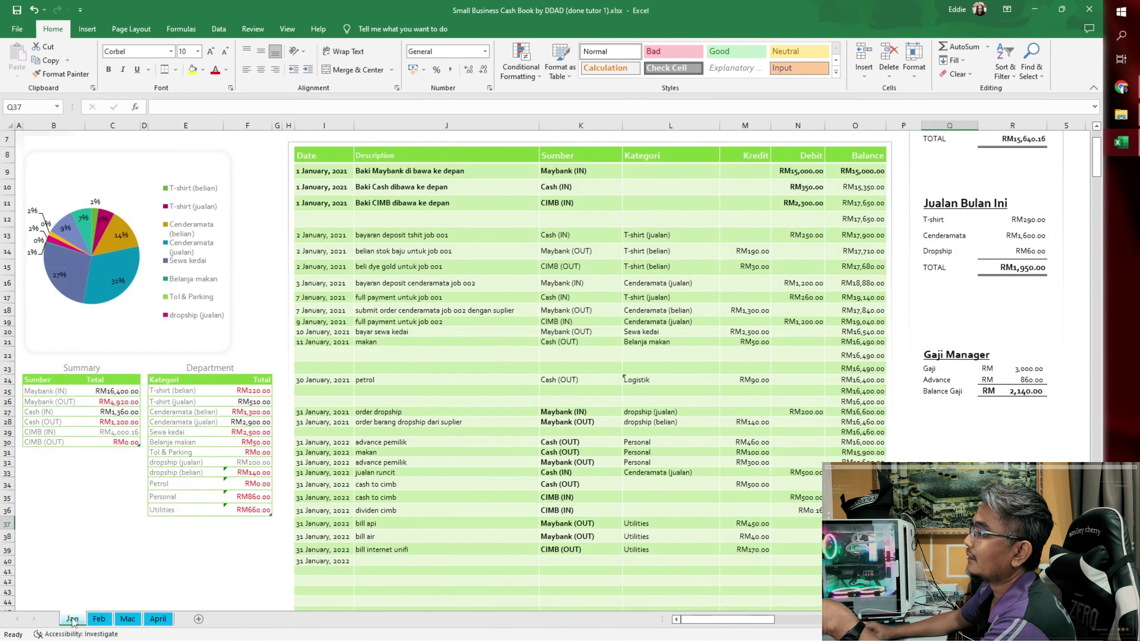
{"action": "left_click", "coordinate": [158, 619]}
{"action": "scroll", "coordinate": [692, 509], "scroll_direction": "up", "scroll_amount": 1}
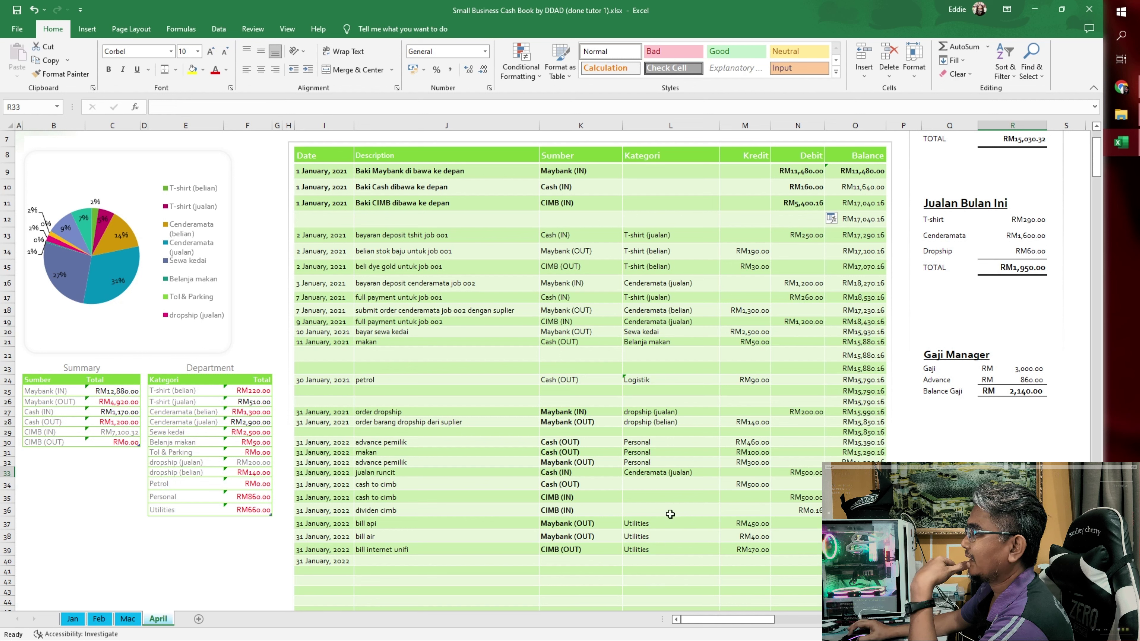
Step: Check the petrol row's Sumber entry and the Cash opening debit's link to Mac
{"action": "left_click", "coordinate": [568, 380]}
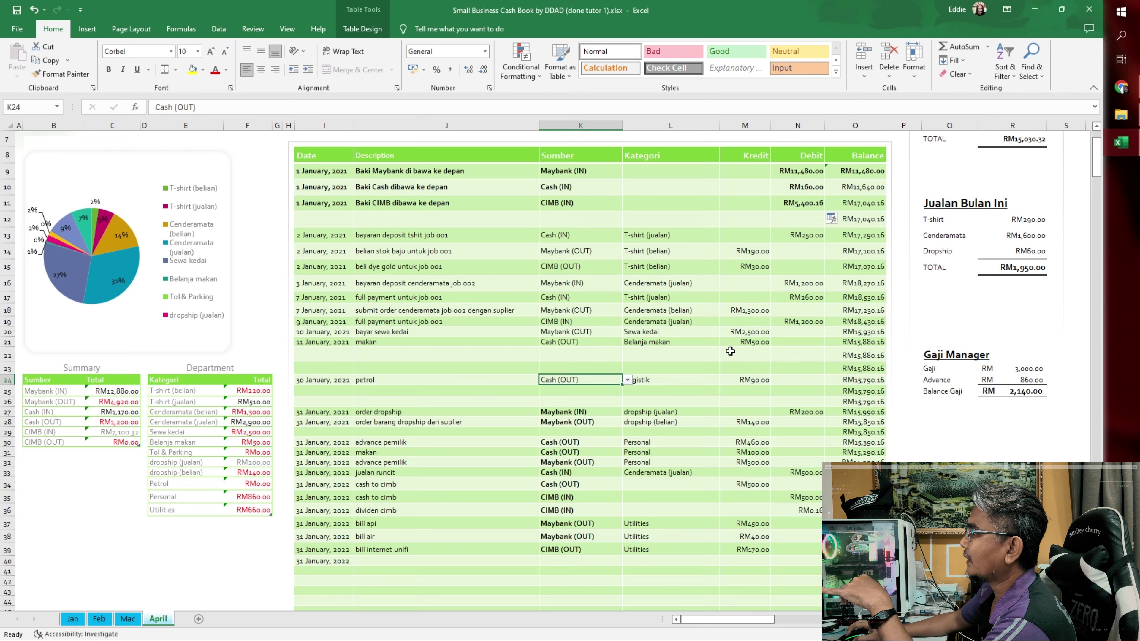
{"action": "scroll", "coordinate": [752, 413], "scroll_direction": "up", "scroll_amount": 2}
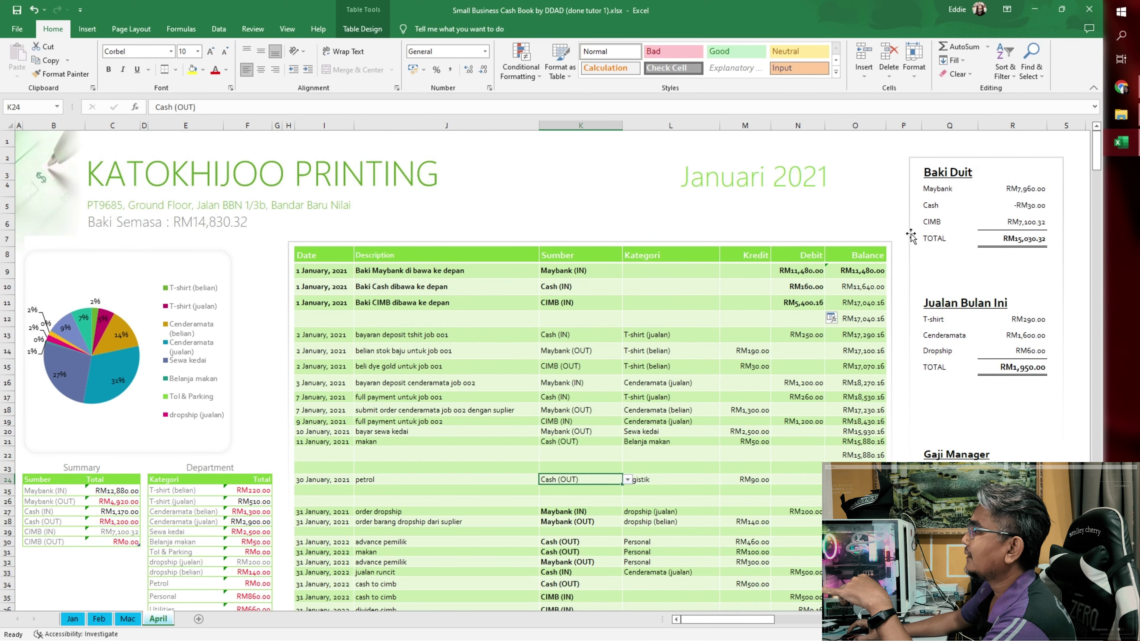
{"action": "left_click", "coordinate": [781, 293]}
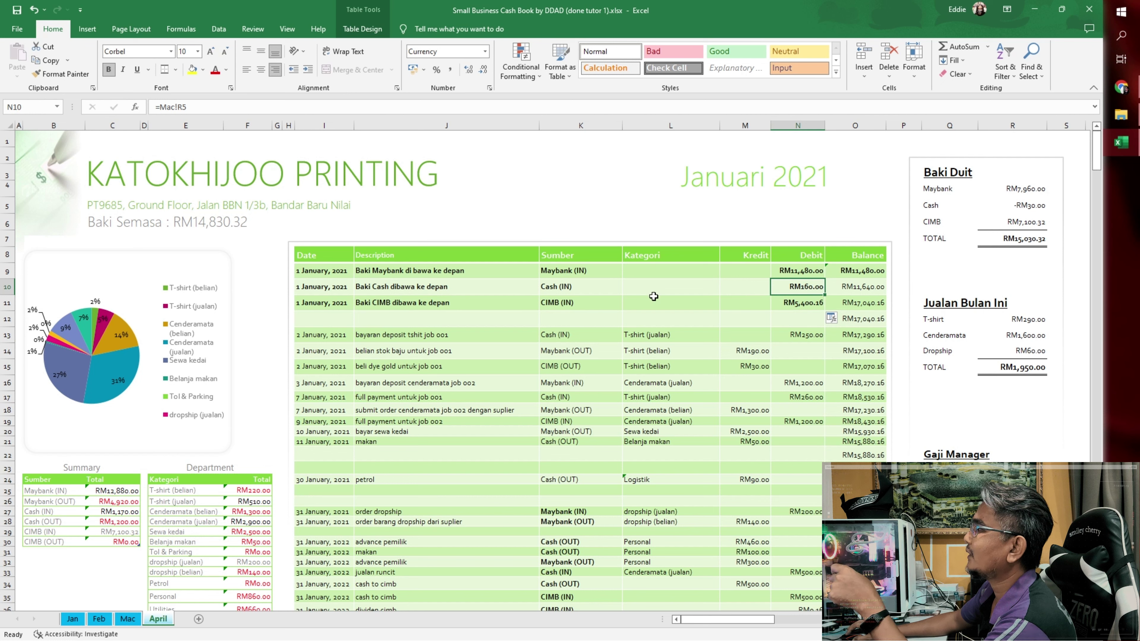
{"action": "left_click", "coordinate": [1042, 206]}
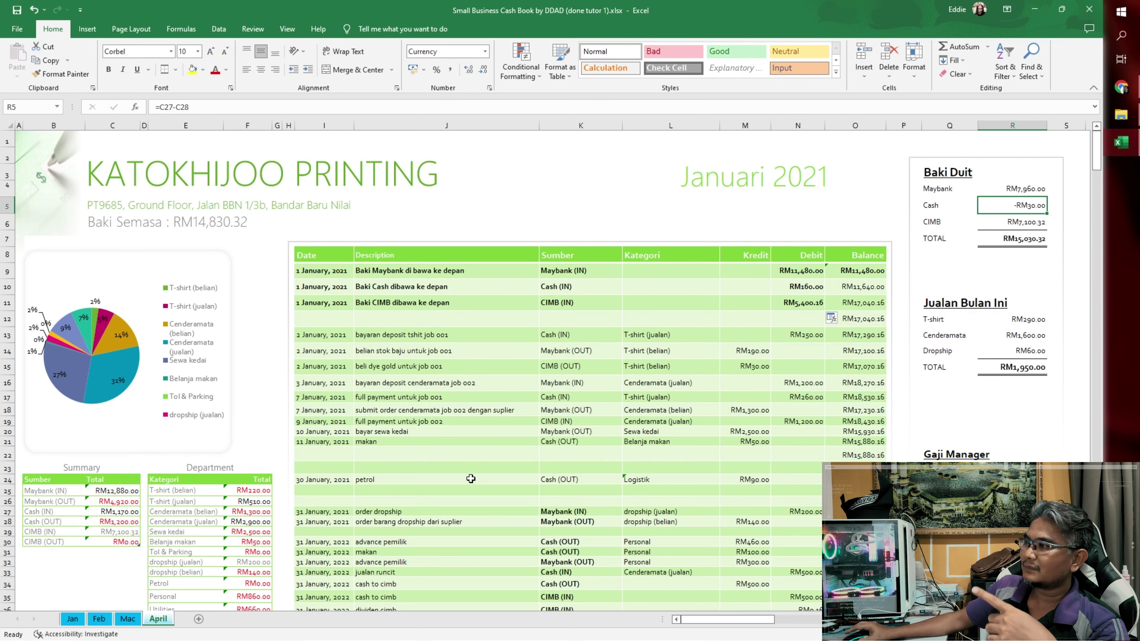
Step: Look through the April sheet, rechecking the Cash balance formula showing -RM30.00
{"action": "scroll", "coordinate": [475, 472], "scroll_direction": "down", "scroll_amount": 3}
{"action": "scroll", "coordinate": [479, 472], "scroll_direction": "down", "scroll_amount": 1}
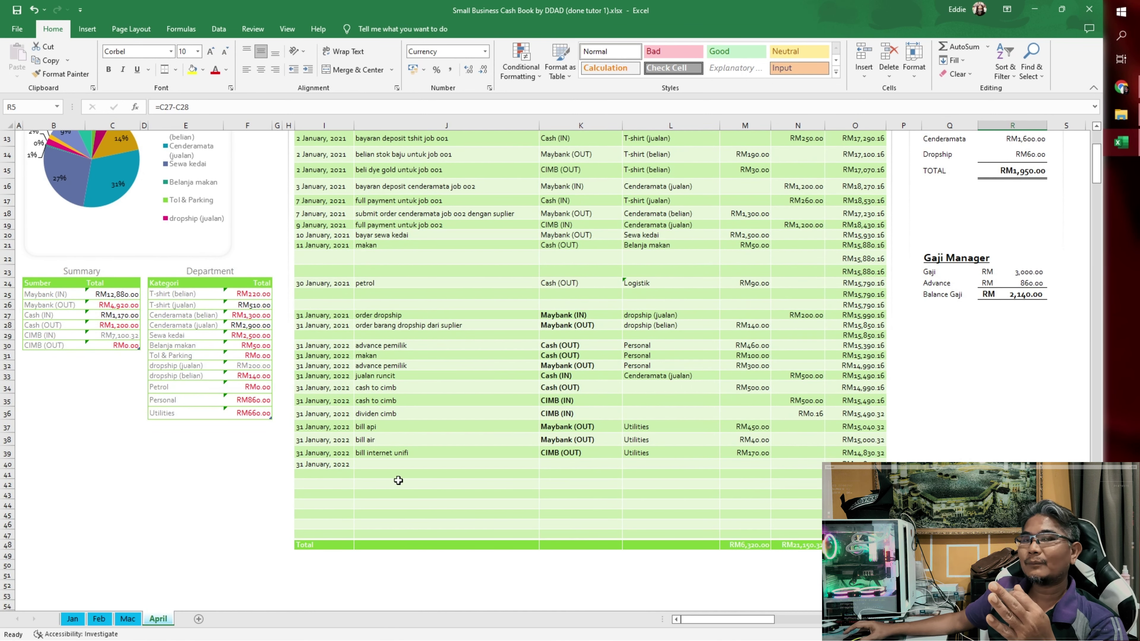
{"action": "left_click", "coordinate": [364, 504]}
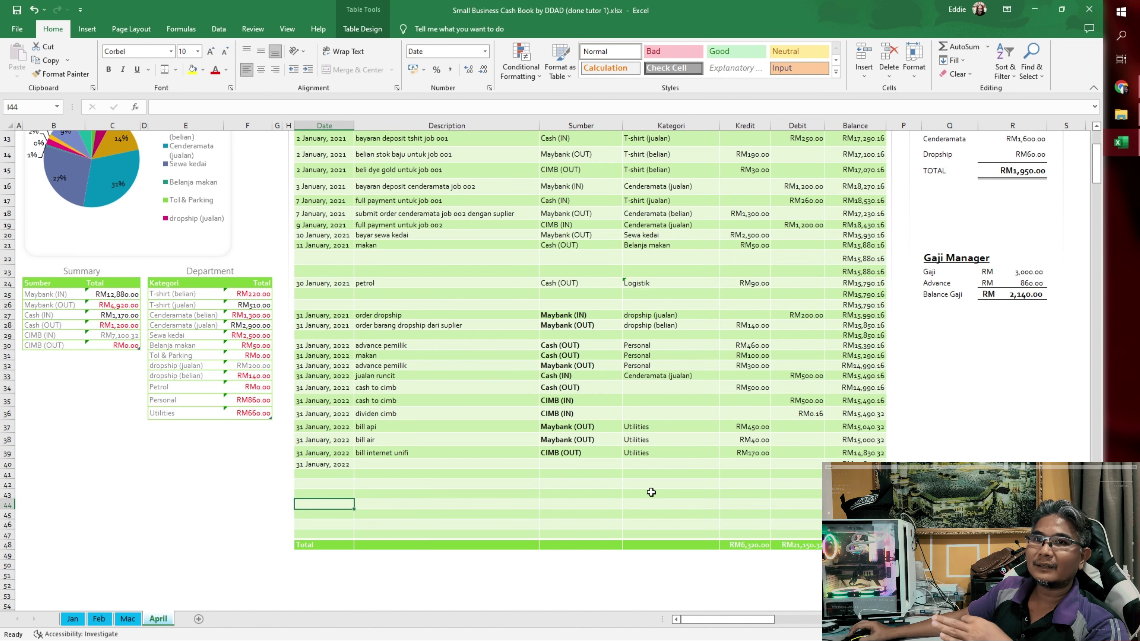
{"action": "scroll", "coordinate": [652, 492], "scroll_direction": "up", "scroll_amount": 4}
{"action": "left_click", "coordinate": [1032, 205]}
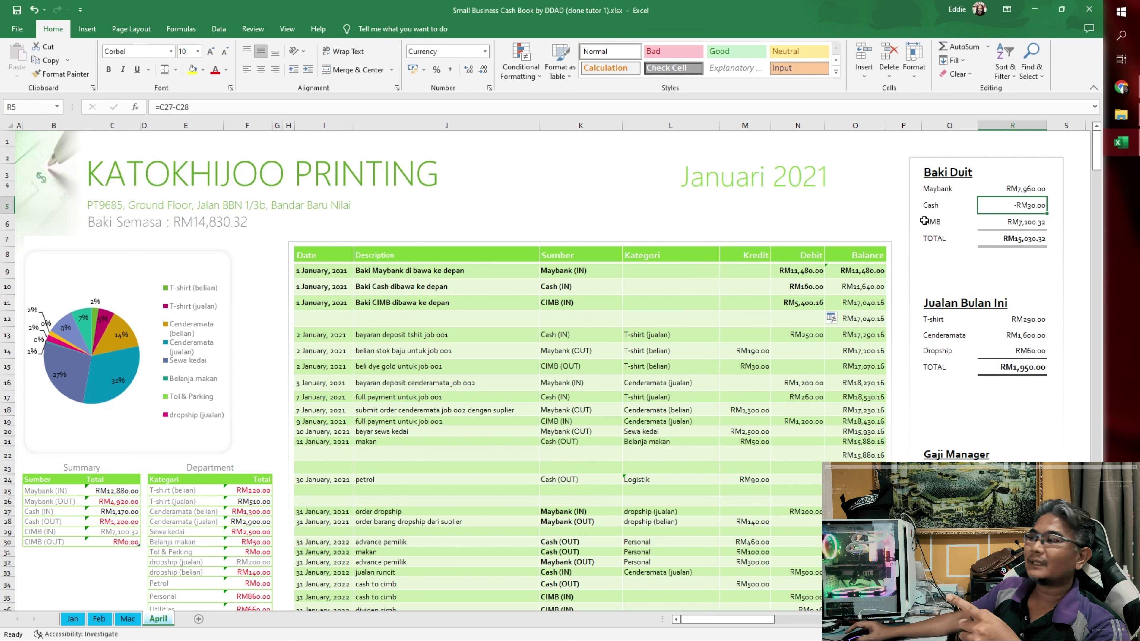
{"action": "scroll", "coordinate": [924, 221], "scroll_direction": "down", "scroll_amount": 5}
{"action": "scroll", "coordinate": [923, 221], "scroll_direction": "up", "scroll_amount": 5}
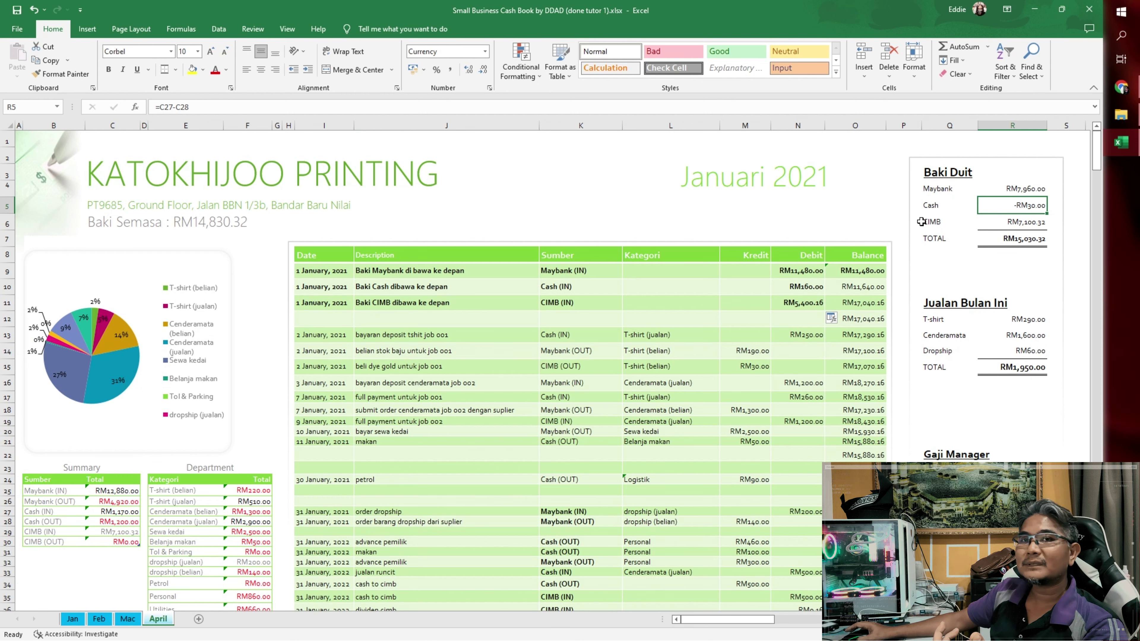
{"action": "scroll", "coordinate": [975, 288], "scroll_direction": "down", "scroll_amount": 4}
{"action": "scroll", "coordinate": [825, 255], "scroll_direction": "up", "scroll_amount": 4}
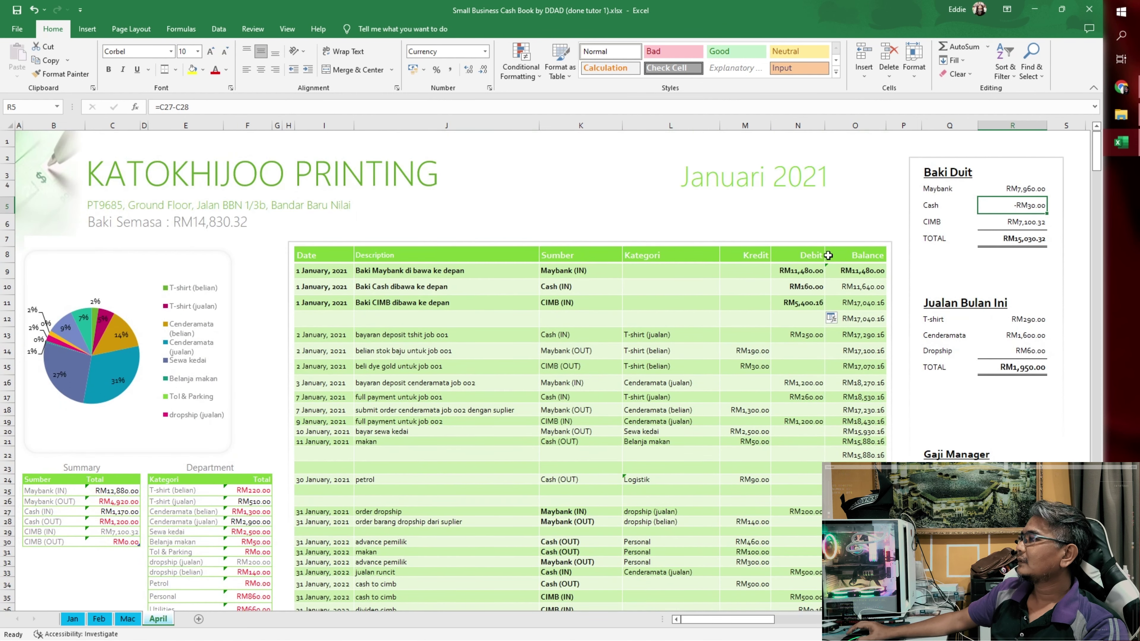
{"action": "scroll", "coordinate": [437, 460], "scroll_direction": "down", "scroll_amount": 3}
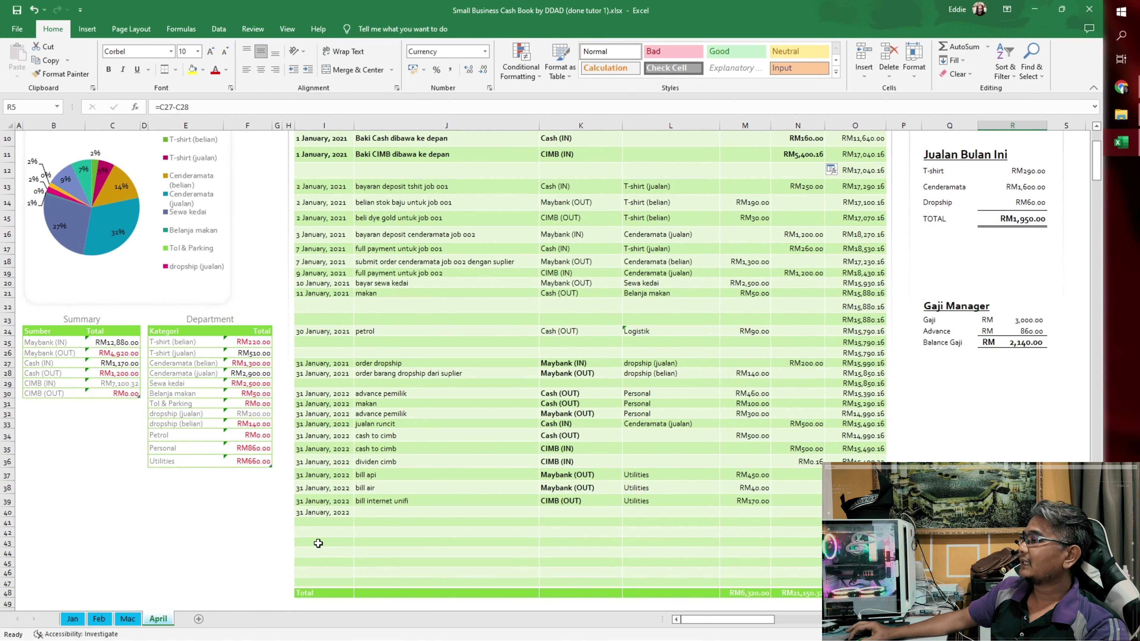
Step: Select the old January transactions in rows 13 to 43 and delete them
{"action": "left_click_drag", "start_coordinate": [318, 544], "coordinate": [705, 339]}
{"action": "left_click", "coordinate": [446, 563]}
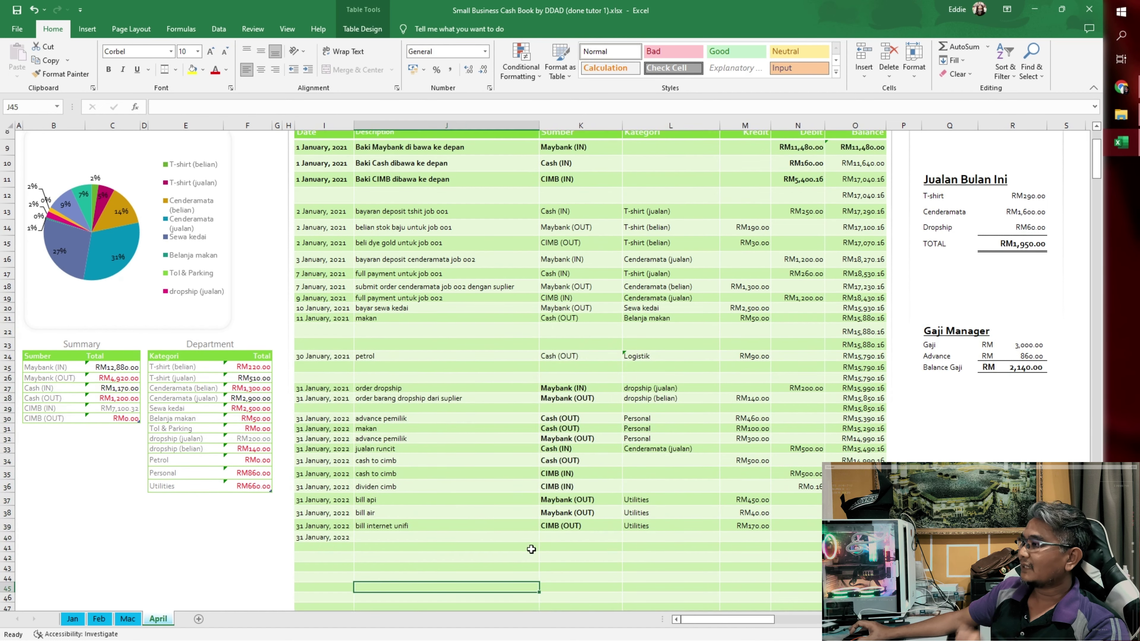
{"action": "scroll", "coordinate": [449, 571], "scroll_direction": "up", "scroll_amount": 1}
{"action": "mouse_move", "coordinate": [314, 591]}
{"action": "left_mouse_down"}
{"action": "mouse_move", "coordinate": [665, 451]}
{"action": "mouse_move", "coordinate": [816, 154]}
{"action": "left_mouse_up"}
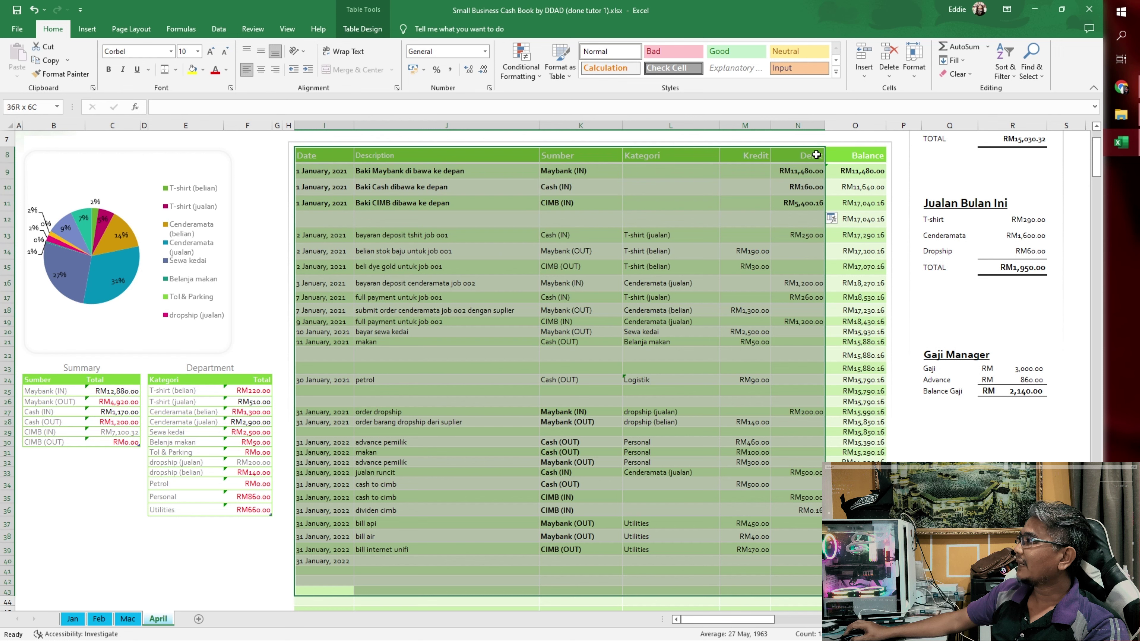
{"action": "left_click_drag", "start_coordinate": [811, 160], "coordinate": [811, 241]}
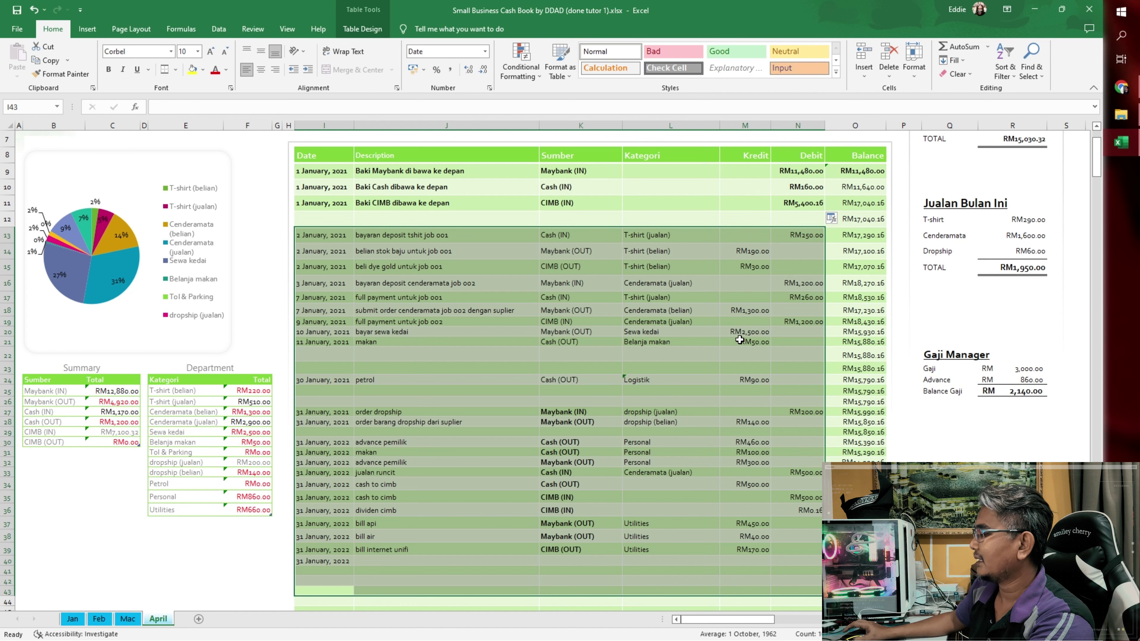
{"action": "key", "text": "Delete"}
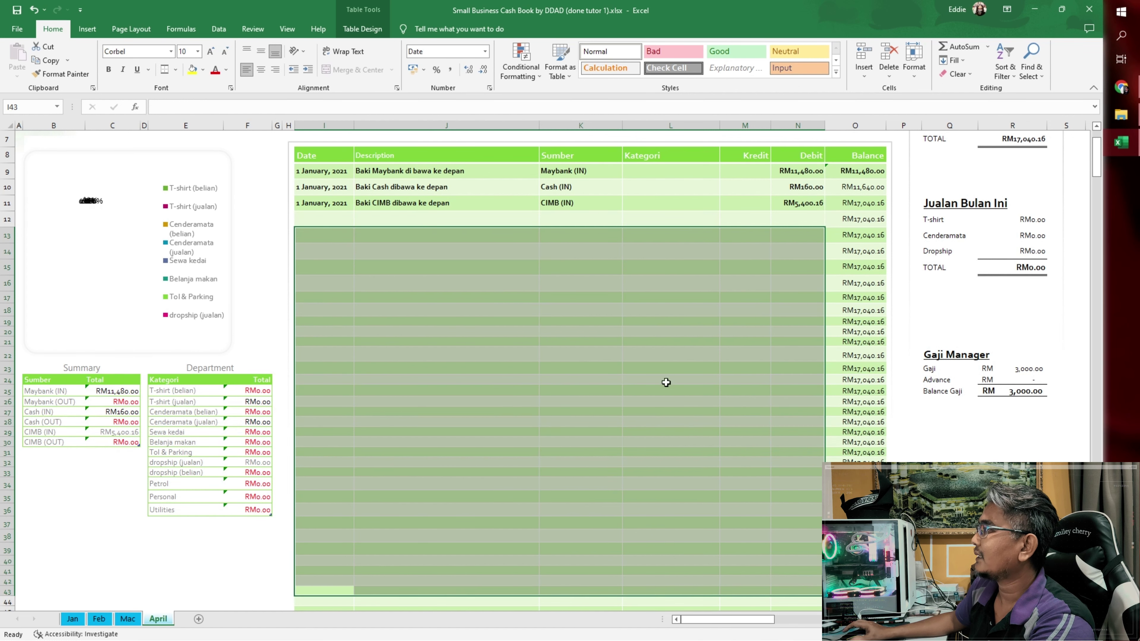
Step: Check the cleared Kategori, Balance and Kredit cells, then undo the deletion
{"action": "left_click", "coordinate": [629, 395]}
{"action": "left_click", "coordinate": [860, 288]}
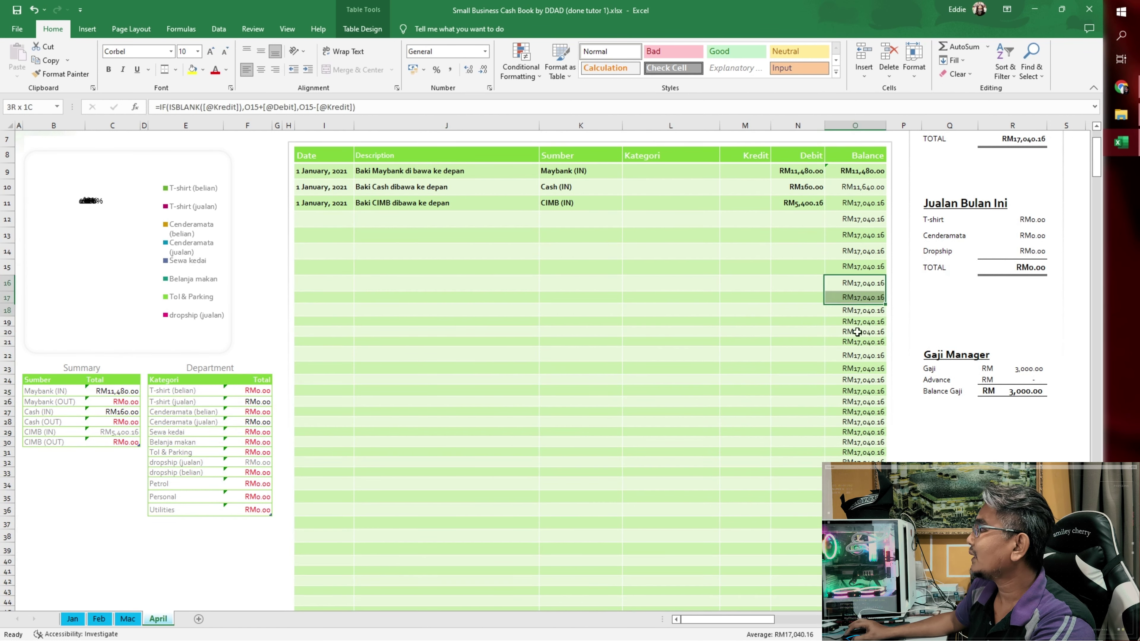
{"action": "left_click", "coordinate": [758, 389]}
{"action": "key", "text": "ctrl+z"}
{"action": "left_click", "coordinate": [495, 494]}
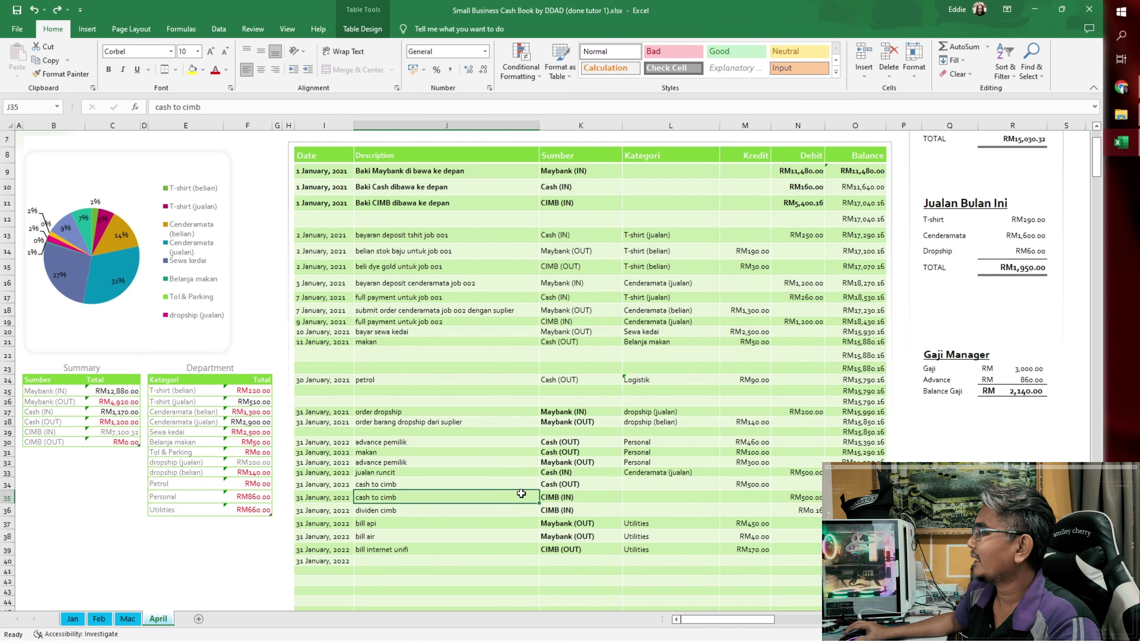
Step: Delete the old transactions again, selecting from row 44 up to row 13
{"action": "scroll", "coordinate": [350, 561], "scroll_direction": "down", "scroll_amount": 1}
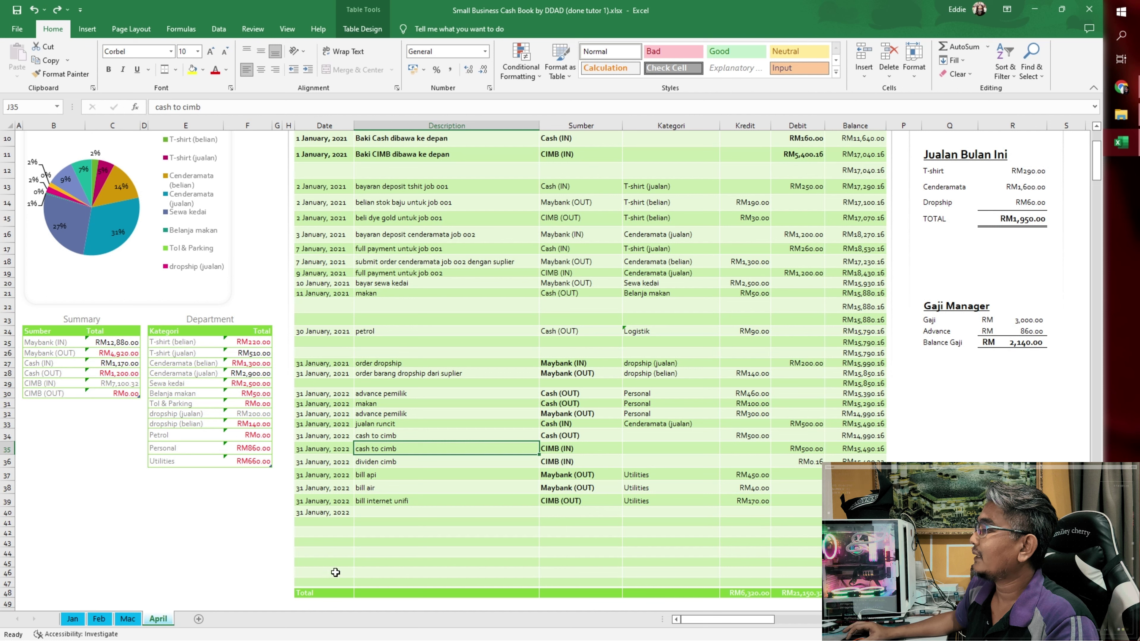
{"action": "mouse_move", "coordinate": [317, 555]}
{"action": "left_mouse_down"}
{"action": "mouse_move", "coordinate": [816, 363]}
{"action": "mouse_move", "coordinate": [860, 193]}
{"action": "left_mouse_up"}
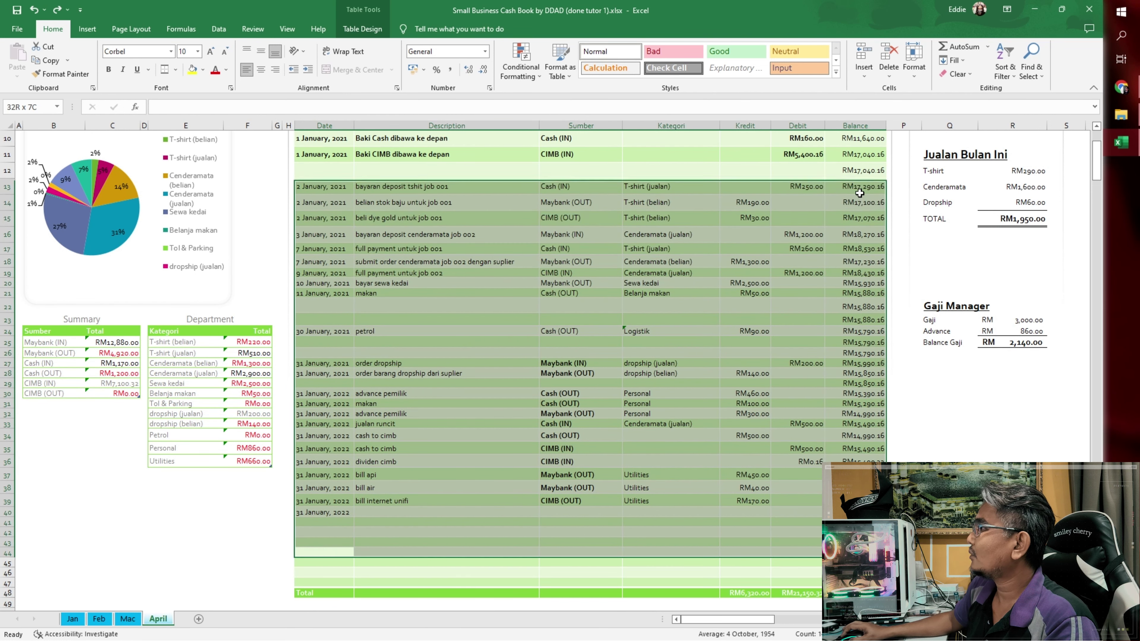
{"action": "scroll", "coordinate": [859, 193], "scroll_direction": "up", "scroll_amount": 3}
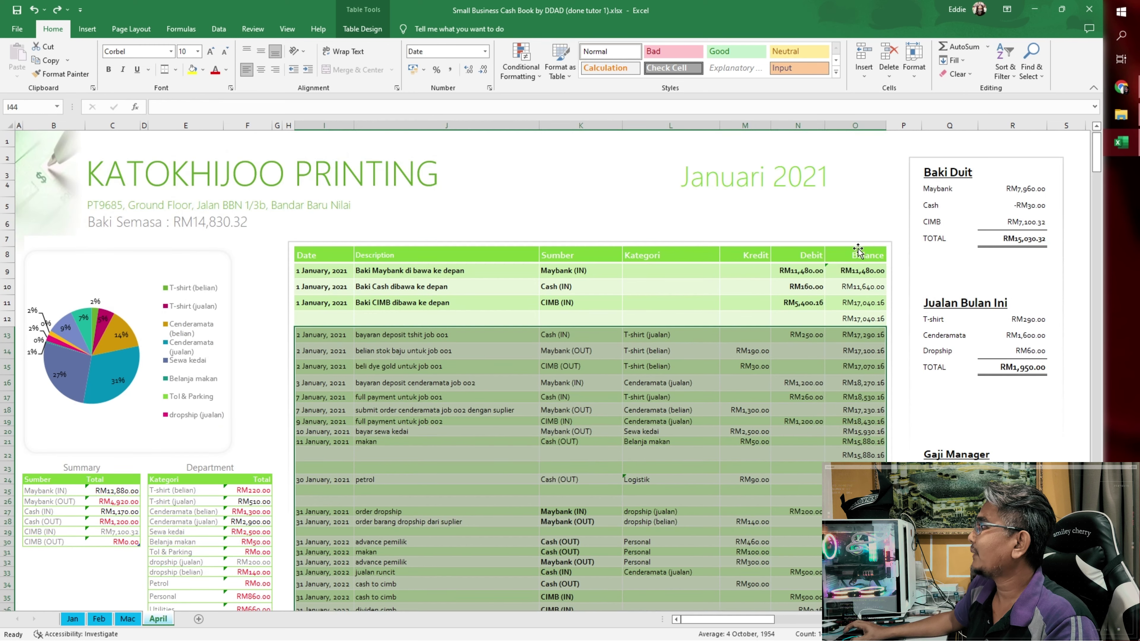
{"action": "scroll", "coordinate": [866, 310], "scroll_direction": "down", "scroll_amount": 1}
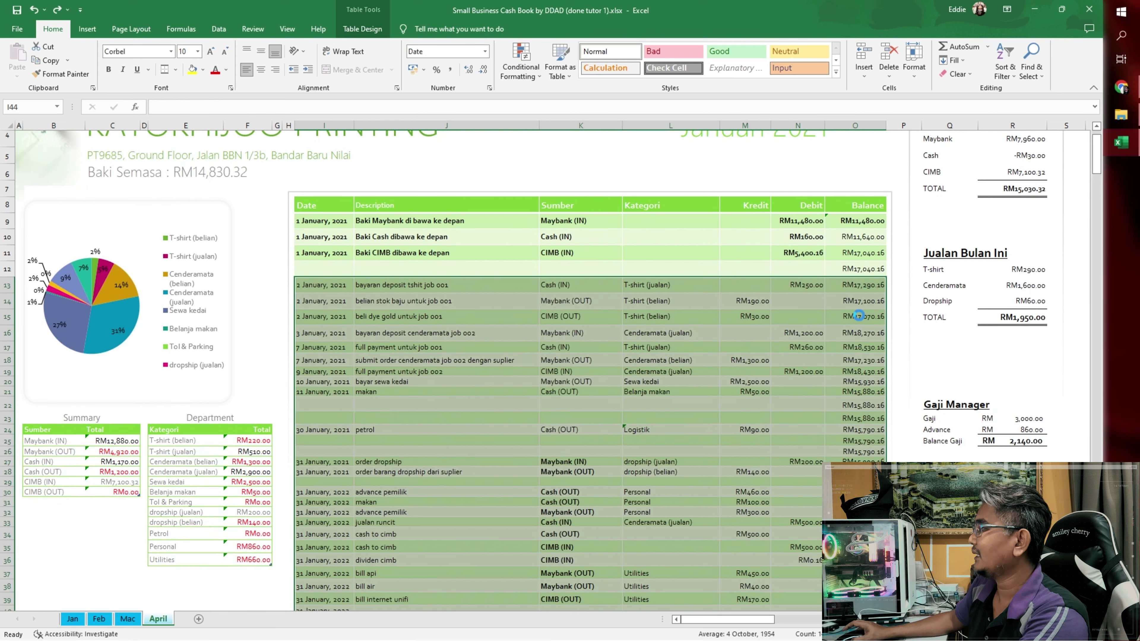
{"action": "key", "text": "Delete"}
{"action": "scroll", "coordinate": [858, 315], "scroll_direction": "down", "scroll_amount": 6}
{"action": "scroll", "coordinate": [852, 318], "scroll_direction": "up", "scroll_amount": 4}
{"action": "scroll", "coordinate": [852, 318], "scroll_direction": "up", "scroll_amount": 2}
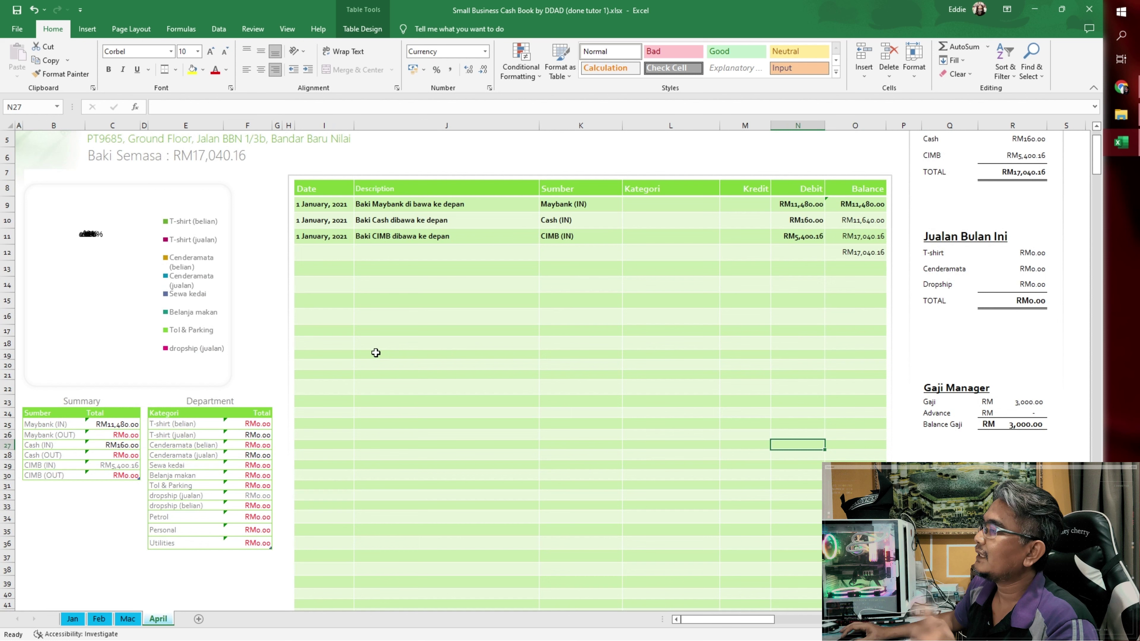
Step: Change the month heading from Januari 2021 to April 2022
{"action": "left_click", "coordinate": [331, 344]}
{"action": "scroll", "coordinate": [758, 216], "scroll_direction": "up", "scroll_amount": 2}
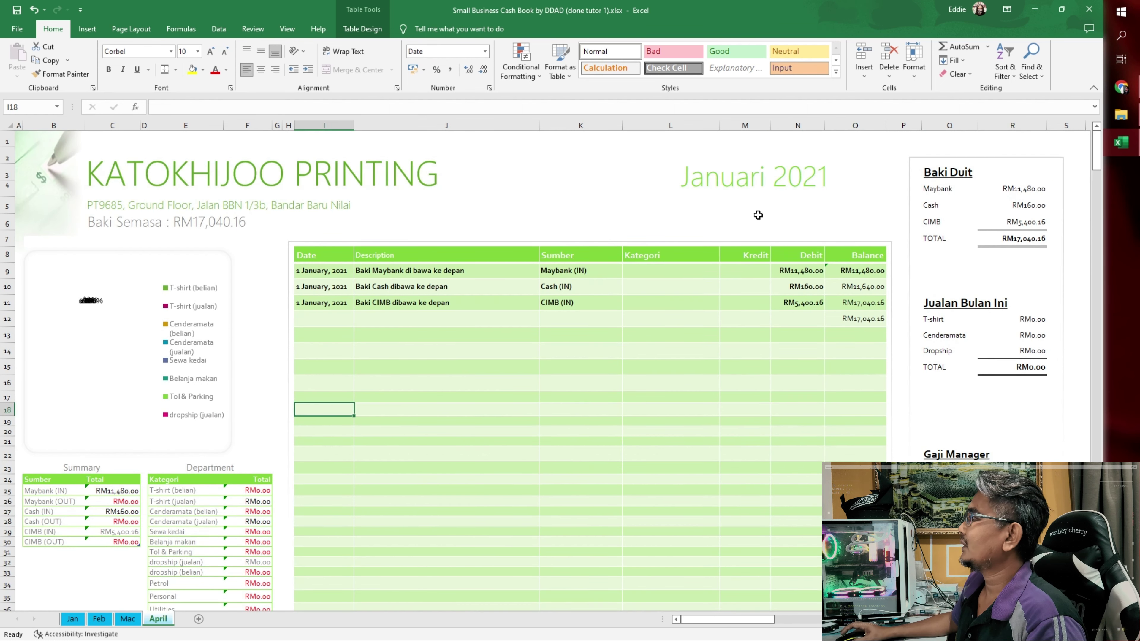
{"action": "left_click", "coordinate": [718, 185]}
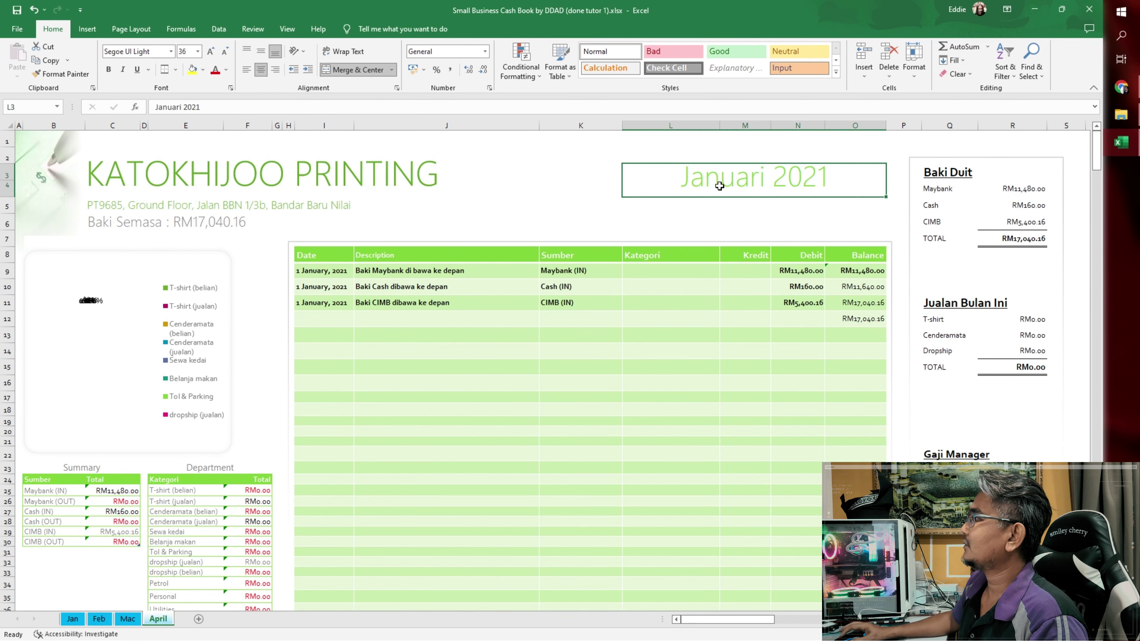
{"action": "double_click", "coordinate": [162, 107]}
{"action": "type", "text": "April"}
{"action": "key", "text": "Return"}
{"action": "double_click", "coordinate": [215, 106]}
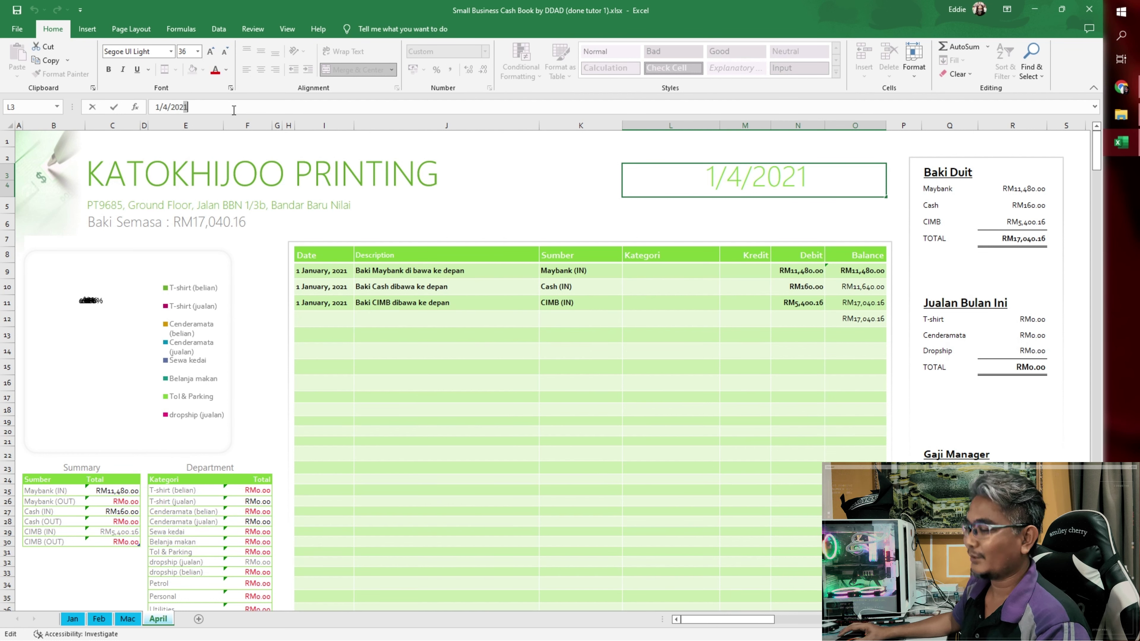
{"action": "type", "text": "2"}
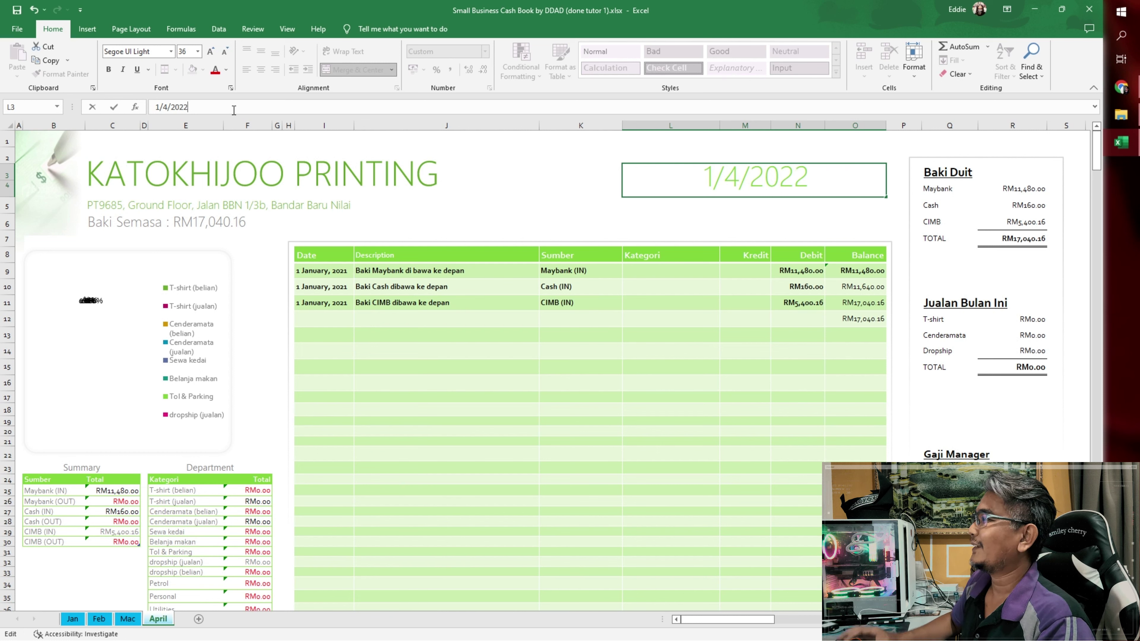
{"action": "left_click", "coordinate": [428, 395]}
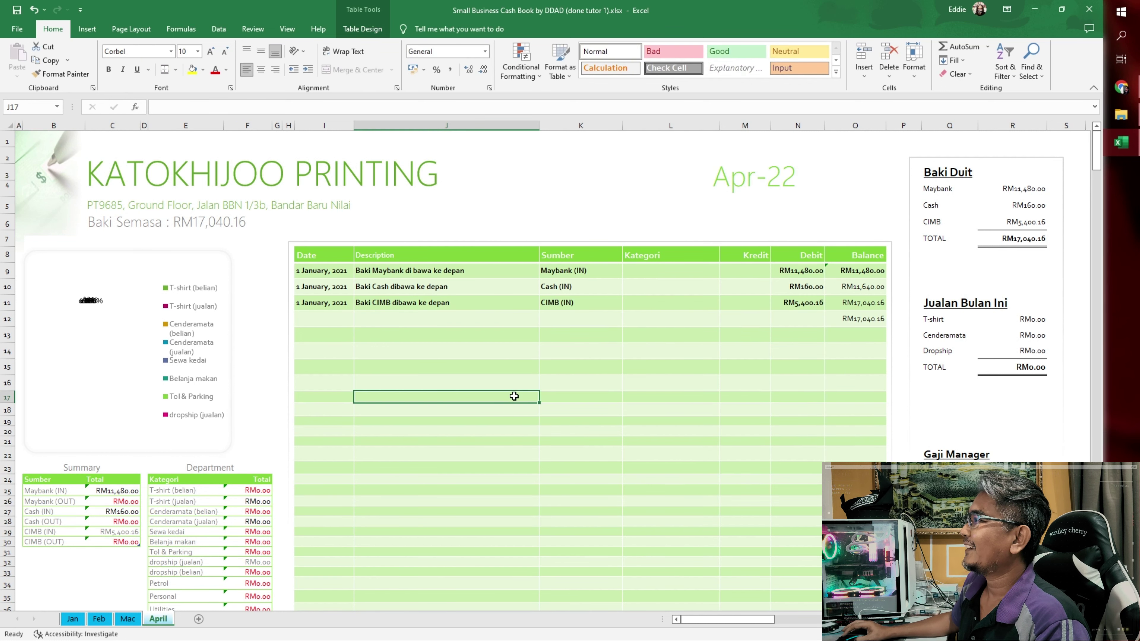
Step: Date the opening-balance rows 1/4/2022 instead of 1 January, 2021
{"action": "left_click", "coordinate": [297, 271]}
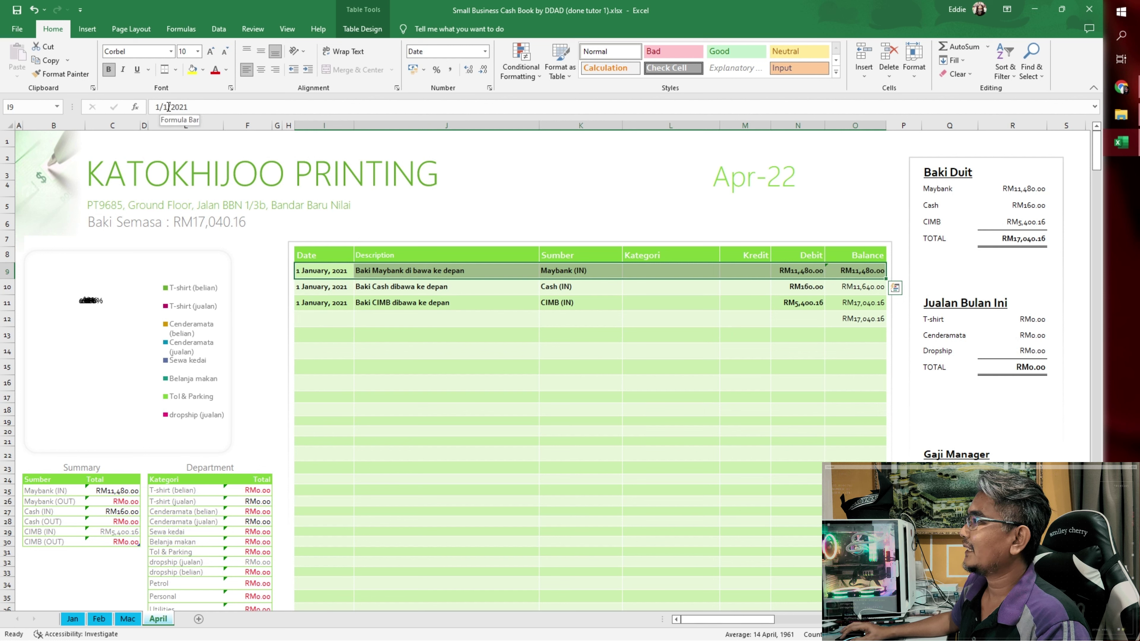
{"action": "type", "text": "1/4/2022"}
{"action": "key", "text": "Return"}
{"action": "key", "text": "Return"}
{"action": "type", "text": "1/4/2022"}
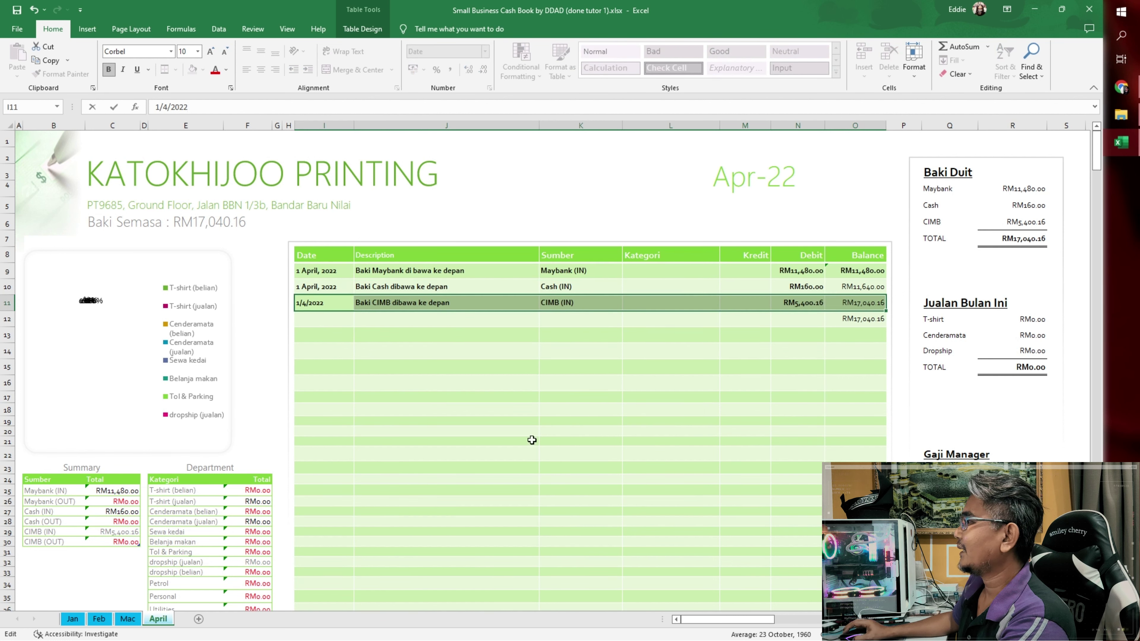
{"action": "left_click", "coordinate": [448, 389]}
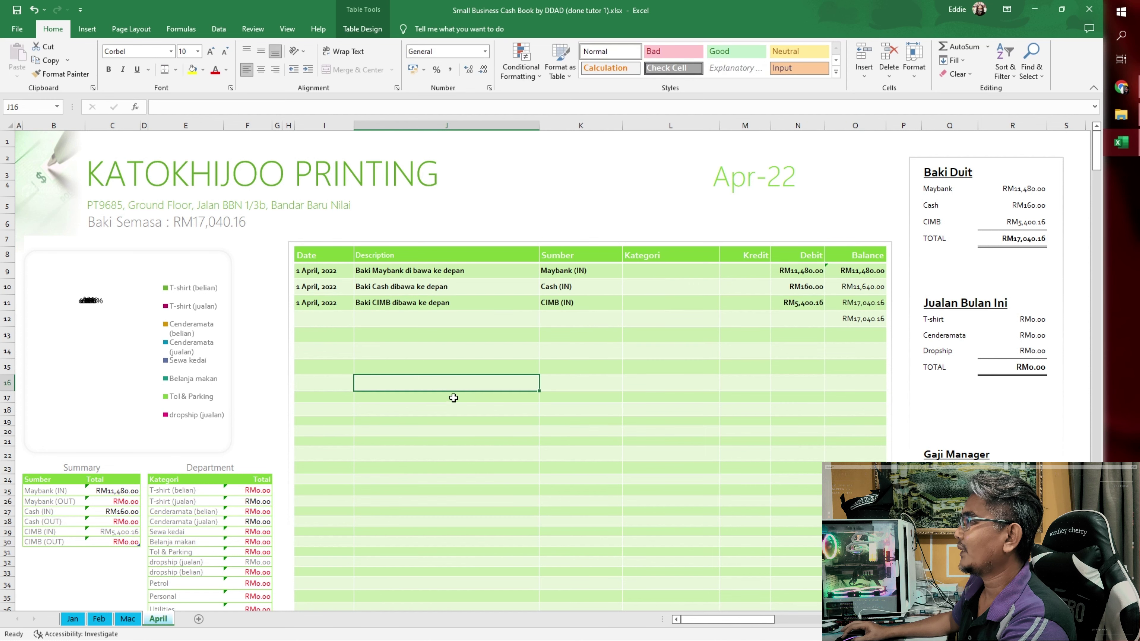
{"action": "left_click_drag", "start_coordinate": [855, 367], "coordinate": [766, 467]}
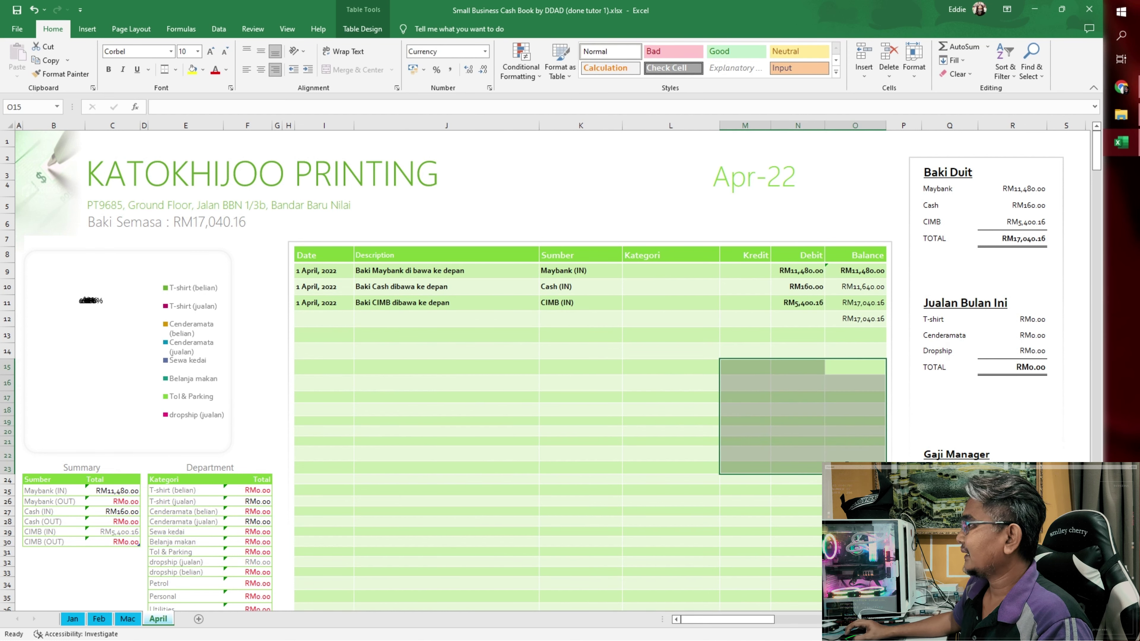
{"action": "left_click", "coordinate": [315, 384]}
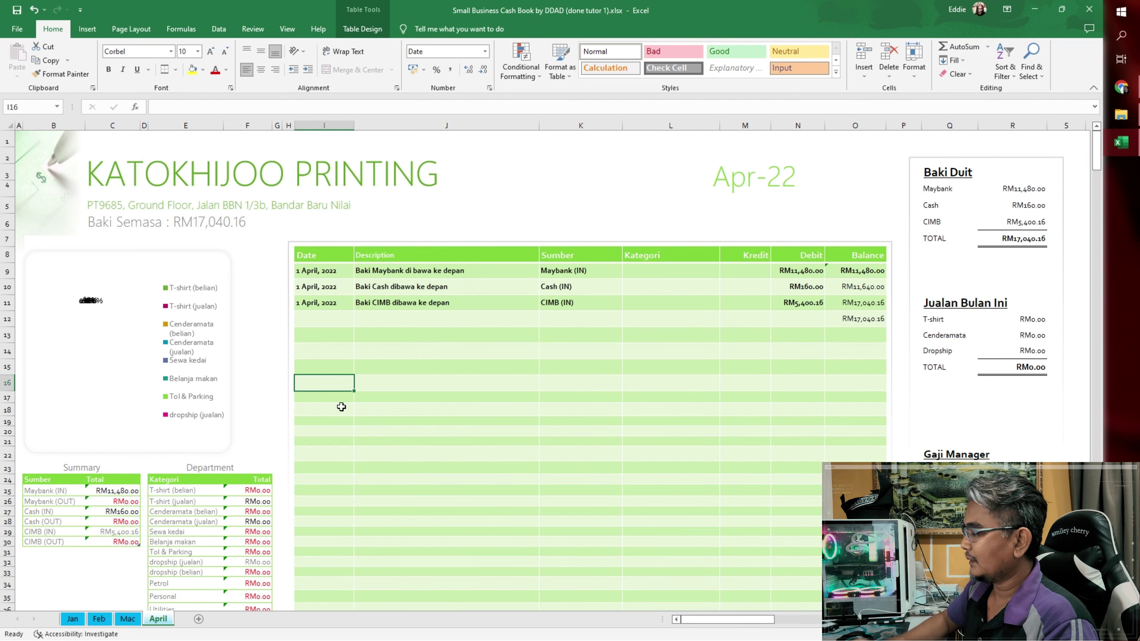
Step: Enter the date 2/4 and the description 'jualan produk' in row 16
{"action": "type", "text": "2/4"}
{"action": "key", "text": "Tab"}
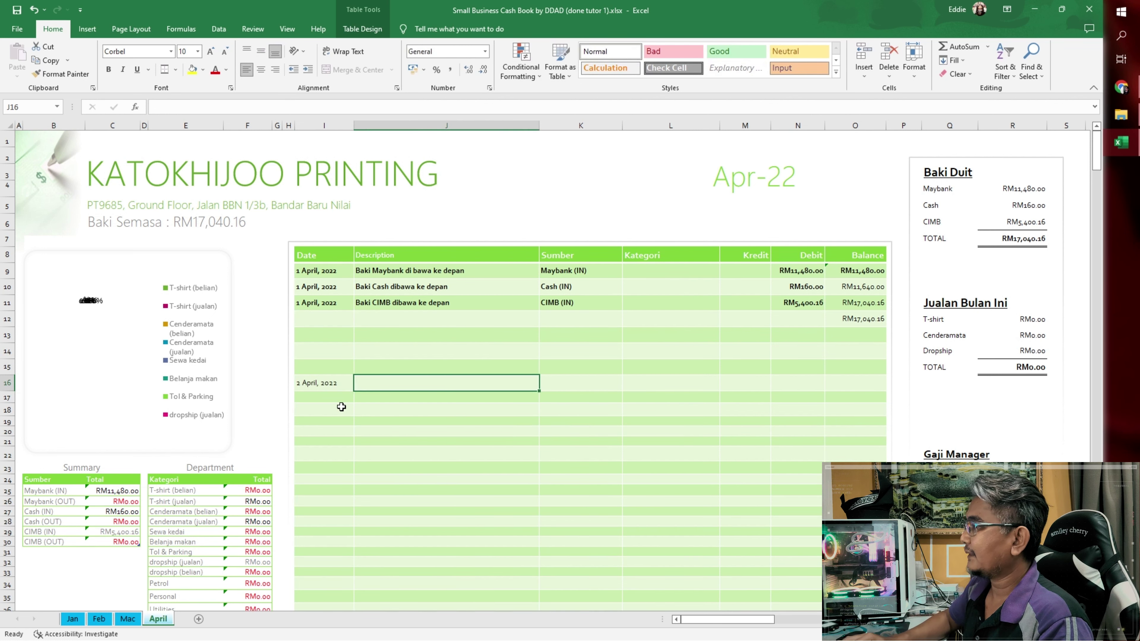
{"action": "type", "text": "jualan prof"}
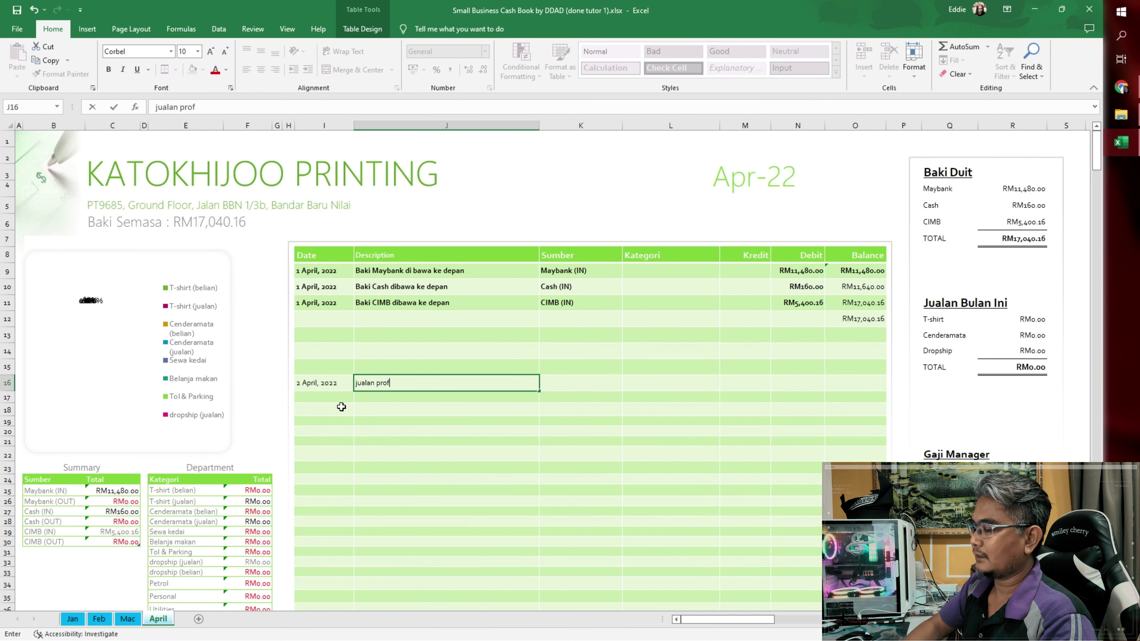
{"action": "key", "text": "BackSpace"}
{"action": "type", "text": "duk"}
{"action": "key", "text": "Tab"}
Step: Set the source to Cash (IN), the category to T-shirt (jualan), and the Debit to 900, then check the balance
{"action": "left_click", "coordinate": [633, 383]}
{"action": "left_click", "coordinate": [580, 408]}
{"action": "left_click", "coordinate": [726, 386]}
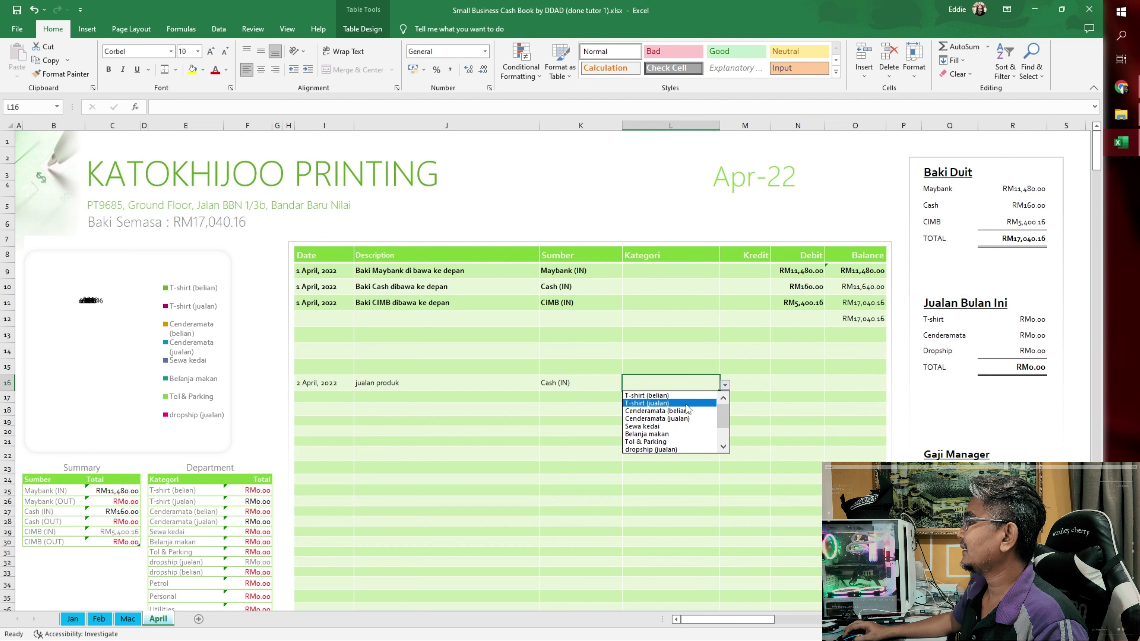
{"action": "left_click", "coordinate": [672, 403]}
{"action": "key", "text": "Tab"}
{"action": "key", "text": "Tab"}
{"action": "type", "text": "900"}
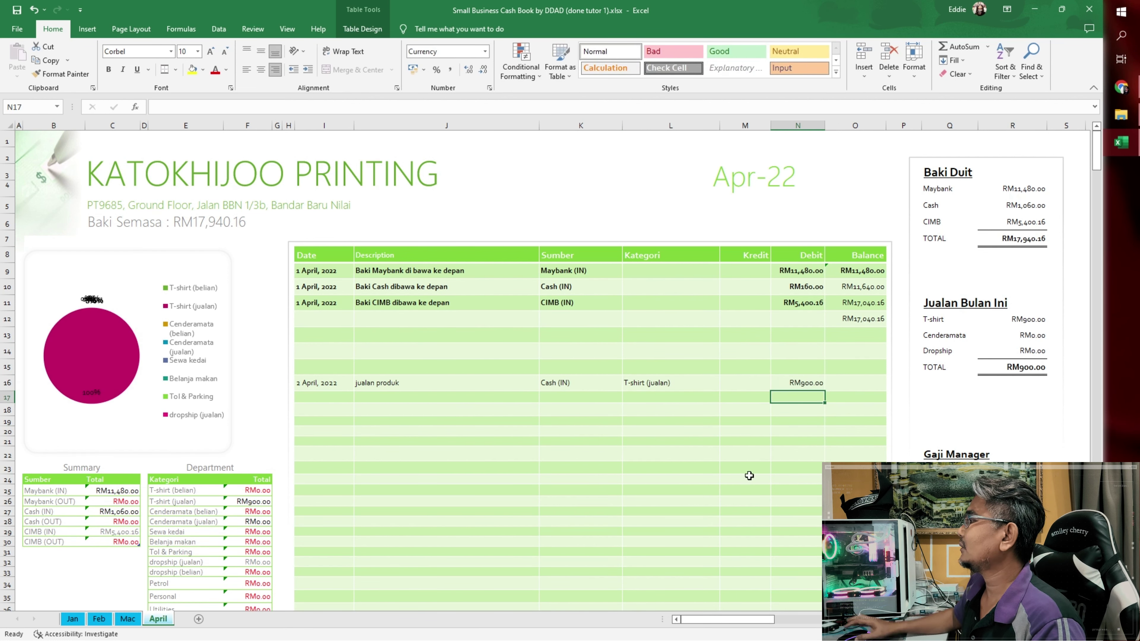
{"action": "left_click", "coordinate": [859, 384]}
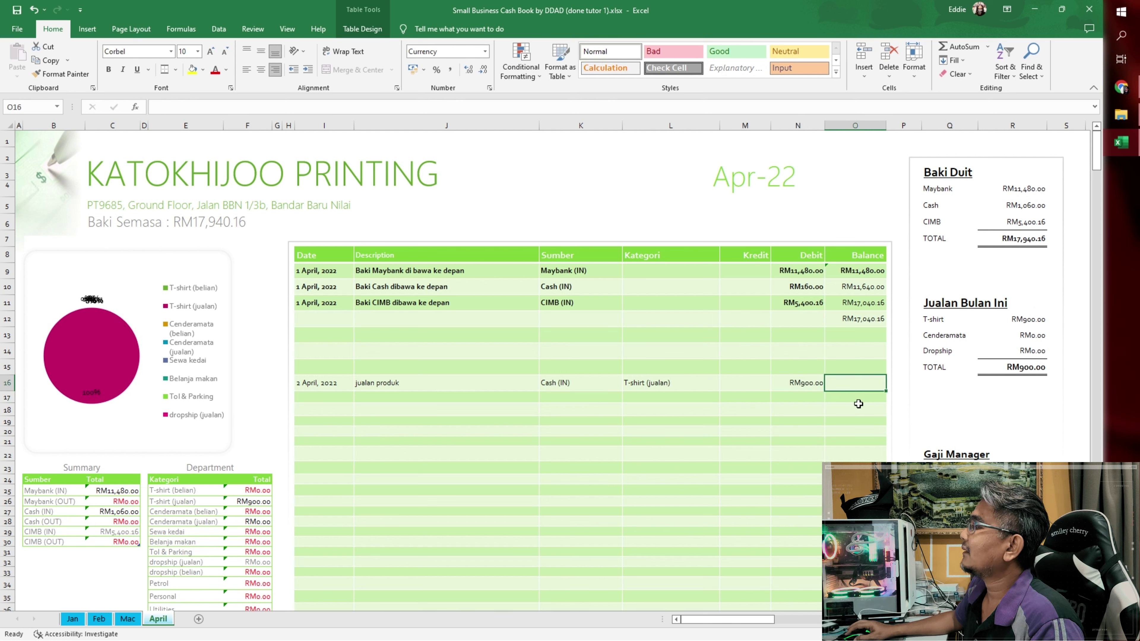
{"action": "left_click", "coordinate": [855, 522]}
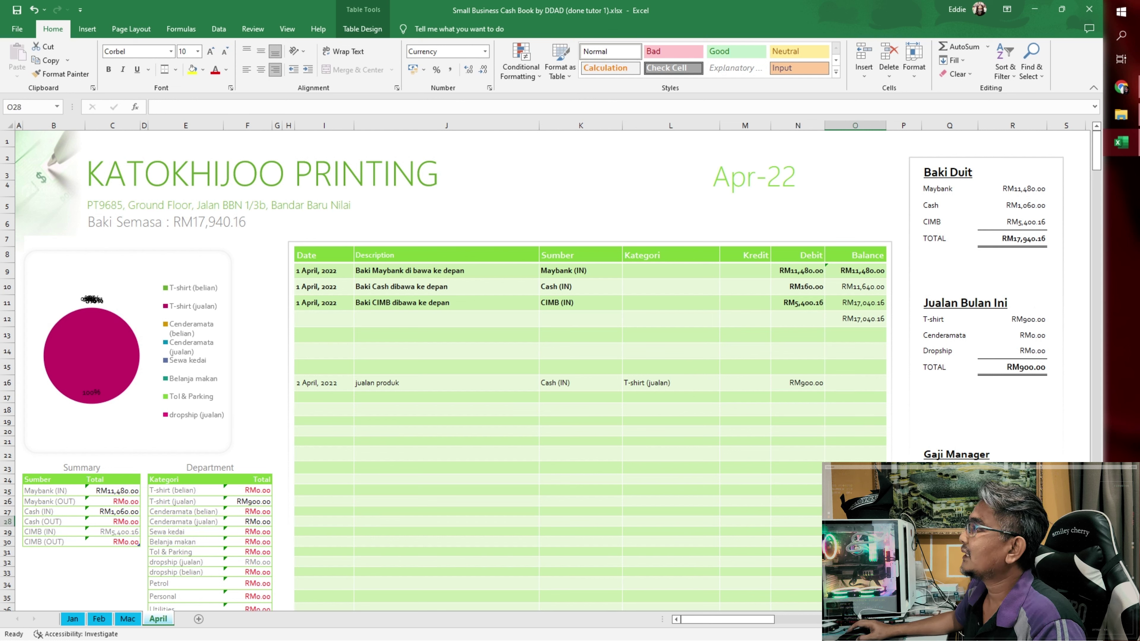
{"action": "left_click", "coordinate": [856, 532]}
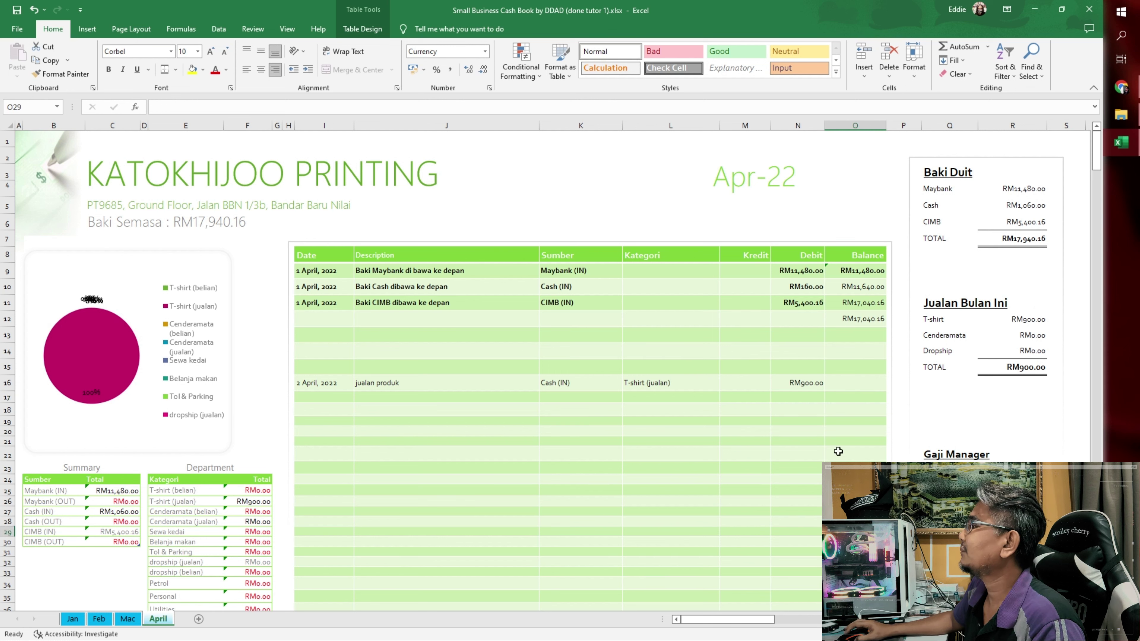
Step: Undo the April edits, restoring the Januari 2021 heading and January dates
{"action": "left_click", "coordinate": [856, 422]}
{"action": "key", "text": "ctrl+z"}
{"action": "key", "text": "ctrl+z"}
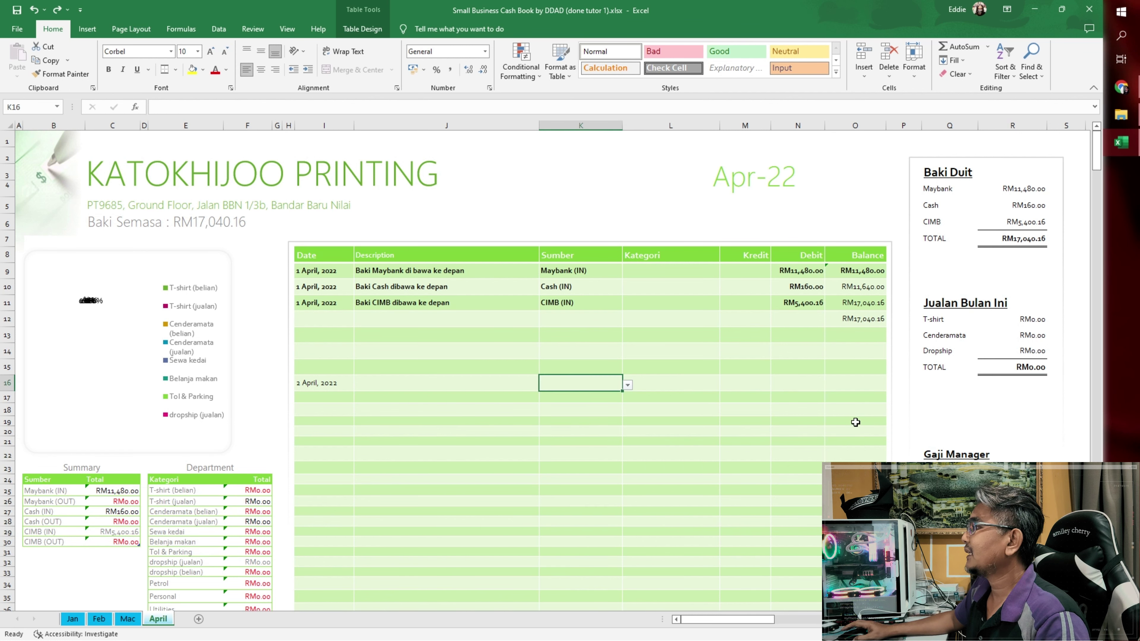
{"action": "key", "text": "ctrl+z"}
{"action": "key", "text": "ctrl+z"}
{"action": "key", "text": "ctrl+z"}
{"action": "key", "text": "ctrl+z"}
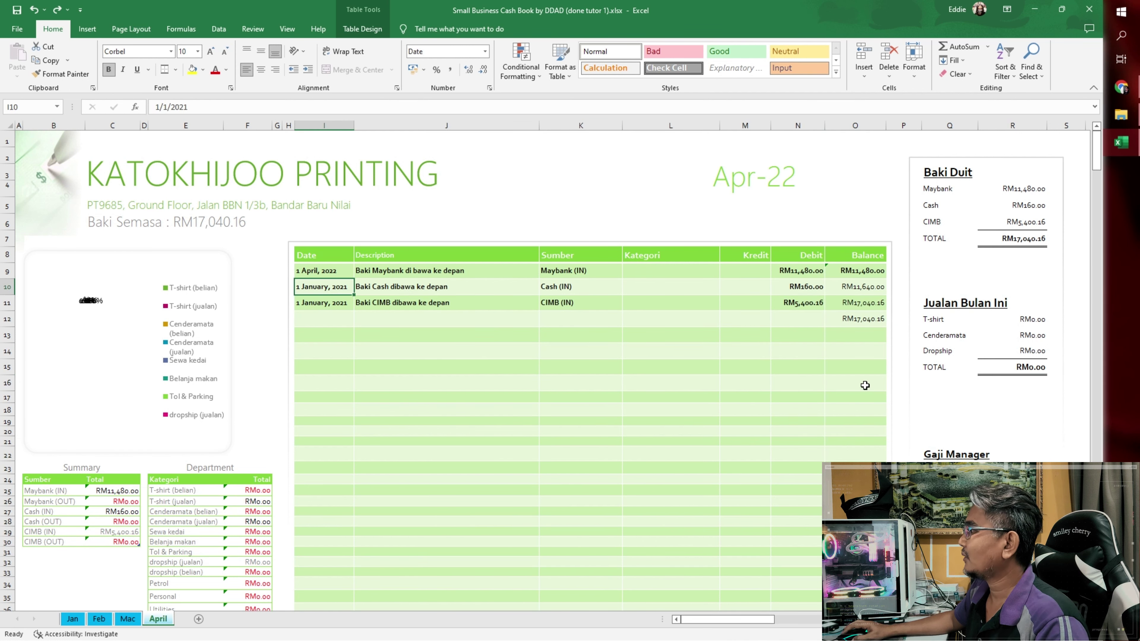
{"action": "key", "text": "ctrl+z"}
{"action": "key", "text": "ctrl+z"}
{"action": "key", "text": "ctrl+z"}
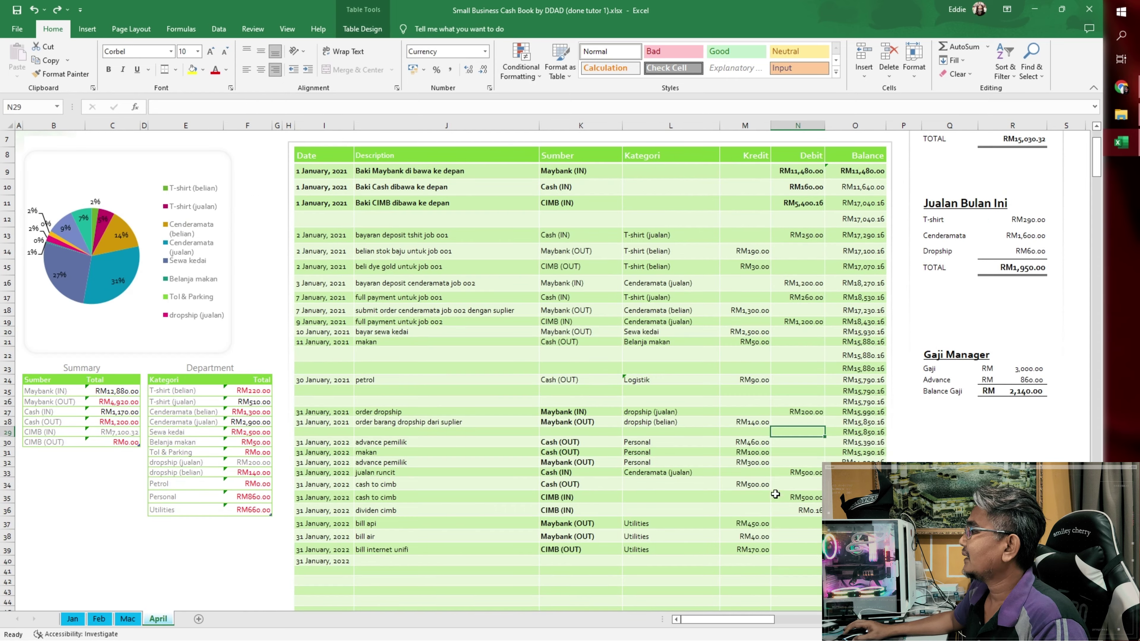
{"action": "key", "text": "ctrl+z"}
Step: Clear the old January transactions in I13:N41
{"action": "scroll", "coordinate": [774, 560], "scroll_direction": "down", "scroll_amount": 1}
{"action": "left_click_drag", "start_coordinate": [810, 568], "coordinate": [325, 238]}
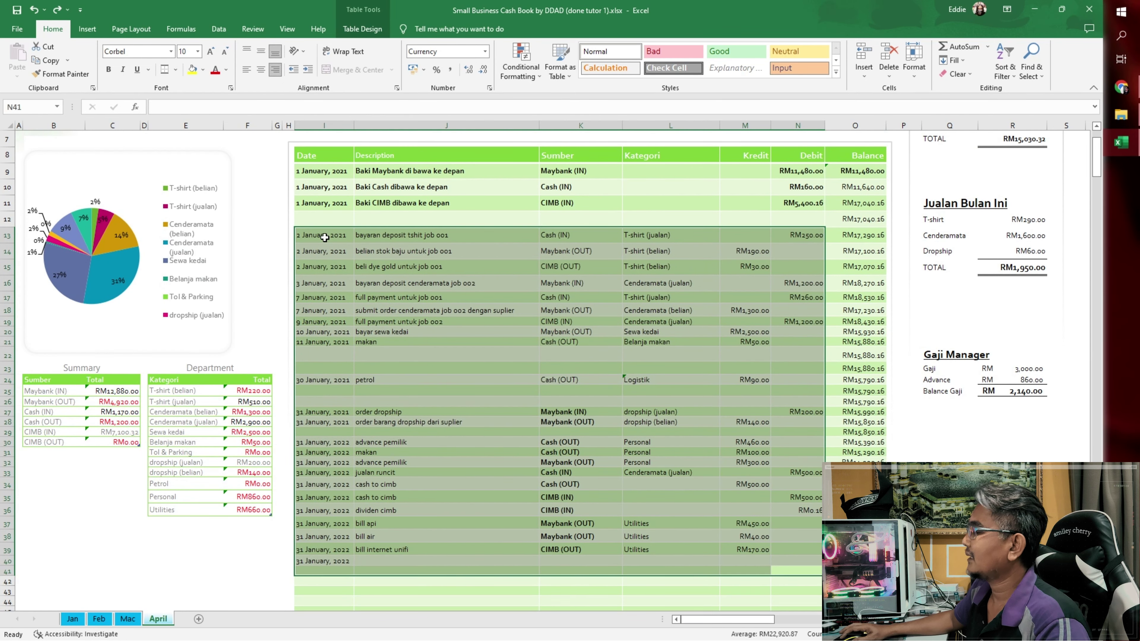
{"action": "key", "text": "Delete"}
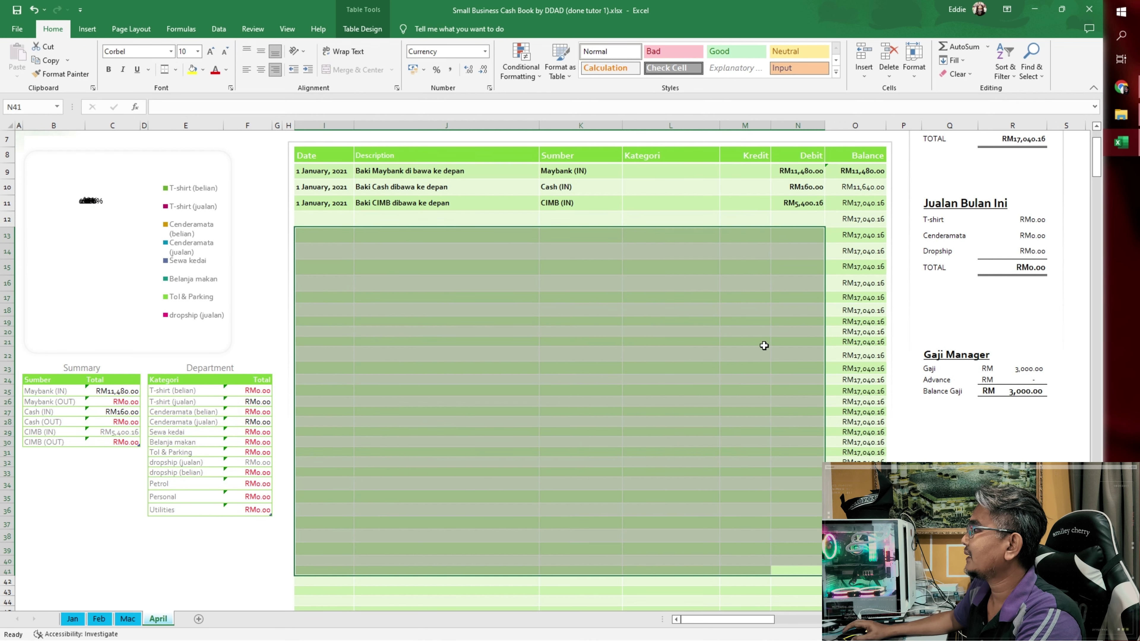
Step: Review the column O balances and inspect the O37 balance formula without changing it
{"action": "left_click", "coordinate": [860, 332]}
{"action": "left_click", "coordinate": [863, 355]}
{"action": "left_click", "coordinate": [860, 391]}
{"action": "left_click", "coordinate": [858, 452]}
{"action": "left_click", "coordinate": [857, 497]}
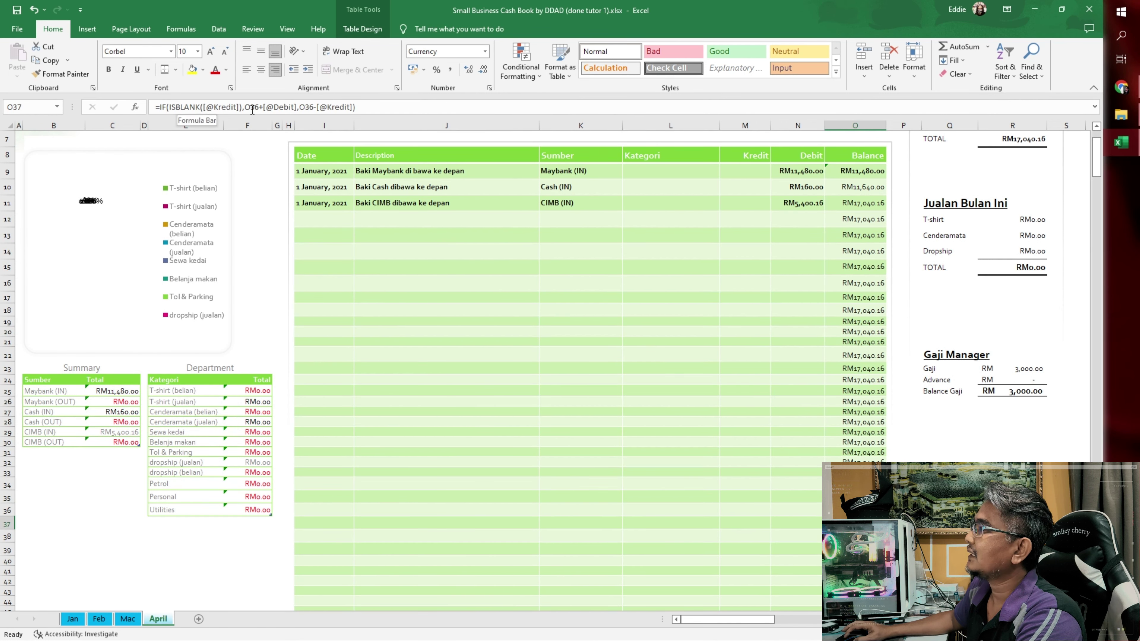
{"action": "left_click", "coordinate": [367, 108]}
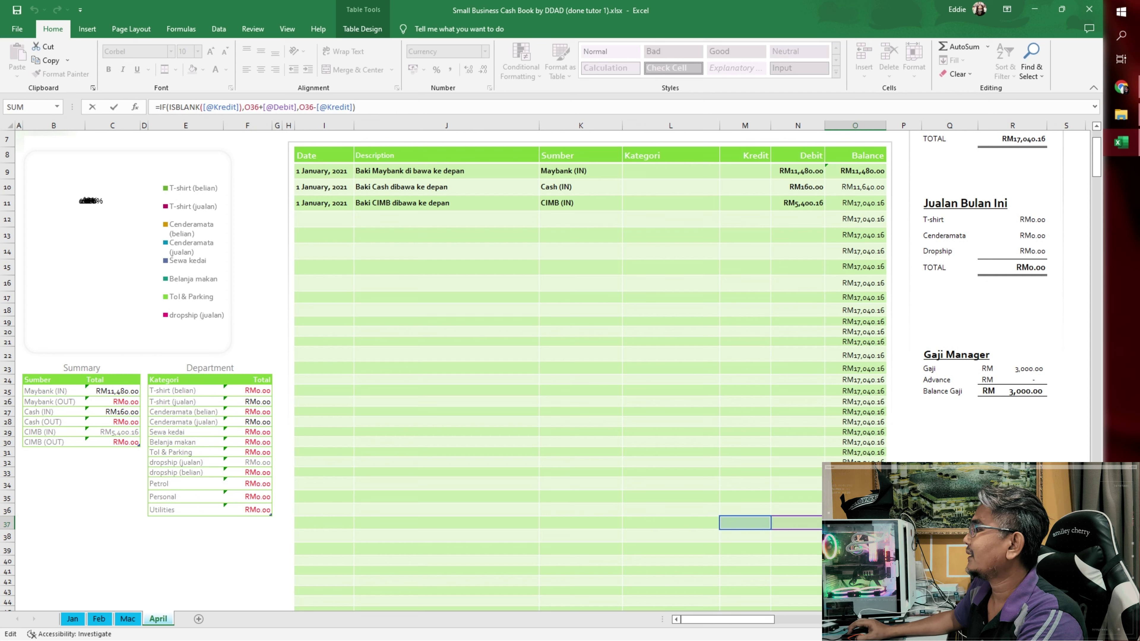
{"action": "key", "text": "Return"}
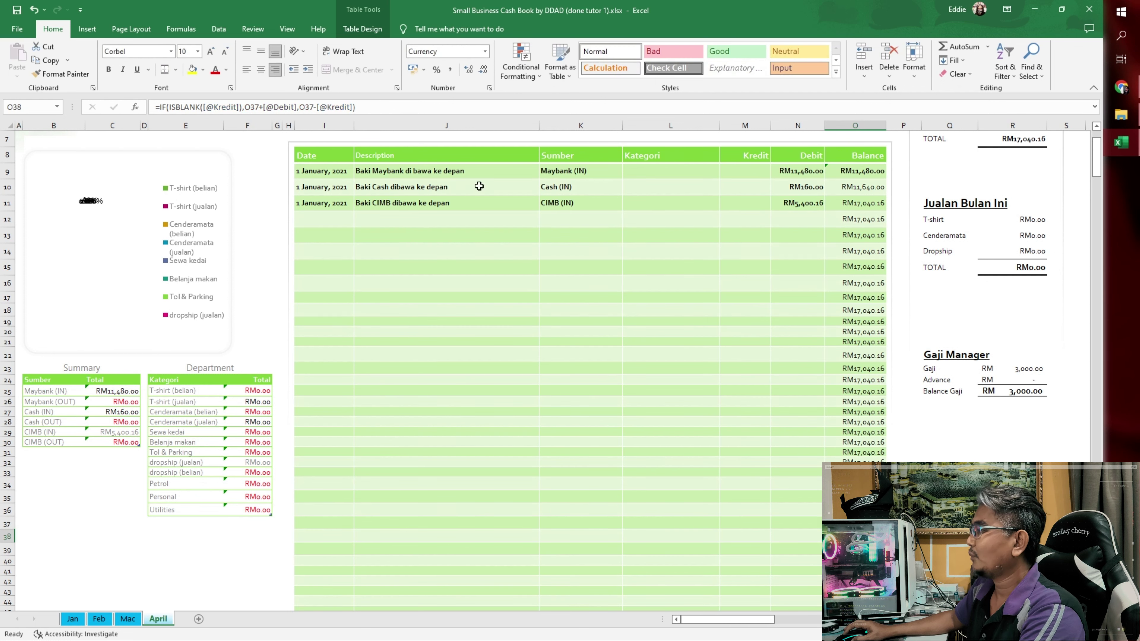
{"action": "left_click_drag", "start_coordinate": [858, 311], "coordinate": [853, 462]}
{"action": "left_click", "coordinate": [710, 461]}
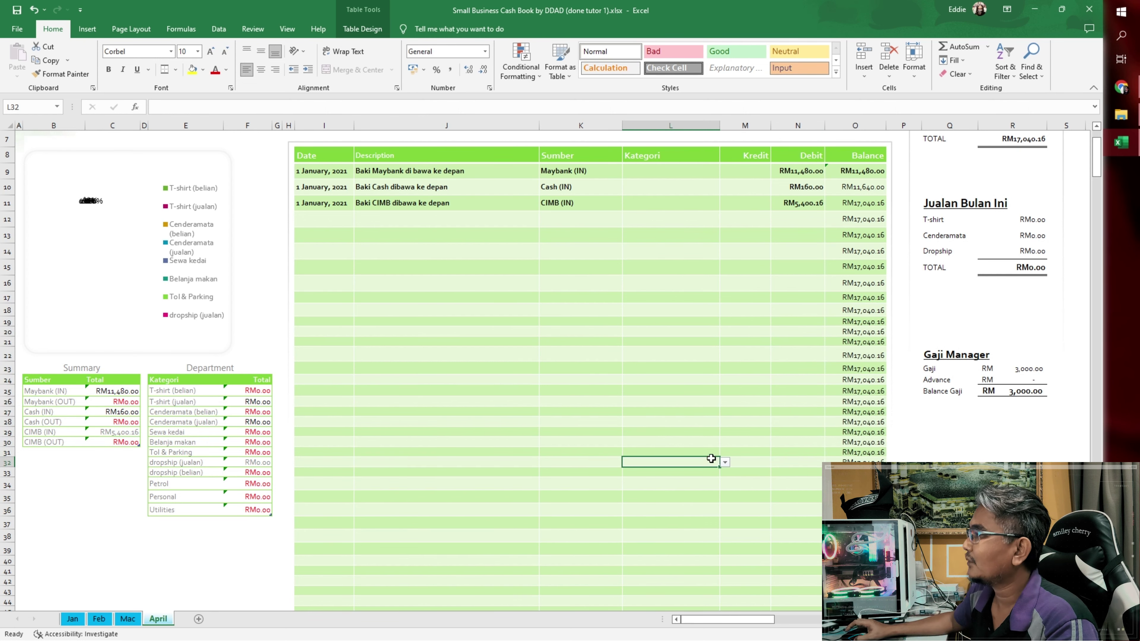
{"action": "left_click", "coordinate": [733, 440]}
{"action": "scroll", "coordinate": [733, 437], "scroll_direction": "up", "scroll_amount": 2}
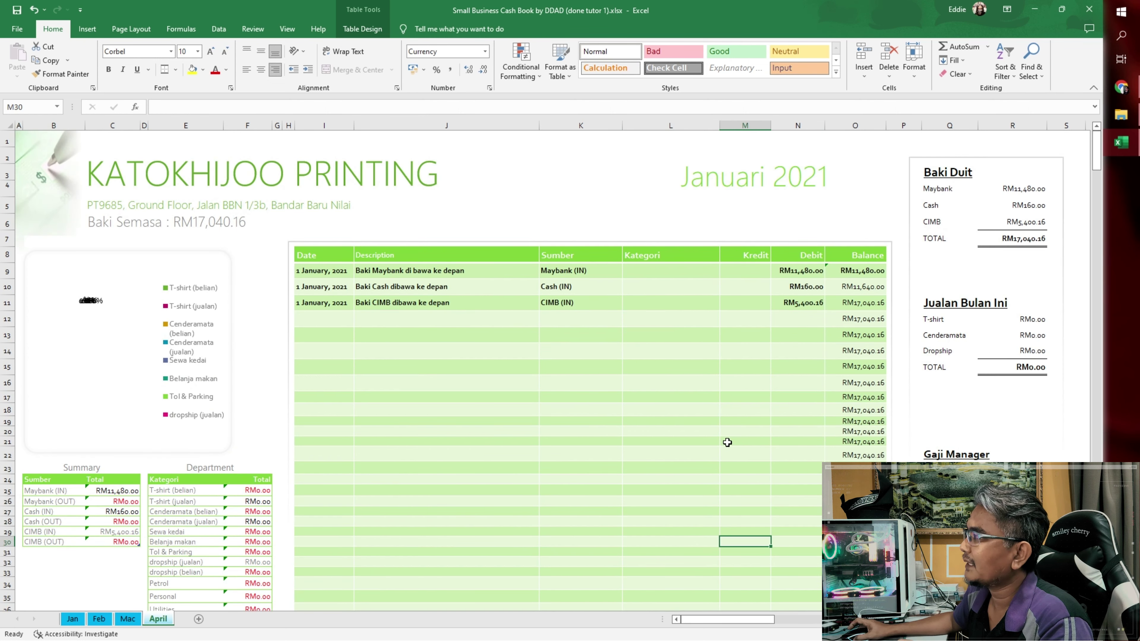
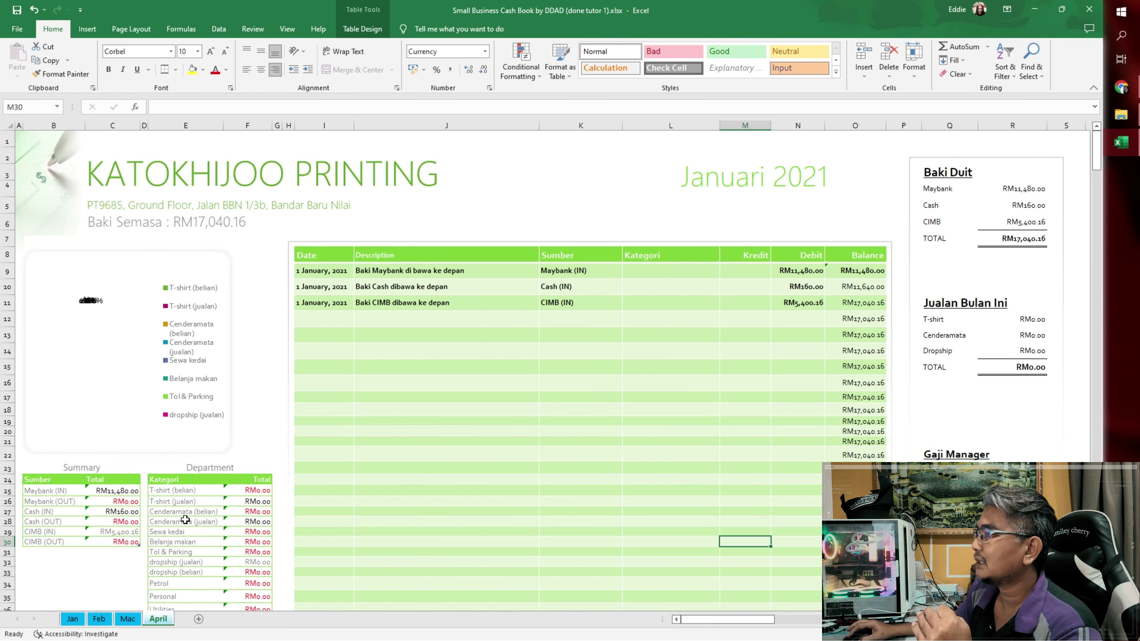
Step: Close the Small Business Cash Book workbook without saving it
{"action": "scroll", "coordinate": [237, 501], "scroll_direction": "down", "scroll_amount": 2}
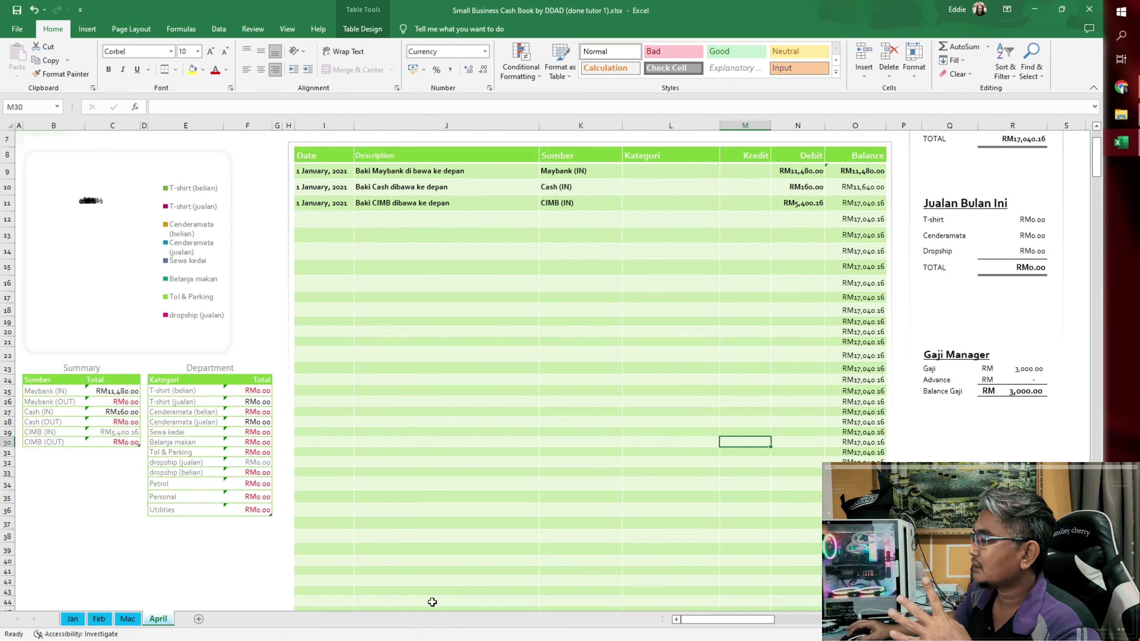
{"action": "left_click", "coordinate": [1092, 14]}
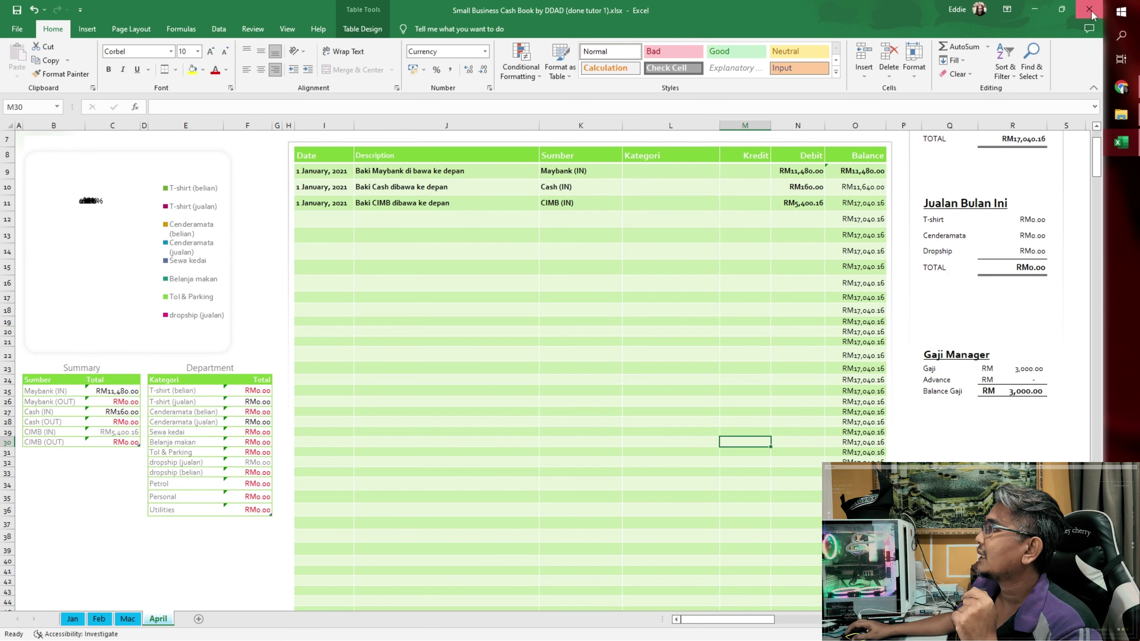
{"action": "left_click", "coordinate": [503, 358]}
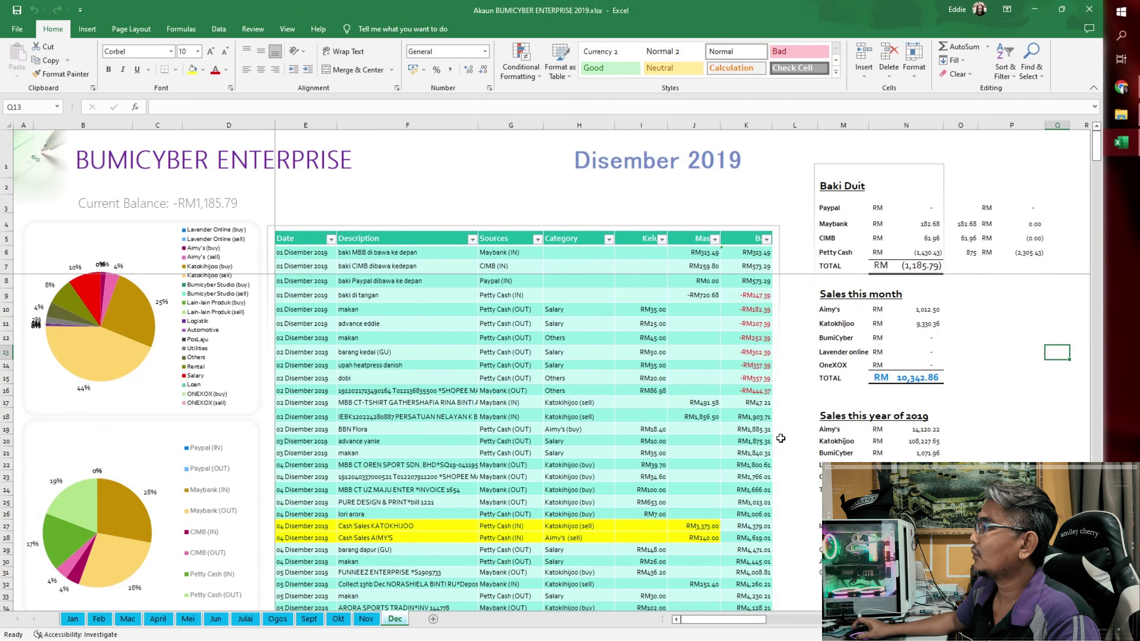
Step: Browse the Jan, Feb, Mac, April and Dec sheets of the 2019 accounts workbook
{"action": "left_click", "coordinate": [73, 620]}
{"action": "scroll", "coordinate": [449, 480], "scroll_direction": "up", "scroll_amount": 20}
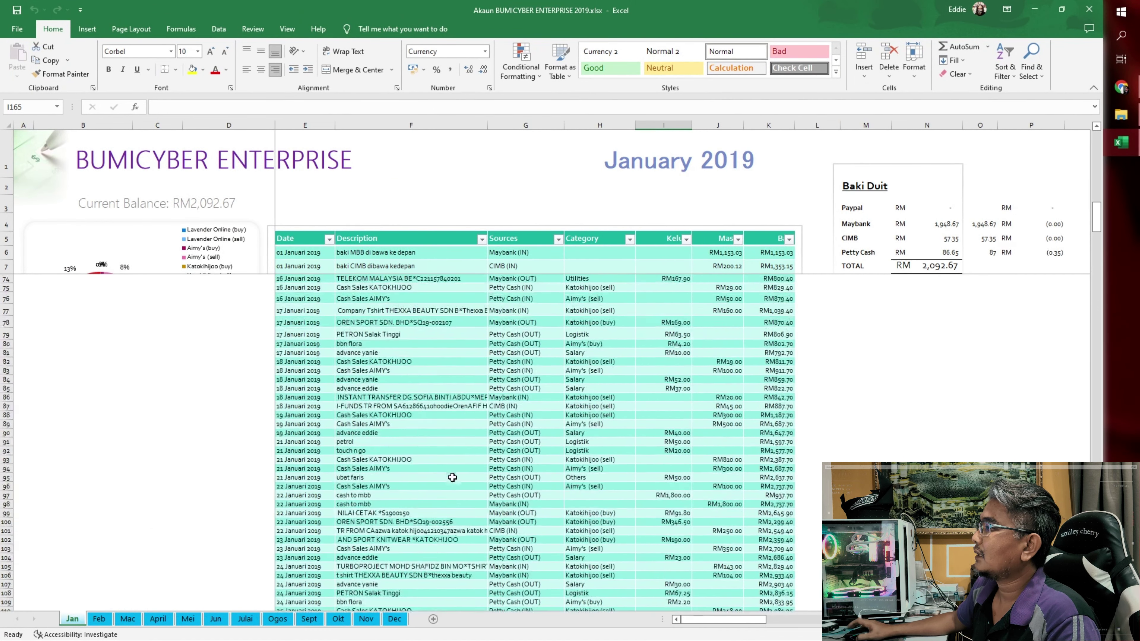
{"action": "left_click", "coordinate": [101, 620]}
{"action": "left_click", "coordinate": [127, 620]}
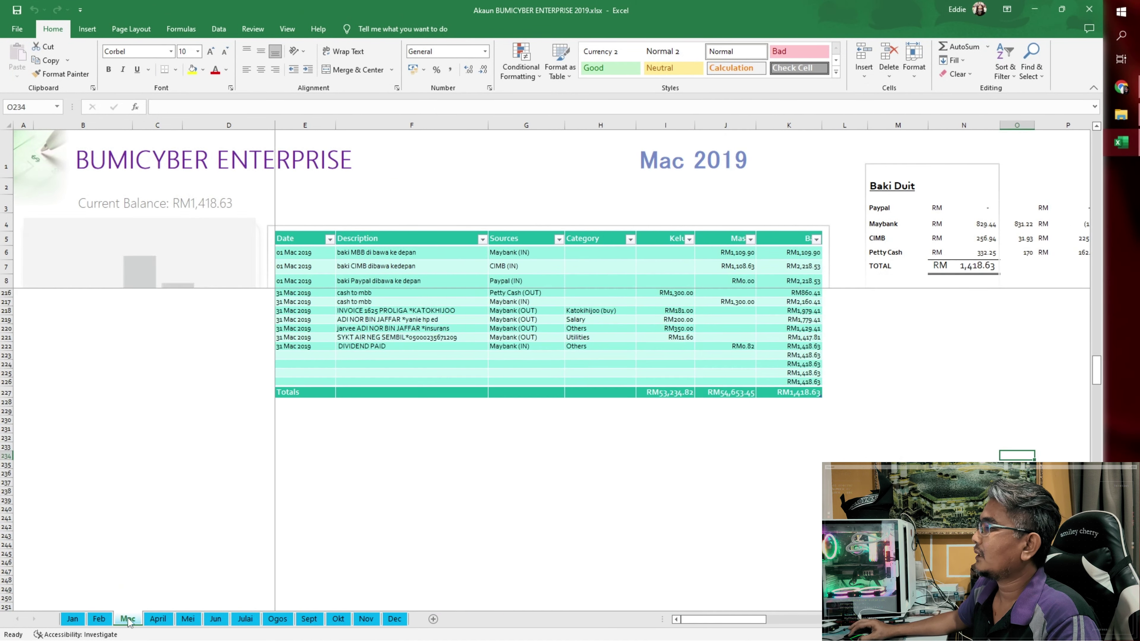
{"action": "scroll", "coordinate": [364, 458], "scroll_direction": "down", "scroll_amount": 20}
{"action": "scroll", "coordinate": [386, 448], "scroll_direction": "up", "scroll_amount": 20}
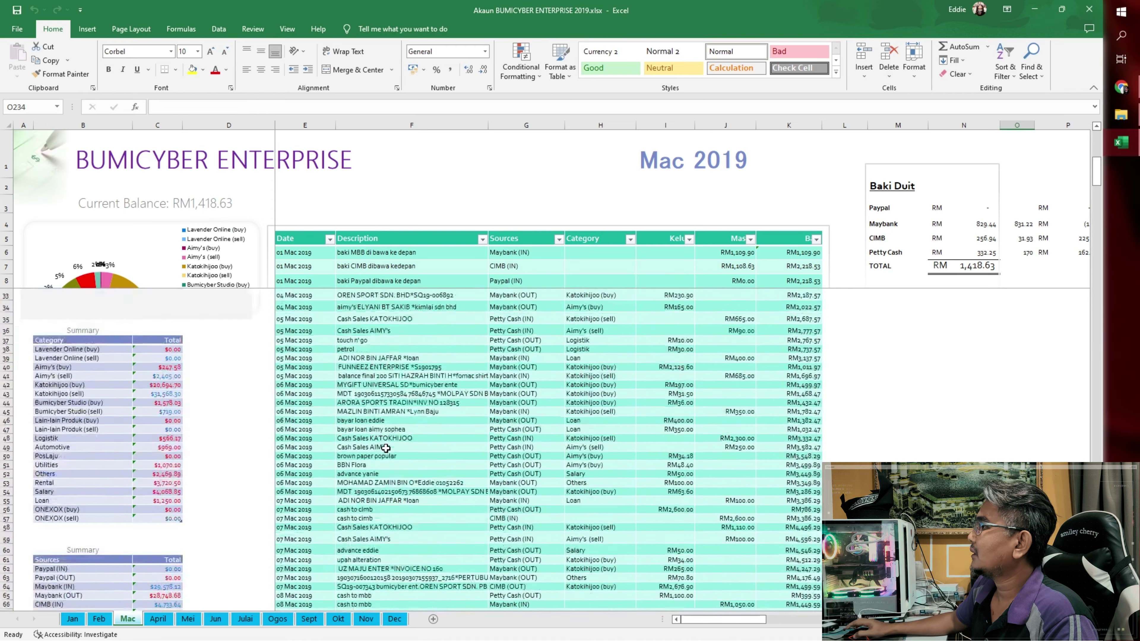
{"action": "left_click", "coordinate": [158, 619]}
{"action": "key", "text": "ctrl+Page_Down"}
{"action": "key", "text": "ctrl+Page_Down"}
{"action": "key", "text": "ctrl+Page_Down"}
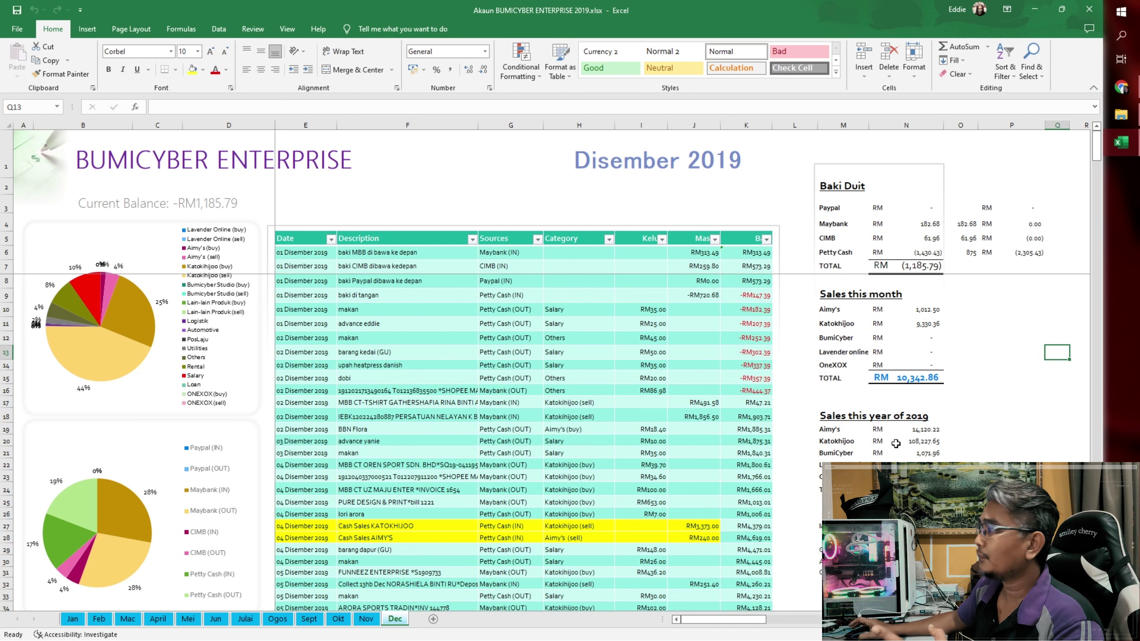
Step: Close Excel and duplicate the 2019 accounts workbook in the DDAD folder
{"action": "left_click", "coordinate": [1089, 11]}
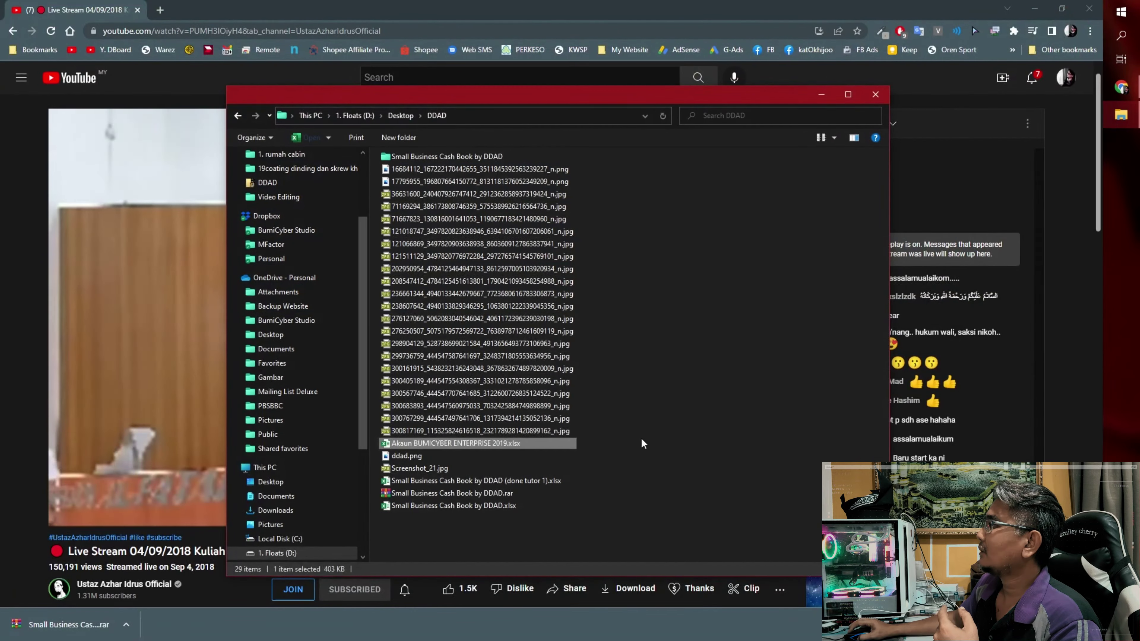
{"action": "left_click", "coordinate": [467, 444]}
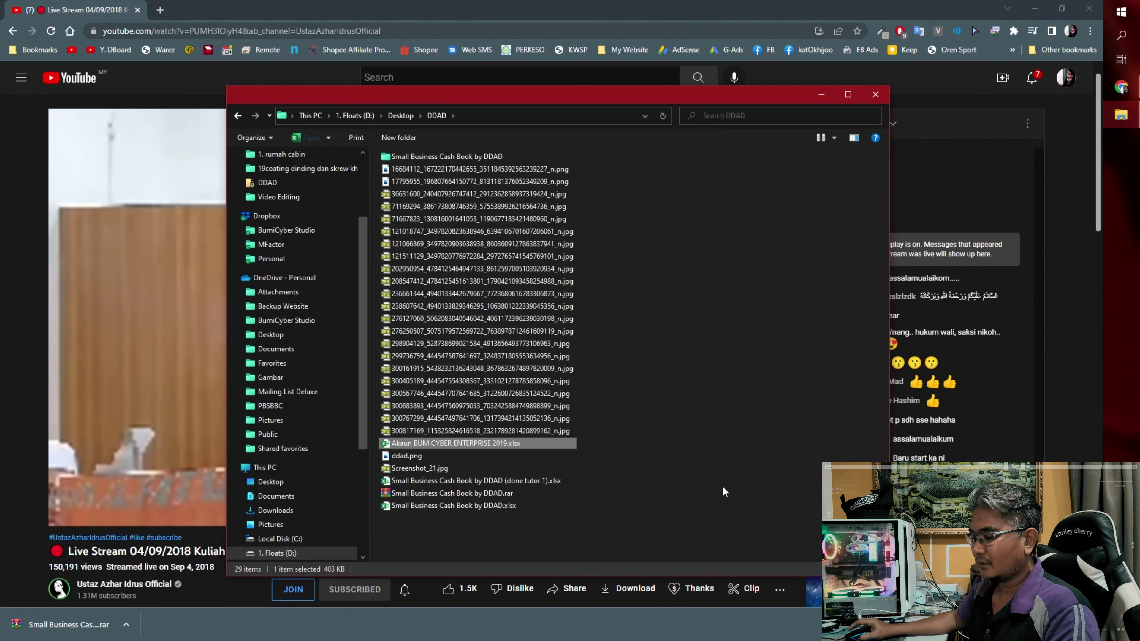
{"action": "left_click", "coordinate": [669, 446]}
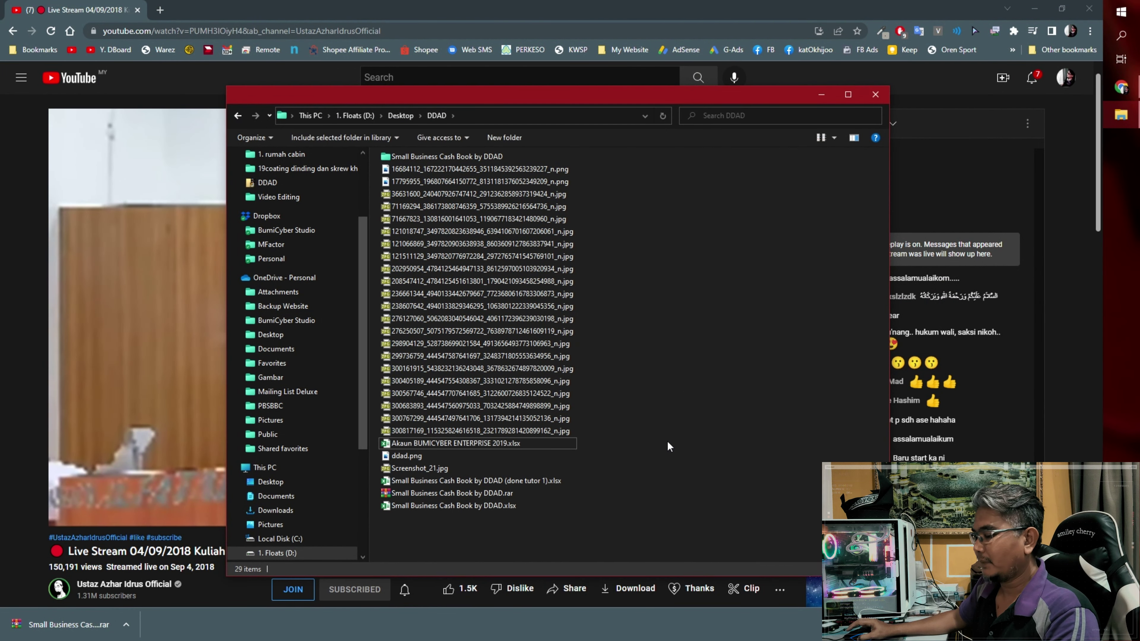
{"action": "key", "text": "ctrl+v"}
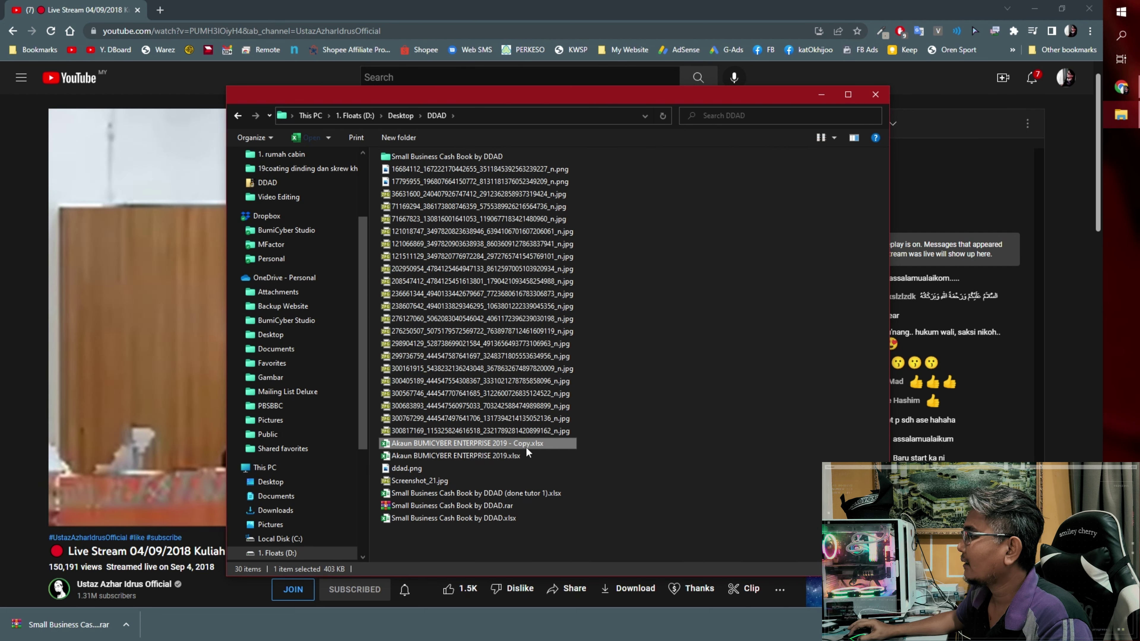
{"action": "left_click", "coordinate": [546, 463]}
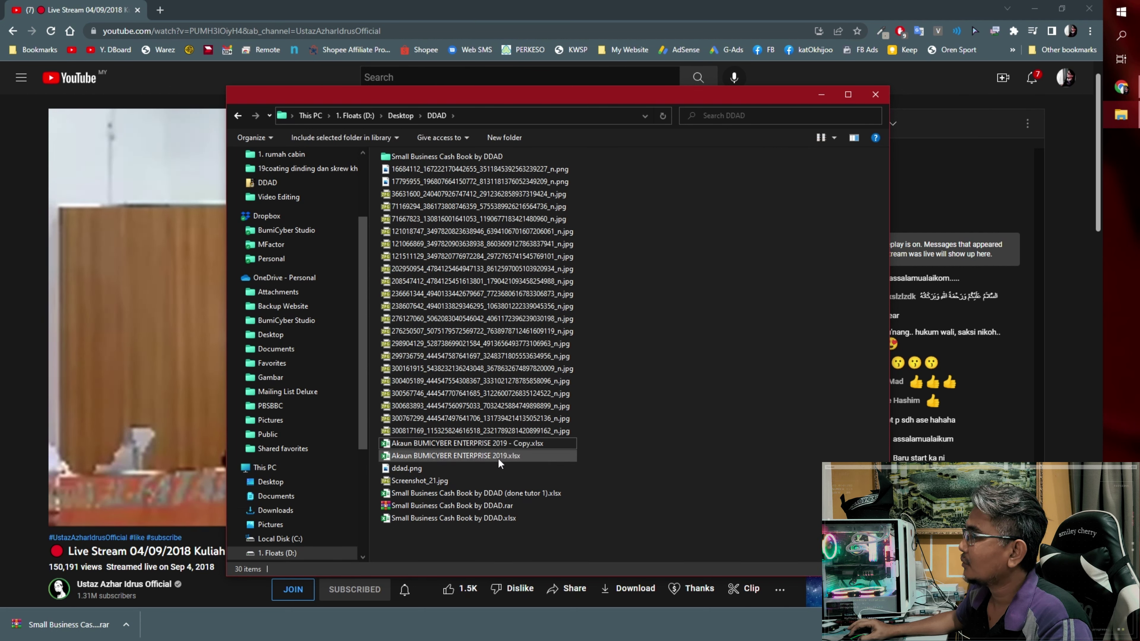
Step: Rename the copy to Akaun BUMICYBER ENTERPRISE 2023.xlsx and open it
{"action": "left_click", "coordinate": [457, 461]}
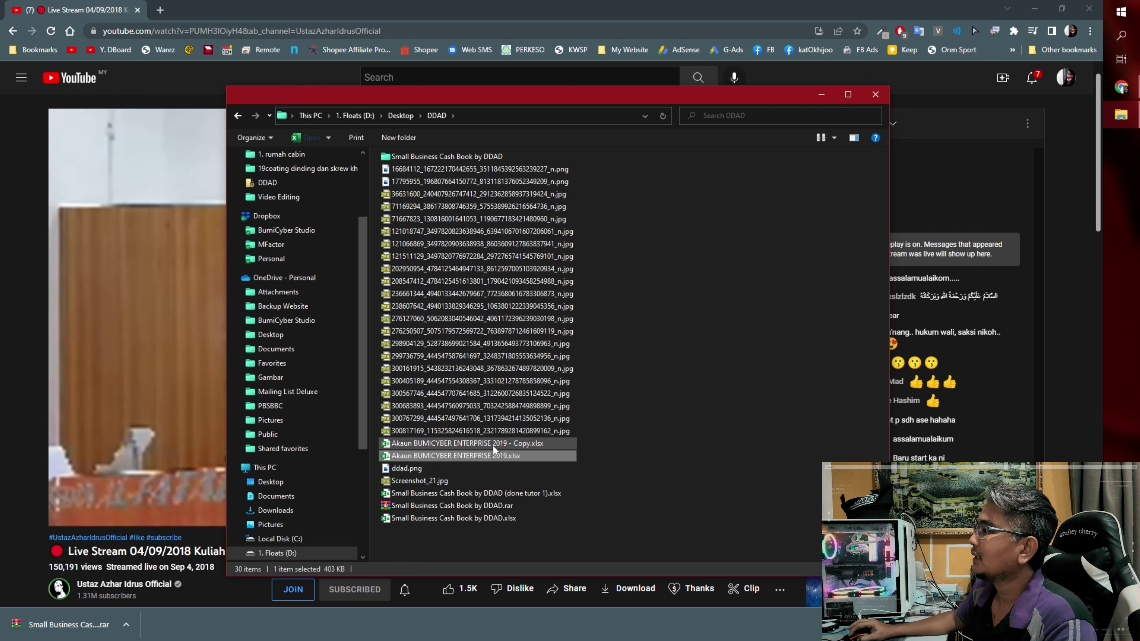
{"action": "left_click", "coordinate": [520, 447]}
{"action": "left_click", "coordinate": [516, 444]}
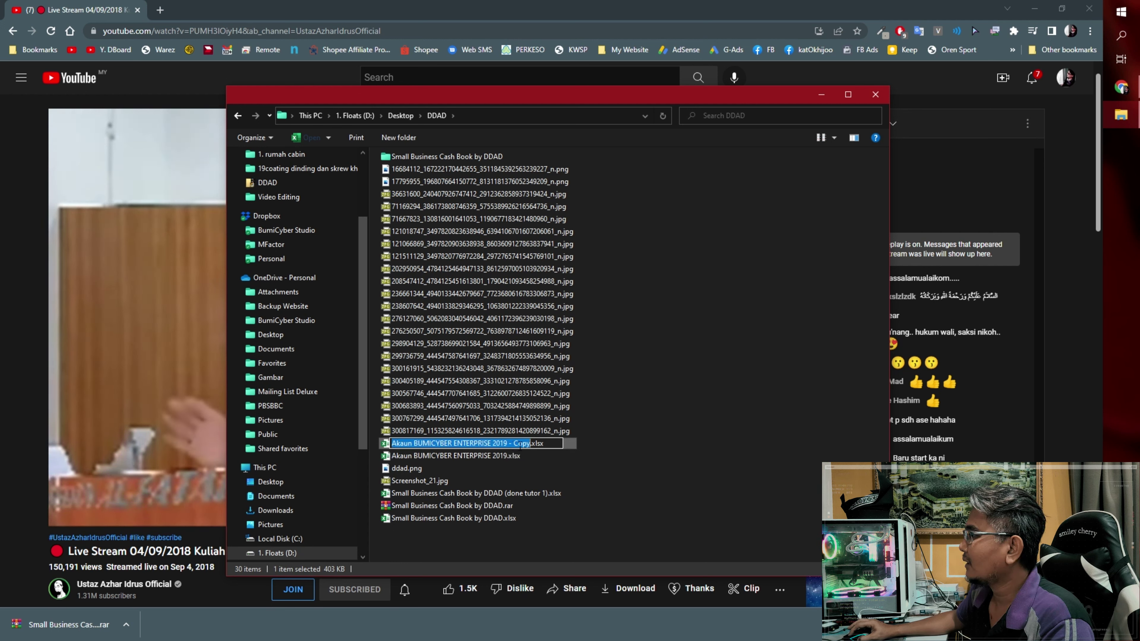
{"action": "left_click_drag", "start_coordinate": [508, 445], "coordinate": [501, 445]}
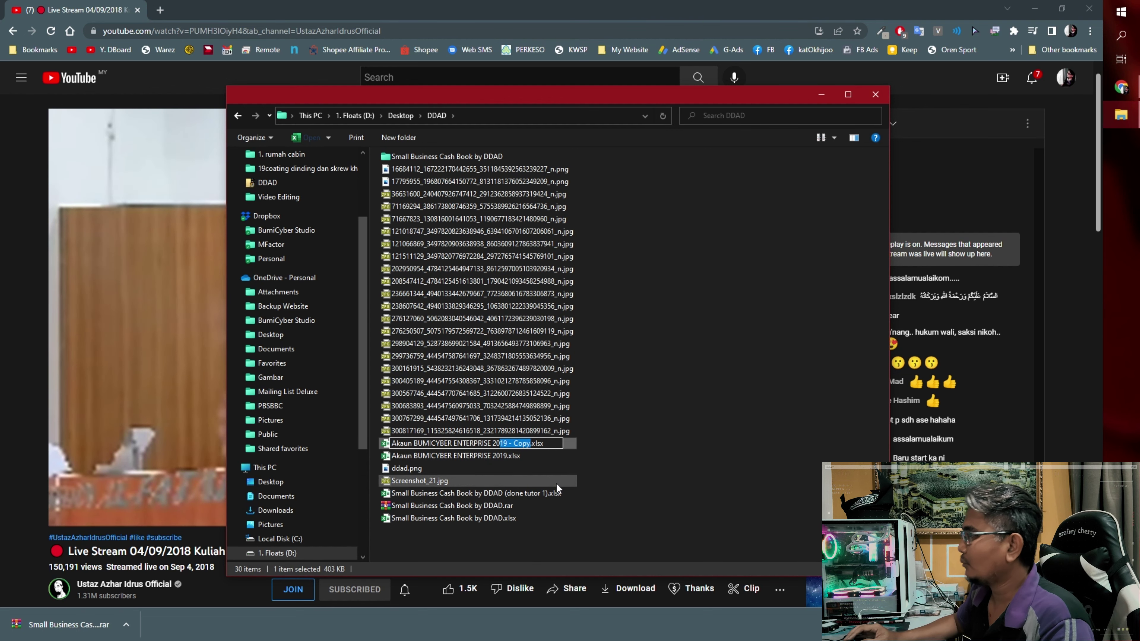
{"action": "type", "text": "23"}
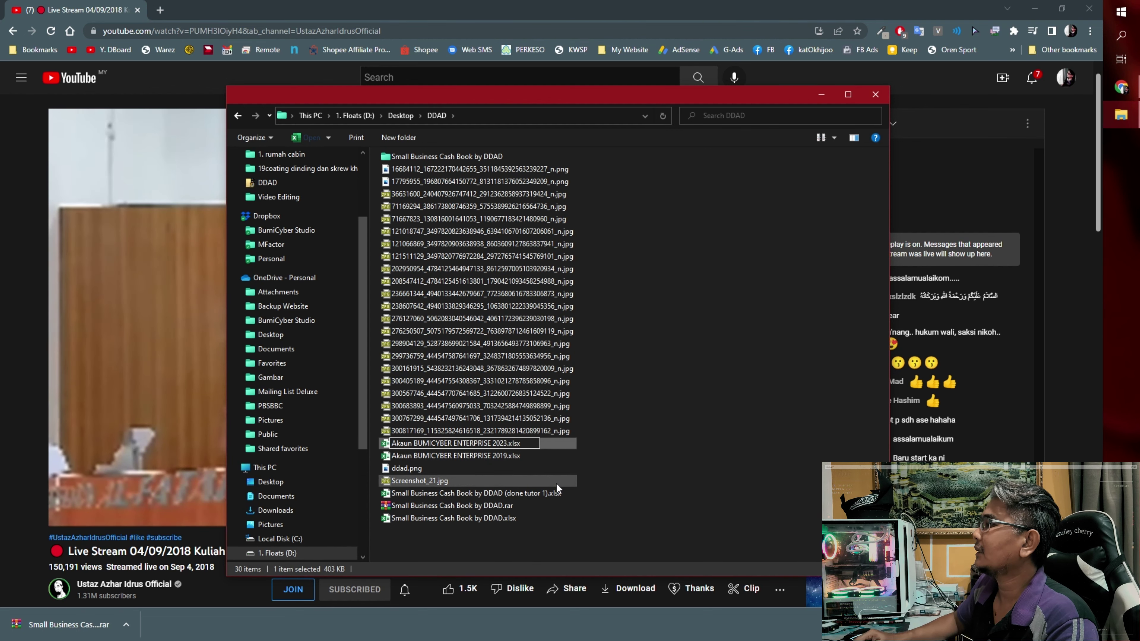
{"action": "left_click", "coordinate": [687, 484]}
{"action": "double_click", "coordinate": [453, 444]}
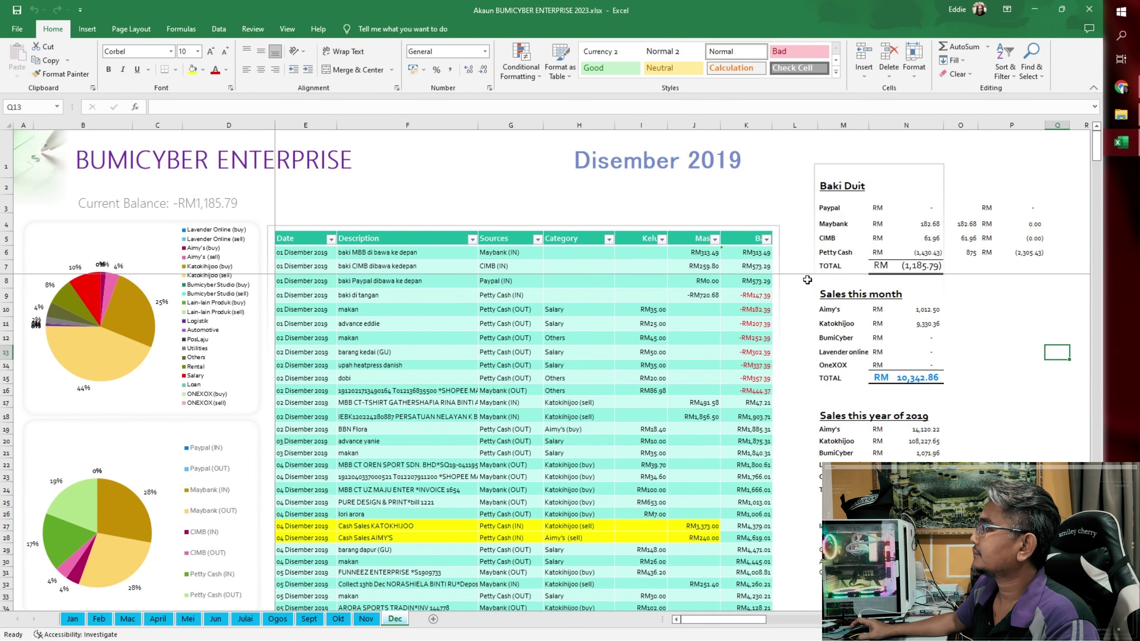
Step: Clear the Jan sheet's transaction entries and change its title year to 2022
{"action": "left_click", "coordinate": [75, 620]}
{"action": "mouse_move", "coordinate": [291, 508]}
{"action": "left_mouse_down"}
{"action": "mouse_move", "coordinate": [712, 140]}
{"action": "mouse_move", "coordinate": [718, 313]}
{"action": "left_mouse_up"}
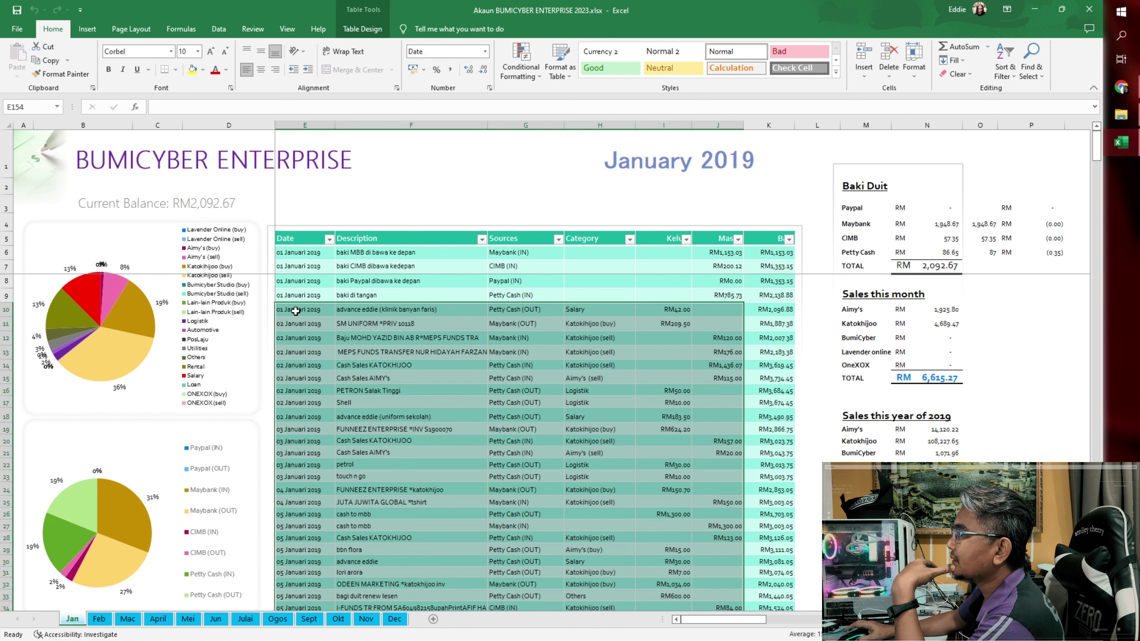
{"action": "scroll", "coordinate": [296, 313], "scroll_direction": "down", "scroll_amount": 6}
{"action": "scroll", "coordinate": [297, 313], "scroll_direction": "down", "scroll_amount": 7}
{"action": "scroll", "coordinate": [636, 325], "scroll_direction": "up", "scroll_amount": 6}
{"action": "scroll", "coordinate": [654, 323], "scroll_direction": "up", "scroll_amount": 7}
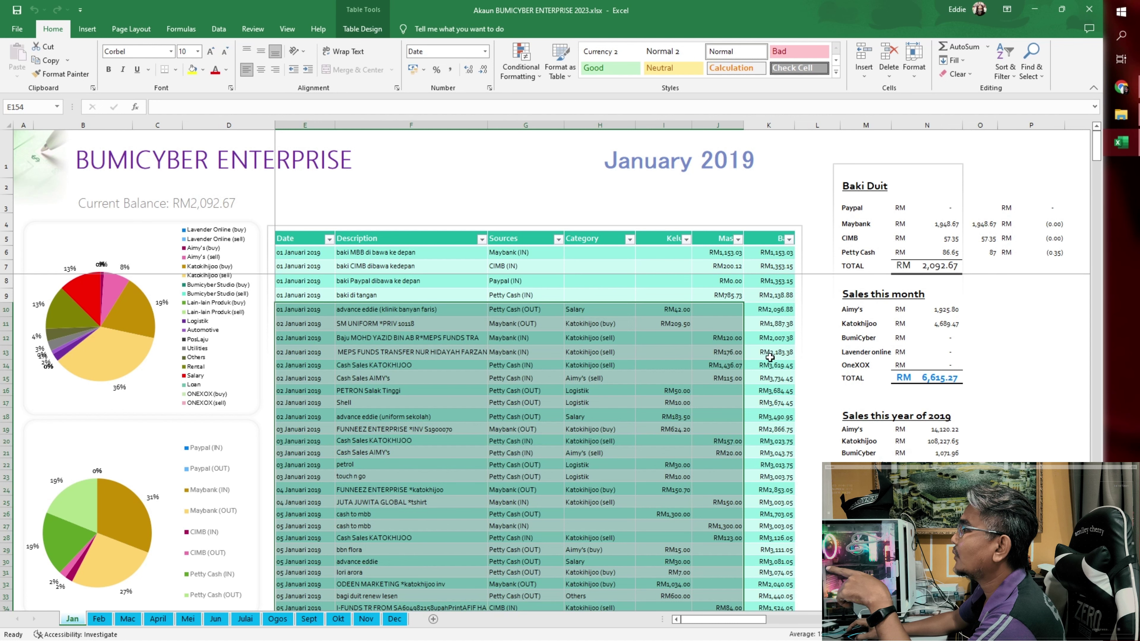
{"action": "key", "text": "Delete"}
{"action": "left_click", "coordinate": [661, 353]}
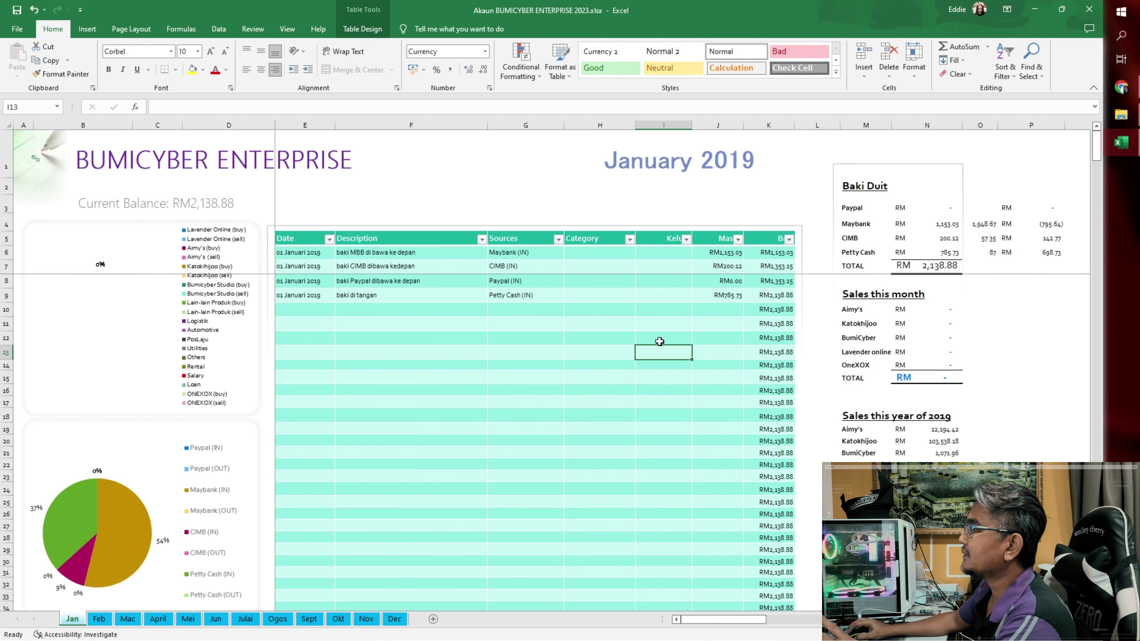
{"action": "left_click", "coordinate": [632, 164]}
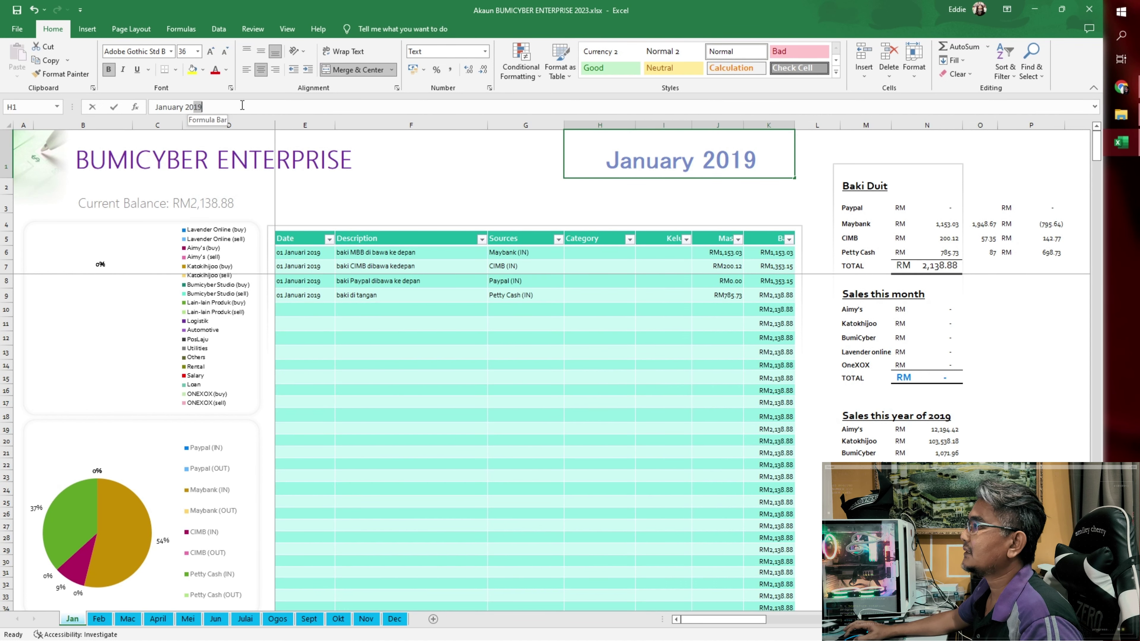
{"action": "type", "text": "22"}
{"action": "left_click", "coordinate": [499, 429]}
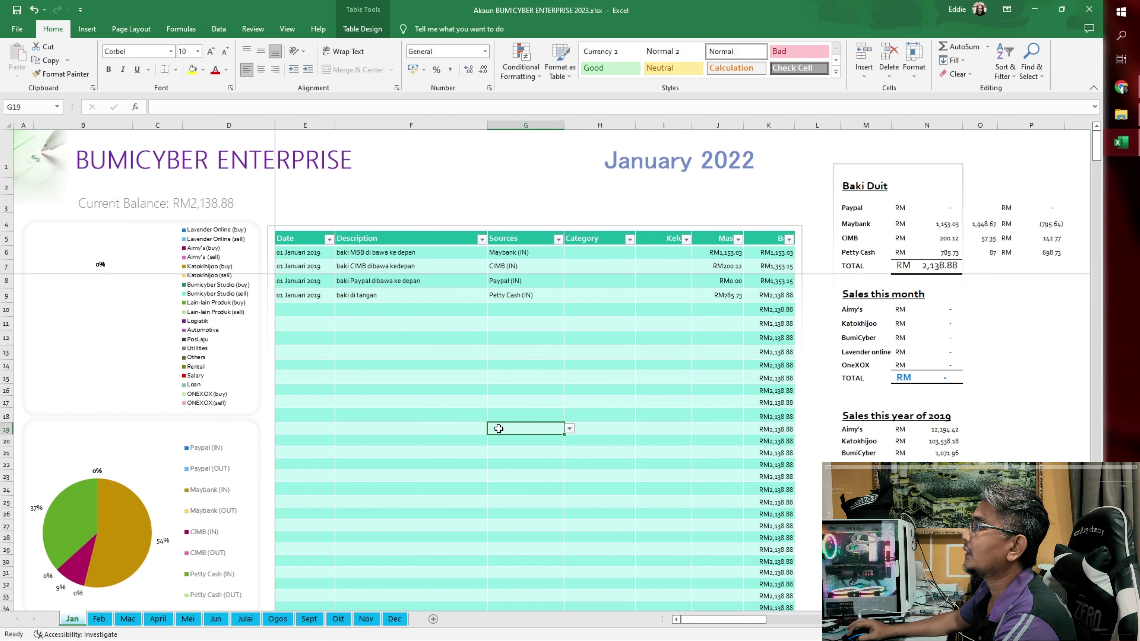
Step: Clear the February transactions and retitle the H1 heading to February 2023
{"action": "left_click", "coordinate": [99, 620]}
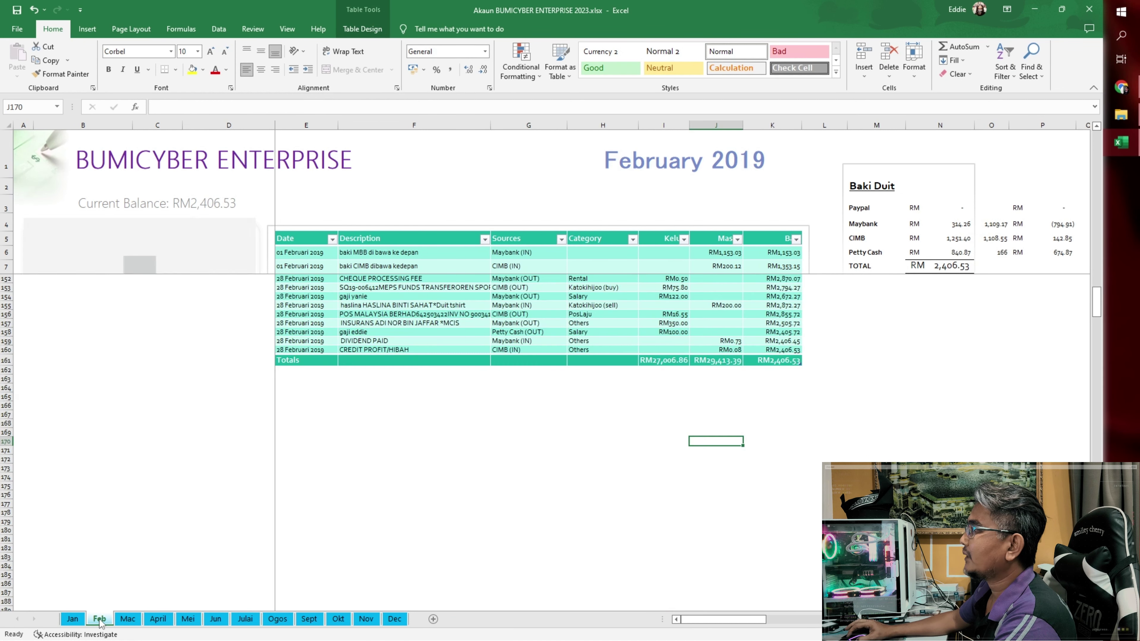
{"action": "left_click_drag", "start_coordinate": [295, 350], "coordinate": [683, 2]}
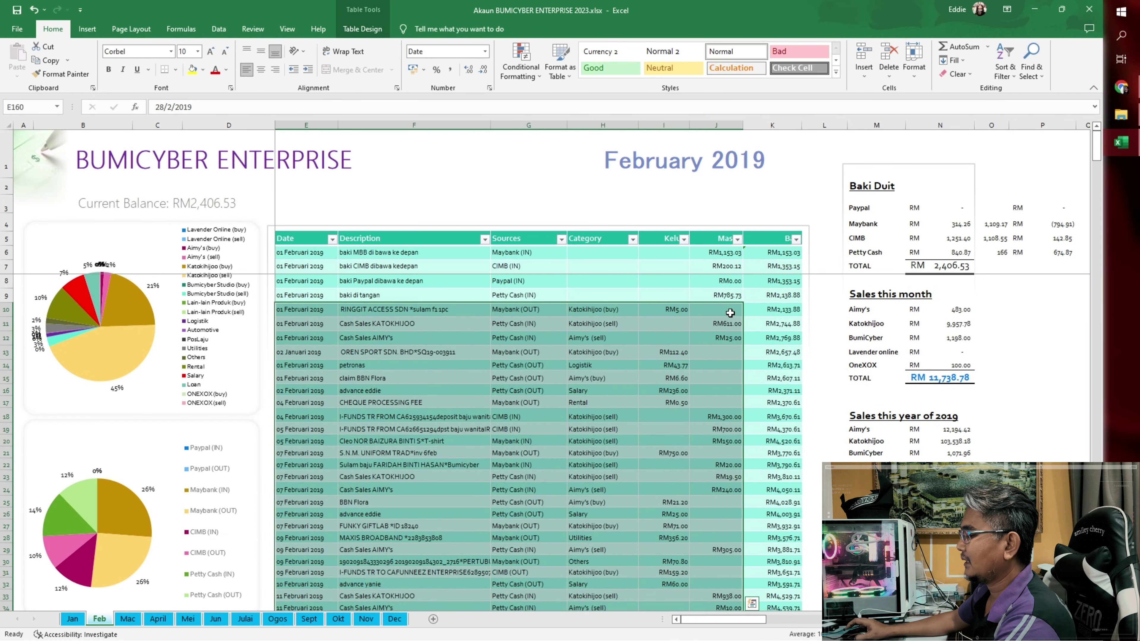
{"action": "key", "text": "Delete"}
{"action": "left_click", "coordinate": [727, 167]}
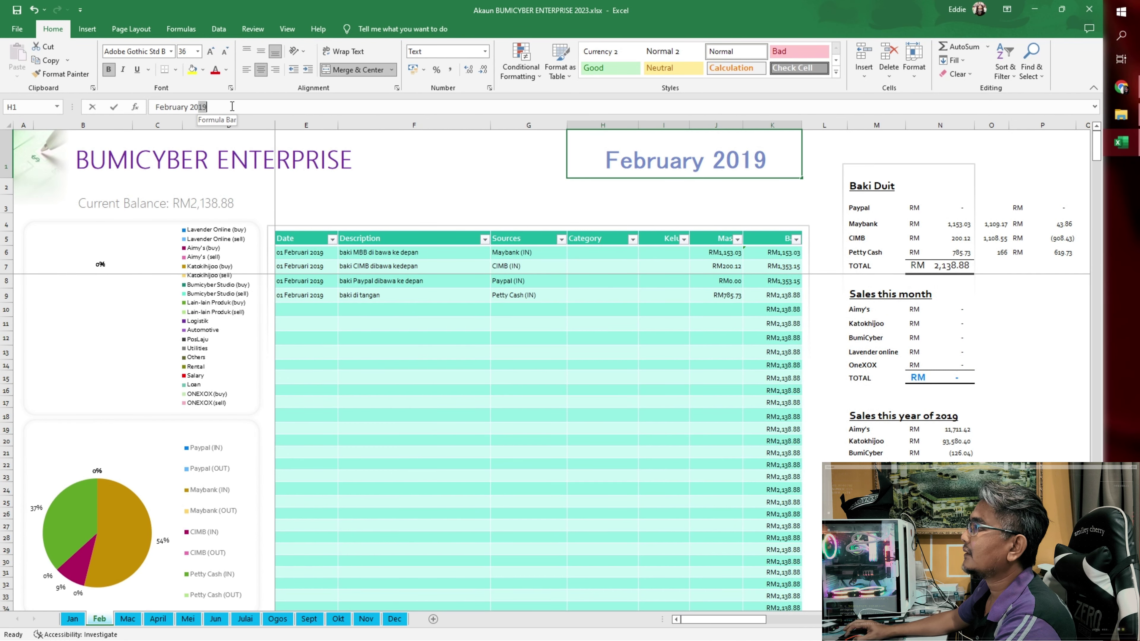
{"action": "double_click", "coordinate": [199, 106]}
{"action": "type", "text": "2023"}
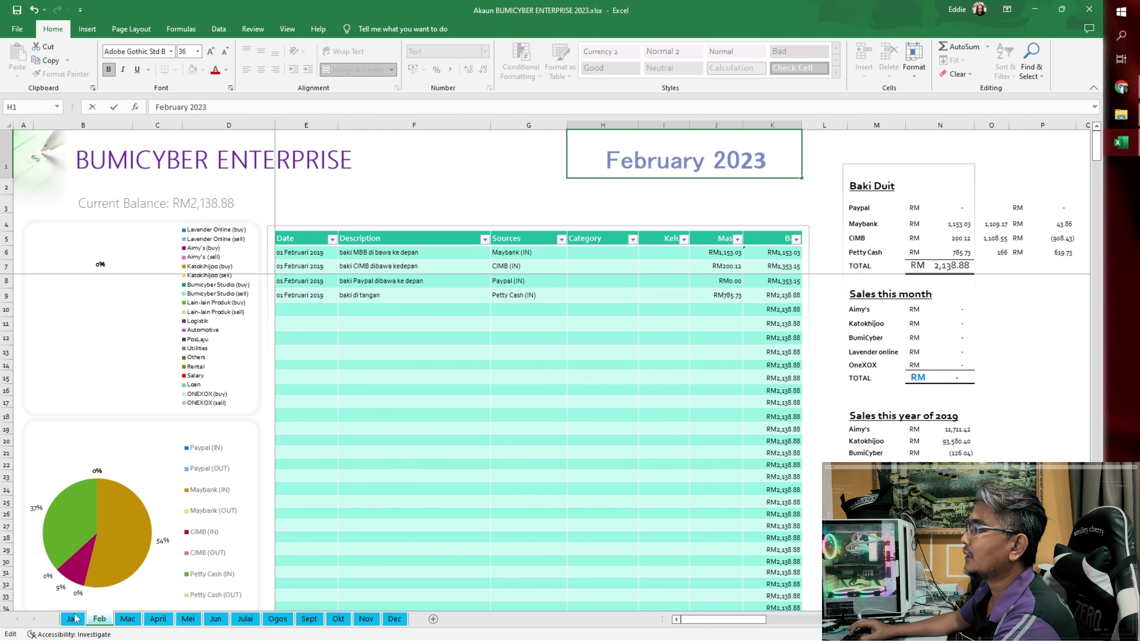
Step: Retitle the Jan sheet's H1 heading to January 2023
{"action": "left_click", "coordinate": [72, 619]}
{"action": "double_click", "coordinate": [198, 106]}
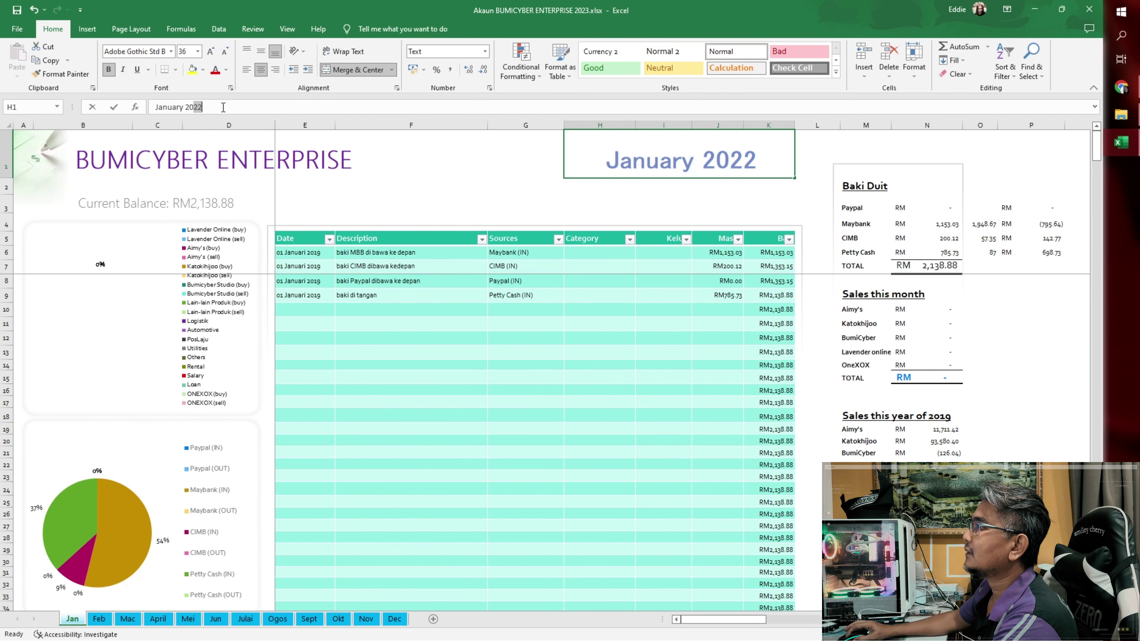
{"action": "type", "text": "2023"}
{"action": "left_click", "coordinate": [449, 487]}
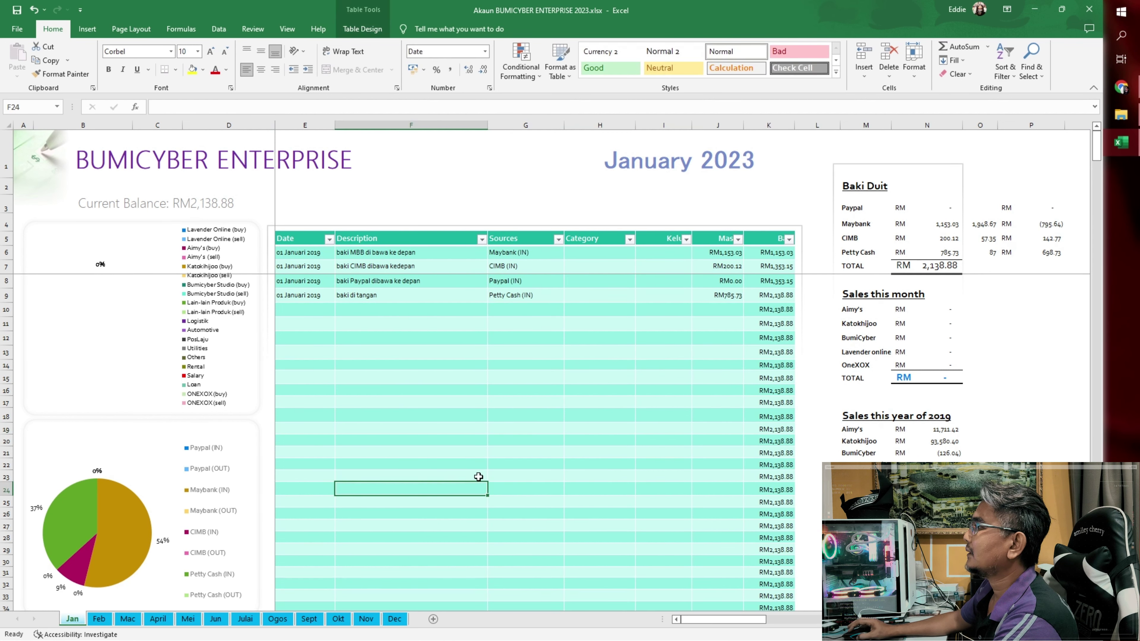
{"action": "scroll", "coordinate": [596, 420], "scroll_direction": "down", "scroll_amount": 5}
{"action": "mouse_move", "coordinate": [1097, 153]}
{"action": "left_mouse_down"}
{"action": "mouse_move", "coordinate": [1098, 164]}
{"action": "mouse_move", "coordinate": [1097, 133]}
{"action": "left_mouse_up"}
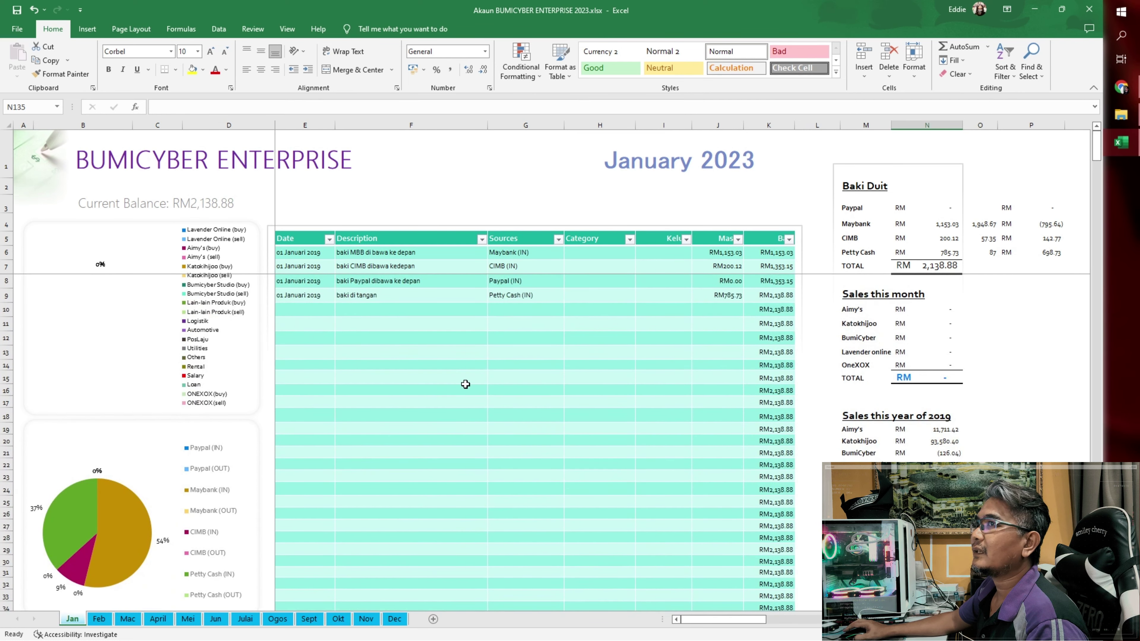
Step: Unfreeze all panes on the Jan sheet
{"action": "scroll", "coordinate": [419, 371], "scroll_direction": "down", "scroll_amount": 5}
{"action": "scroll", "coordinate": [419, 370], "scroll_direction": "up", "scroll_amount": 5}
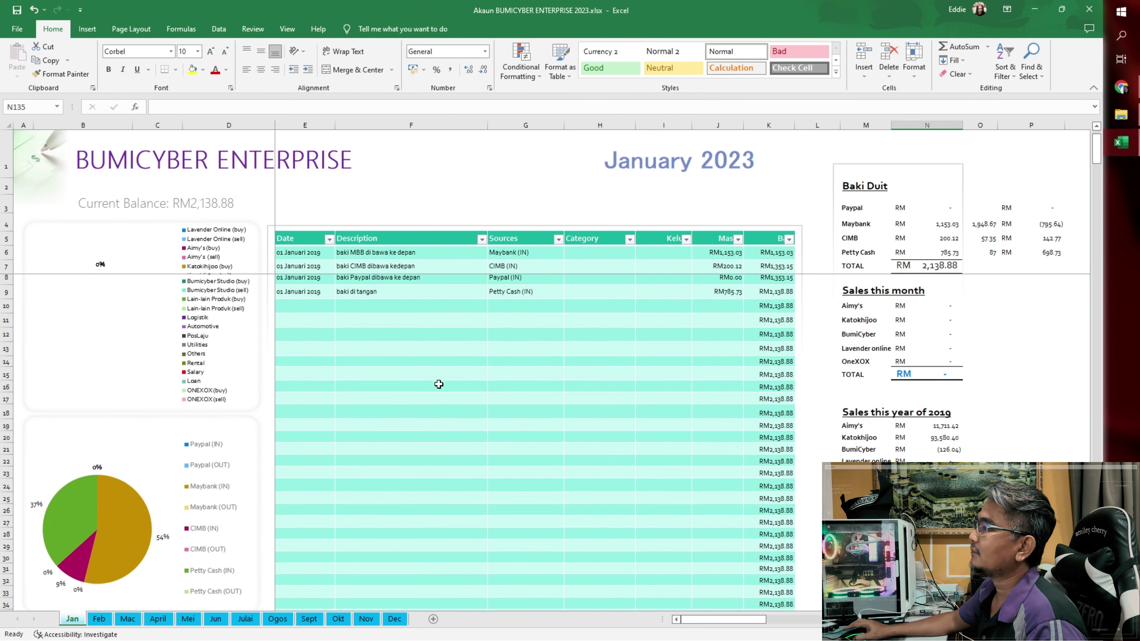
{"action": "scroll", "coordinate": [439, 384], "scroll_direction": "down", "scroll_amount": 10}
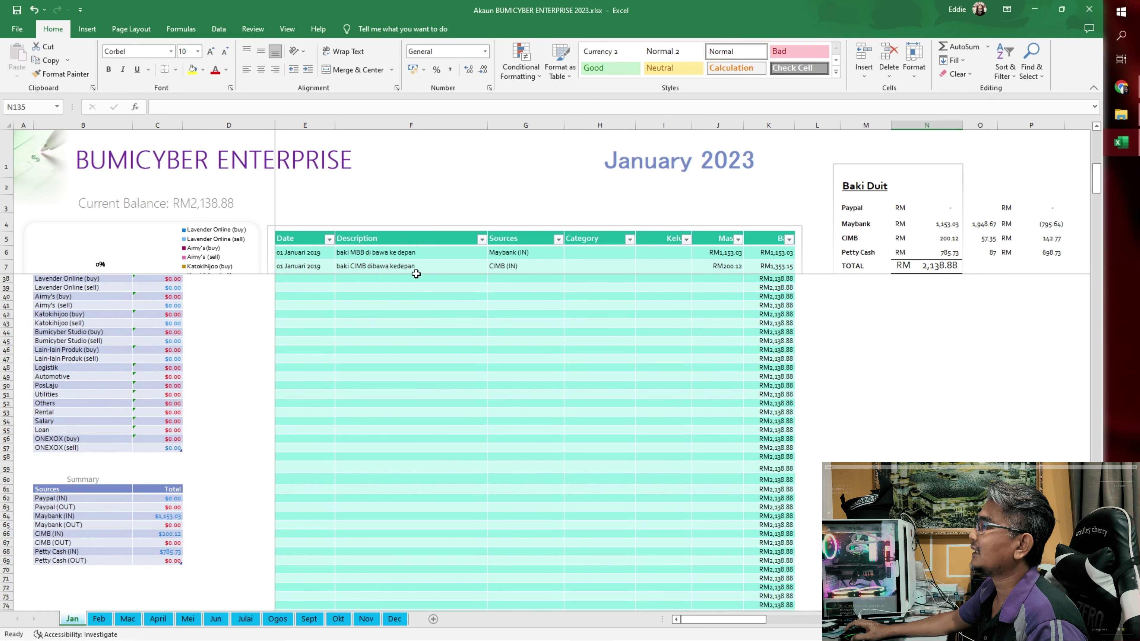
{"action": "scroll", "coordinate": [445, 403], "scroll_direction": "up", "scroll_amount": 10}
{"action": "scroll", "coordinate": [446, 403], "scroll_direction": "down", "scroll_amount": 5}
{"action": "scroll", "coordinate": [448, 404], "scroll_direction": "down", "scroll_amount": 5}
{"action": "scroll", "coordinate": [447, 403], "scroll_direction": "up", "scroll_amount": 5}
{"action": "scroll", "coordinate": [445, 400], "scroll_direction": "up", "scroll_amount": 5}
{"action": "left_click", "coordinate": [287, 29]}
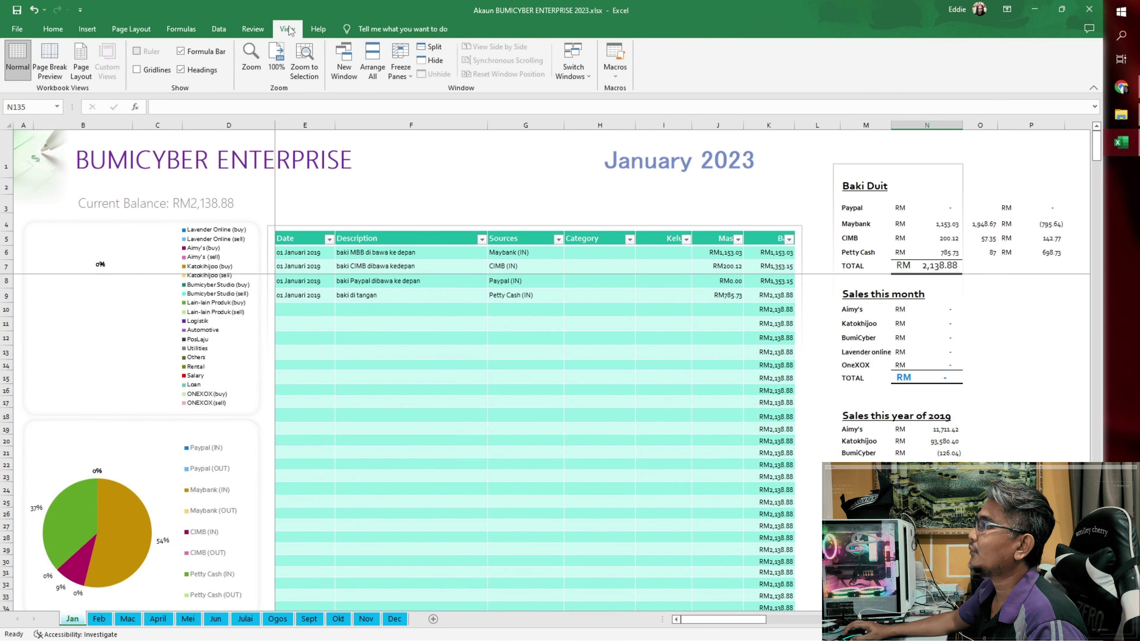
{"action": "left_click", "coordinate": [406, 72]}
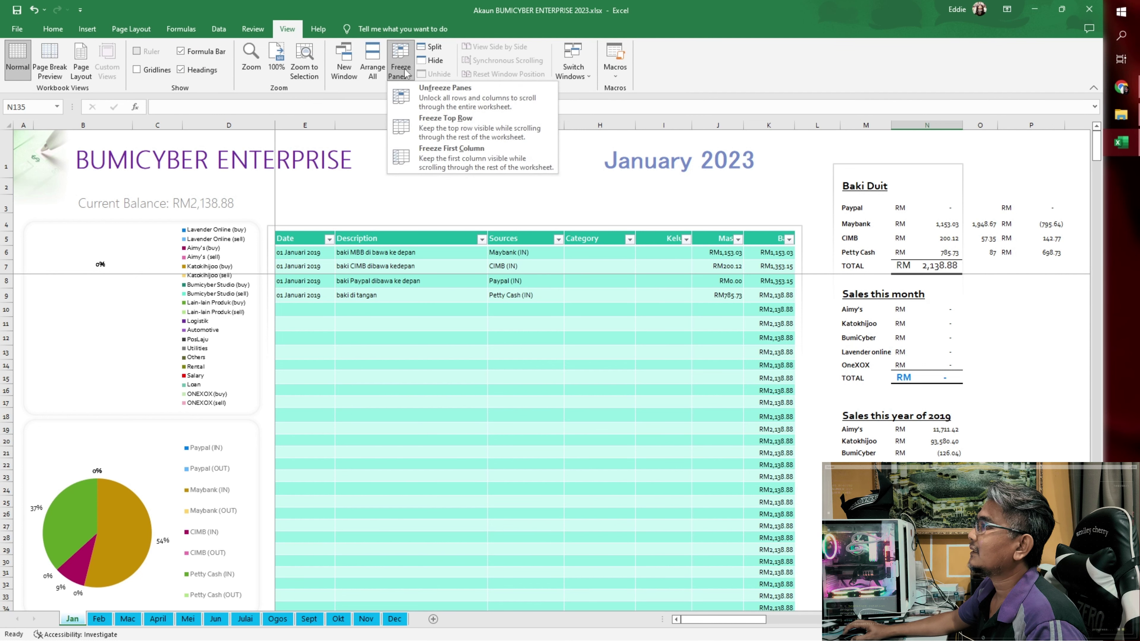
{"action": "left_click", "coordinate": [435, 97]}
Step: Check cells H95, I95 and J95 at the bottom of the transactions table
{"action": "scroll", "coordinate": [549, 395], "scroll_direction": "down", "scroll_amount": 6}
{"action": "scroll", "coordinate": [549, 395], "scroll_direction": "up", "scroll_amount": 6}
{"action": "scroll", "coordinate": [549, 395], "scroll_direction": "down", "scroll_amount": 6}
{"action": "scroll", "coordinate": [547, 395], "scroll_direction": "down", "scroll_amount": 3}
{"action": "scroll", "coordinate": [547, 395], "scroll_direction": "up", "scroll_amount": 2}
{"action": "scroll", "coordinate": [548, 395], "scroll_direction": "up", "scroll_amount": 7}
{"action": "scroll", "coordinate": [548, 395], "scroll_direction": "down", "scroll_amount": 7}
{"action": "scroll", "coordinate": [547, 395], "scroll_direction": "up", "scroll_amount": 7}
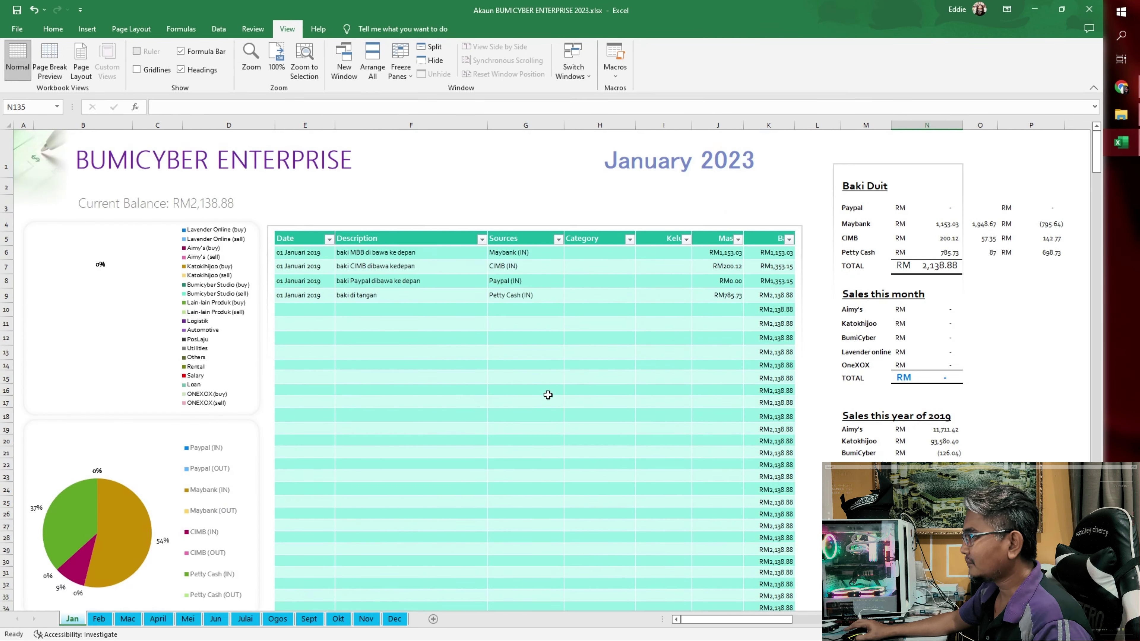
{"action": "scroll", "coordinate": [547, 395], "scroll_direction": "down", "scroll_amount": 9}
{"action": "scroll", "coordinate": [548, 395], "scroll_direction": "down", "scroll_amount": 7}
{"action": "scroll", "coordinate": [493, 419], "scroll_direction": "down", "scroll_amount": 3}
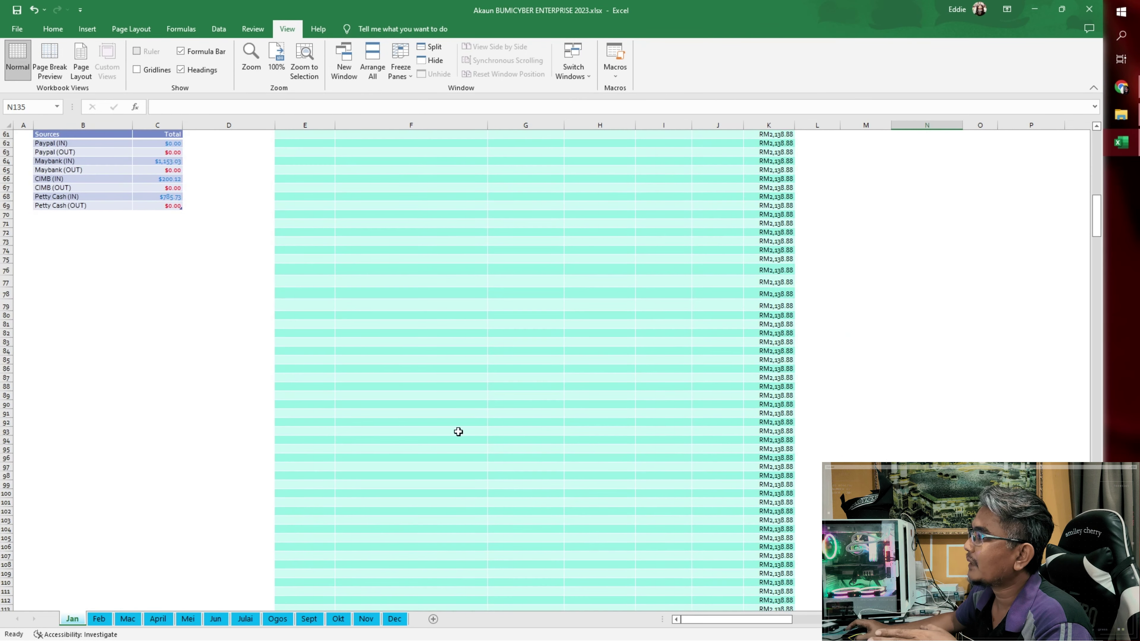
{"action": "left_click", "coordinate": [606, 449]}
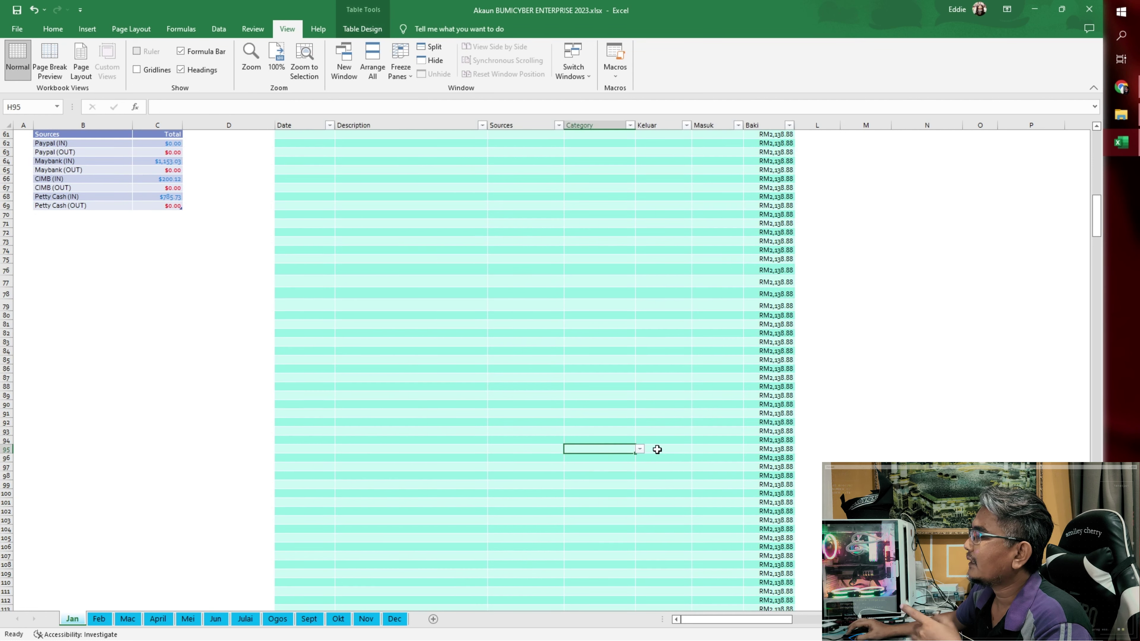
{"action": "left_click", "coordinate": [657, 449]}
{"action": "left_click", "coordinate": [715, 450]}
{"action": "left_click", "coordinate": [651, 449]}
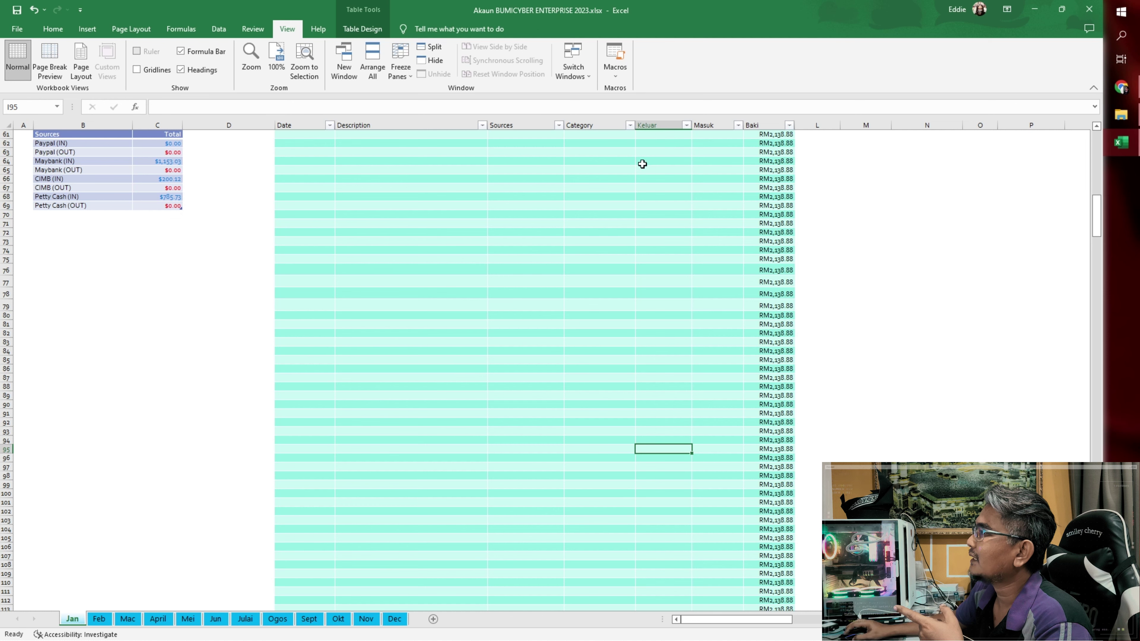
Step: Freeze panes at E10 so rows 1–9 and columns A–D stay fixed
{"action": "scroll", "coordinate": [680, 313], "scroll_direction": "up", "scroll_amount": 2}
{"action": "scroll", "coordinate": [680, 313], "scroll_direction": "up", "scroll_amount": 10}
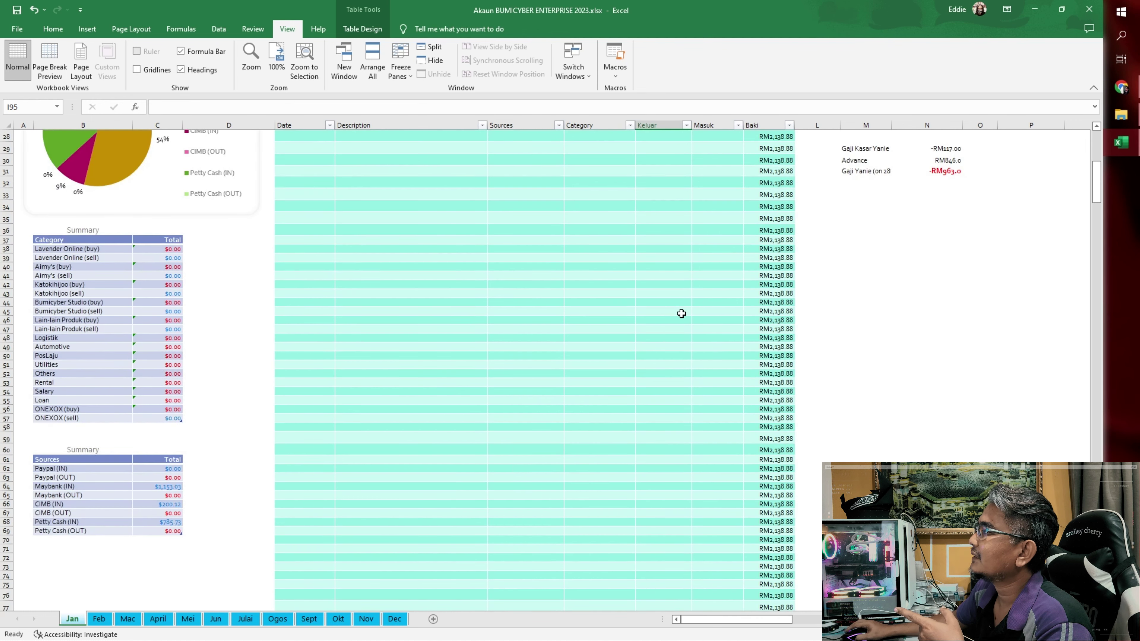
{"action": "scroll", "coordinate": [682, 312], "scroll_direction": "up", "scroll_amount": 8}
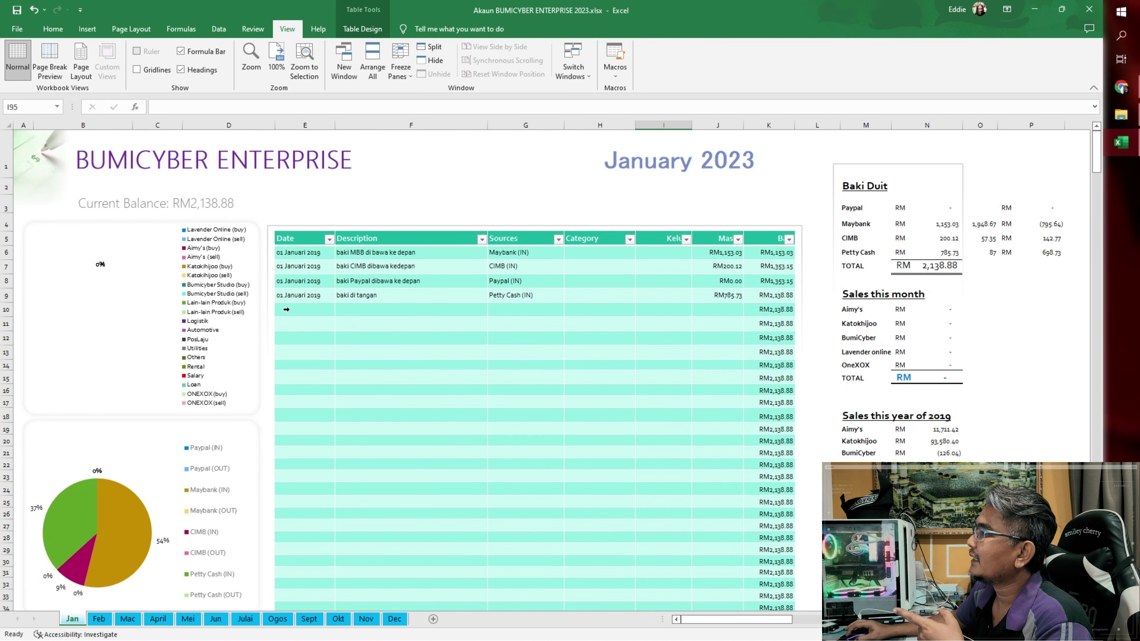
{"action": "left_click", "coordinate": [299, 308]}
{"action": "left_click", "coordinate": [401, 59]}
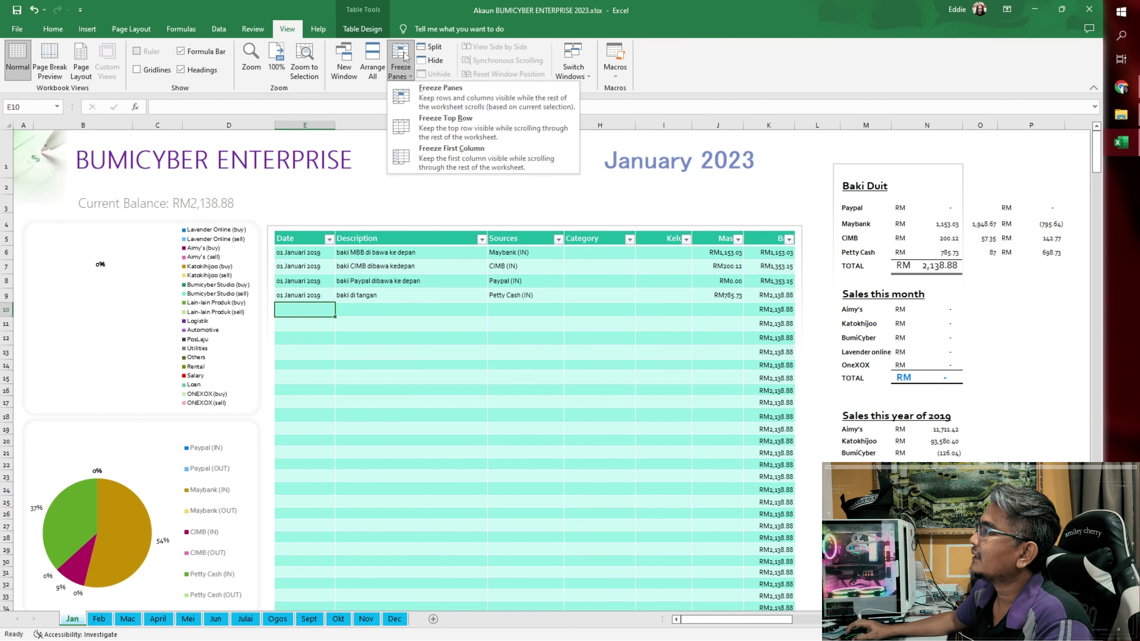
{"action": "left_click", "coordinate": [433, 99]}
{"action": "scroll", "coordinate": [606, 378], "scroll_direction": "down", "scroll_amount": 7}
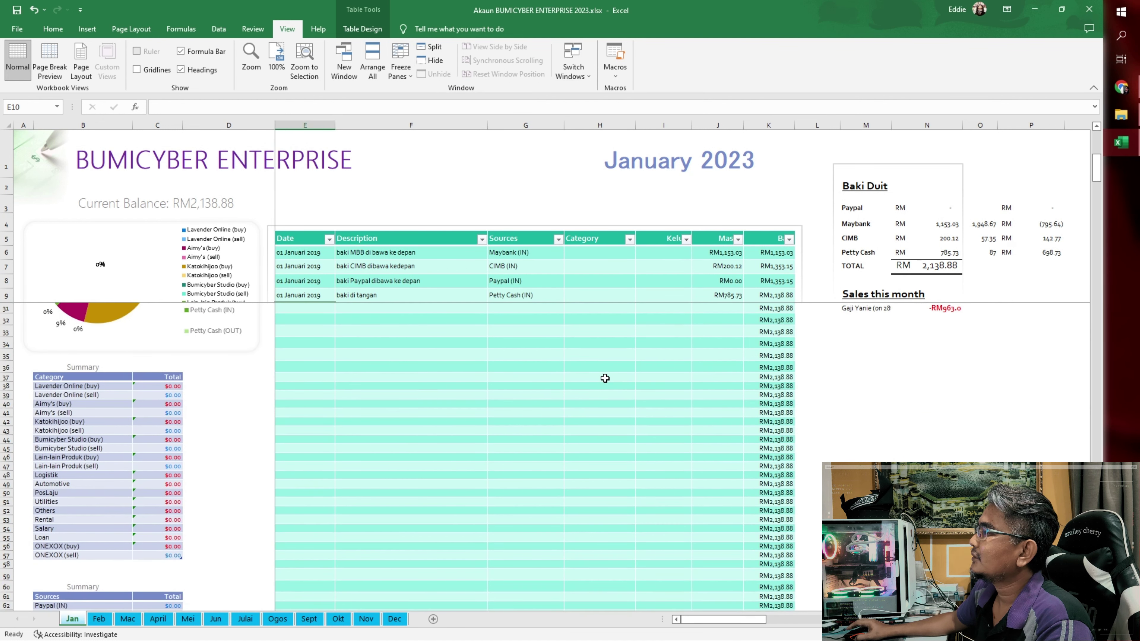
{"action": "scroll", "coordinate": [606, 378], "scroll_direction": "up", "scroll_amount": 3}
{"action": "scroll", "coordinate": [606, 378], "scroll_direction": "up", "scroll_amount": 4}
{"action": "scroll", "coordinate": [605, 378], "scroll_direction": "down", "scroll_amount": 6}
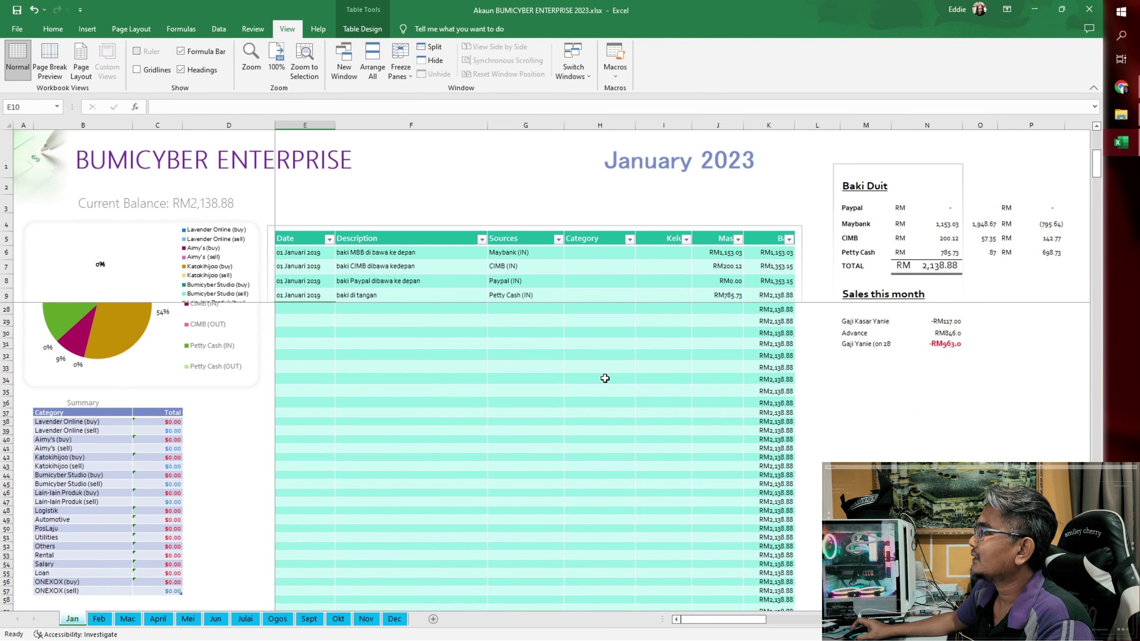
{"action": "scroll", "coordinate": [503, 305], "scroll_direction": "down", "scroll_amount": 3}
{"action": "scroll", "coordinate": [535, 366], "scroll_direction": "down", "scroll_amount": 6}
{"action": "scroll", "coordinate": [536, 366], "scroll_direction": "down", "scroll_amount": 10}
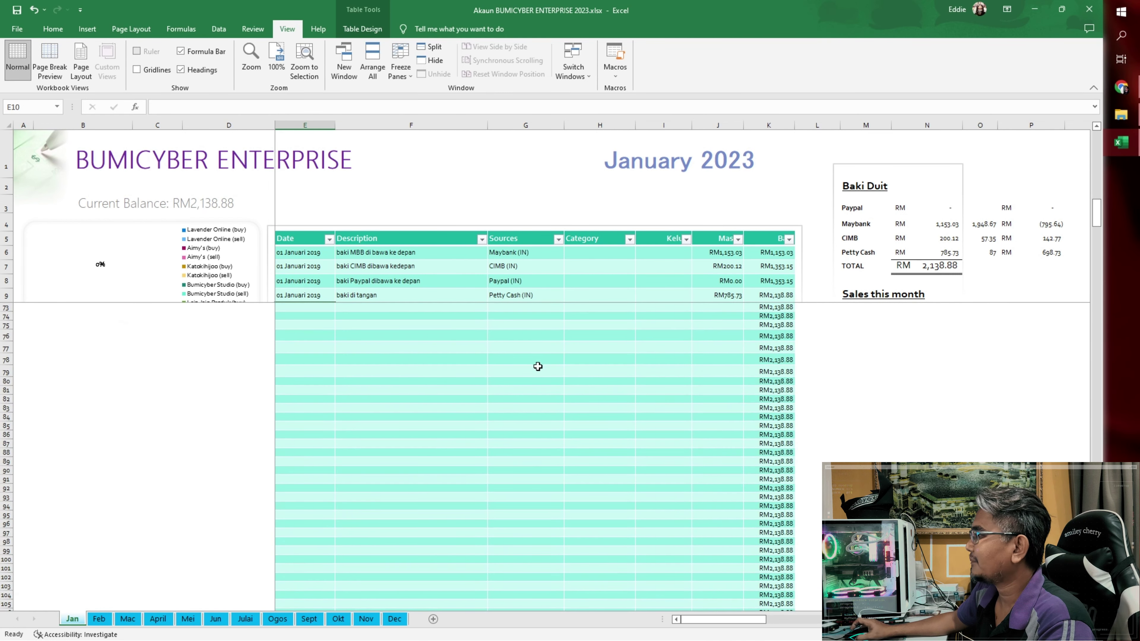
{"action": "scroll", "coordinate": [537, 365], "scroll_direction": "down", "scroll_amount": 10}
{"action": "scroll", "coordinate": [538, 362], "scroll_direction": "down", "scroll_amount": 8}
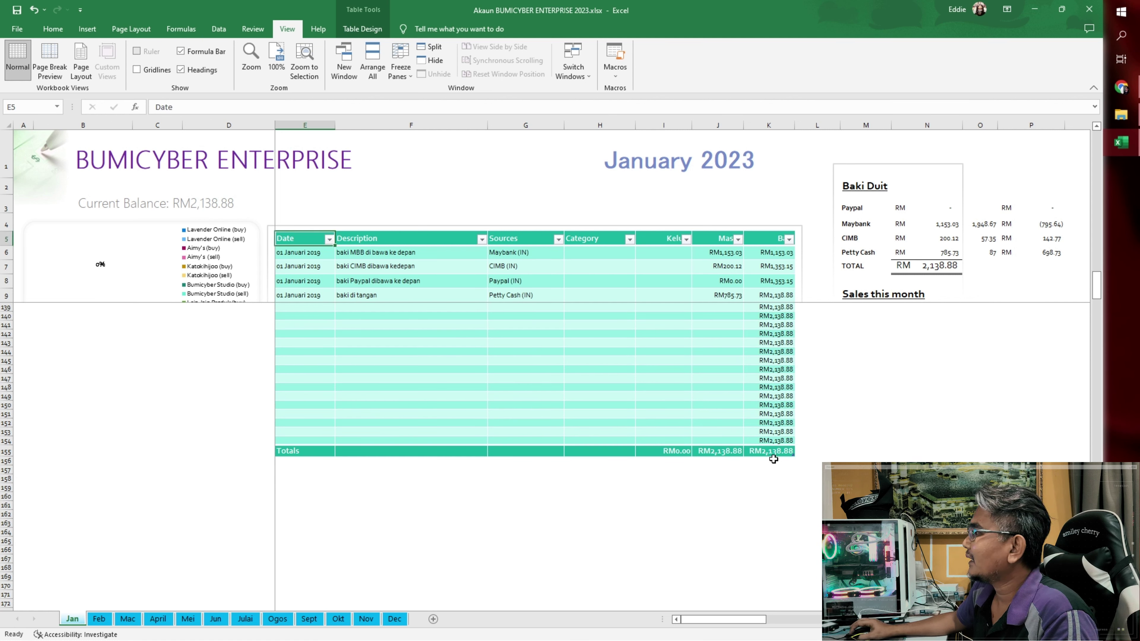
{"action": "left_click", "coordinate": [763, 452], "text": "shift"}
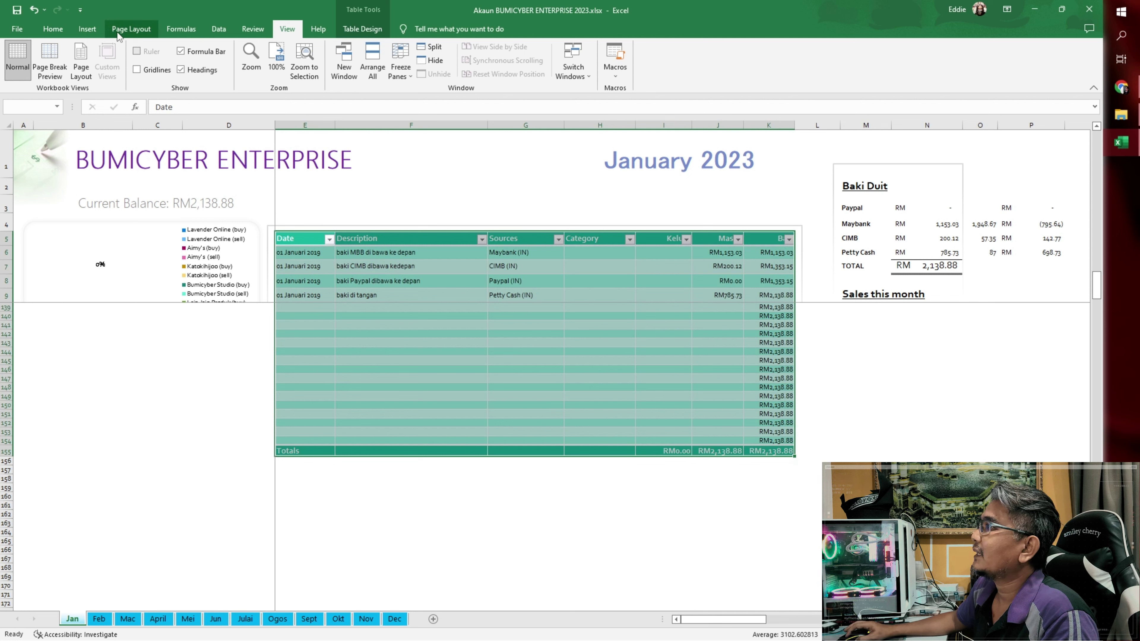
Step: Apply Plum, Table Style Dark 3 to the Jan transactions table, then go to the Feb sheet
{"action": "left_click", "coordinate": [362, 29]}
{"action": "left_click", "coordinate": [821, 71]}
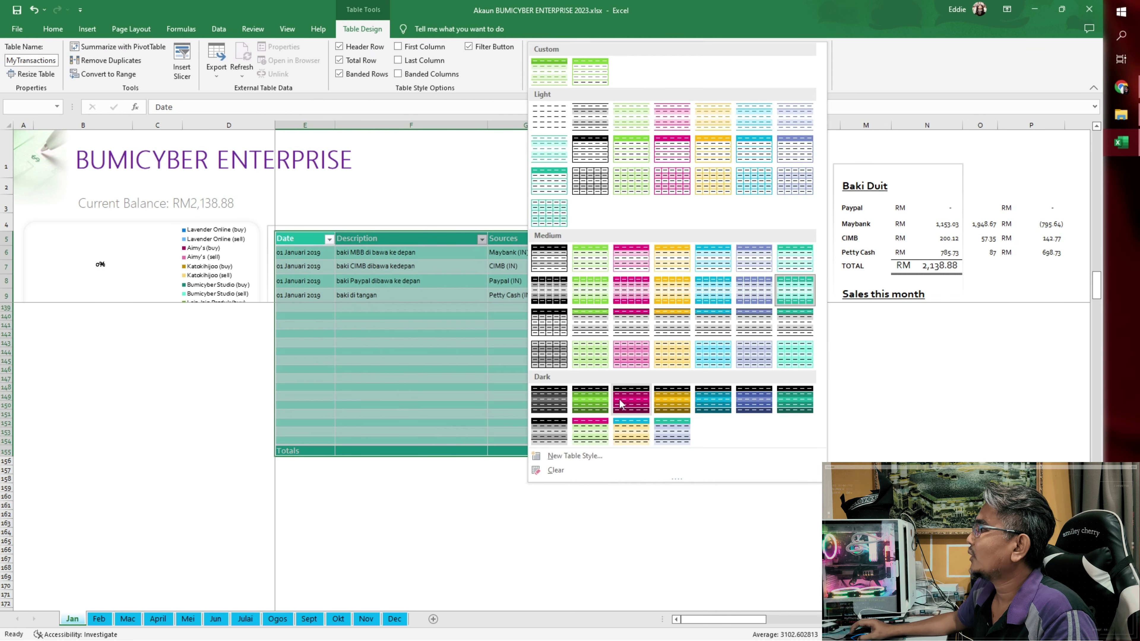
{"action": "left_click", "coordinate": [640, 408]}
{"action": "left_click", "coordinate": [619, 502]}
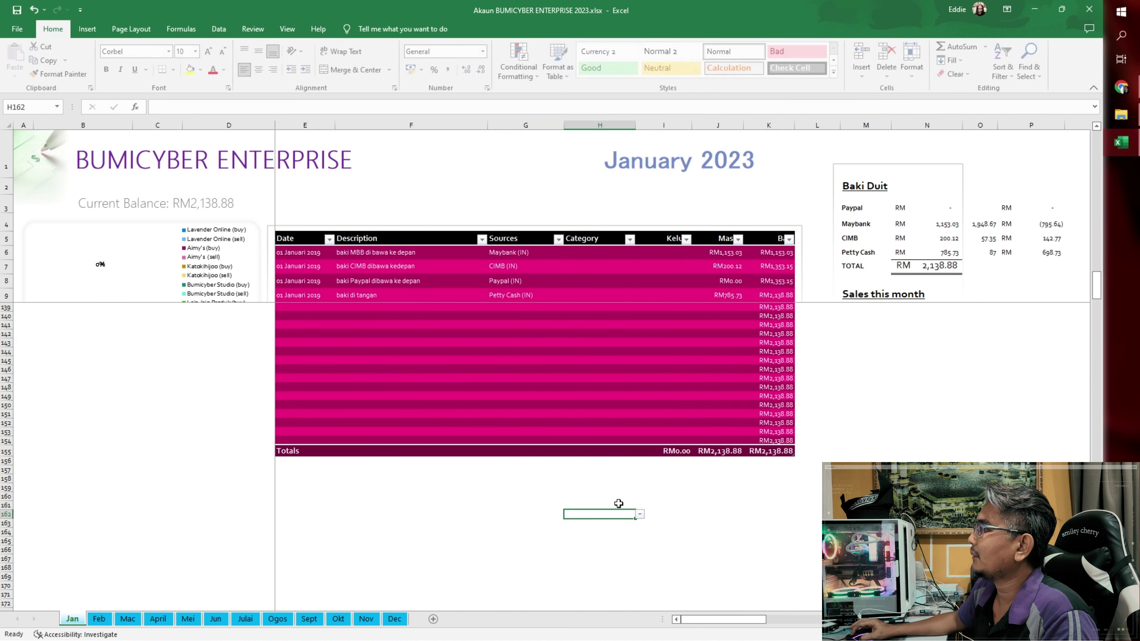
{"action": "scroll", "coordinate": [623, 505], "scroll_direction": "up", "scroll_amount": 6}
{"action": "scroll", "coordinate": [623, 505], "scroll_direction": "up", "scroll_amount": 5}
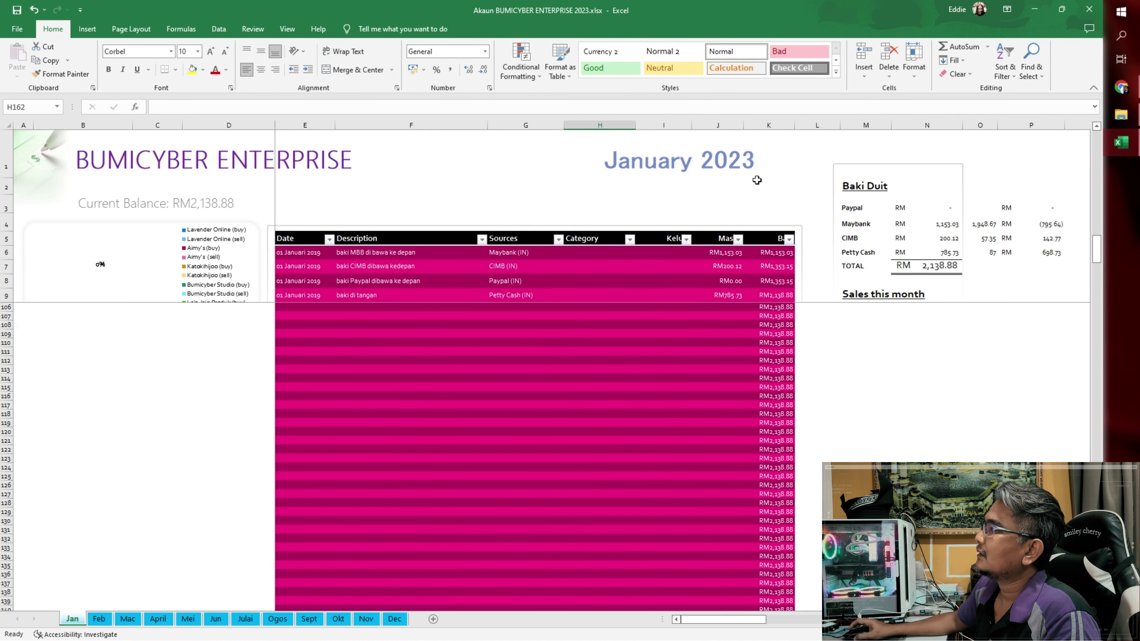
{"action": "left_click", "coordinate": [100, 619]}
{"action": "left_click", "coordinate": [293, 239]}
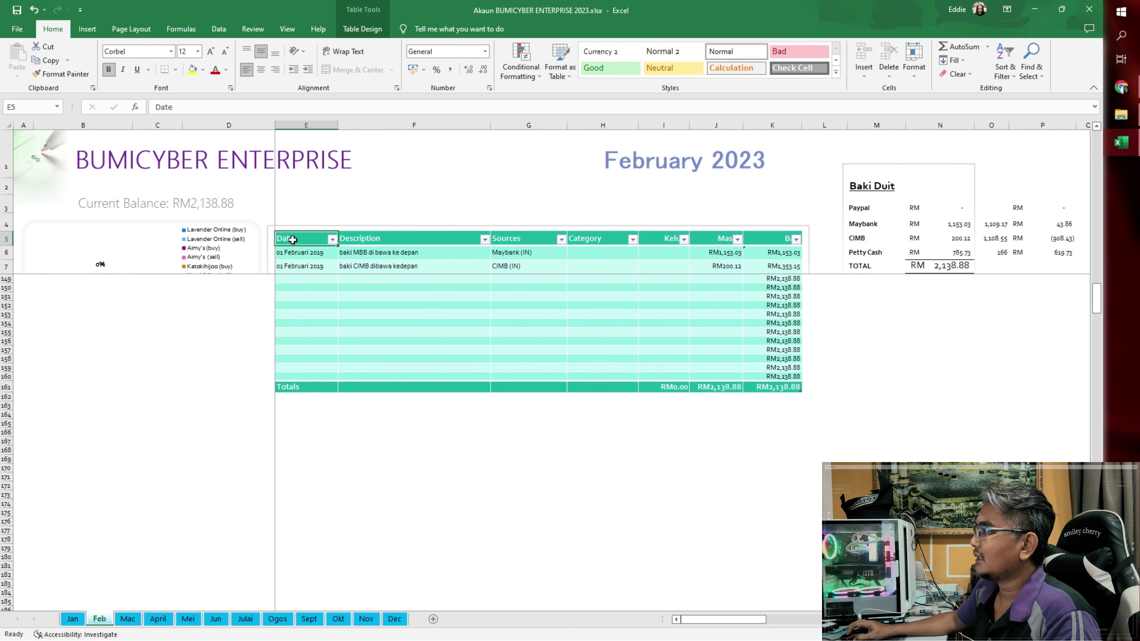
Step: Apply the dark magenta table style to the February transactions table
{"action": "key", "text": "ctrl+a"}
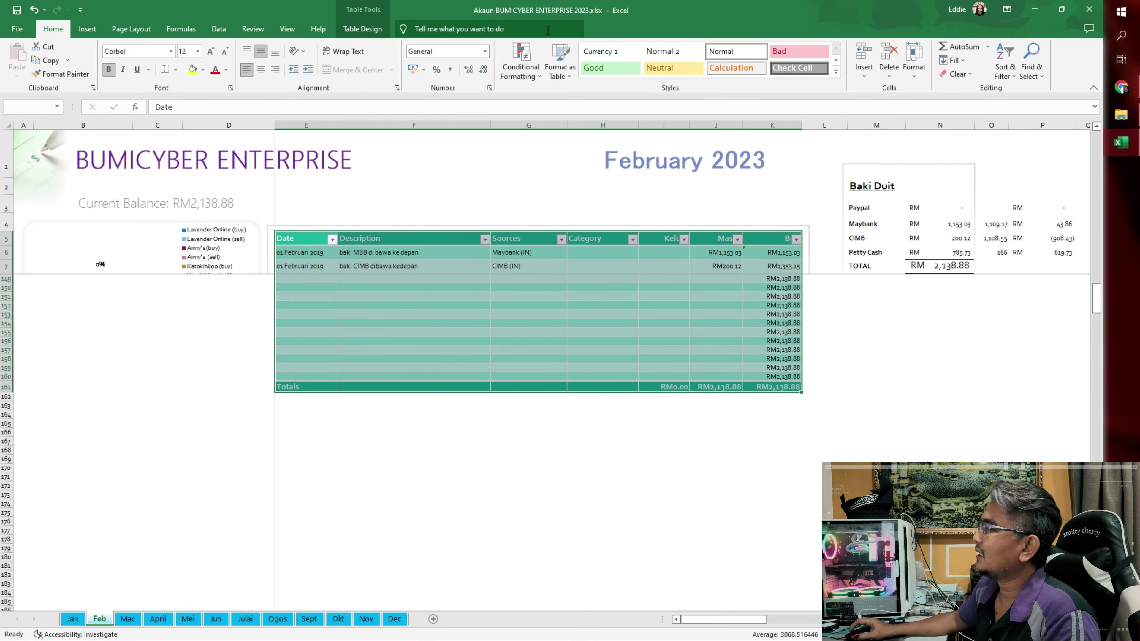
{"action": "left_click", "coordinate": [837, 74]}
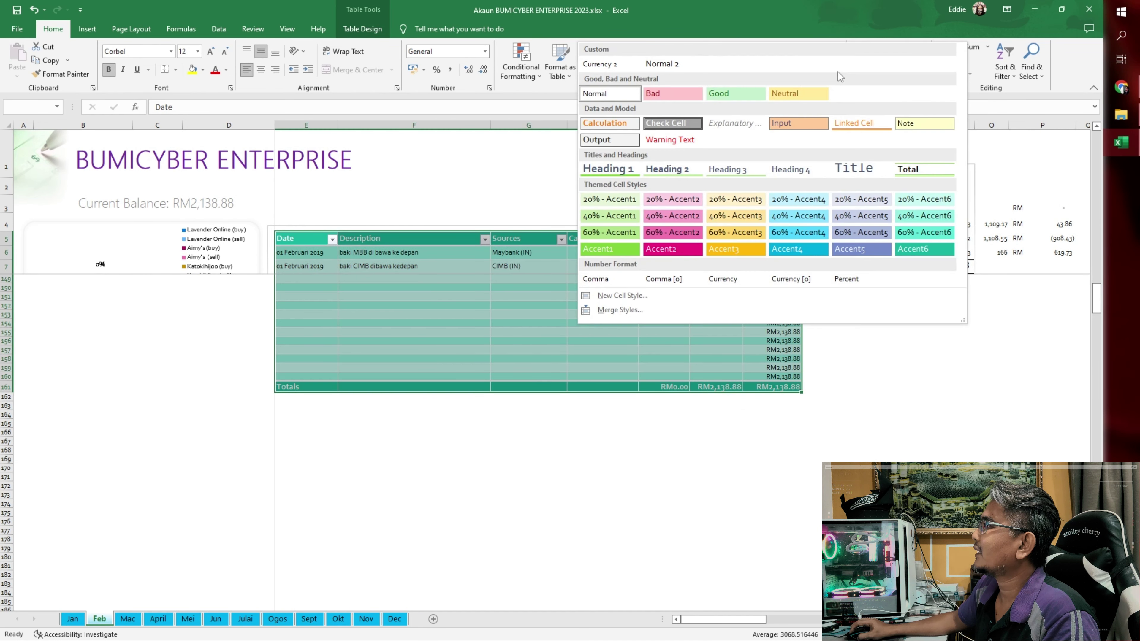
{"action": "left_click", "coordinate": [360, 30]}
{"action": "left_click", "coordinate": [821, 72]}
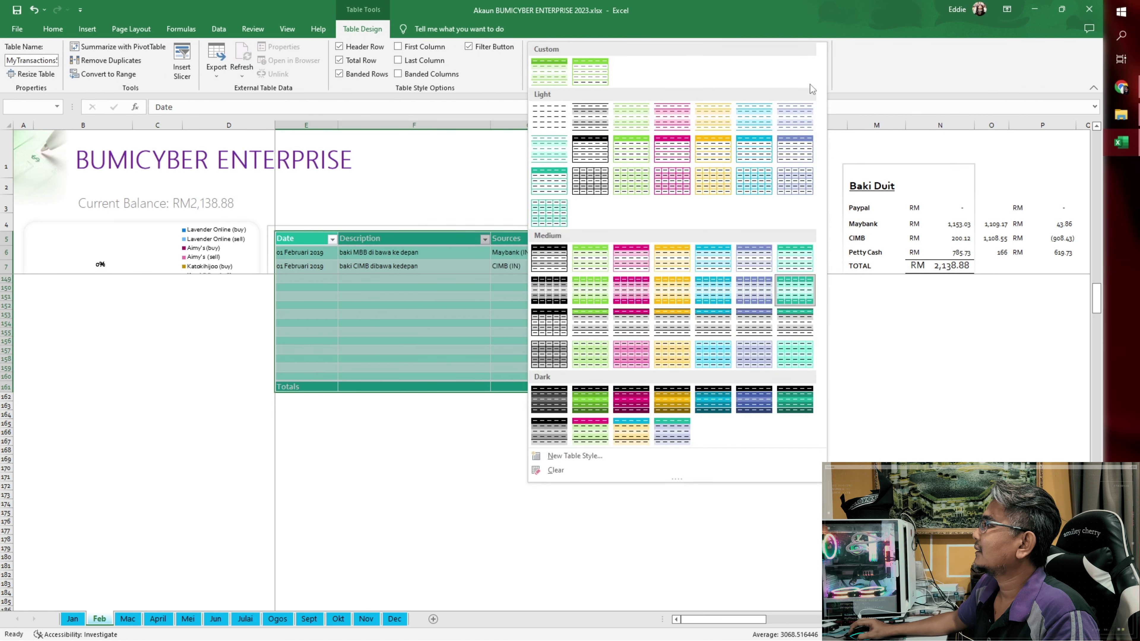
{"action": "left_click", "coordinate": [621, 397]}
{"action": "left_click", "coordinate": [489, 439]}
{"action": "scroll", "coordinate": [506, 428], "scroll_direction": "up", "scroll_amount": 6}
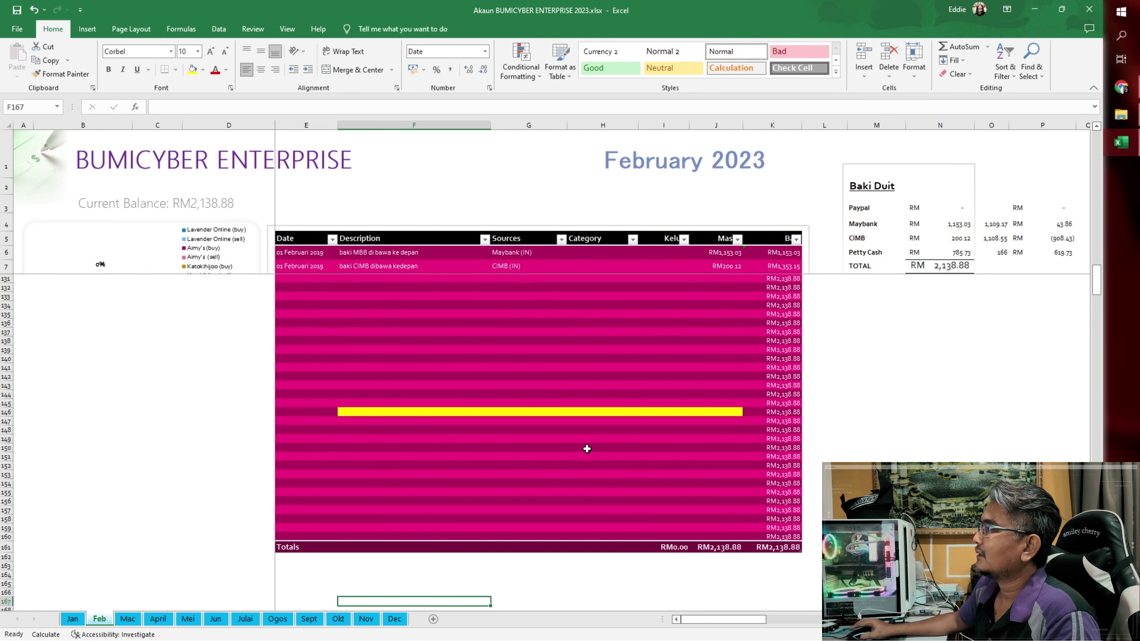
{"action": "scroll", "coordinate": [585, 448], "scroll_direction": "up", "scroll_amount": 6}
Step: Remove the yellow fill from F146:J146, then return to the Jan sheet
{"action": "left_click", "coordinate": [367, 573]}
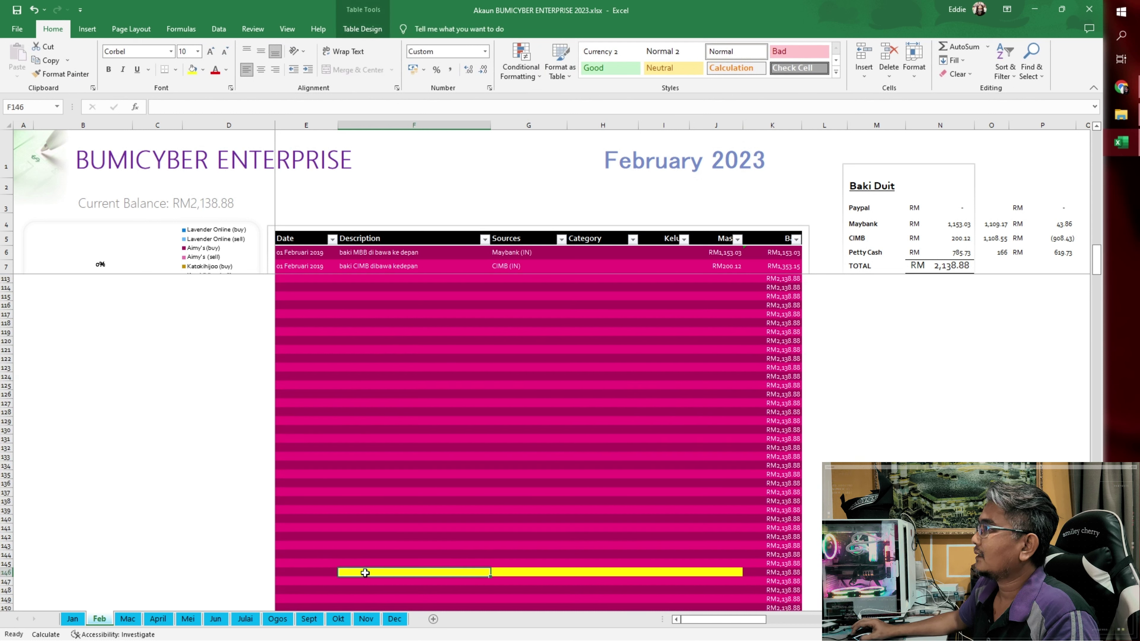
{"action": "left_click_drag", "start_coordinate": [365, 573], "coordinate": [713, 574]}
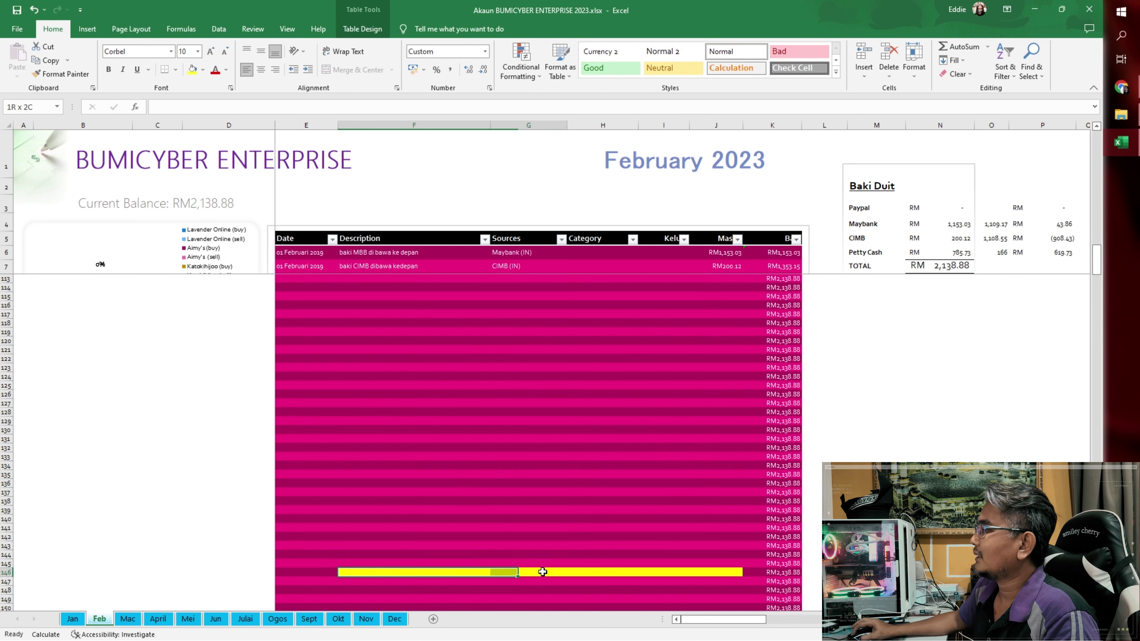
{"action": "left_click", "coordinate": [203, 71]}
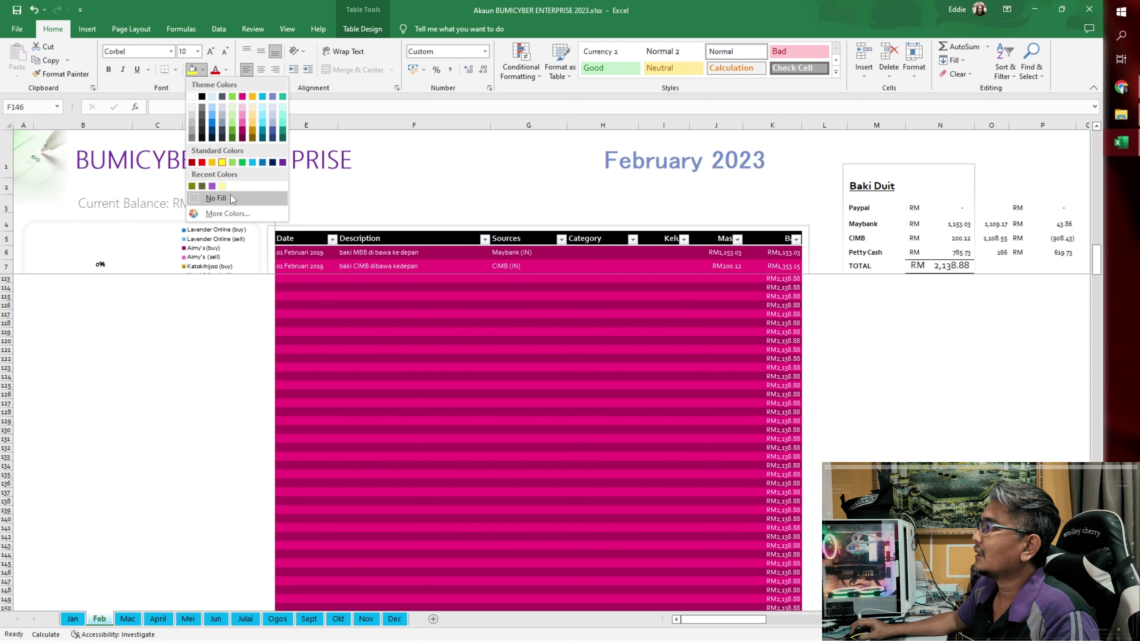
{"action": "left_click", "coordinate": [216, 198]}
{"action": "left_click", "coordinate": [565, 401]}
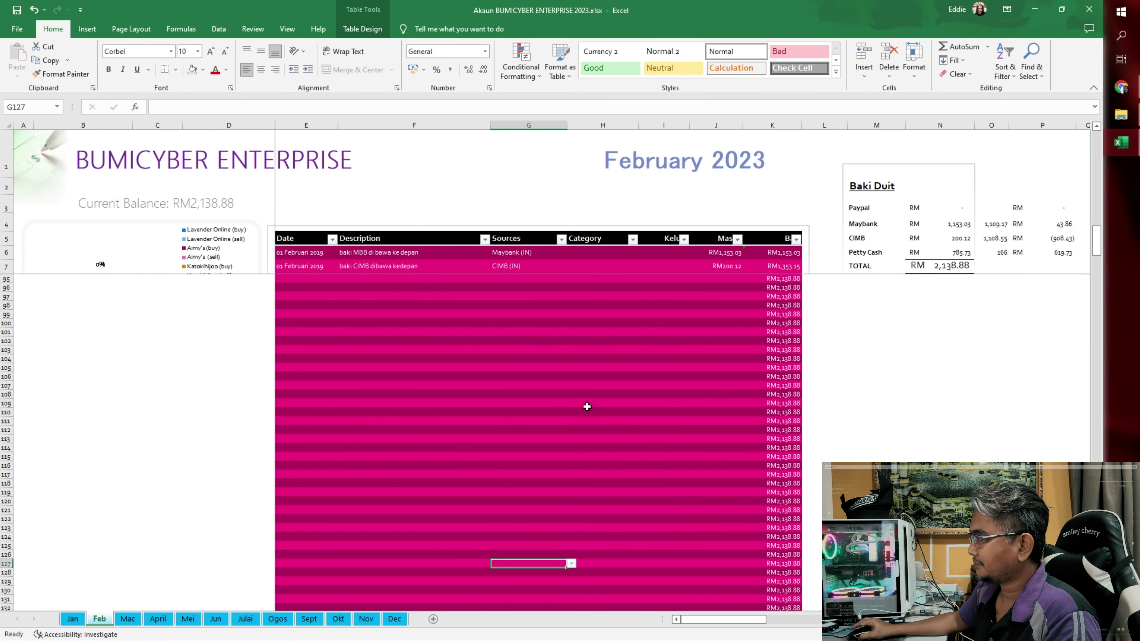
{"action": "left_click", "coordinate": [130, 620]}
{"action": "left_click", "coordinate": [72, 619]}
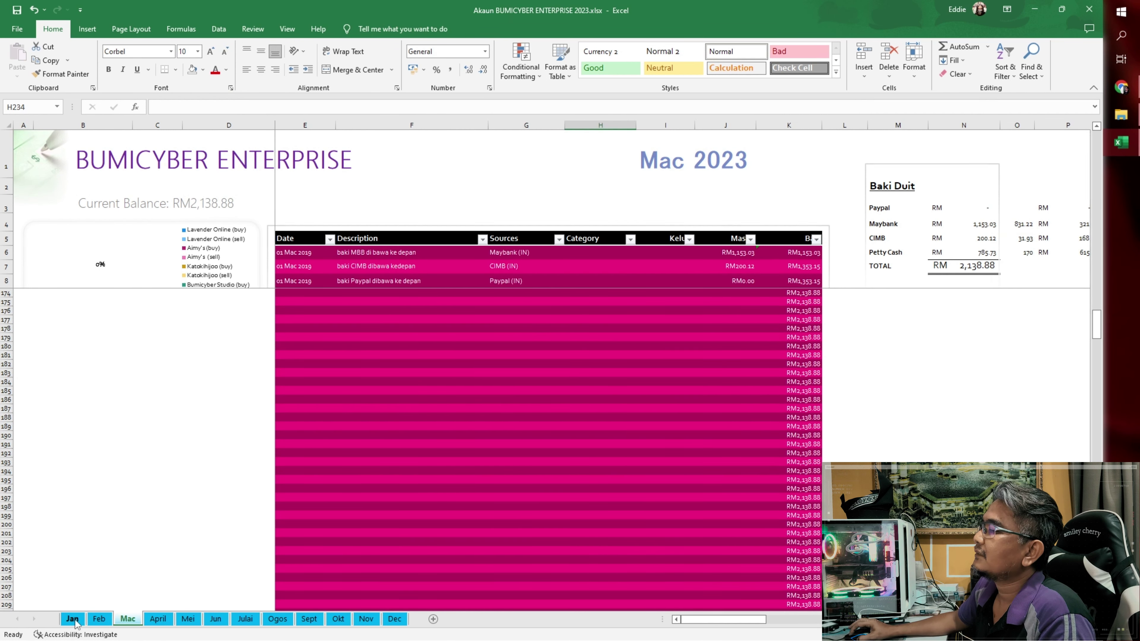
{"action": "left_click", "coordinate": [612, 475]}
{"action": "scroll", "coordinate": [612, 475], "scroll_direction": "up", "scroll_amount": 10}
{"action": "scroll", "coordinate": [610, 475], "scroll_direction": "up", "scroll_amount": 15}
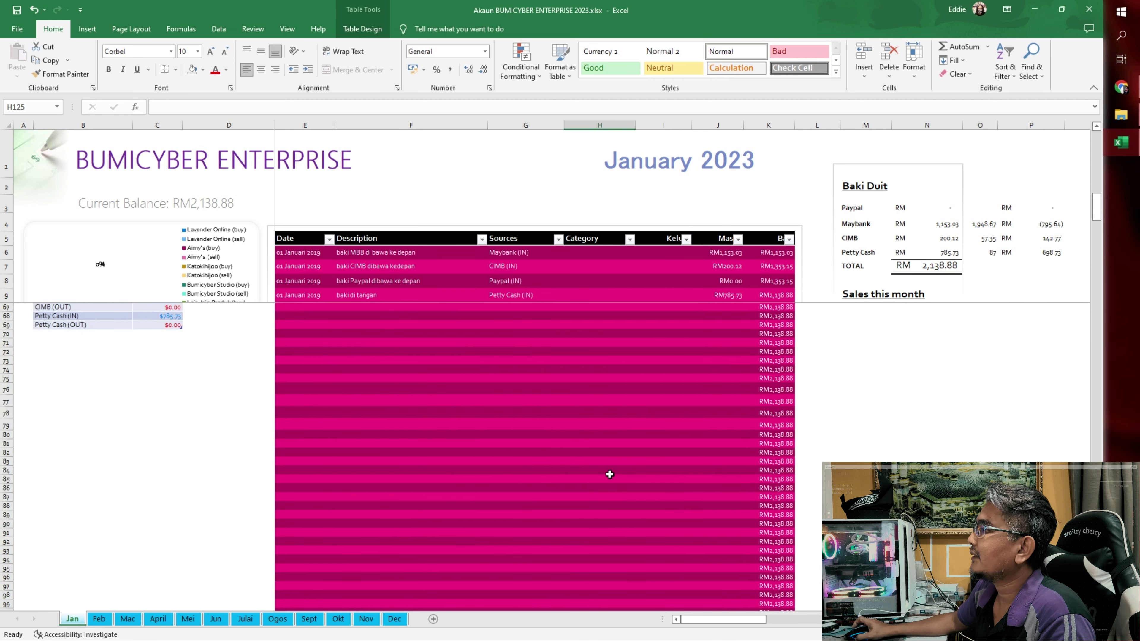
{"action": "scroll", "coordinate": [610, 474], "scroll_direction": "up", "scroll_amount": 5}
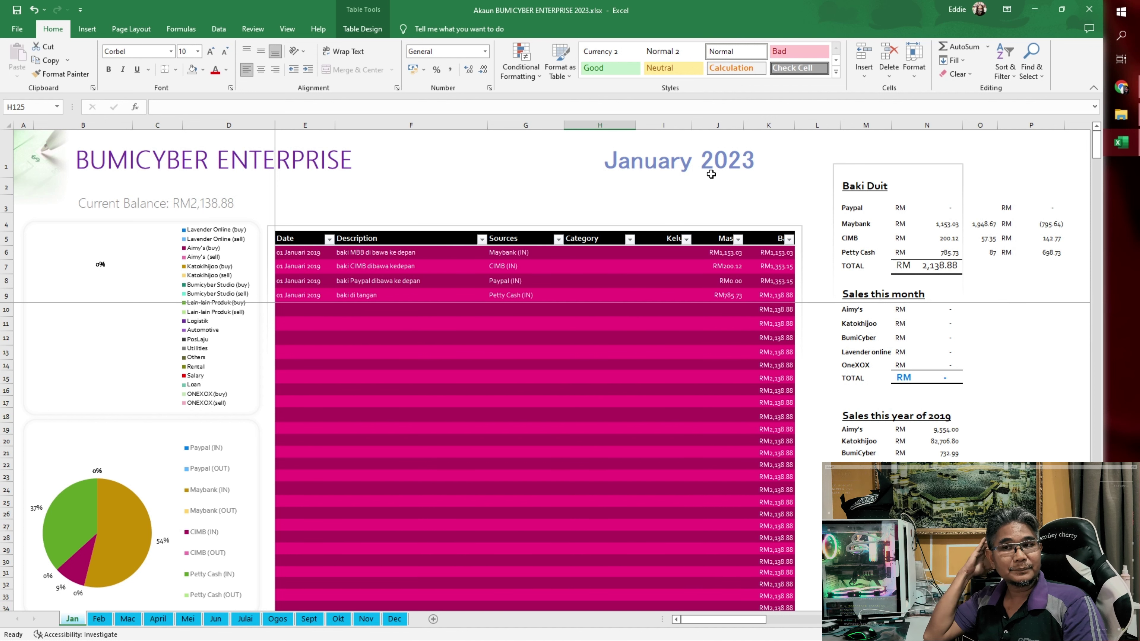
{"action": "scroll", "coordinate": [302, 341], "scroll_direction": "down", "scroll_amount": 8}
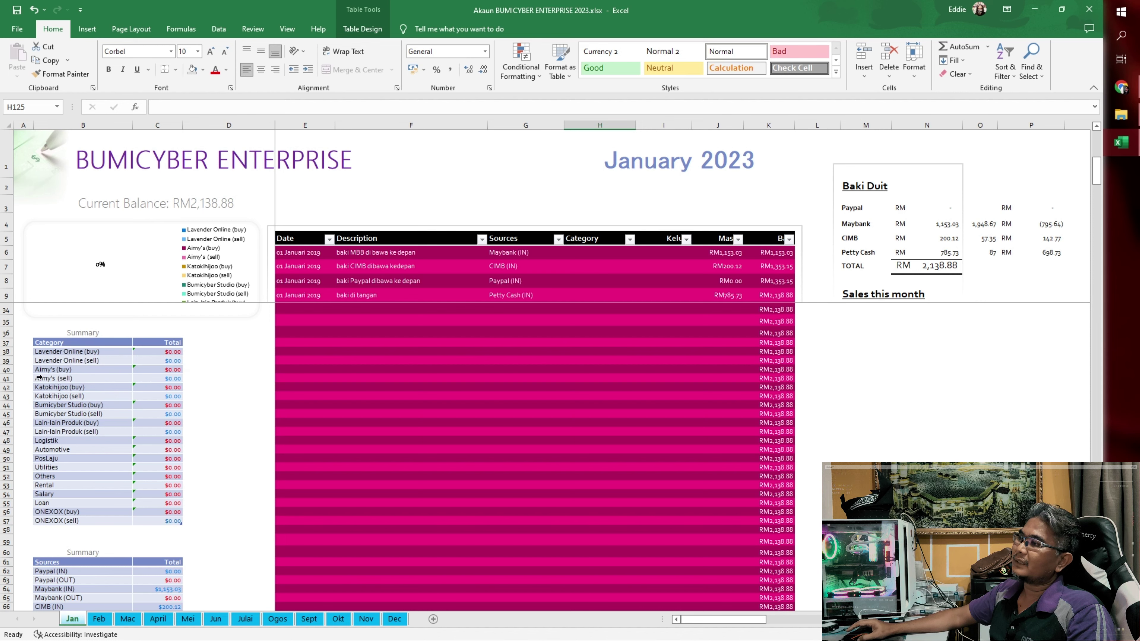
{"action": "scroll", "coordinate": [137, 562], "scroll_direction": "down", "scroll_amount": 3}
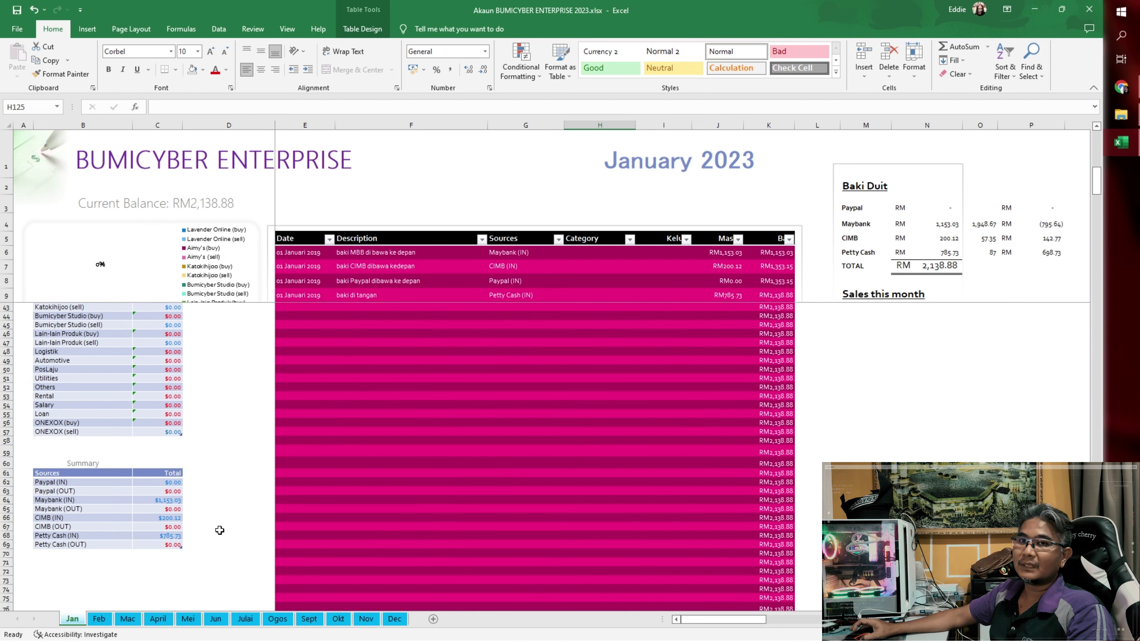
{"action": "scroll", "coordinate": [219, 530], "scroll_direction": "up", "scroll_amount": 11}
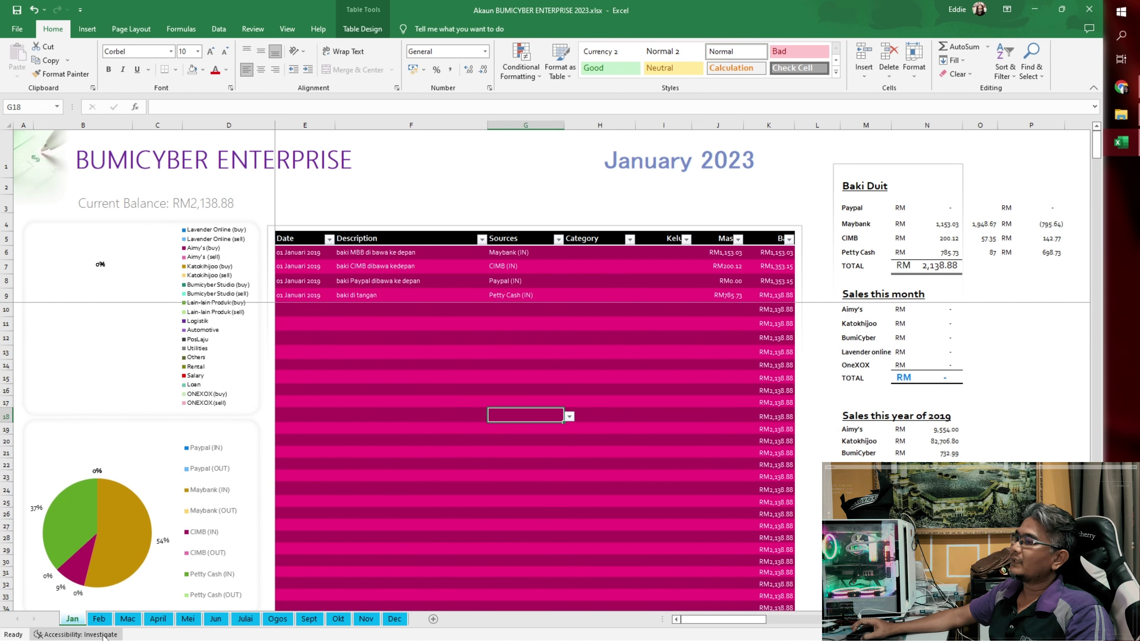
Step: Enter 12,500 as the January Maybank opening amount in J6, then close Excel
{"action": "left_click", "coordinate": [731, 255]}
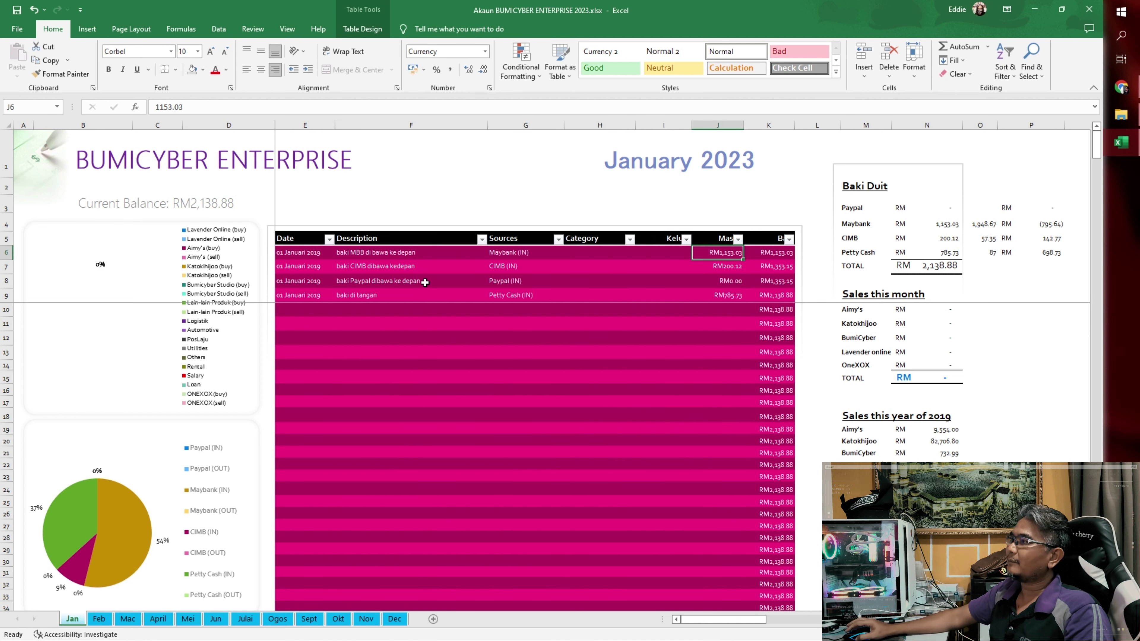
{"action": "key", "text": "Delete"}
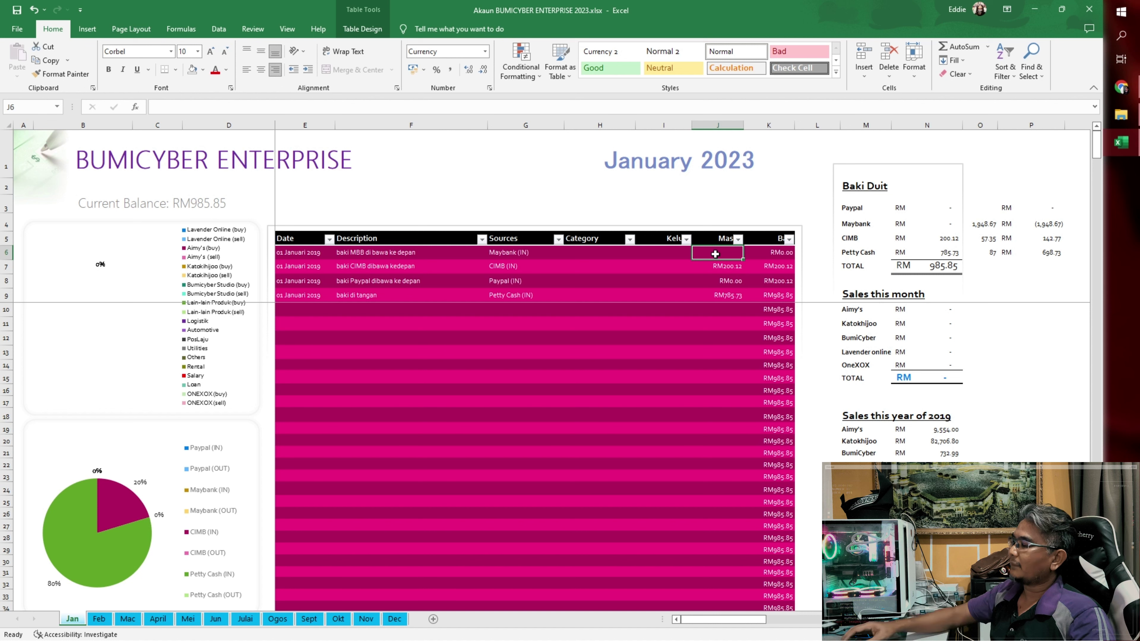
{"action": "type", "text": "12,5"}
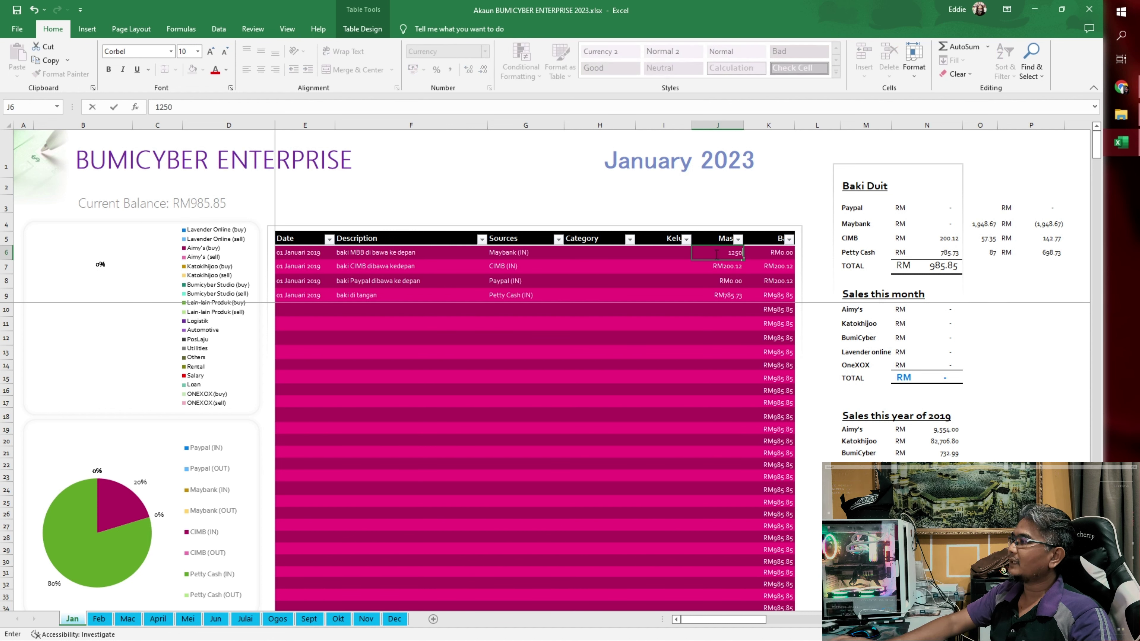
{"action": "type", "text": "0"}
{"action": "left_click", "coordinate": [674, 308]}
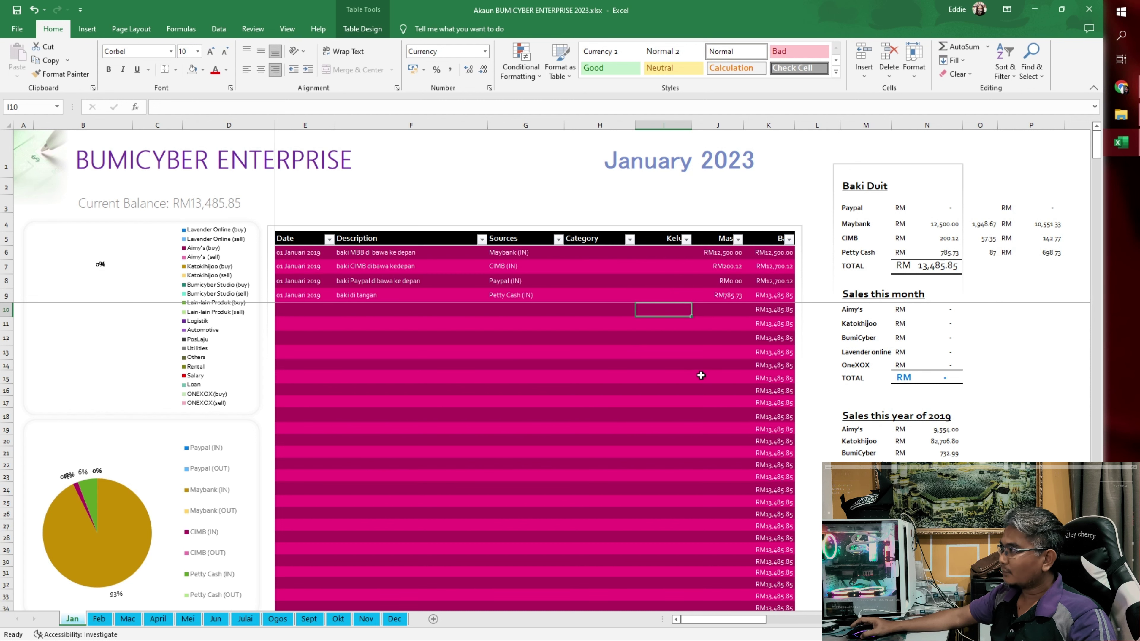
{"action": "scroll", "coordinate": [504, 288], "scroll_direction": "down", "scroll_amount": 5}
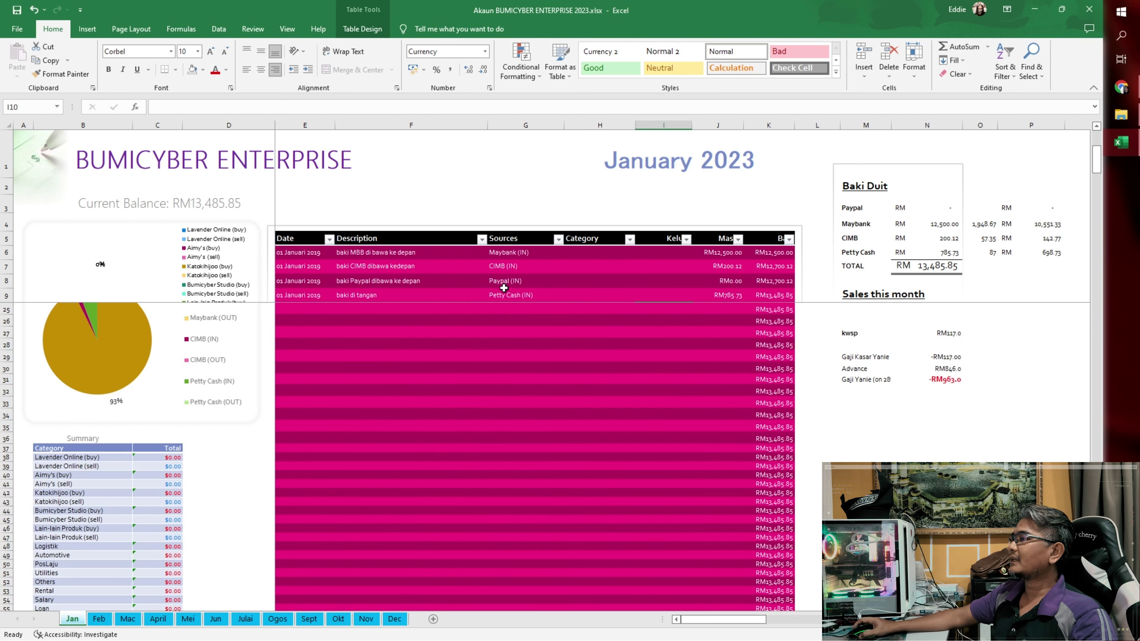
{"action": "scroll", "coordinate": [513, 407], "scroll_direction": "up", "scroll_amount": 5}
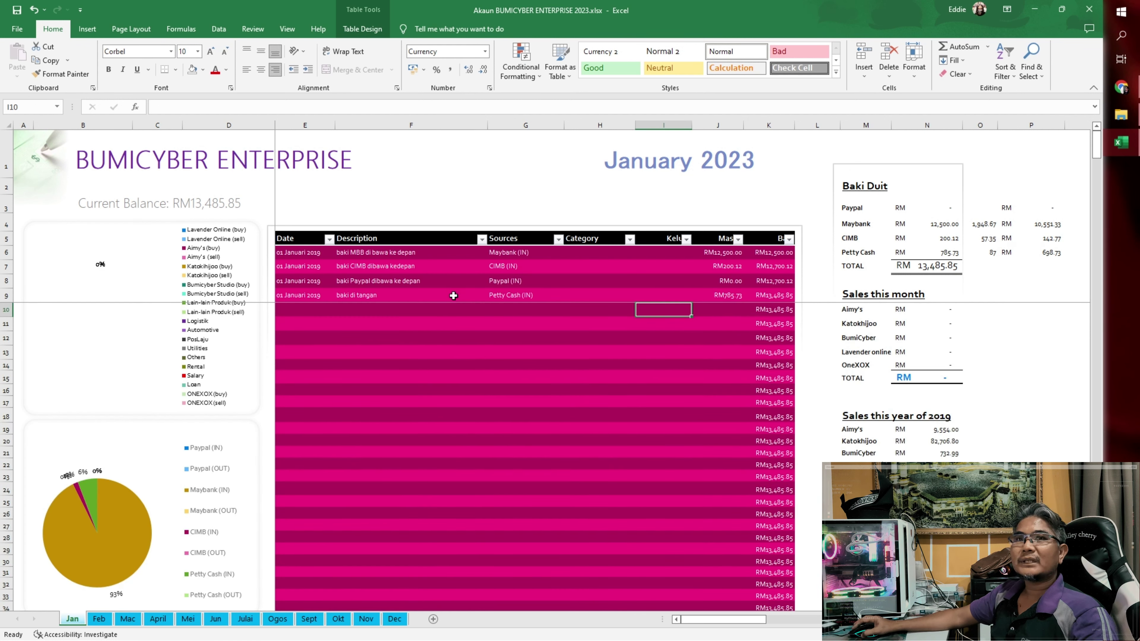
{"action": "left_click", "coordinate": [1091, 10]}
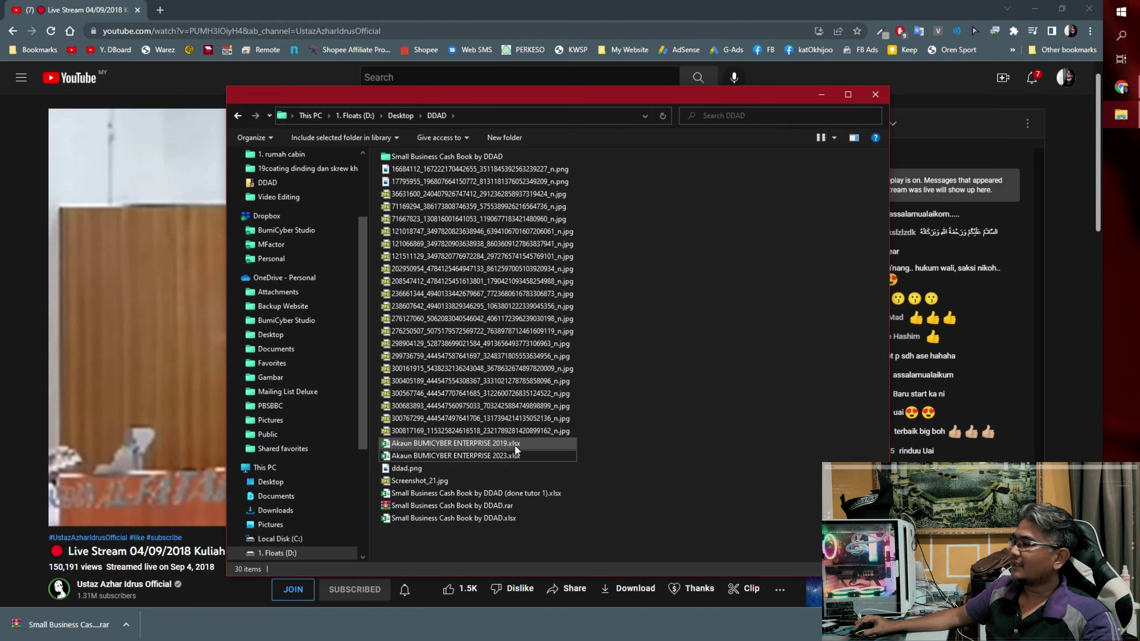
{"action": "left_click", "coordinate": [514, 455]}
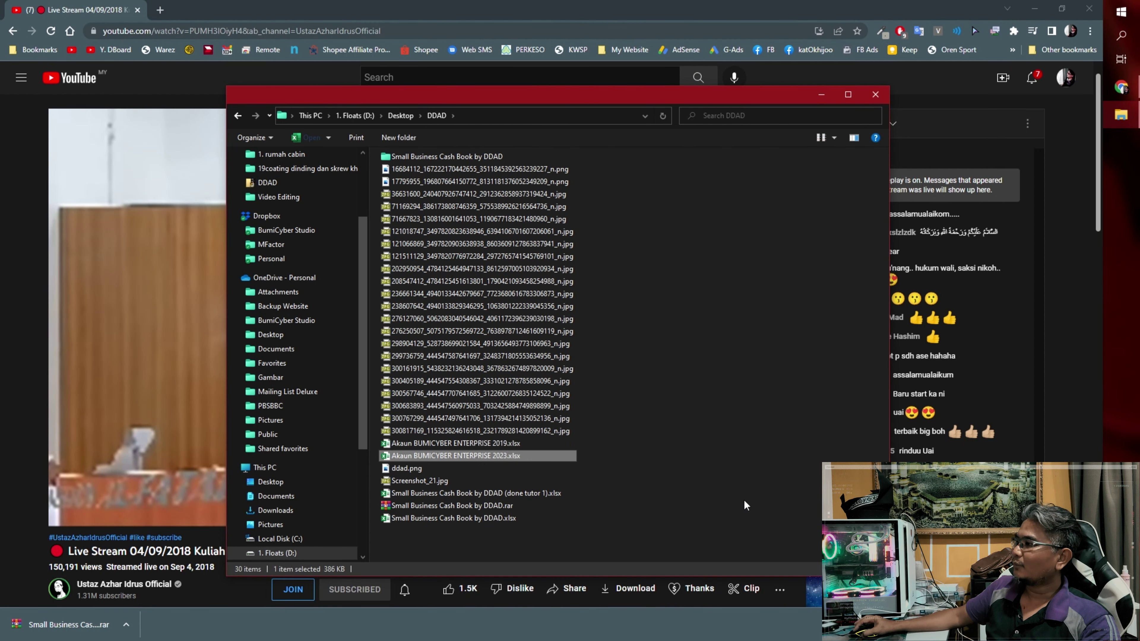
{"action": "key", "text": "Up"}
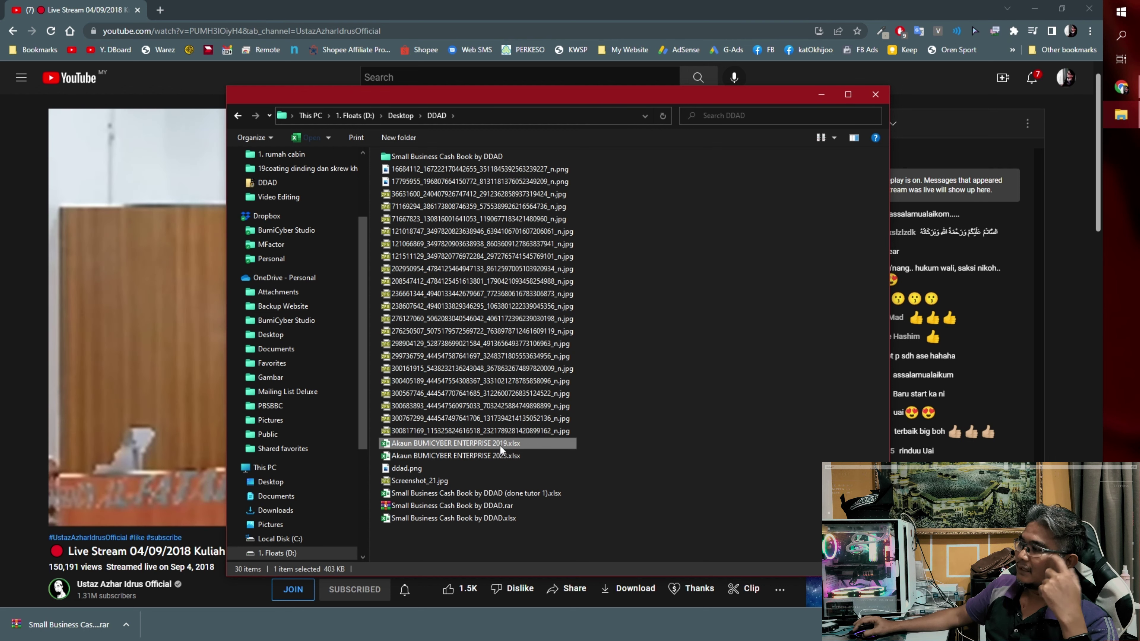